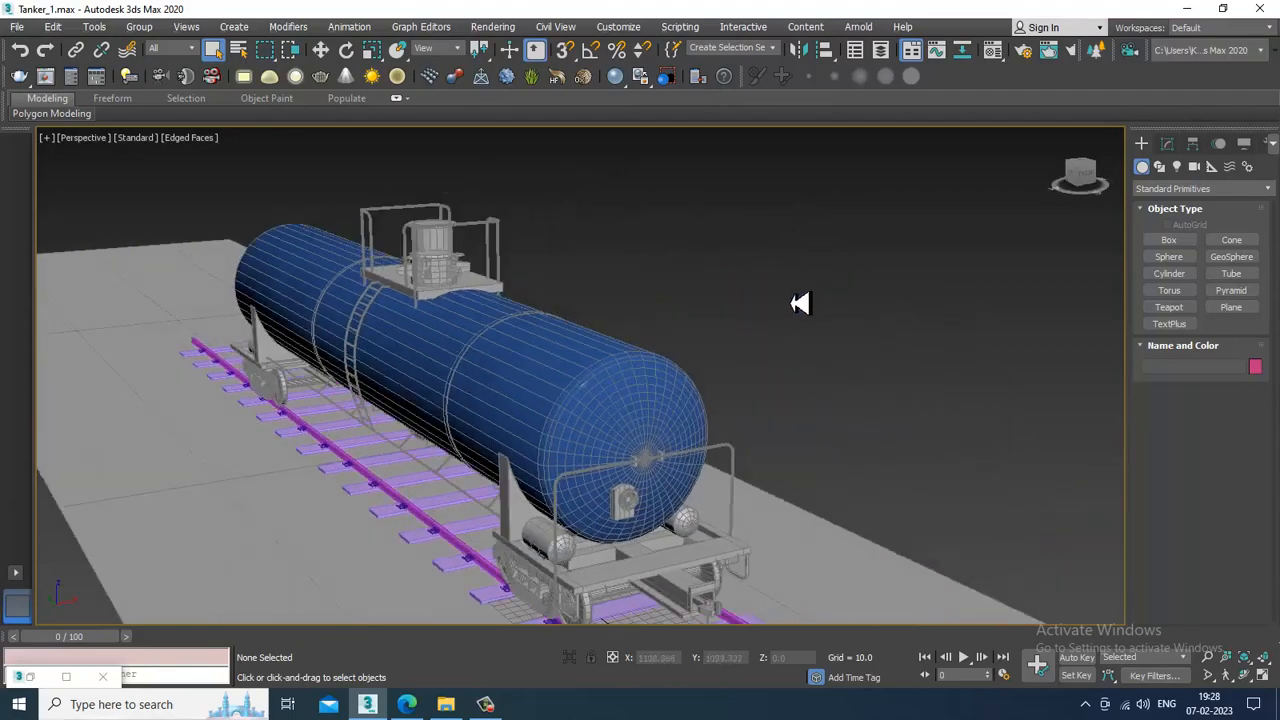
# Step: Examine the blue tank body and the wagon on its track from several angles
pyautogui.scroll(4, 686, 306)
pyautogui.click(689, 365)
pyautogui.scroll(5, 680, 362)
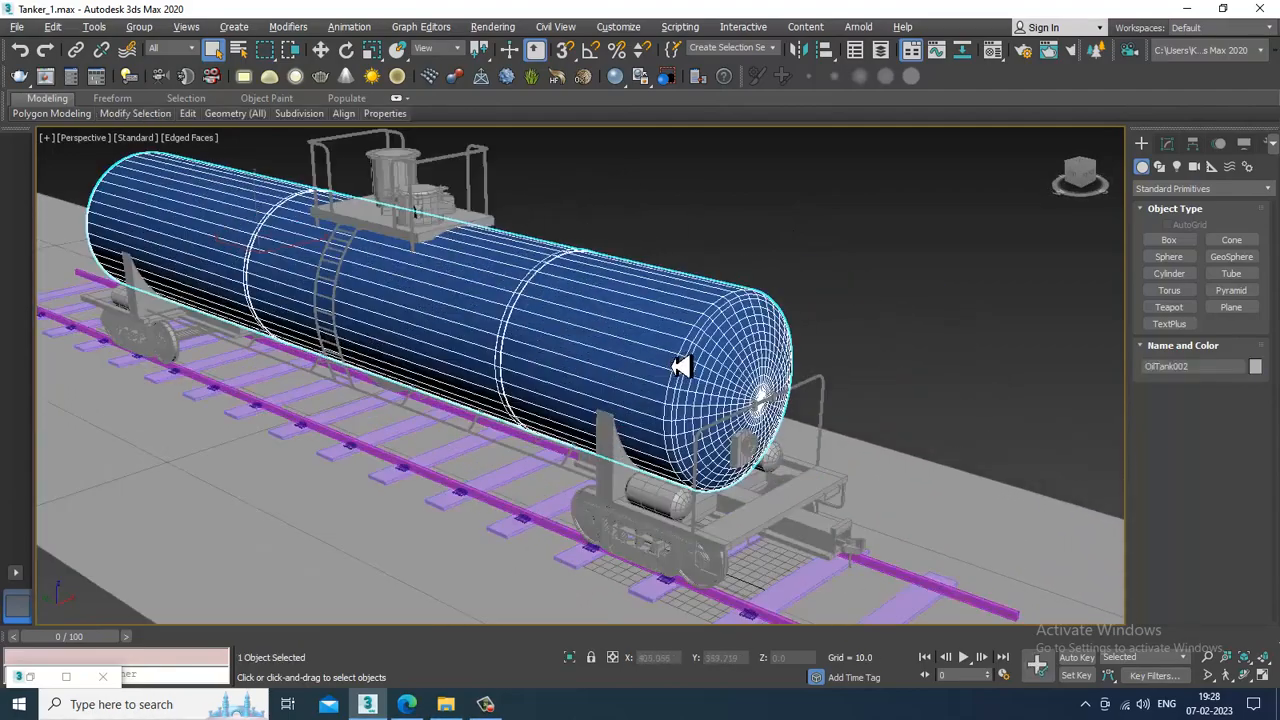
pyautogui.keyDown('alt'); pyautogui.moveTo(722, 327); pyautogui.dragTo(844, 358, button='middle'); pyautogui.keyUp('alt')
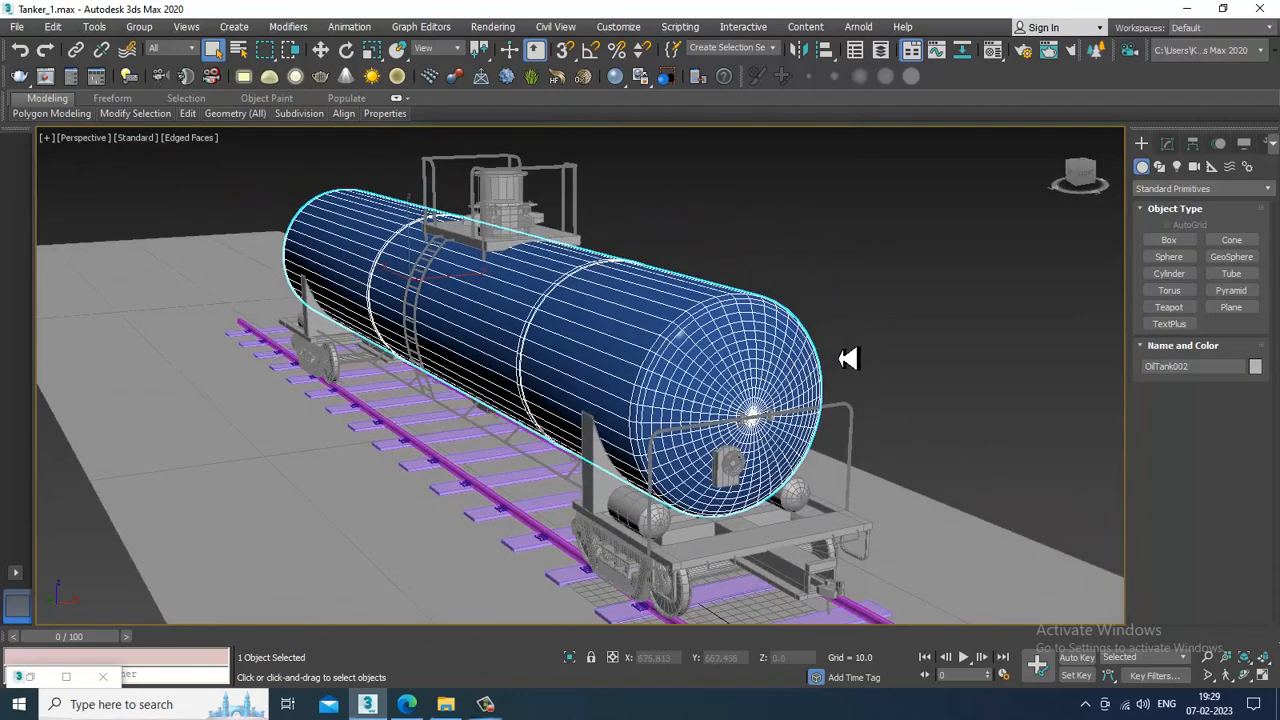
pyautogui.scroll(-5, 843, 356)
pyautogui.keyDown('alt'); pyautogui.moveTo(773, 364); pyautogui.dragTo(734, 377, button='middle'); pyautogui.keyUp('alt')
pyautogui.scroll(3, 777, 323)
pyautogui.scroll(-4, 708, 397)
pyautogui.scroll(3, 723, 397)
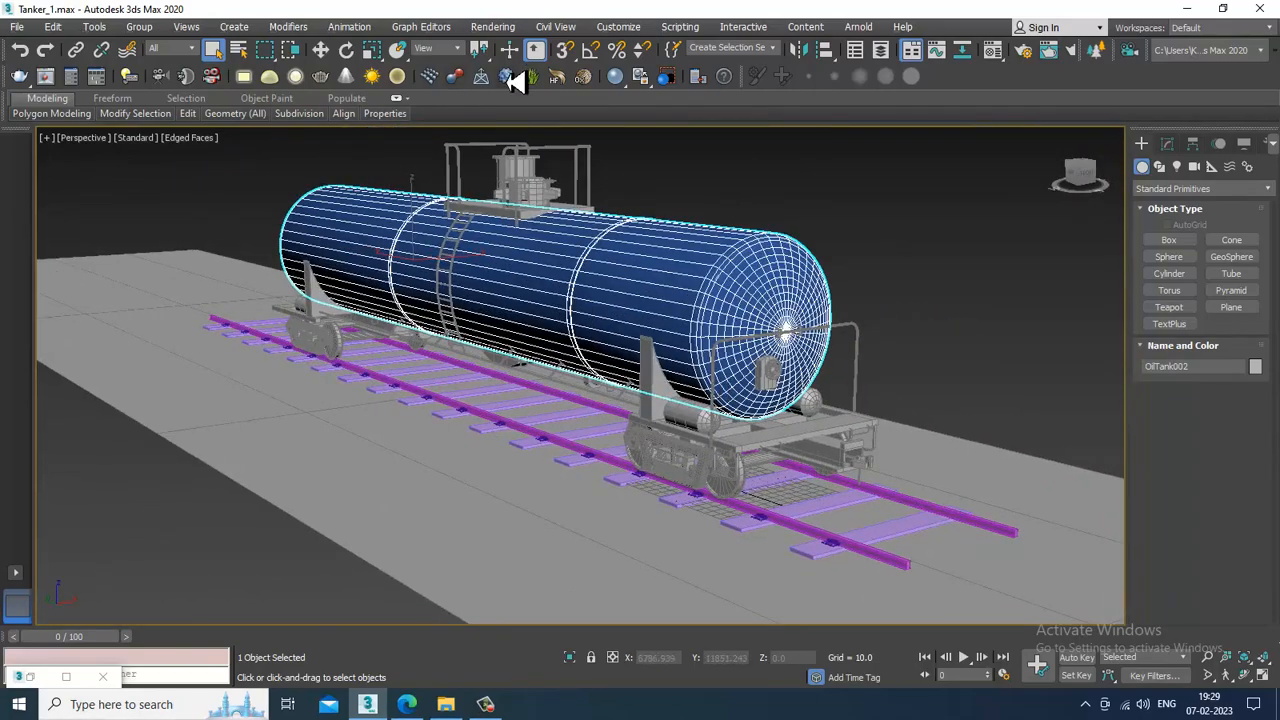
# Step: Set the renderer to V-Ray Next, update 1.2 and the render output size to HDTV (video)
pyautogui.click(494, 27)
pyautogui.click(583, 111)
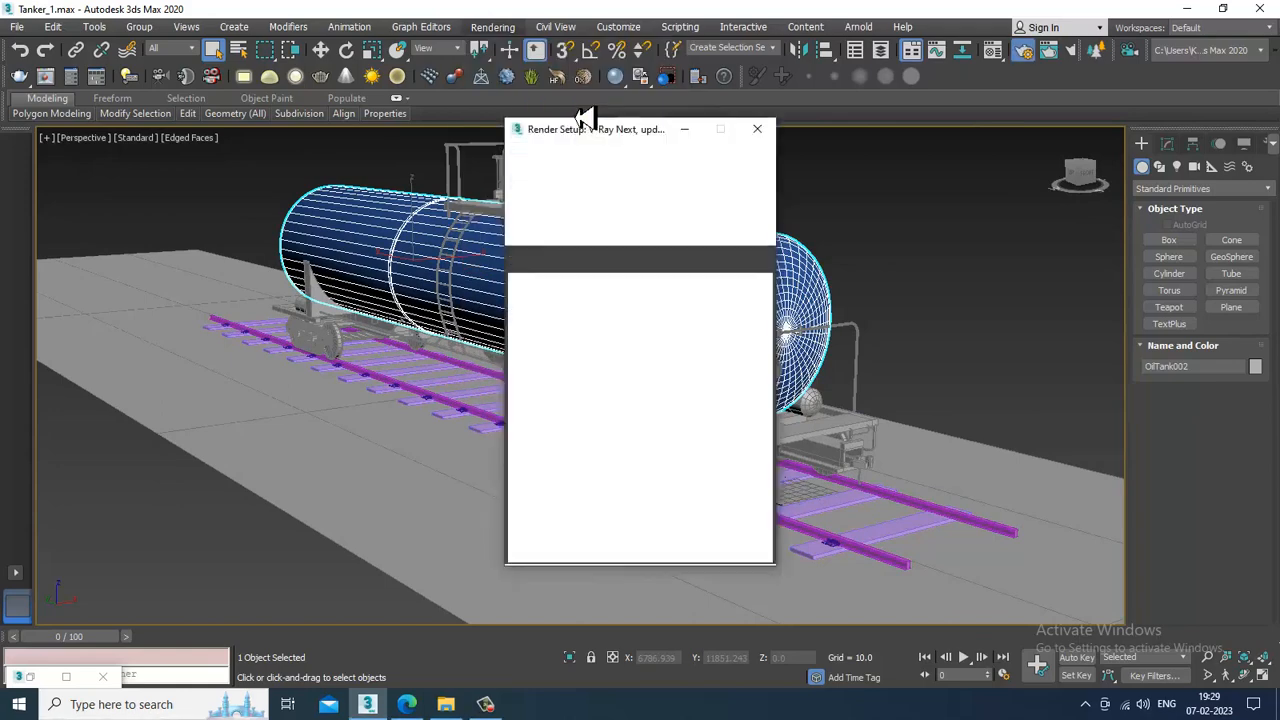
pyautogui.click(437, 174)
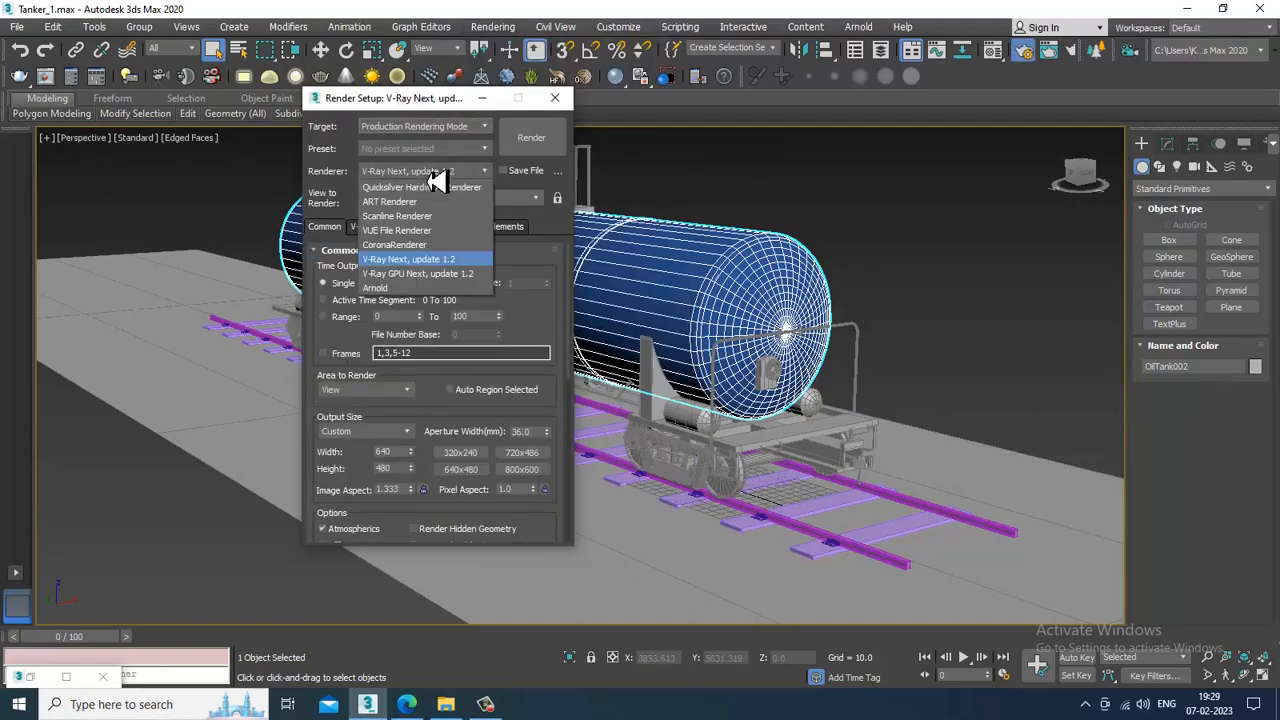
pyautogui.click(447, 262)
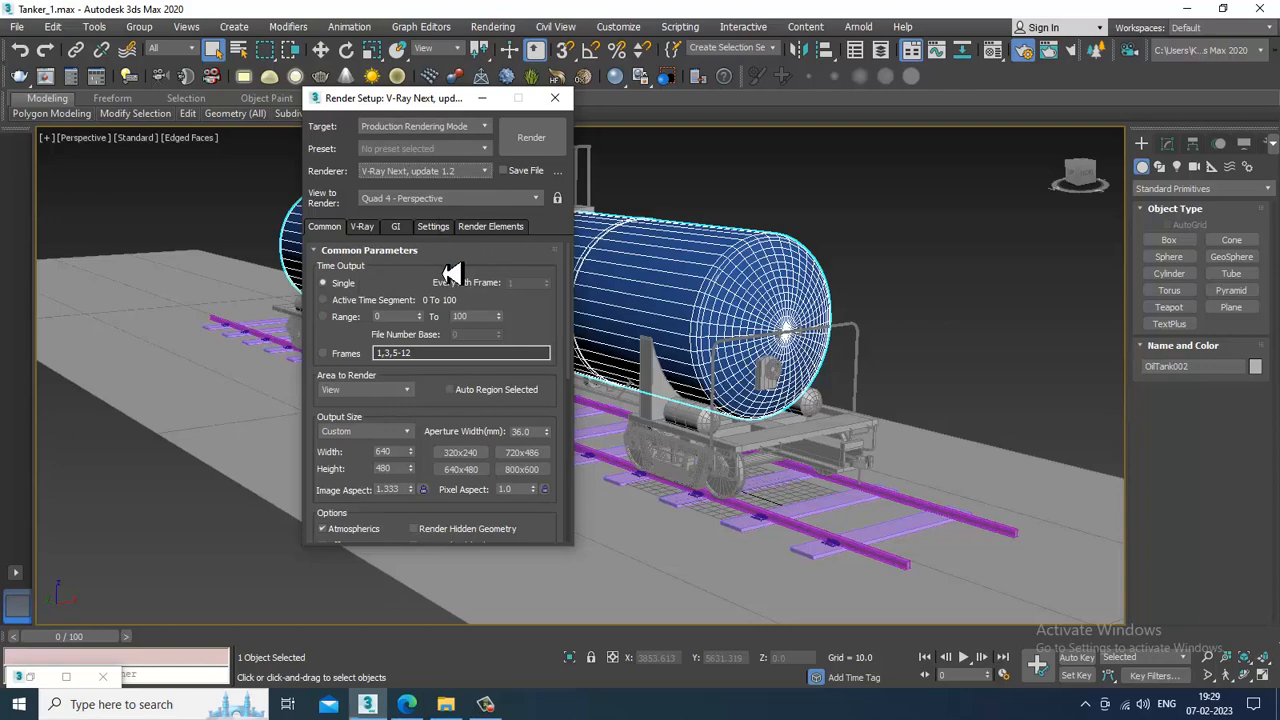
pyautogui.click(372, 437)
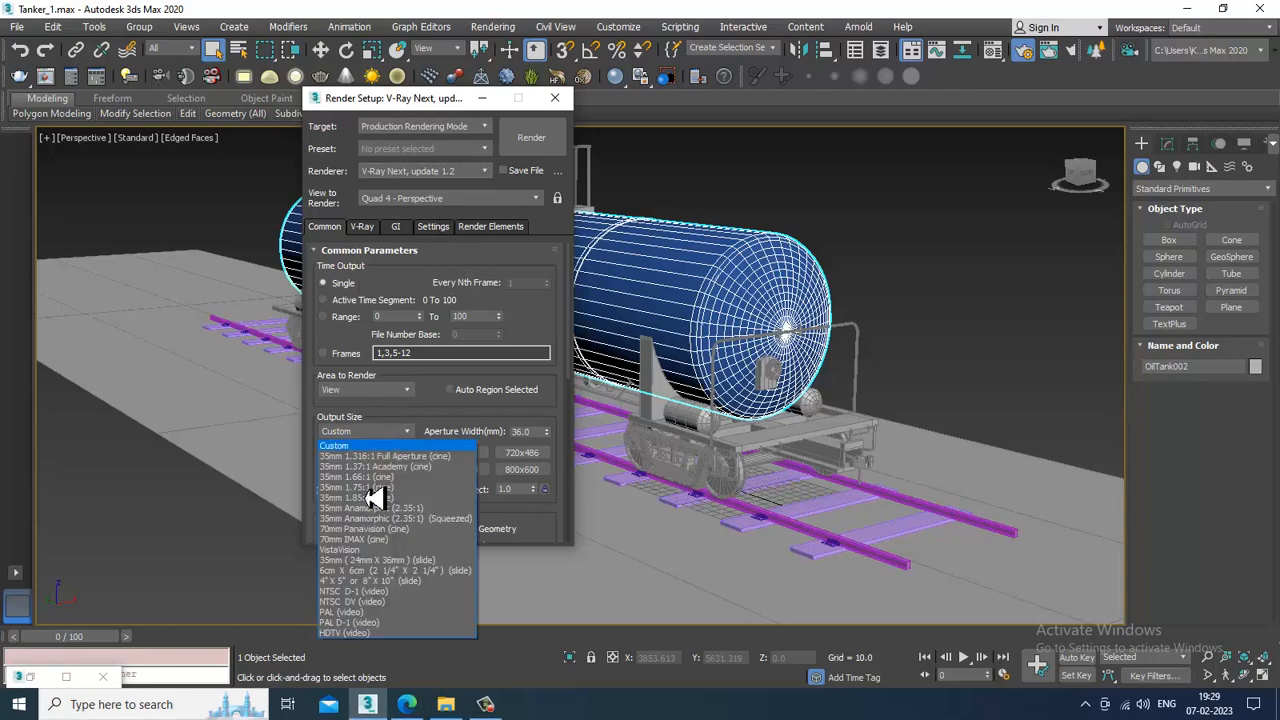
pyautogui.click(373, 634)
pyautogui.scroll(-2, 432, 508)
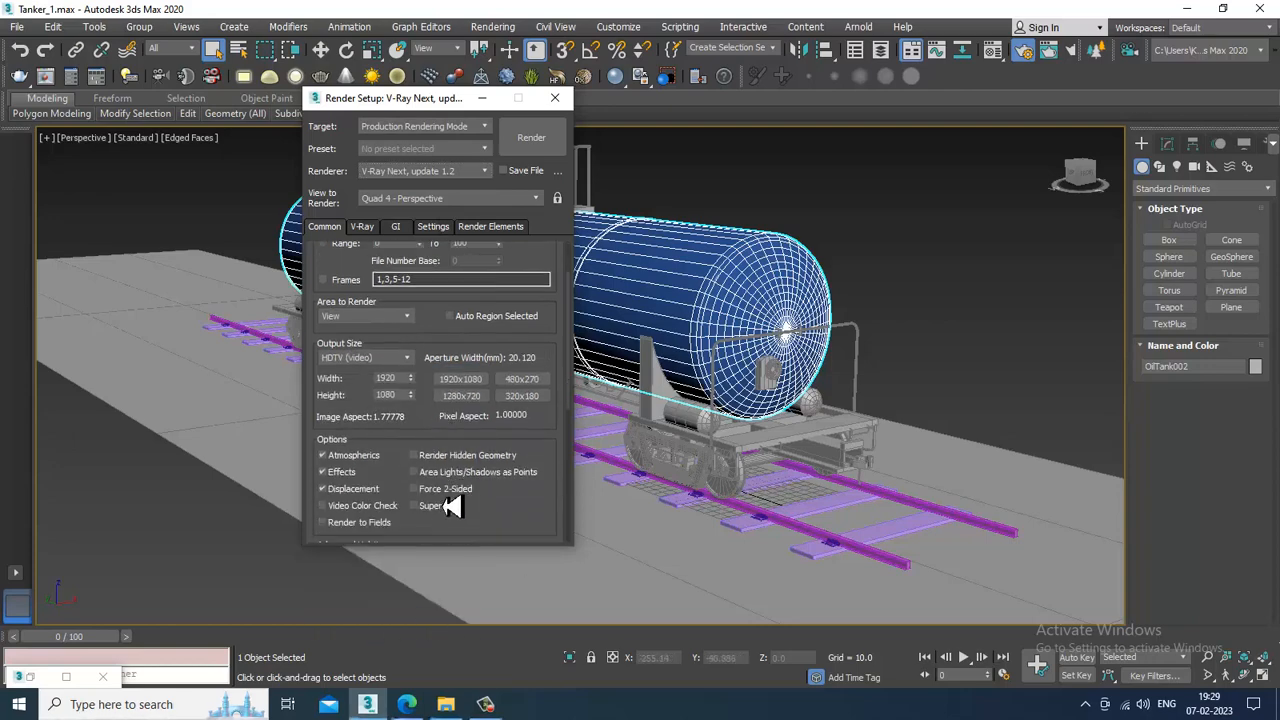
pyautogui.click(554, 98)
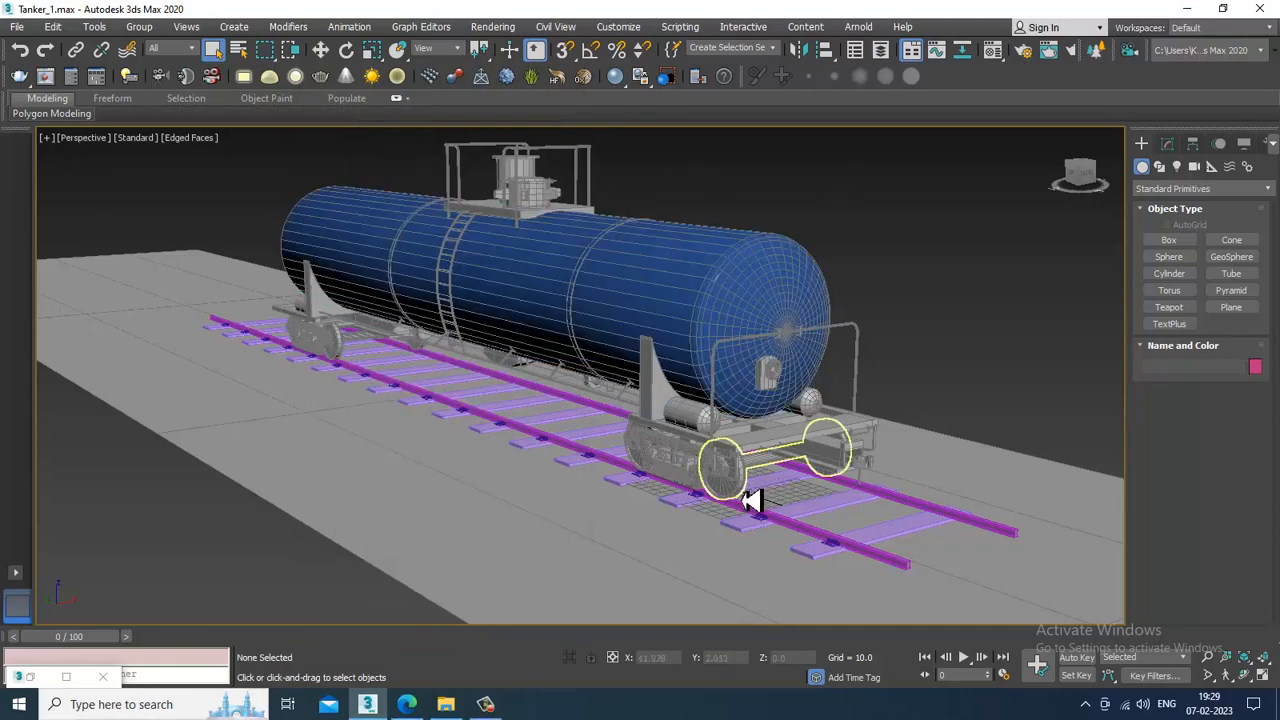
# Step: Select the end platform frame of the wagon and consult the reference image blue_b_render.png
pyautogui.click(772, 445)
pyautogui.scroll(4, 770, 432)
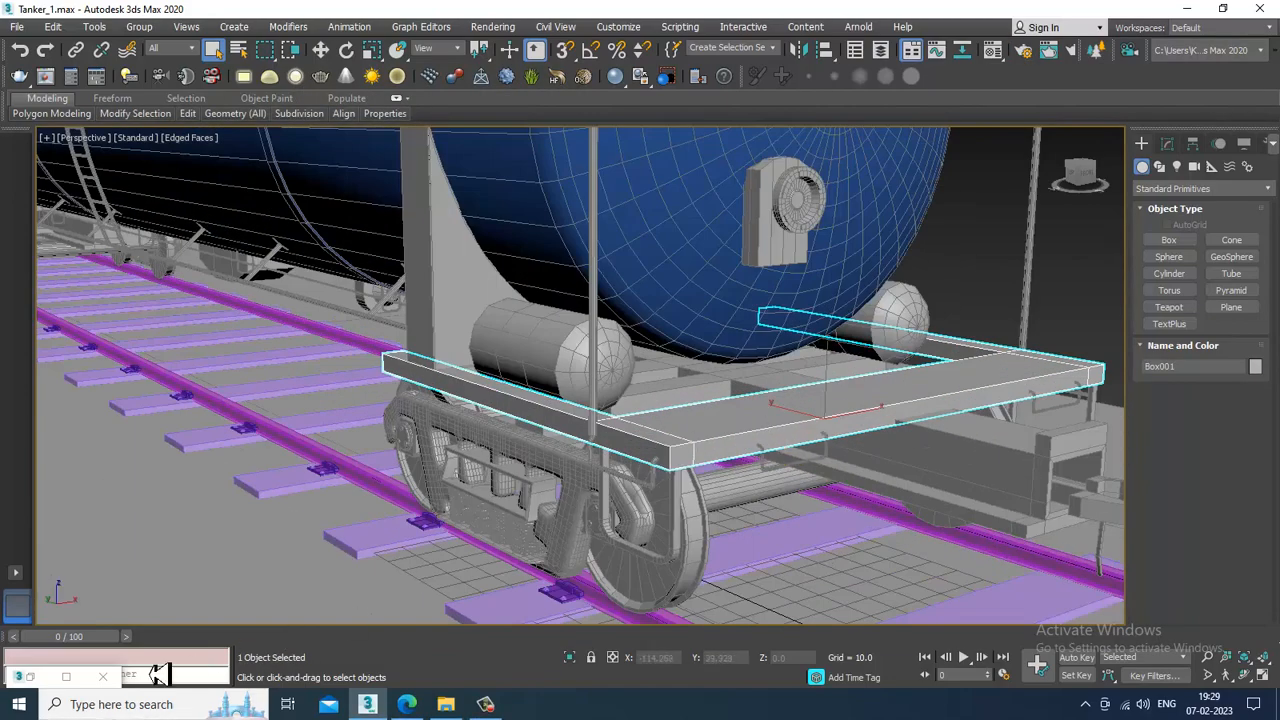
pyautogui.click(32, 678)
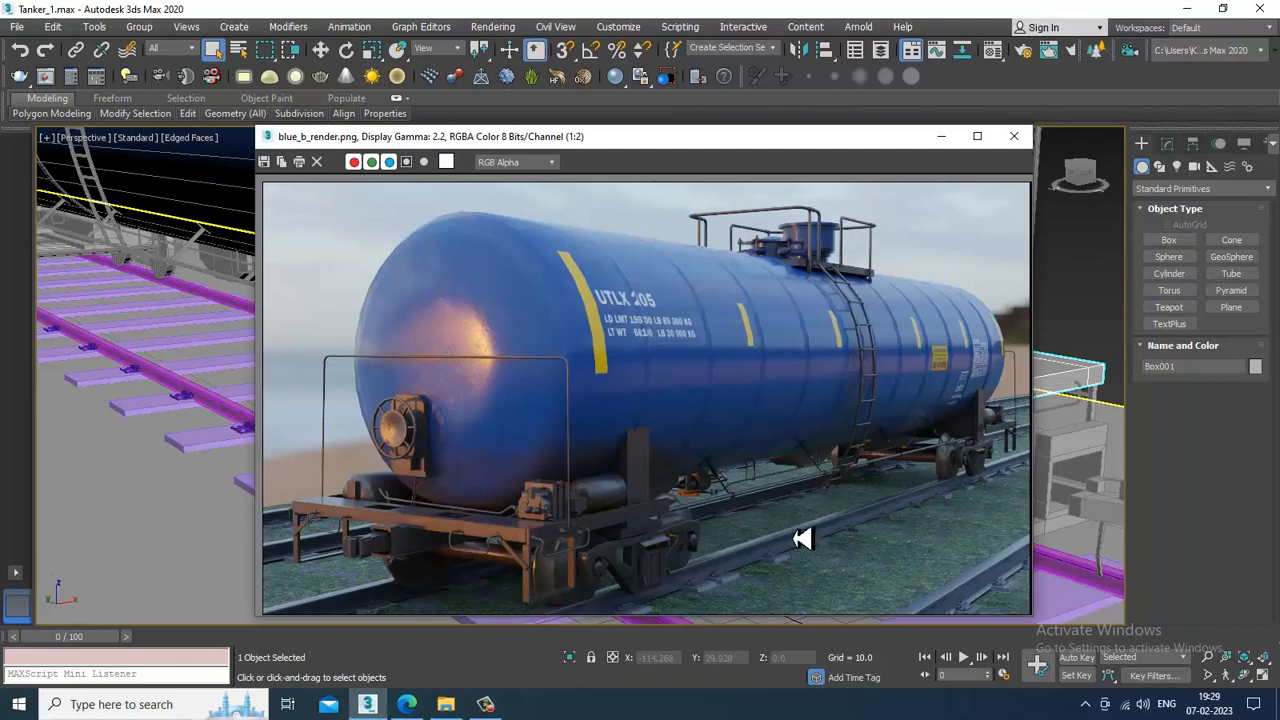
pyautogui.click(940, 136)
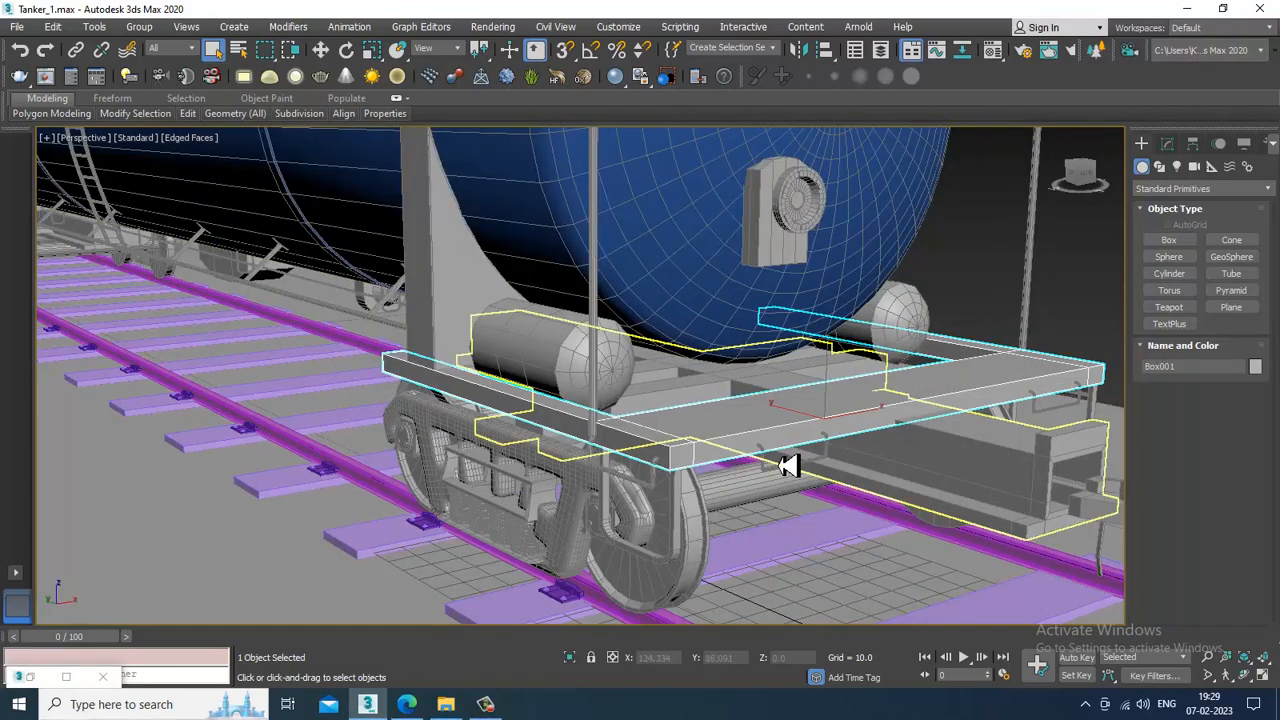
# Step: Create a new VRayMtl in the Slate Material Editor and enlarge its preview with a checkered background
pyautogui.press('m')
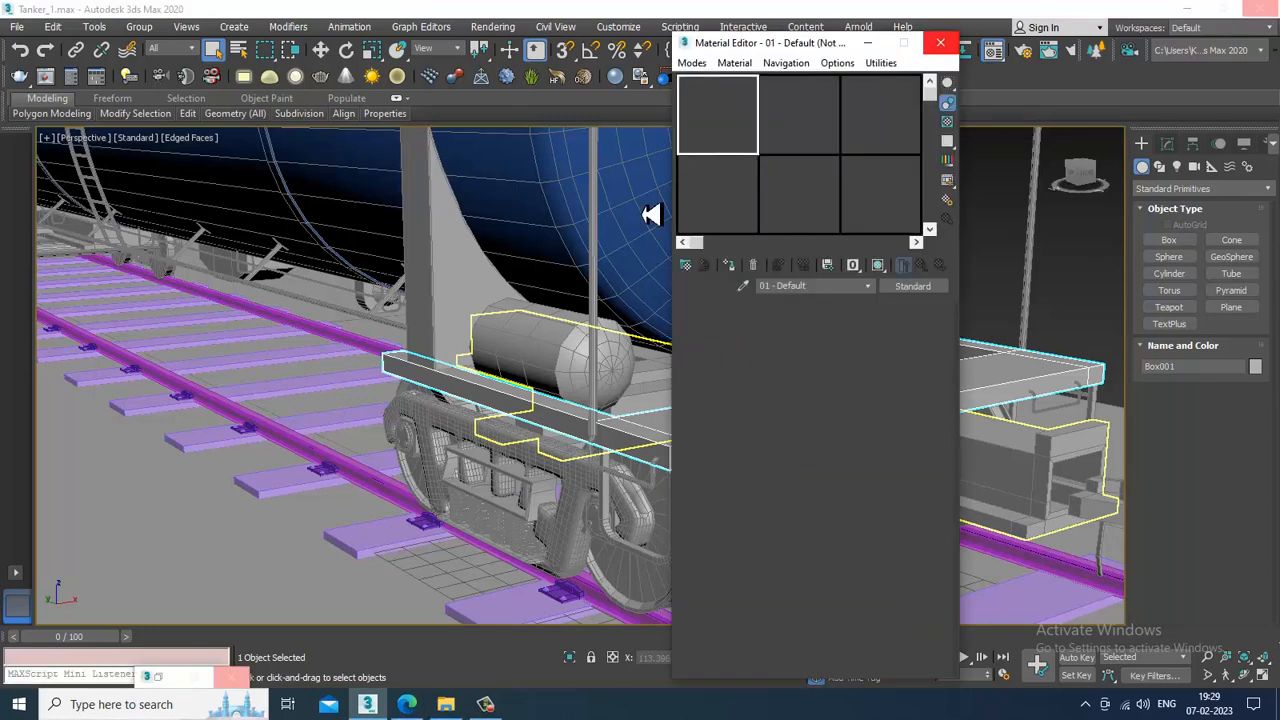
pyautogui.click(692, 63)
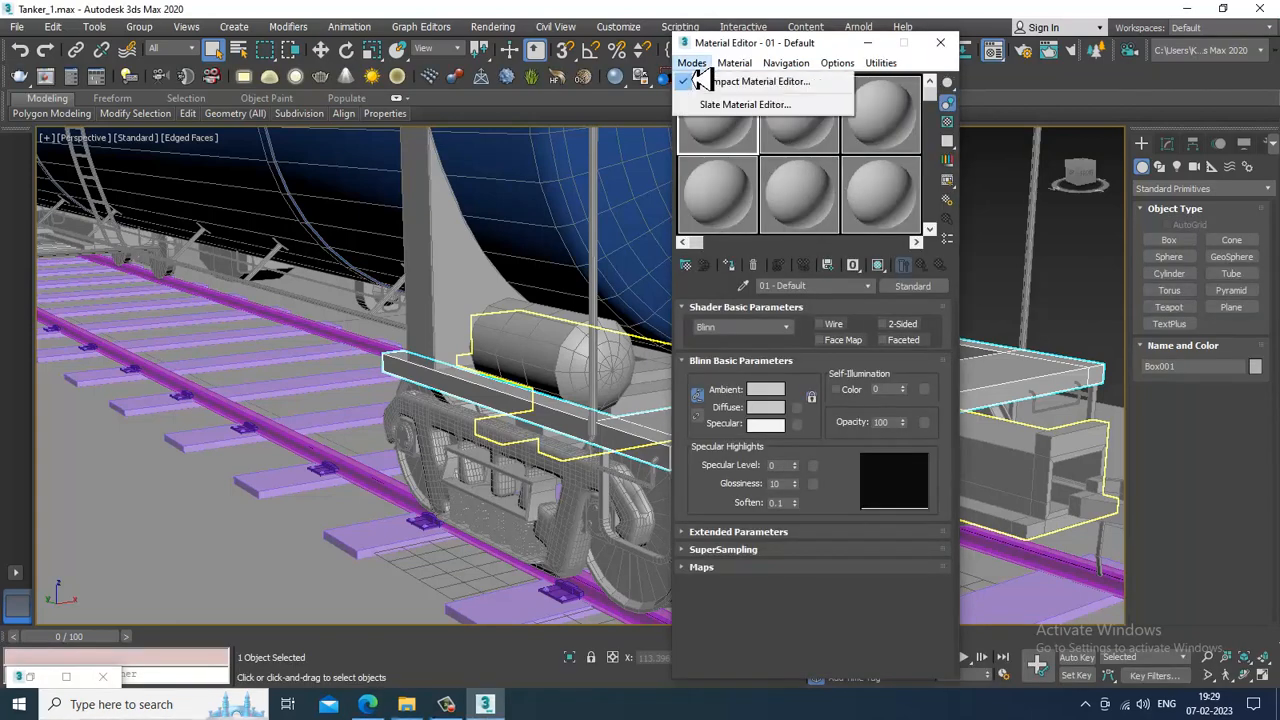
pyautogui.click(736, 108)
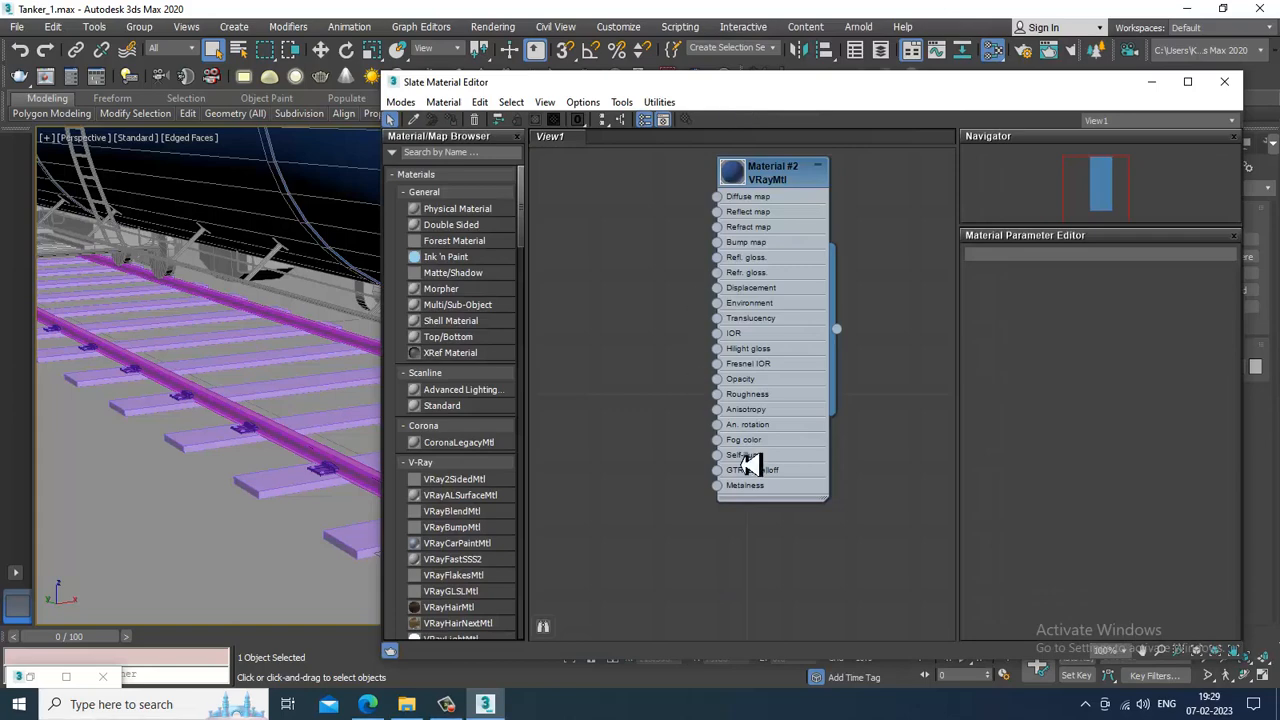
pyautogui.moveTo(750, 467); pyautogui.dragTo(686, 350, button='middle')
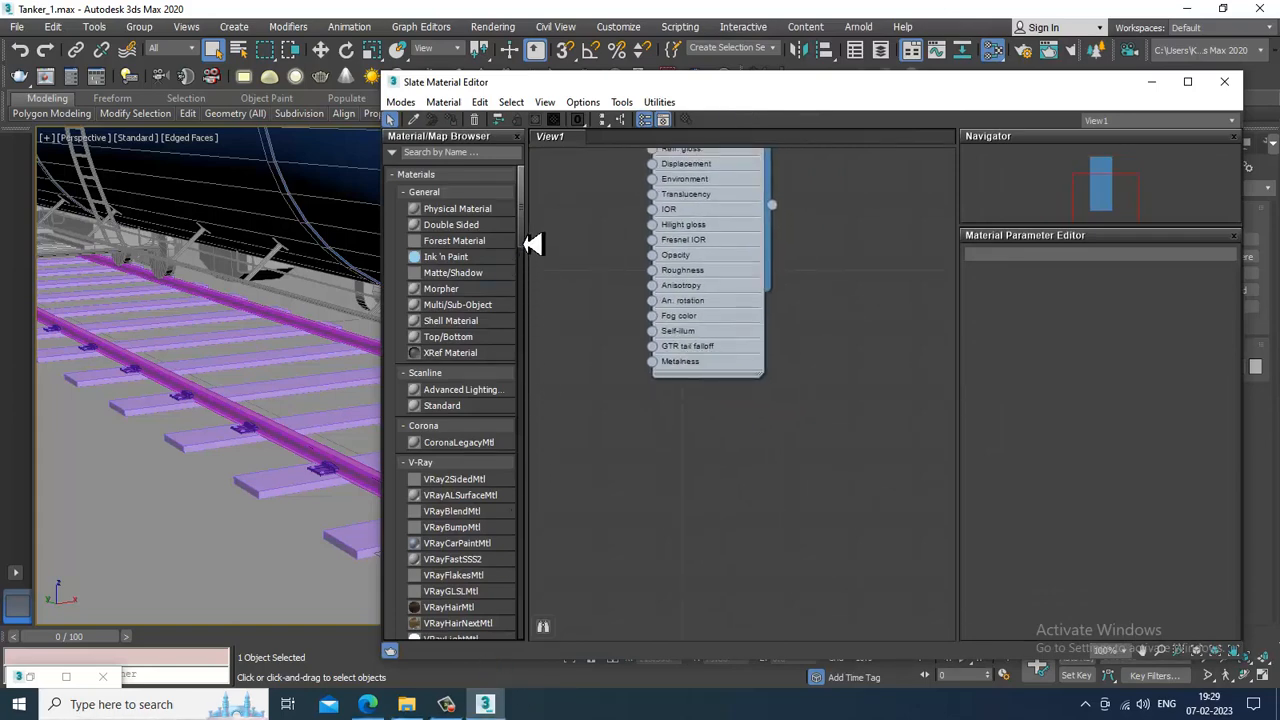
pyautogui.scroll(-8, 515, 400)
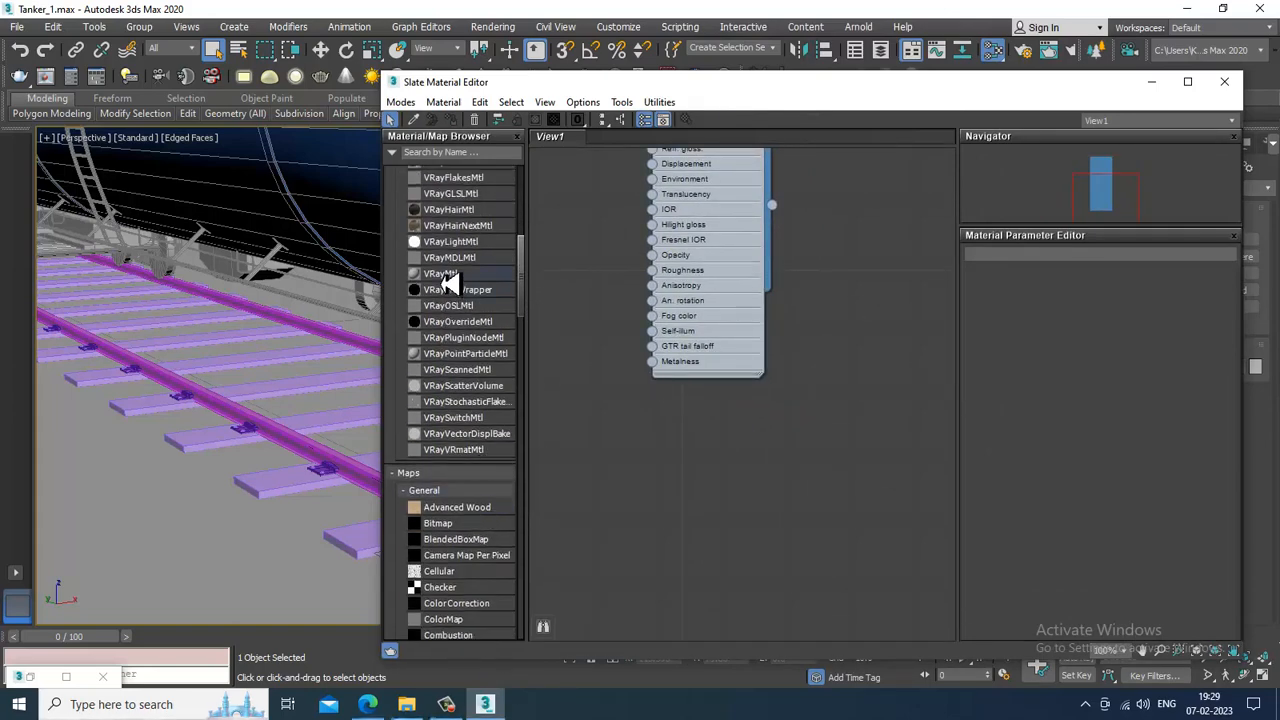
pyautogui.moveTo(448, 274); pyautogui.dragTo(656, 427)
pyautogui.doubleClick(627, 428)
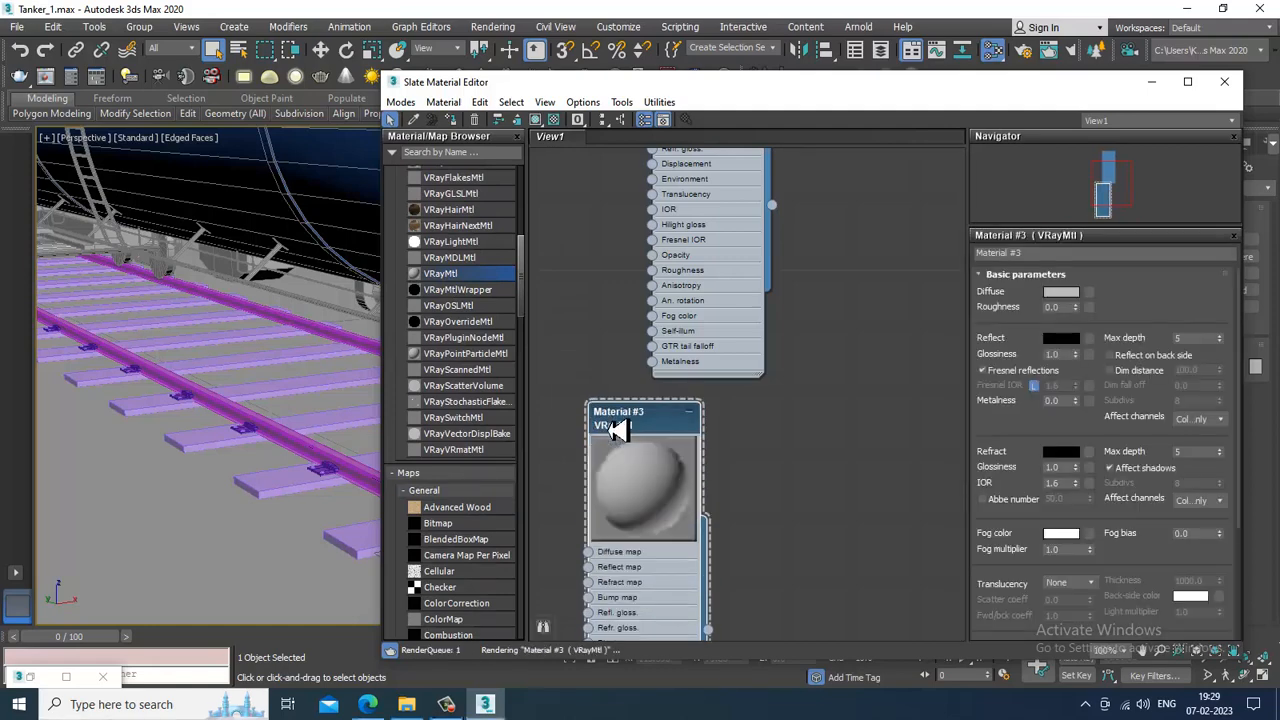
pyautogui.click(555, 120)
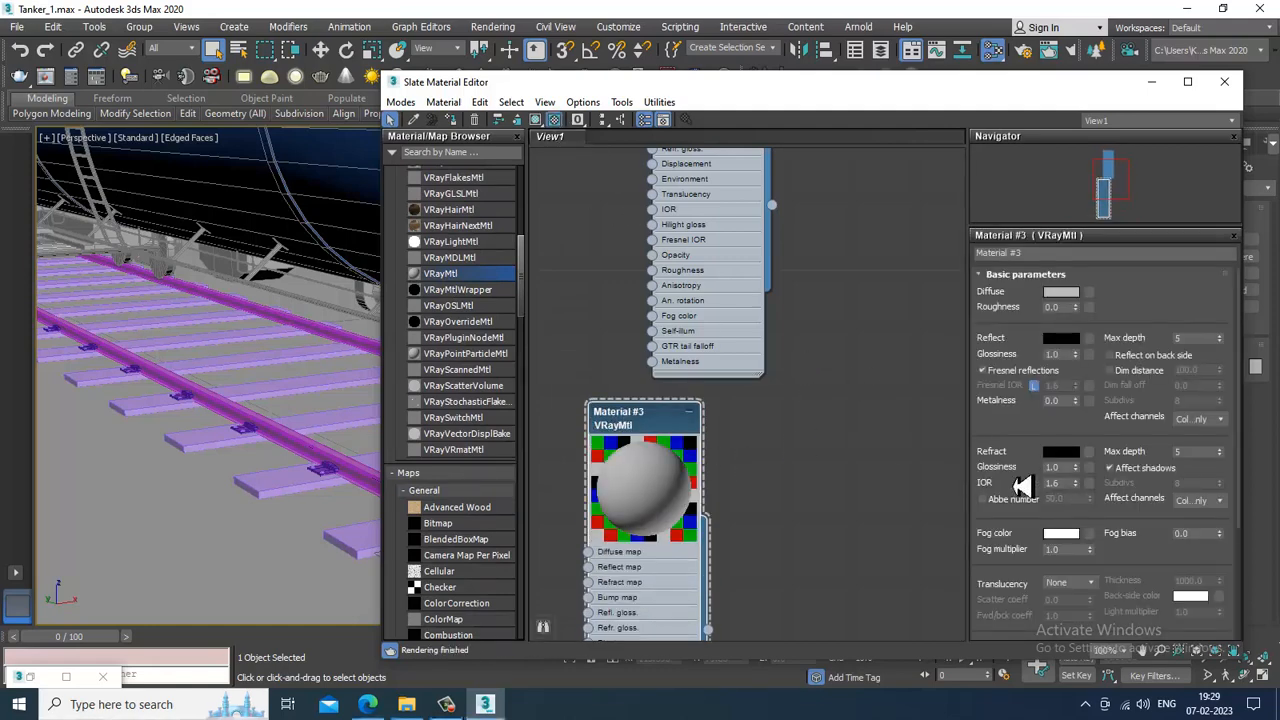
# Step: Set the new material's diffuse colour to near-black with value 3 and its reflection colour to light grey with value 168
pyautogui.click(1061, 291)
pyautogui.moveTo(484, 180); pyautogui.dragTo(486, 108)
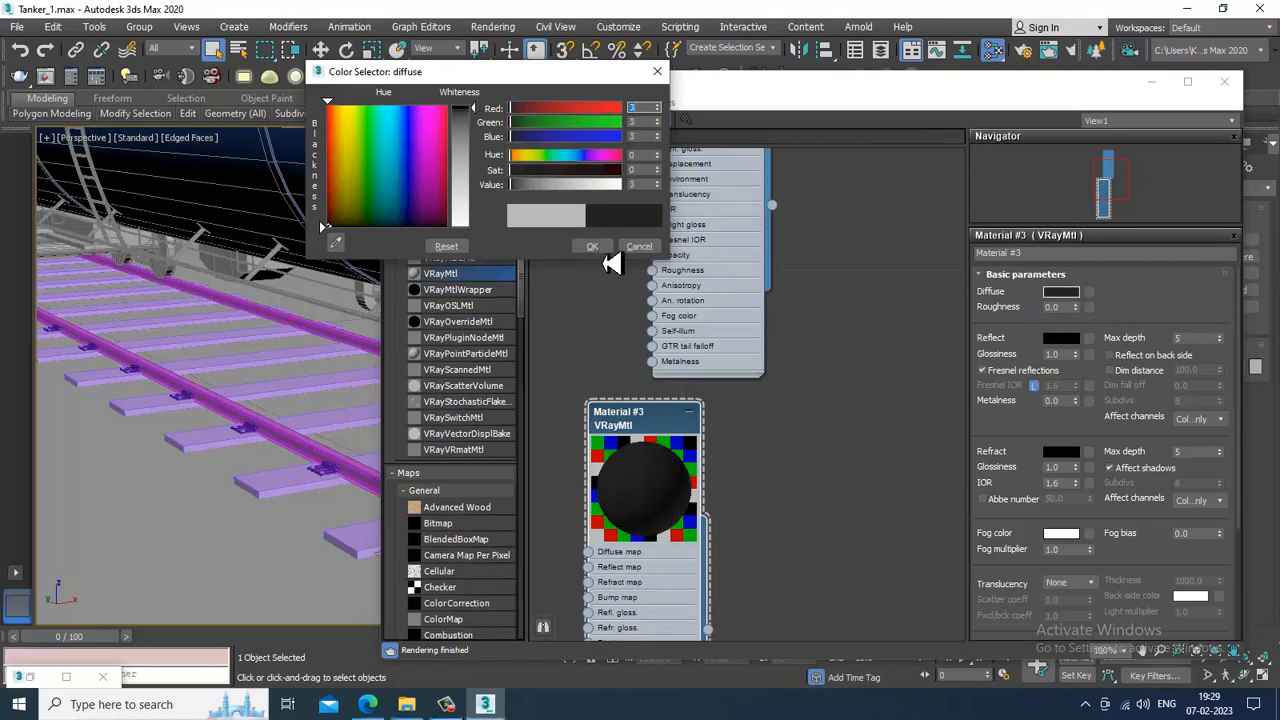
pyautogui.click(592, 246)
pyautogui.click(1061, 339)
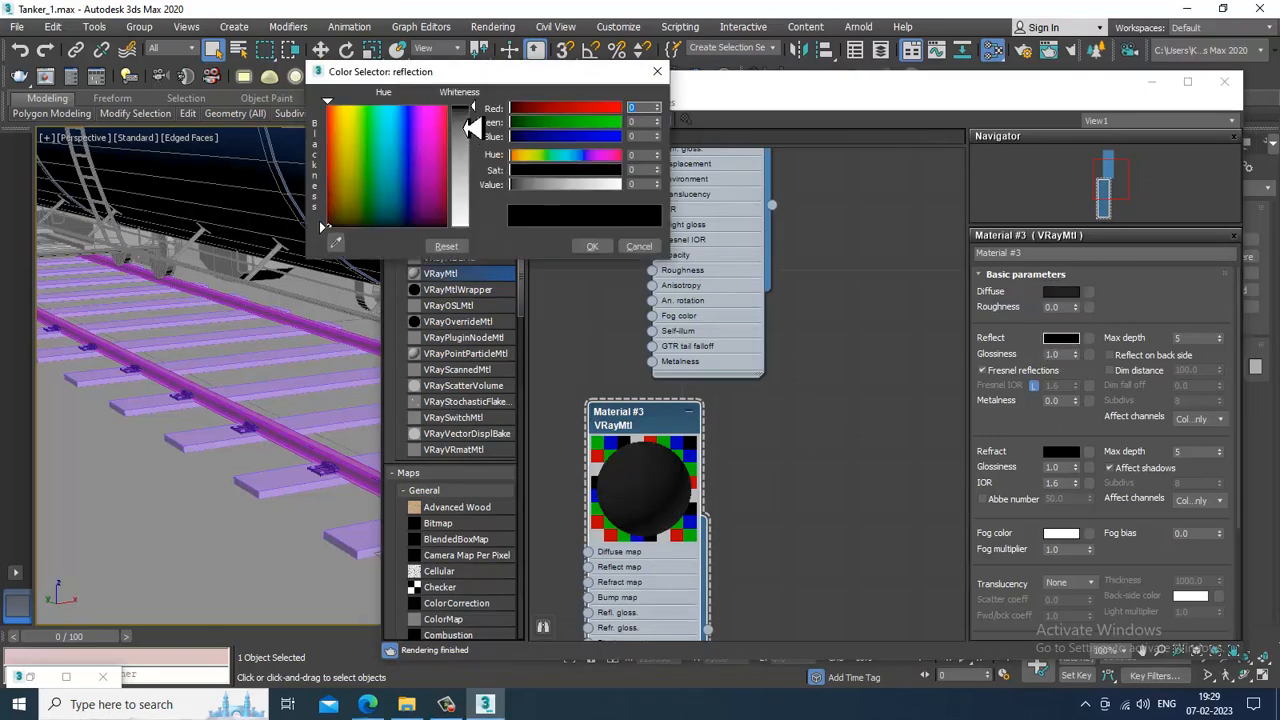
pyautogui.moveTo(476, 128); pyautogui.dragTo(484, 186)
pyautogui.click(592, 246)
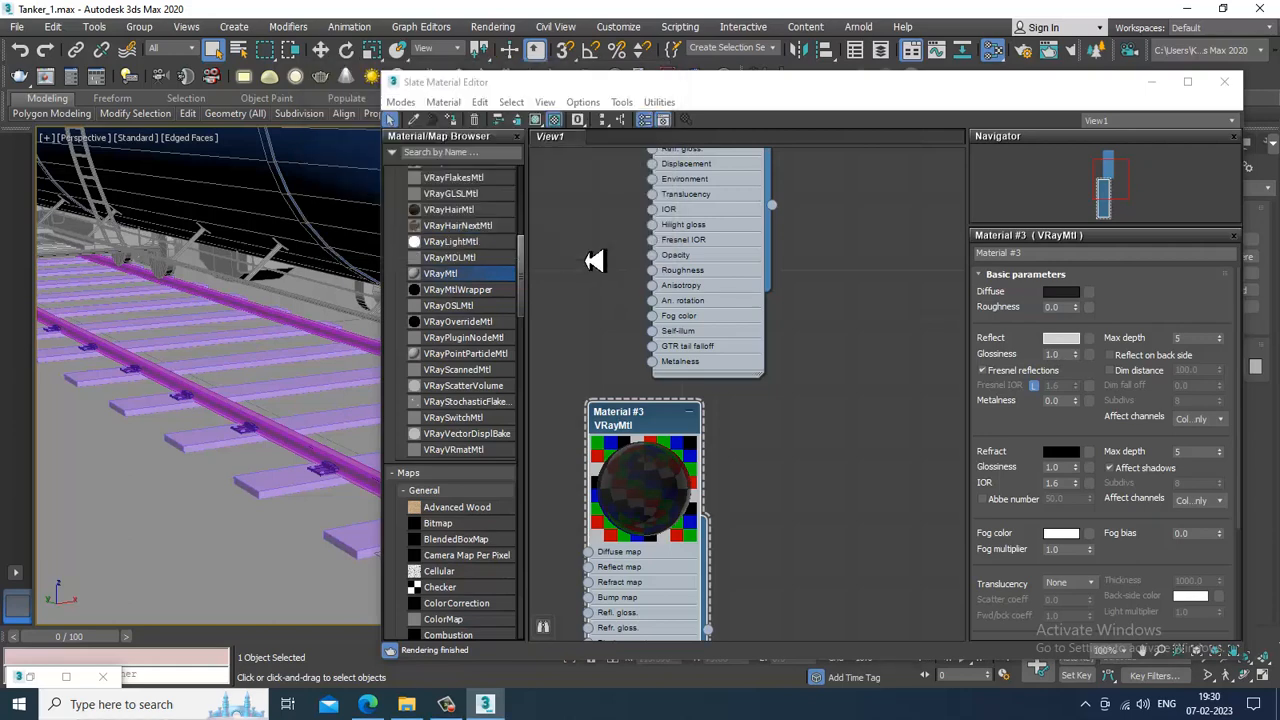
# Step: Unlock the material's Fresnel IOR and raise it to 22.11, set reflection glossiness to 0.93, and darken the reflection colour to dark grey
pyautogui.click(1034, 386)
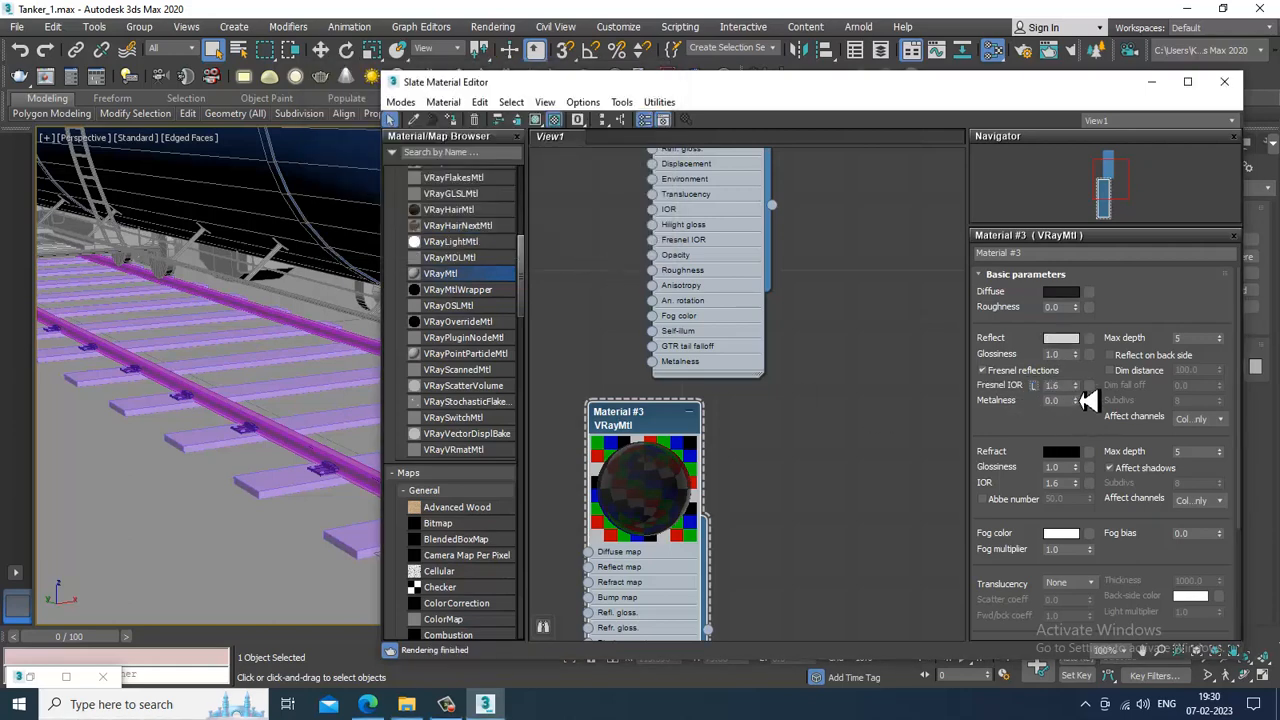
pyautogui.moveTo(1087, 400); pyautogui.dragTo(1077, 162)
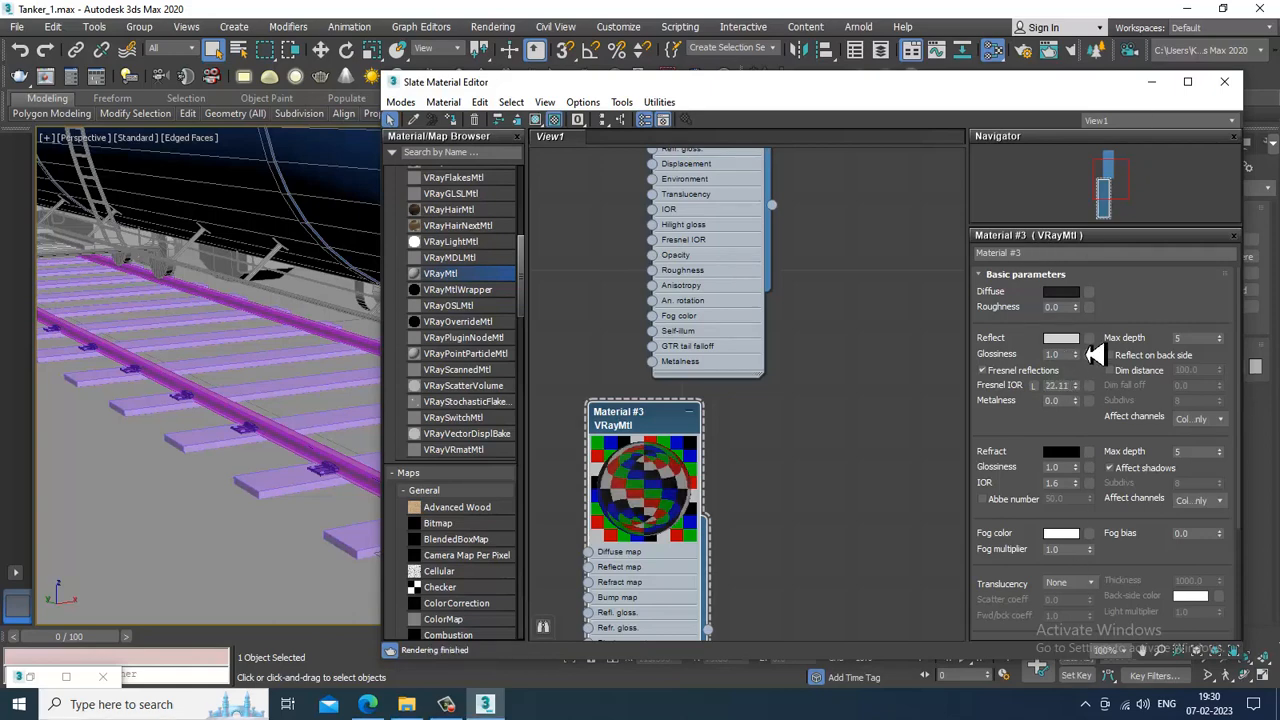
pyautogui.moveTo(1077, 355)
pyautogui.mouseDown()
pyautogui.moveTo(1077, 403)
pyautogui.moveTo(1091, 409)
pyautogui.moveTo(1080, 340)
pyautogui.mouseUp()
pyautogui.click(1065, 339)
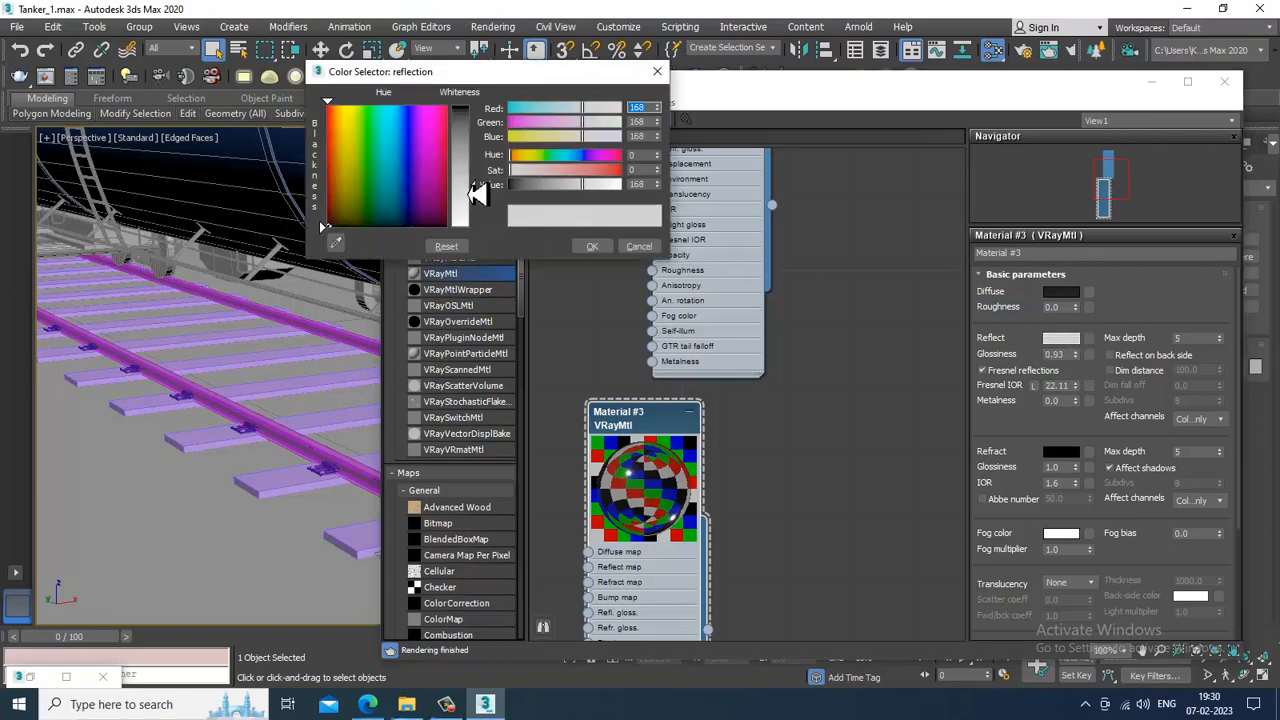
pyautogui.moveTo(480, 202); pyautogui.dragTo(479, 117)
pyautogui.click(592, 246)
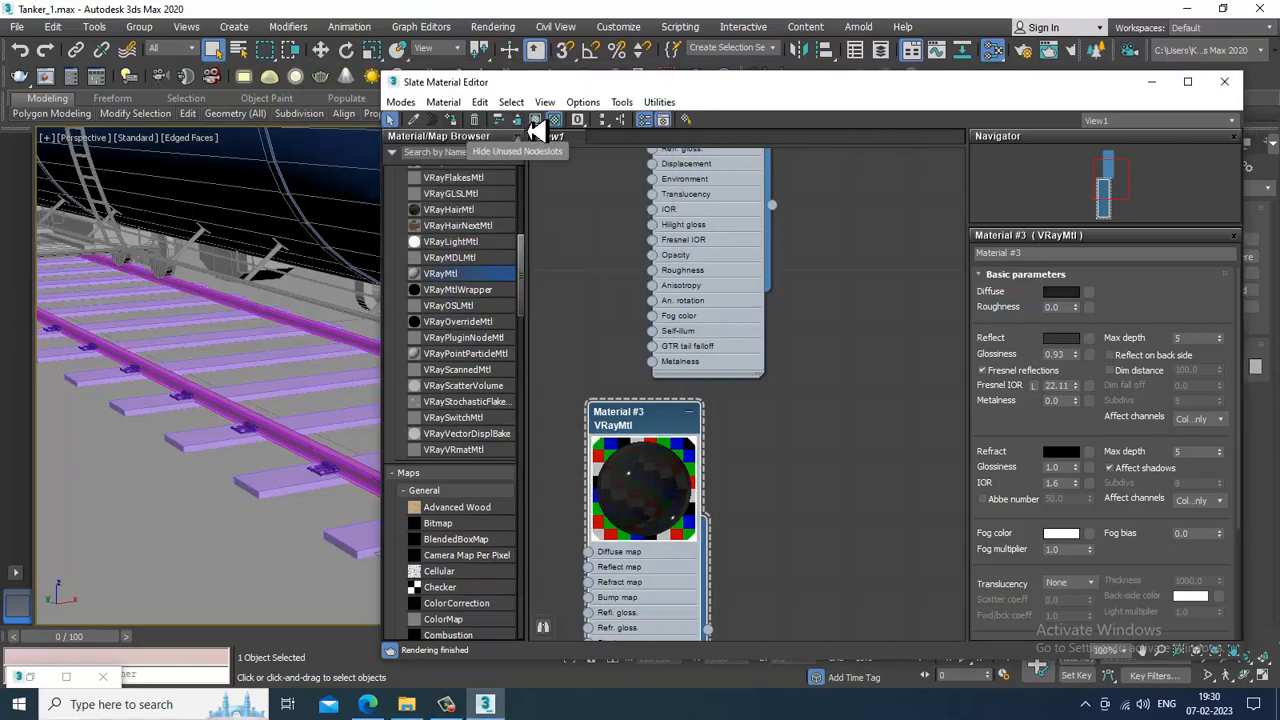
# Step: Assign the black material to the end platform frame with shaded display in the viewport, and deselect the frame
pyautogui.click(536, 120)
pyautogui.click(1149, 81)
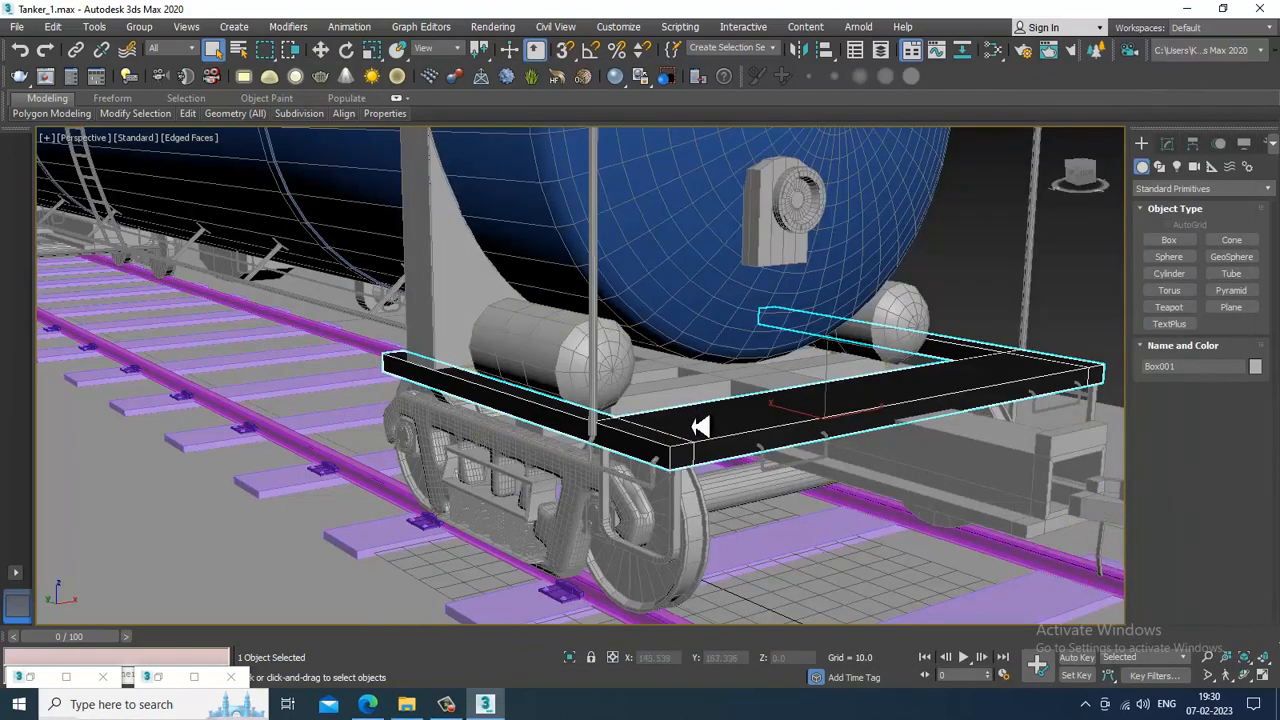
pyautogui.click(943, 271)
# Step: Frame a close-up of the black end platform from the opposite side and try a V-Ray test render of it
pyautogui.scroll(-5, 930, 285)
pyautogui.keyDown('alt'); pyautogui.moveTo(857, 363); pyautogui.dragTo(680, 417, button='middle'); pyautogui.keyUp('alt')
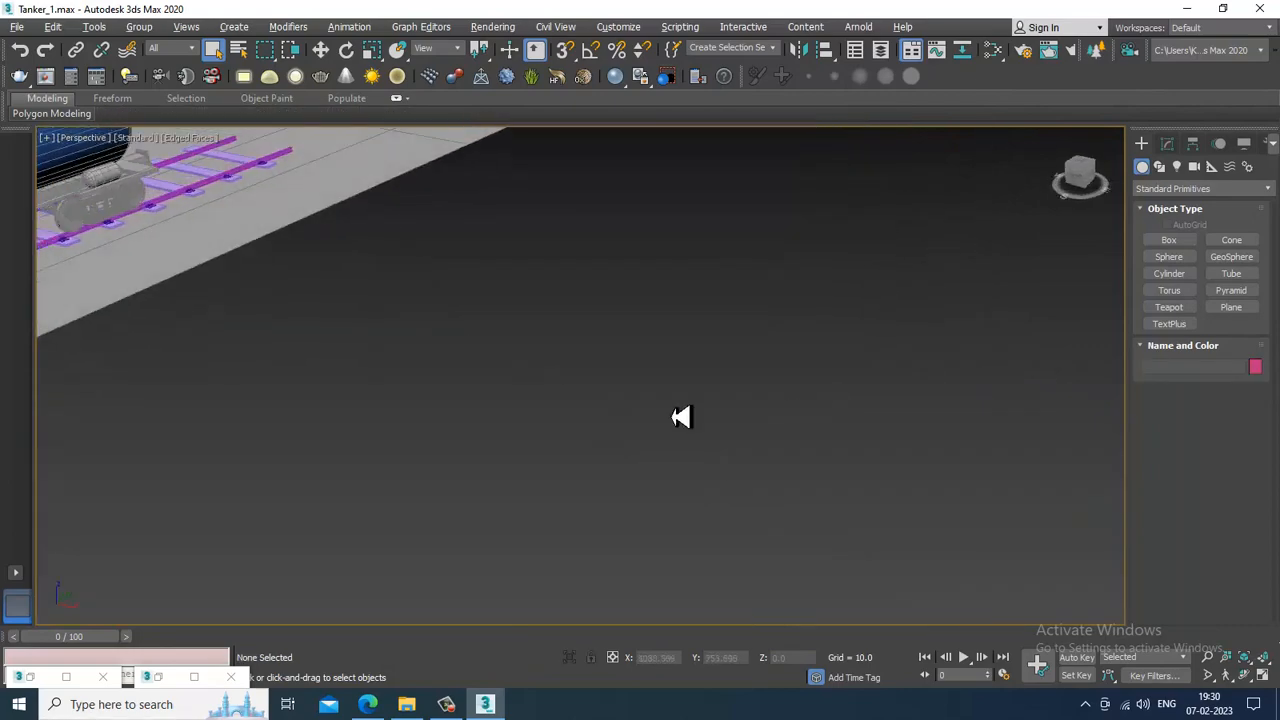
pyautogui.moveTo(500, 340); pyautogui.dragTo(666, 391, button='middle')
pyautogui.moveTo(812, 361); pyautogui.dragTo(828, 389, button='middle')
pyautogui.scroll(6, 651, 366)
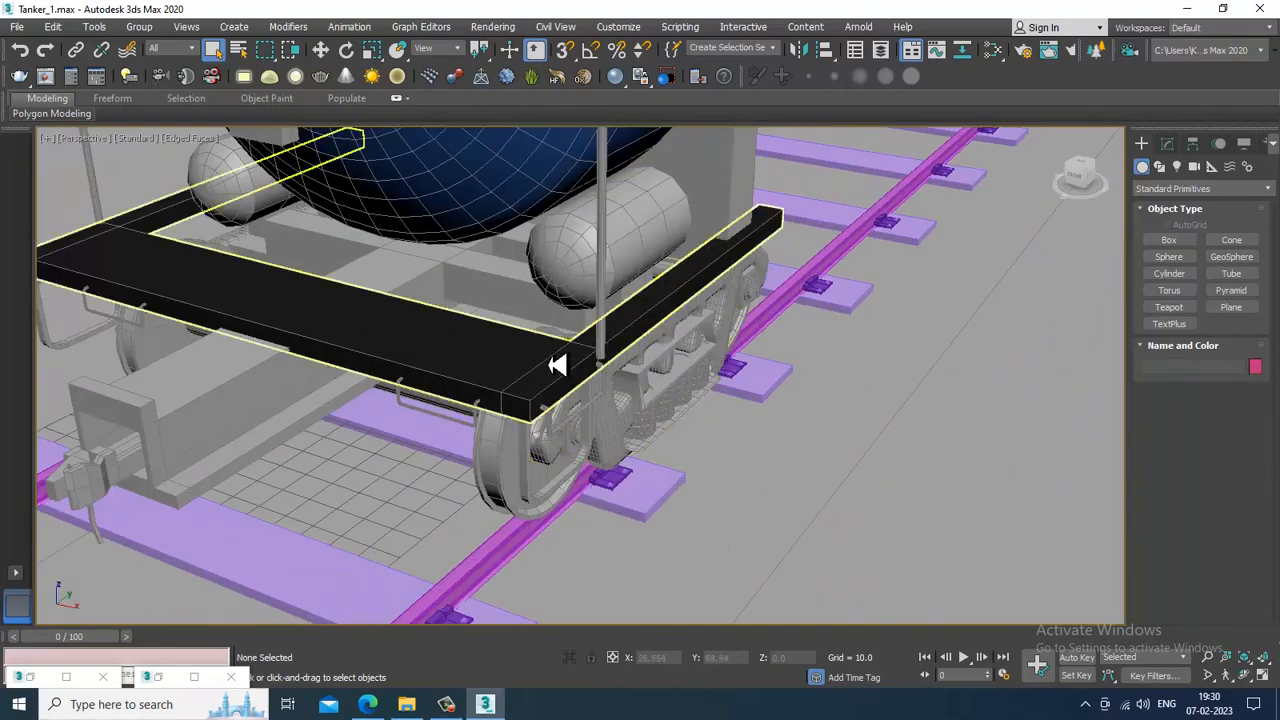
pyautogui.click(493, 26)
pyautogui.click(498, 48)
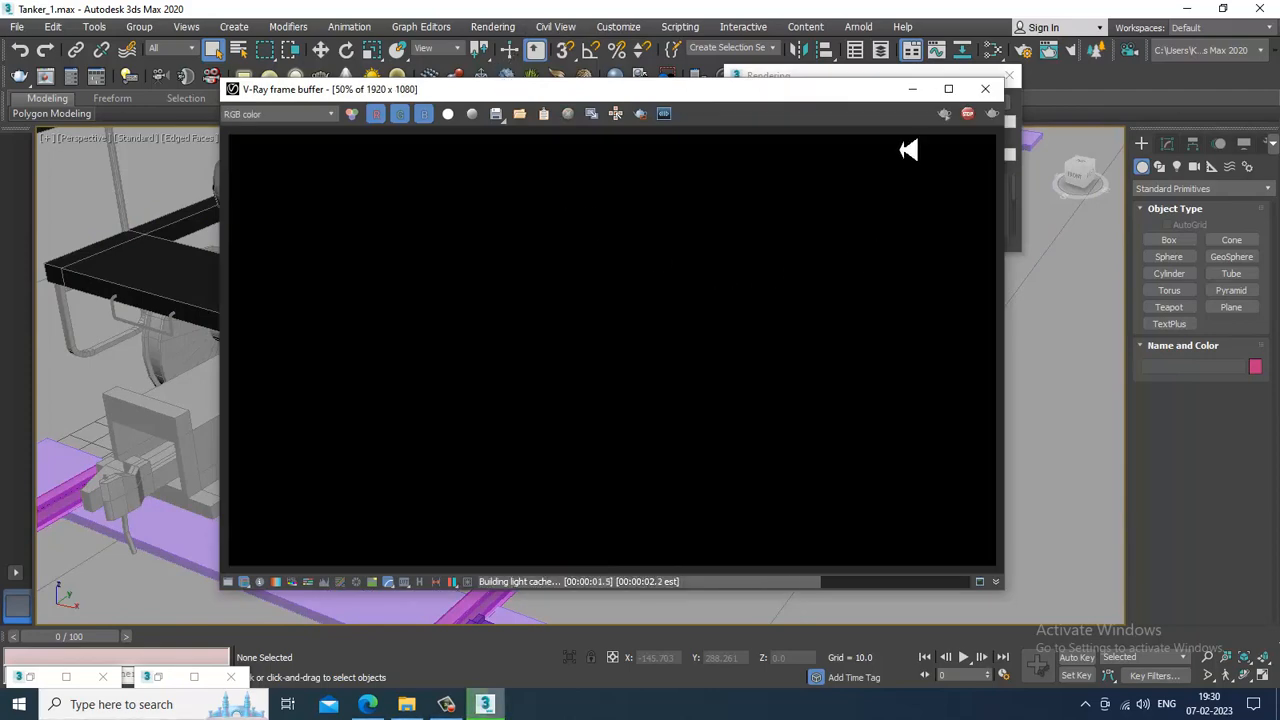
pyautogui.click(985, 89)
# Step: Enable the GI environment in the V-Ray render settings and render the close-up of the end platform
pyautogui.click(493, 26)
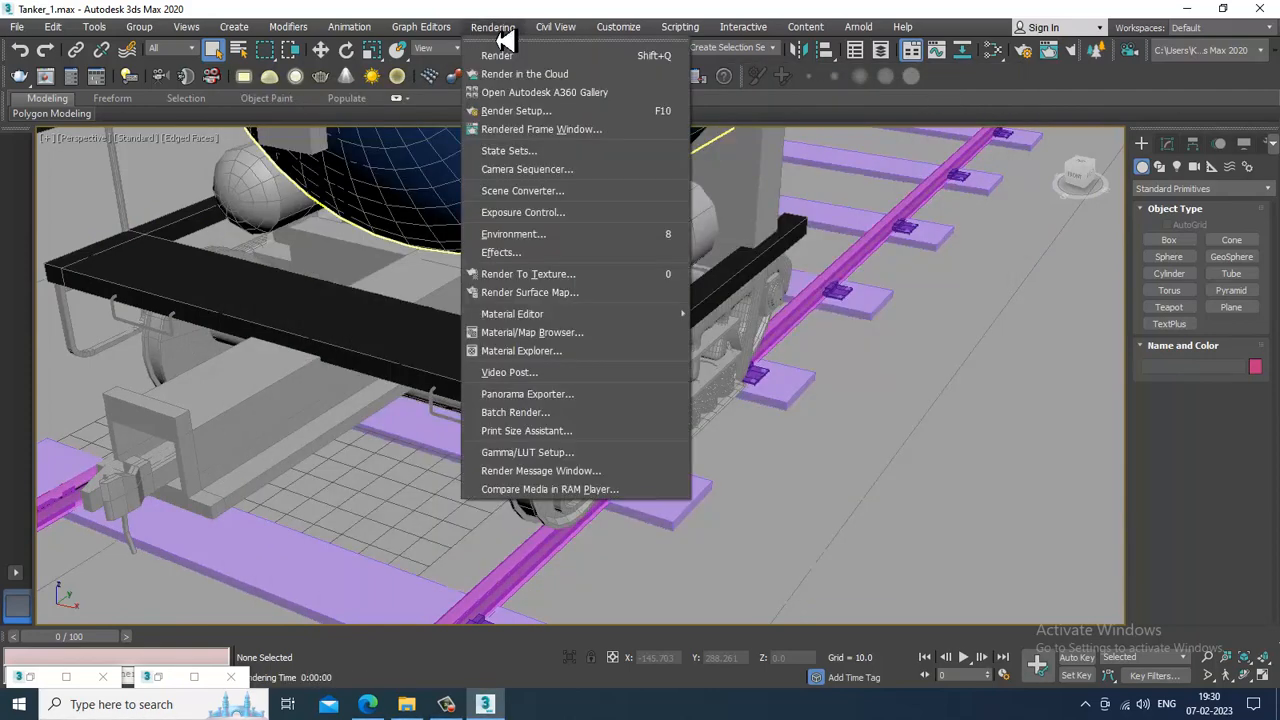
pyautogui.click(545, 113)
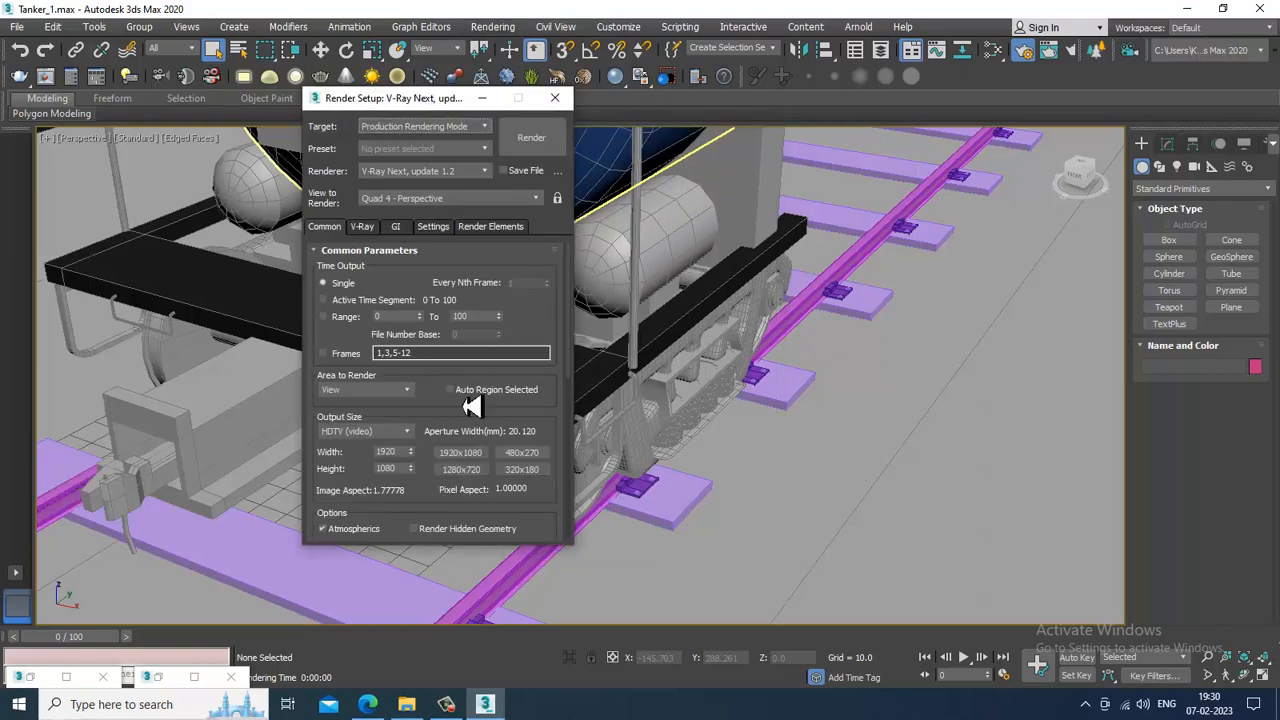
pyautogui.click(362, 226)
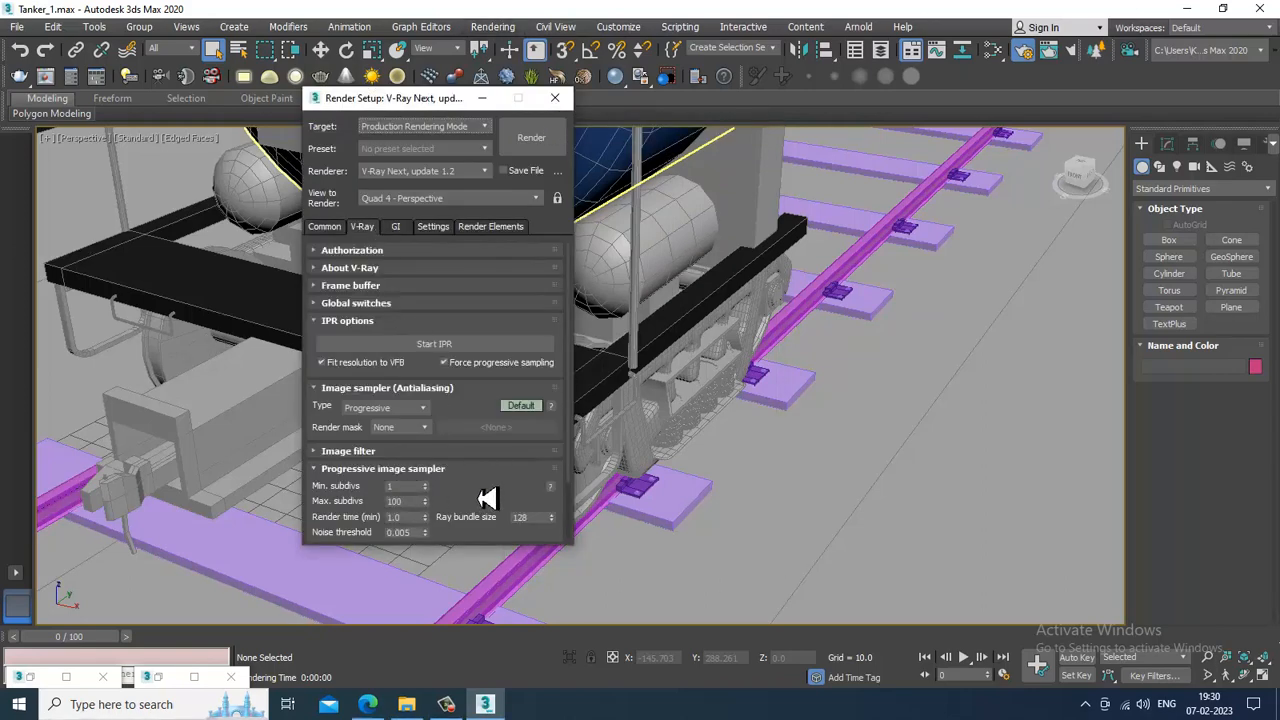
pyautogui.moveTo(487, 498); pyautogui.dragTo(428, 432)
pyautogui.click(375, 499)
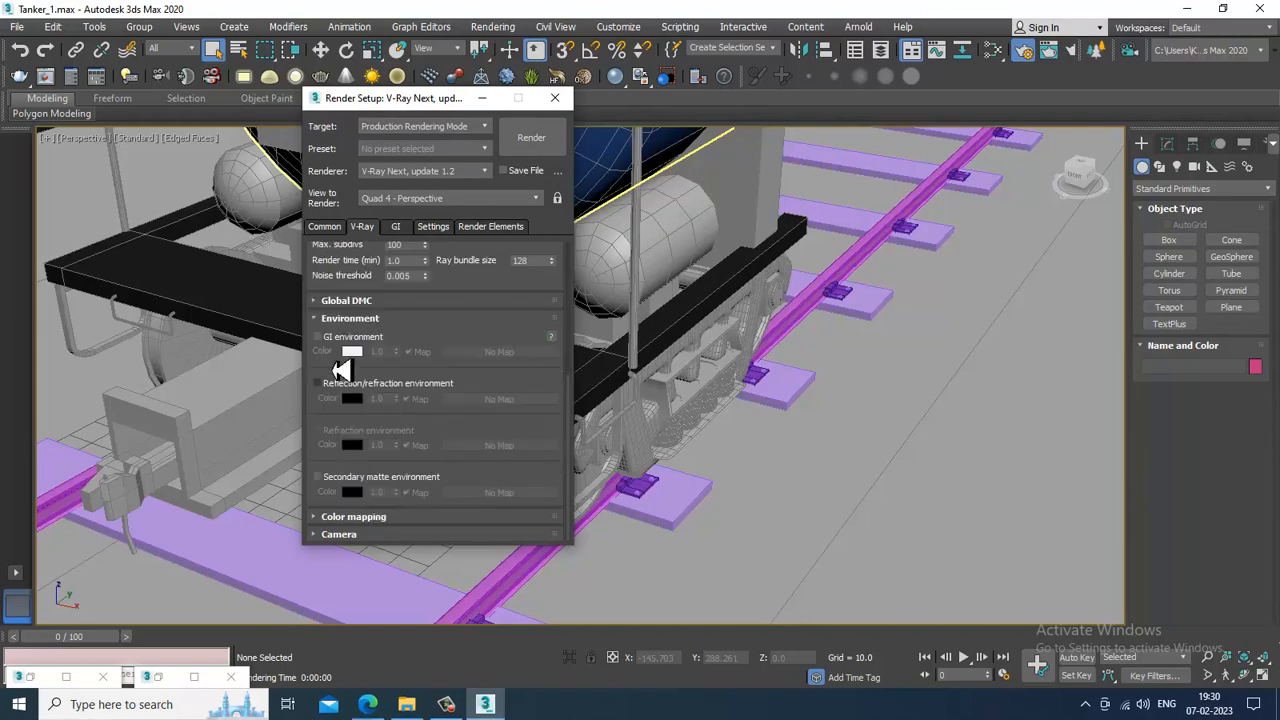
pyautogui.click(330, 338)
pyautogui.click(530, 137)
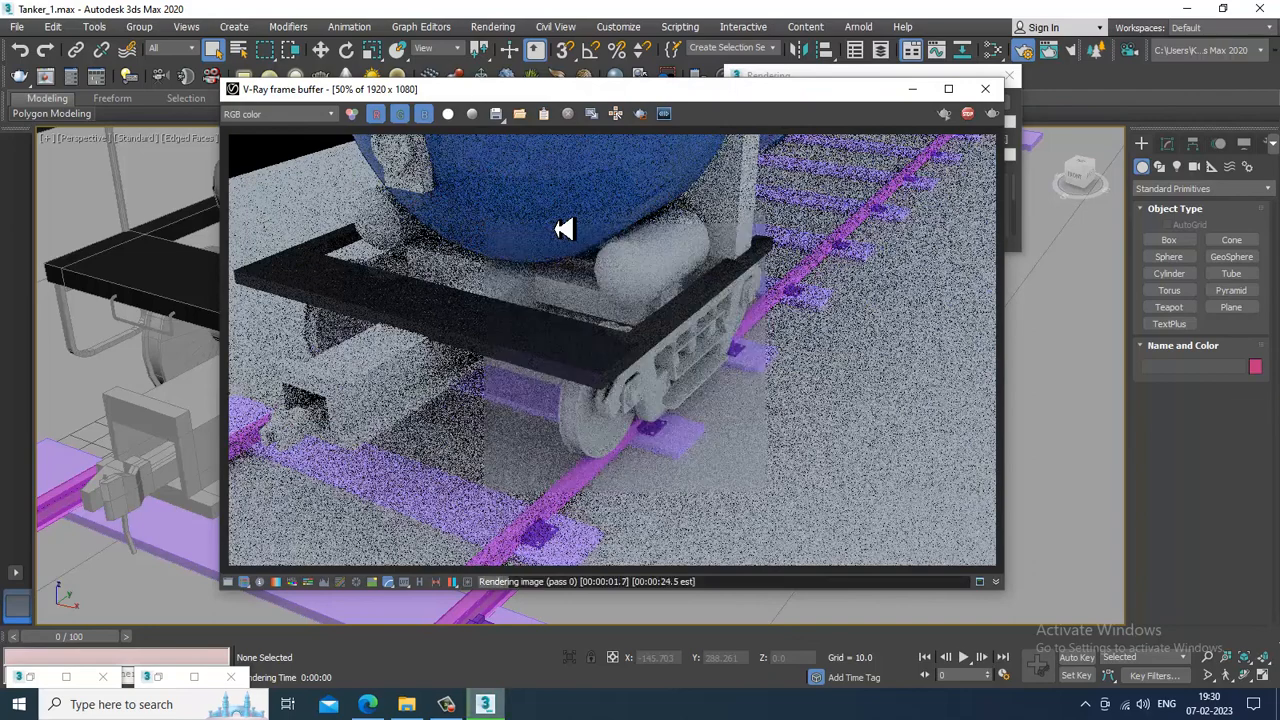
# Step: Set the scene's environment background colour to white and render the close-up of the end platform
pyautogui.click(985, 89)
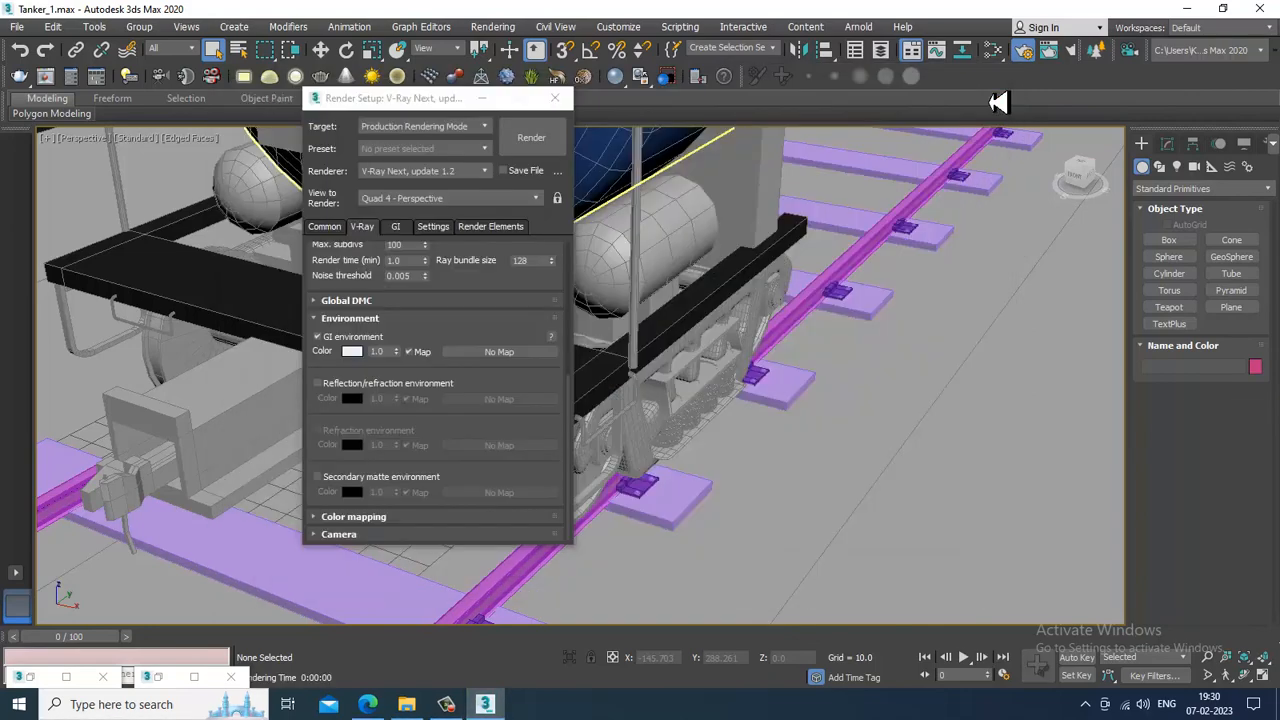
pyautogui.click(493, 26)
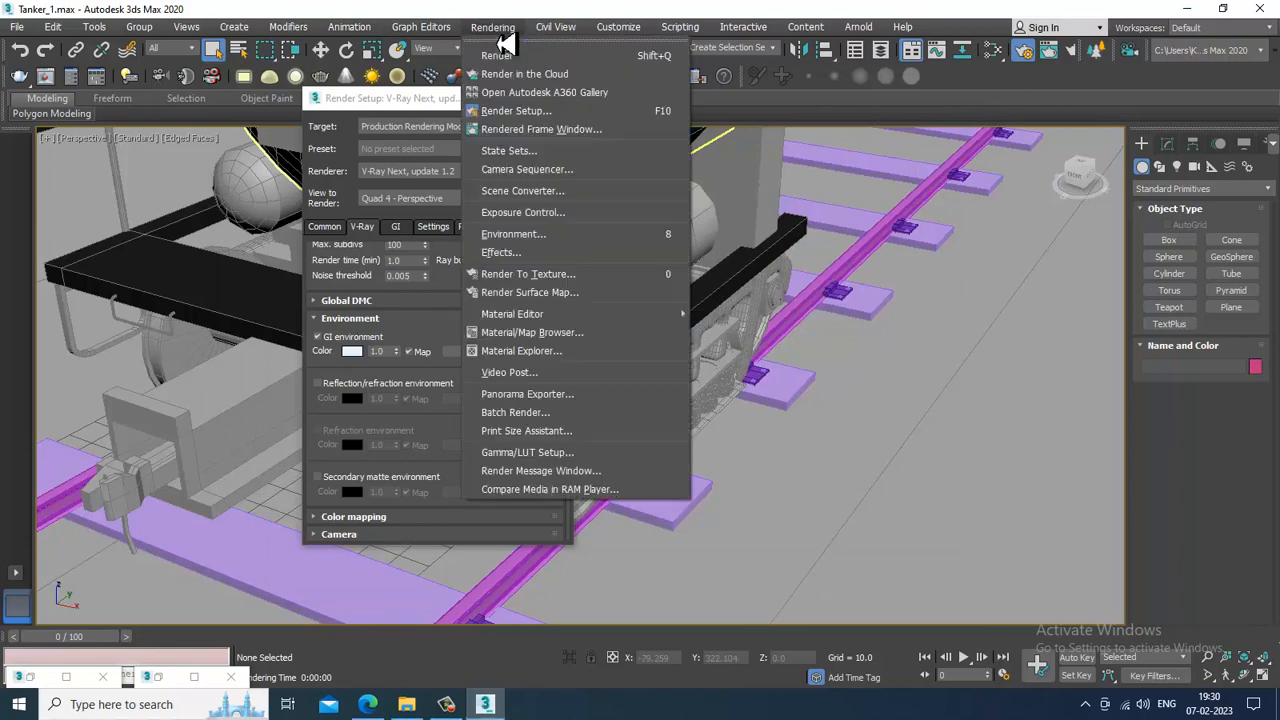
pyautogui.click(543, 231)
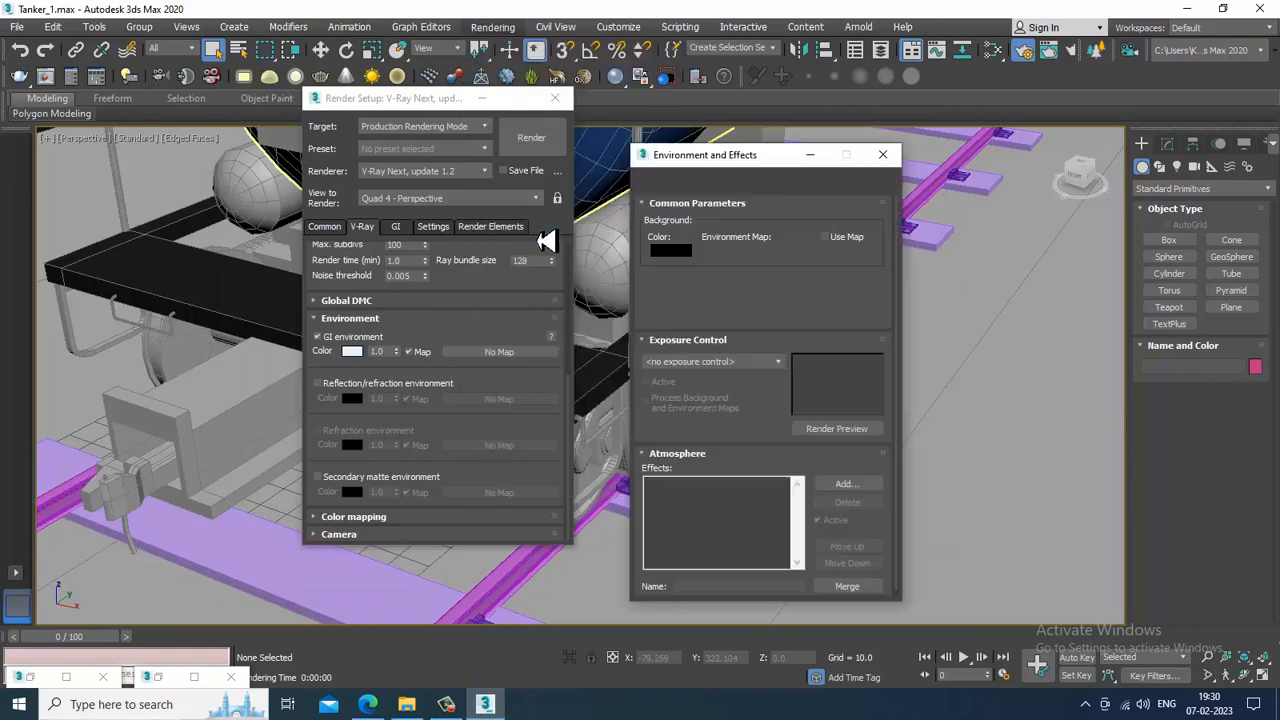
pyautogui.click(671, 253)
pyautogui.moveTo(475, 183); pyautogui.dragTo(475, 234)
pyautogui.click(591, 248)
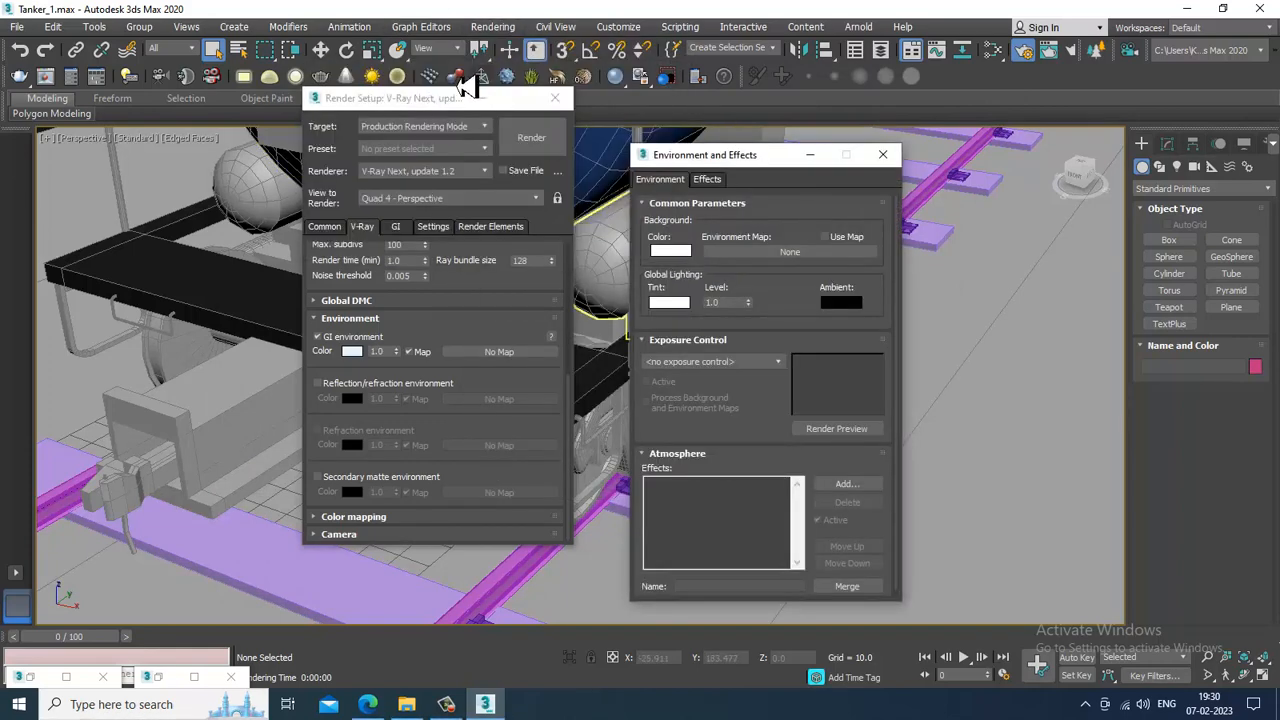
pyautogui.click(493, 26)
pyautogui.click(488, 52)
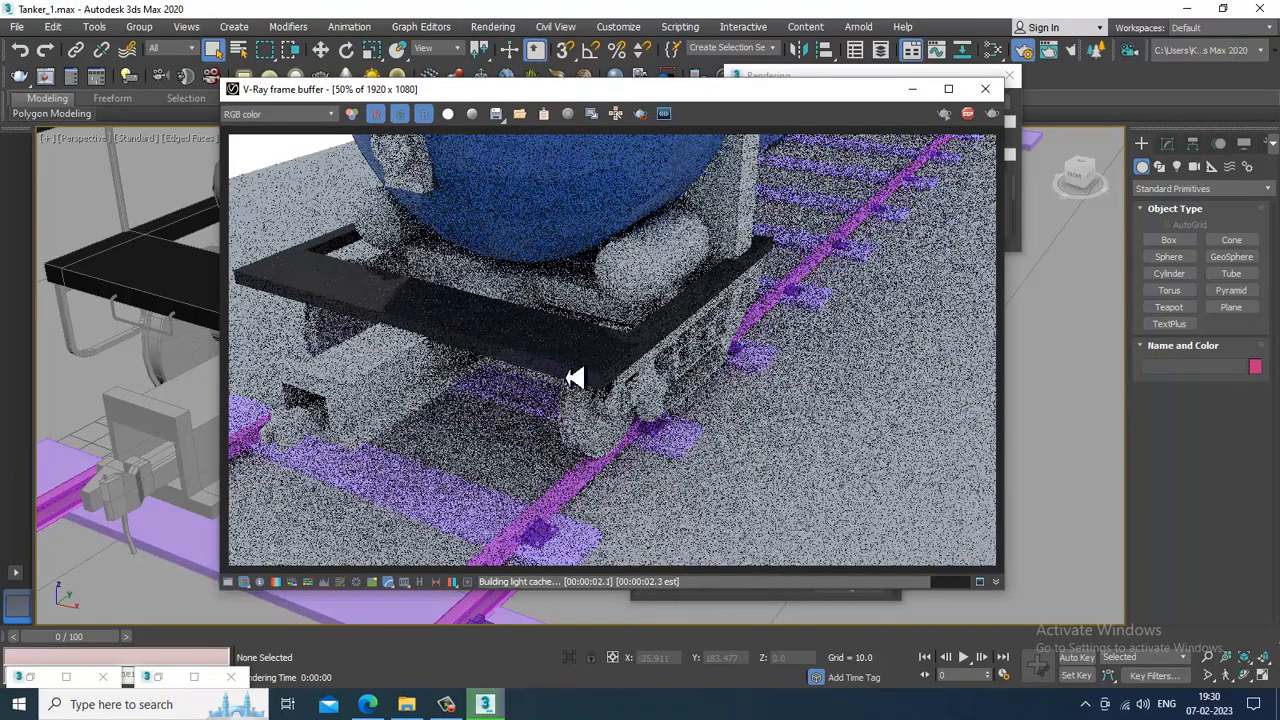
pyautogui.click(985, 88)
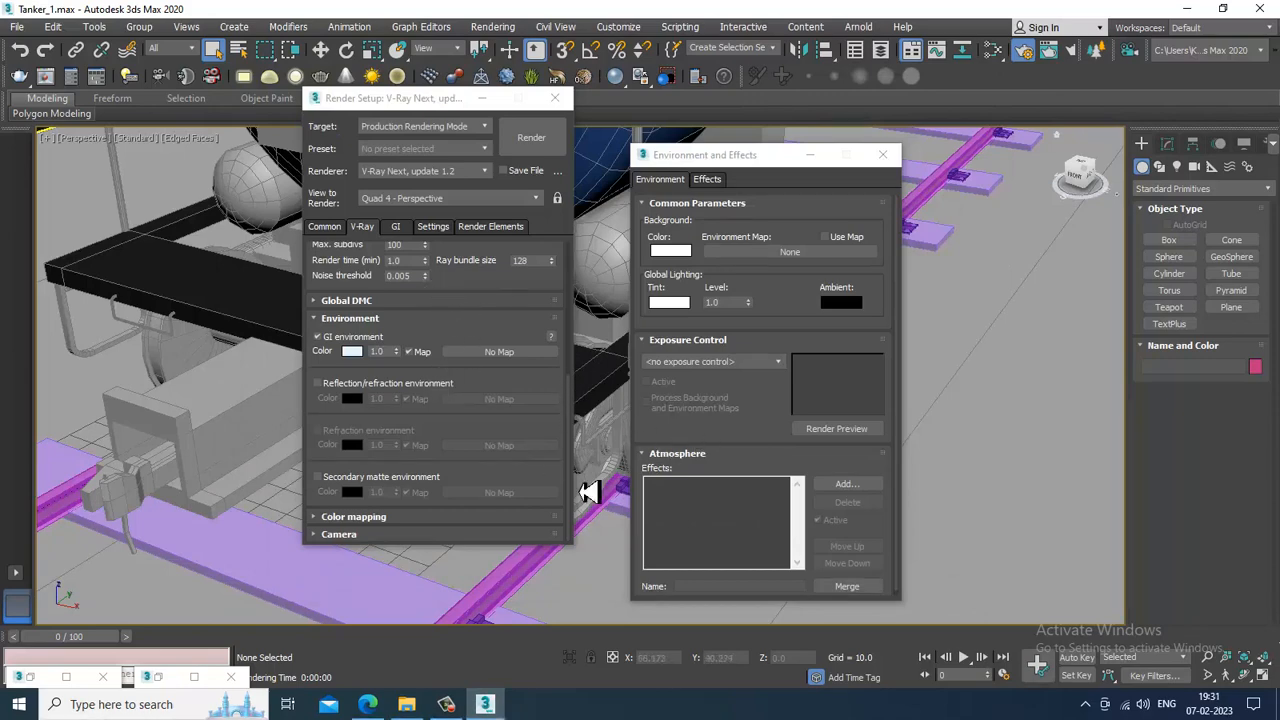
# Step: Set the black material's reflection glossiness to 0.69, Fresnel IOR to 21.68, reflection max depth to 8 and reflection colour to dark grey, value 13
pyautogui.press('m')
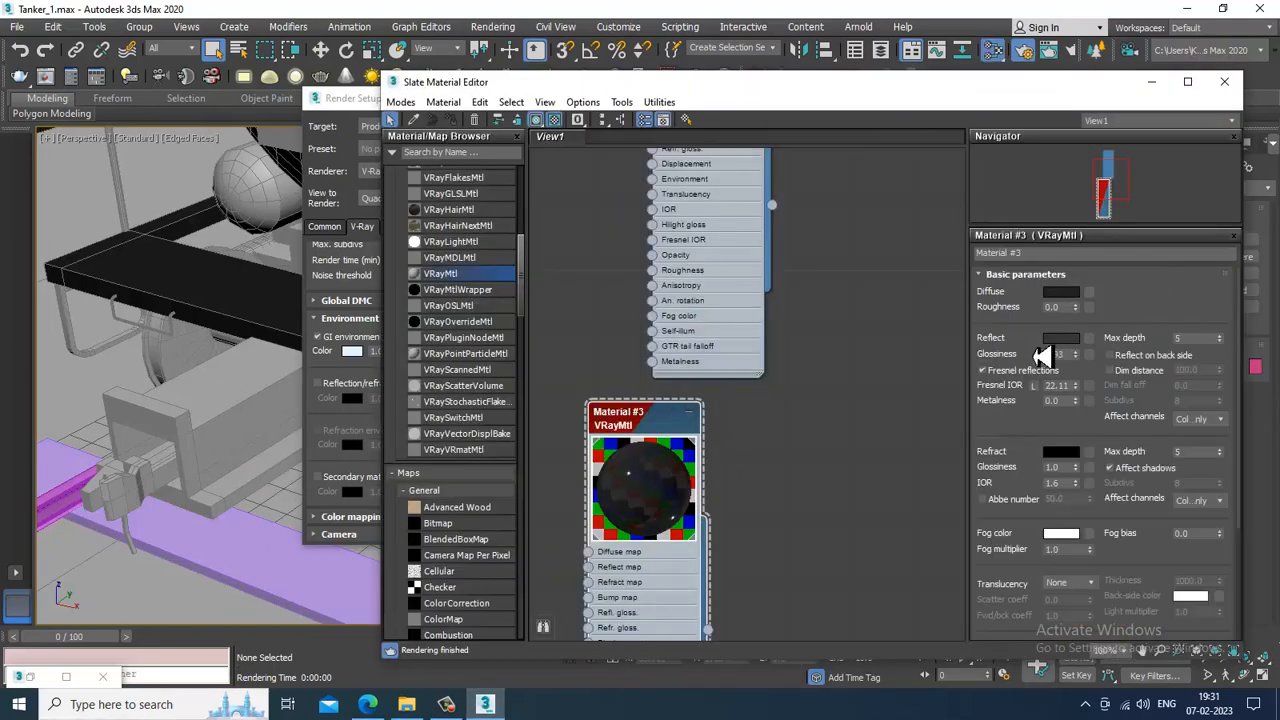
pyautogui.click(1061, 338)
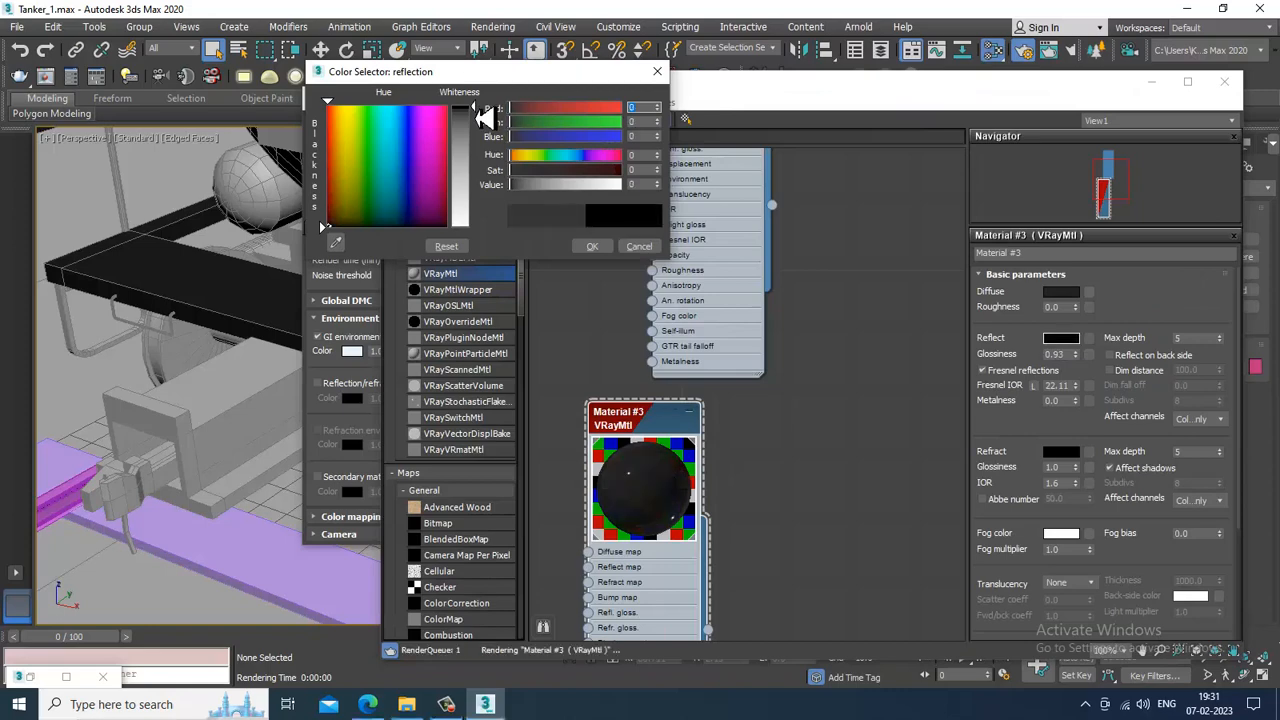
pyautogui.moveTo(483, 118); pyautogui.dragTo(486, 107)
pyautogui.click(594, 247)
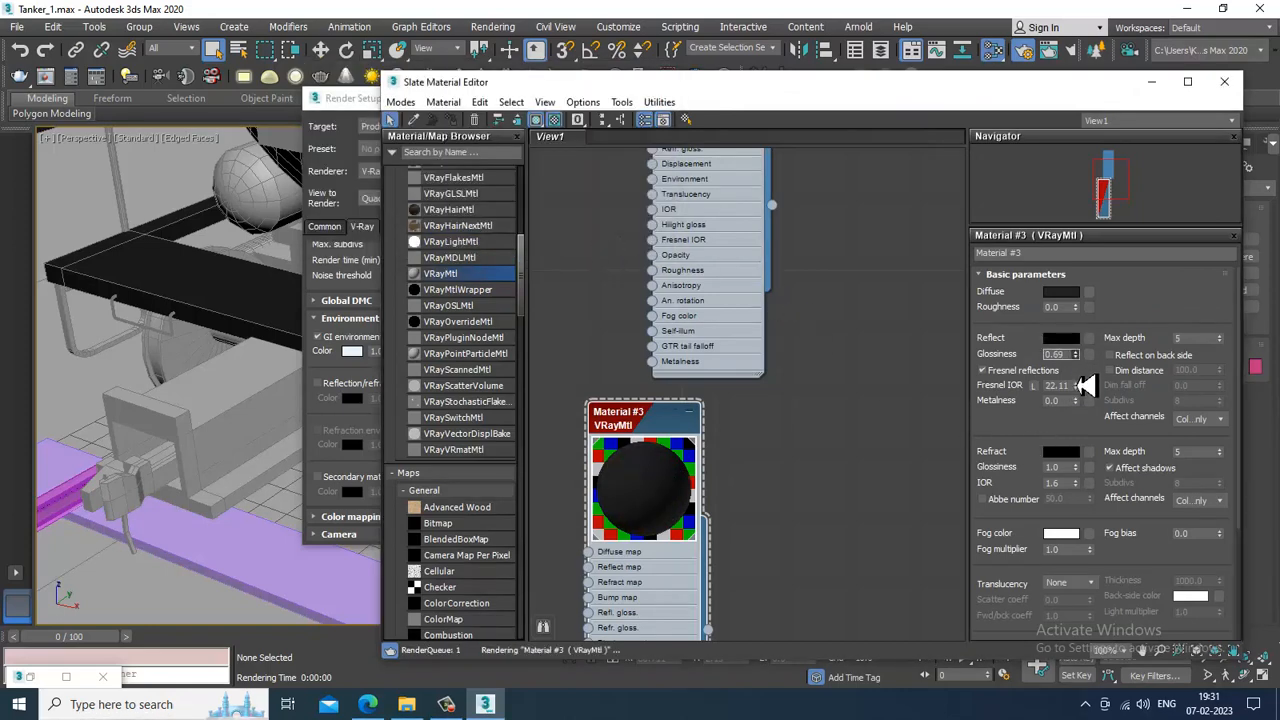
pyautogui.moveTo(1078, 400); pyautogui.dragTo(1078, 427)
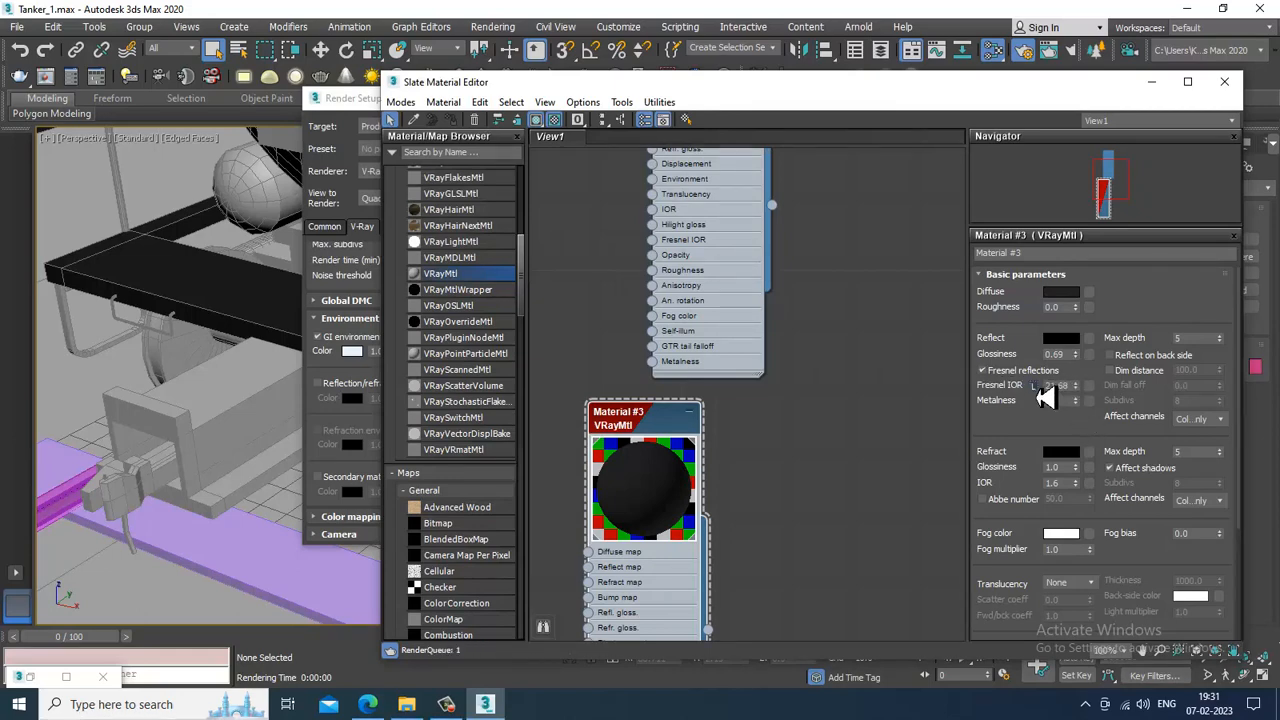
pyautogui.click(1062, 340)
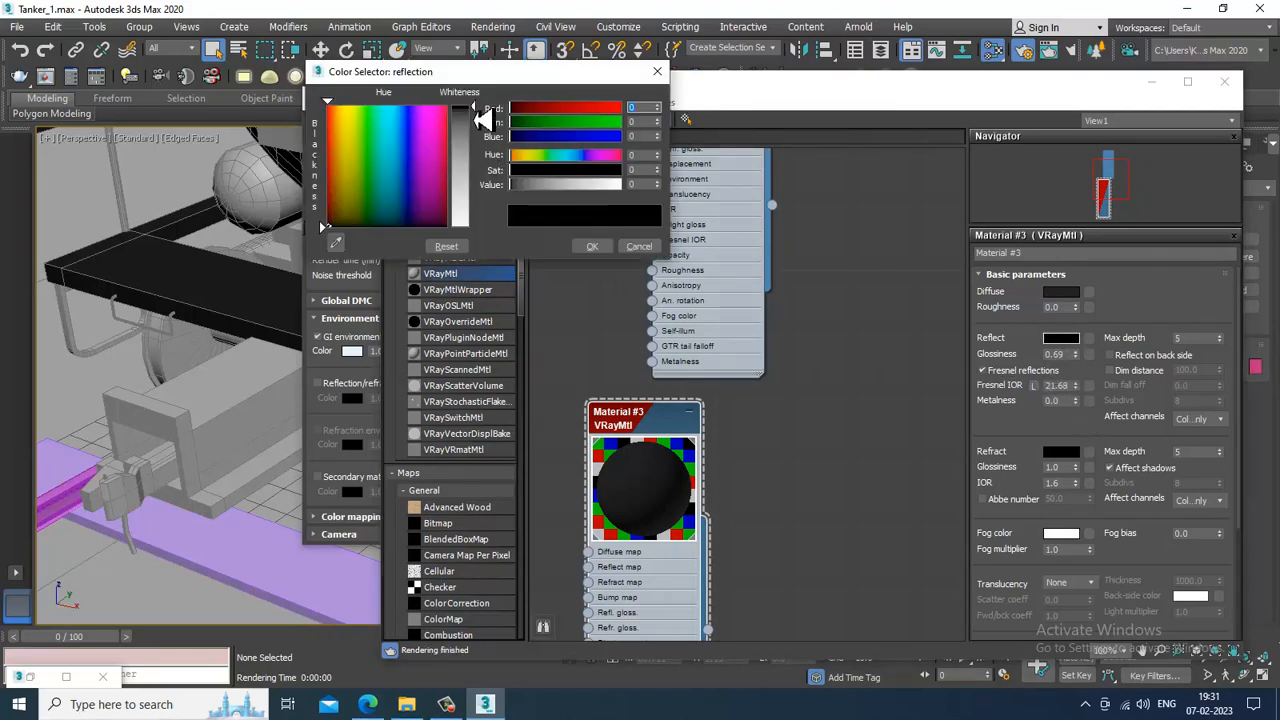
pyautogui.moveTo(484, 115); pyautogui.dragTo(484, 126)
pyautogui.click(592, 246)
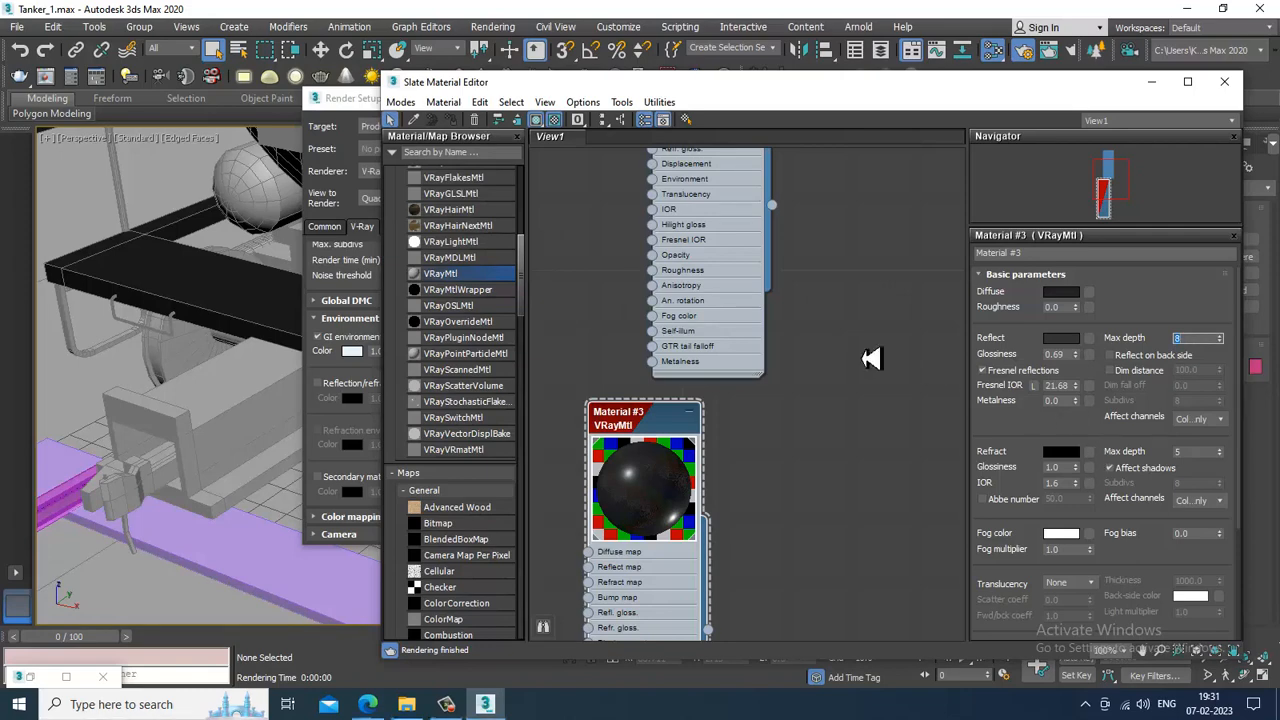
# Step: Make a V-Ray test render of the end platform with the adjusted reflection settings
pyautogui.click(493, 26)
pyautogui.click(515, 40)
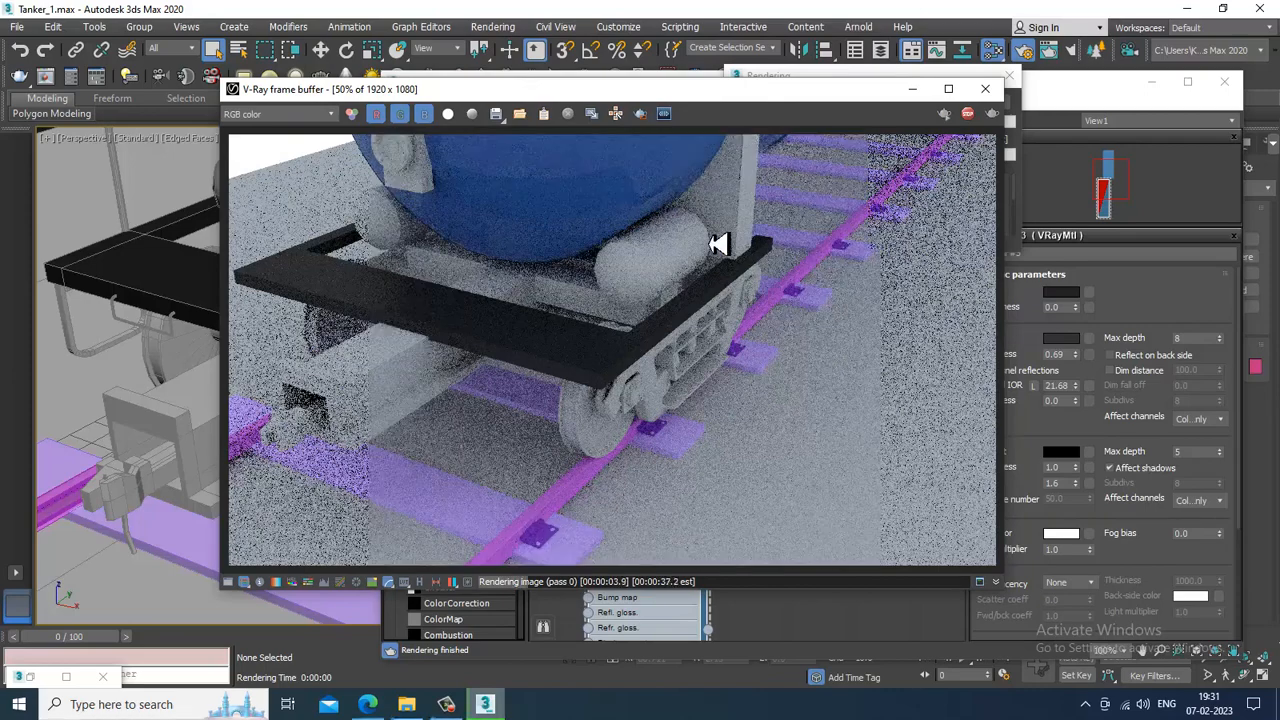
pyautogui.click(985, 88)
# Step: Assign a Noise map to the black material's bump channel and set the noise size to 2.0
pyautogui.moveTo(1060, 451); pyautogui.dragTo(1050, 205)
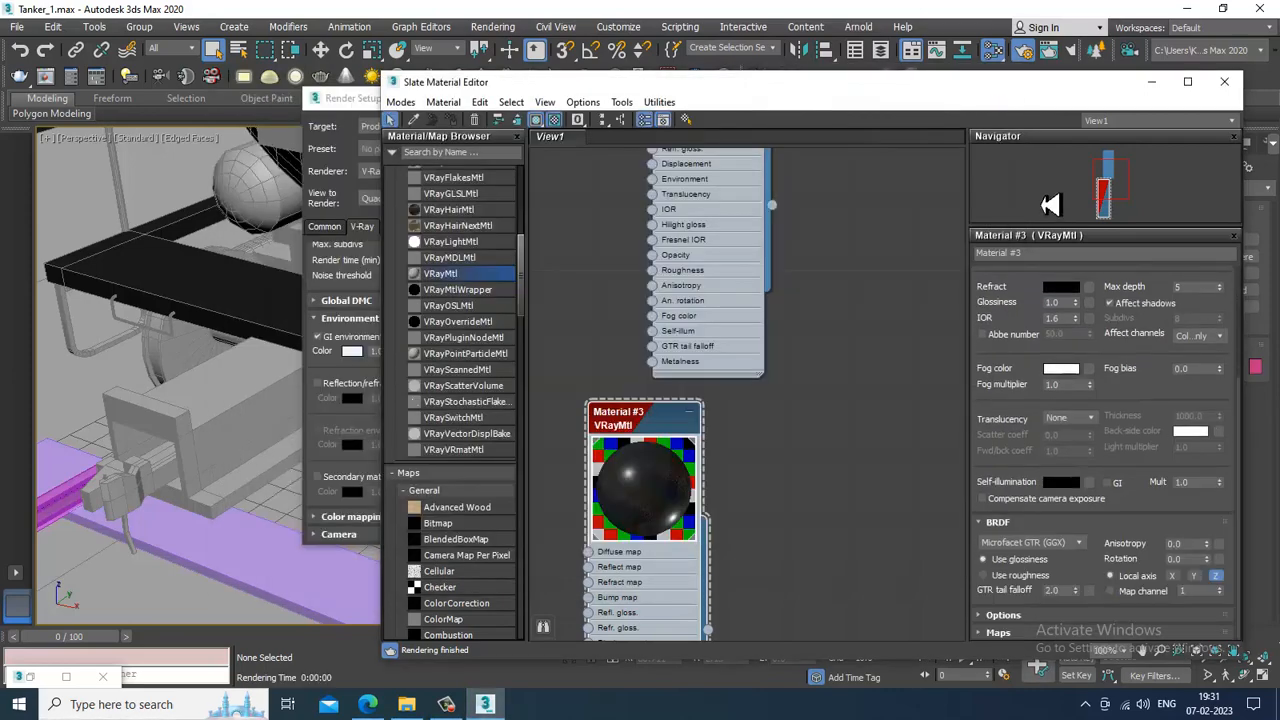
pyautogui.click(1044, 633)
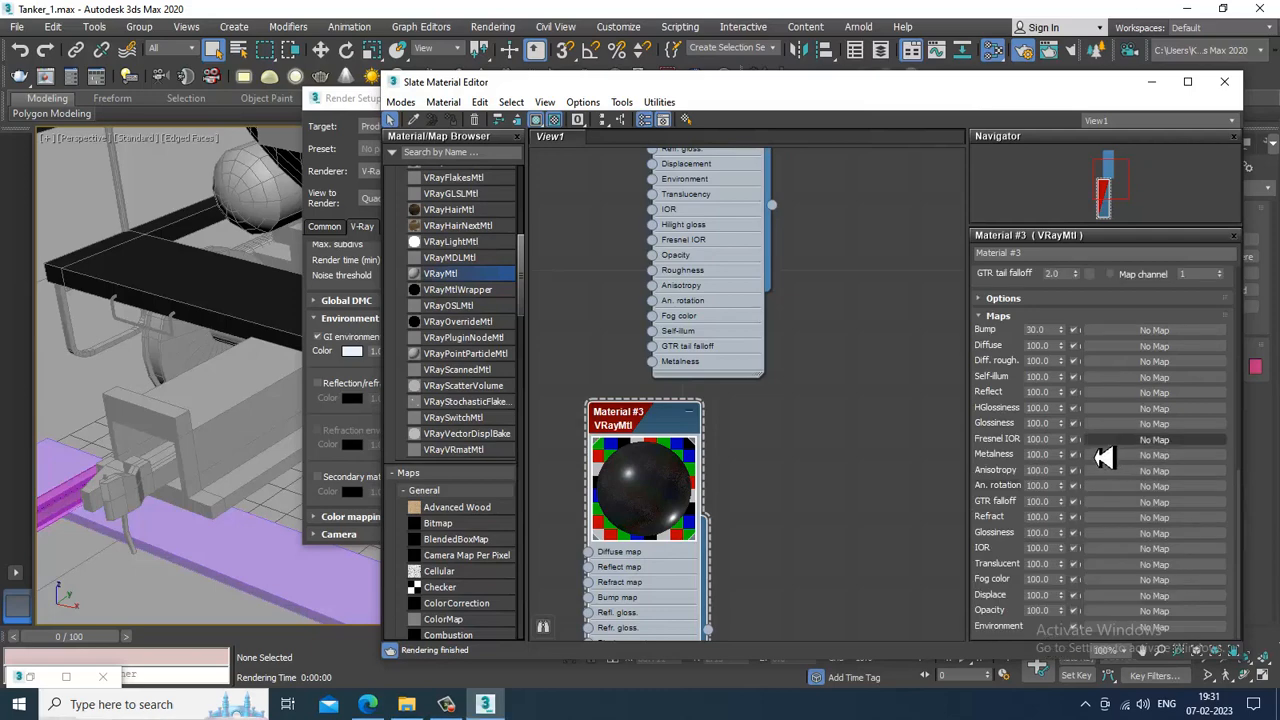
pyautogui.click(1153, 346)
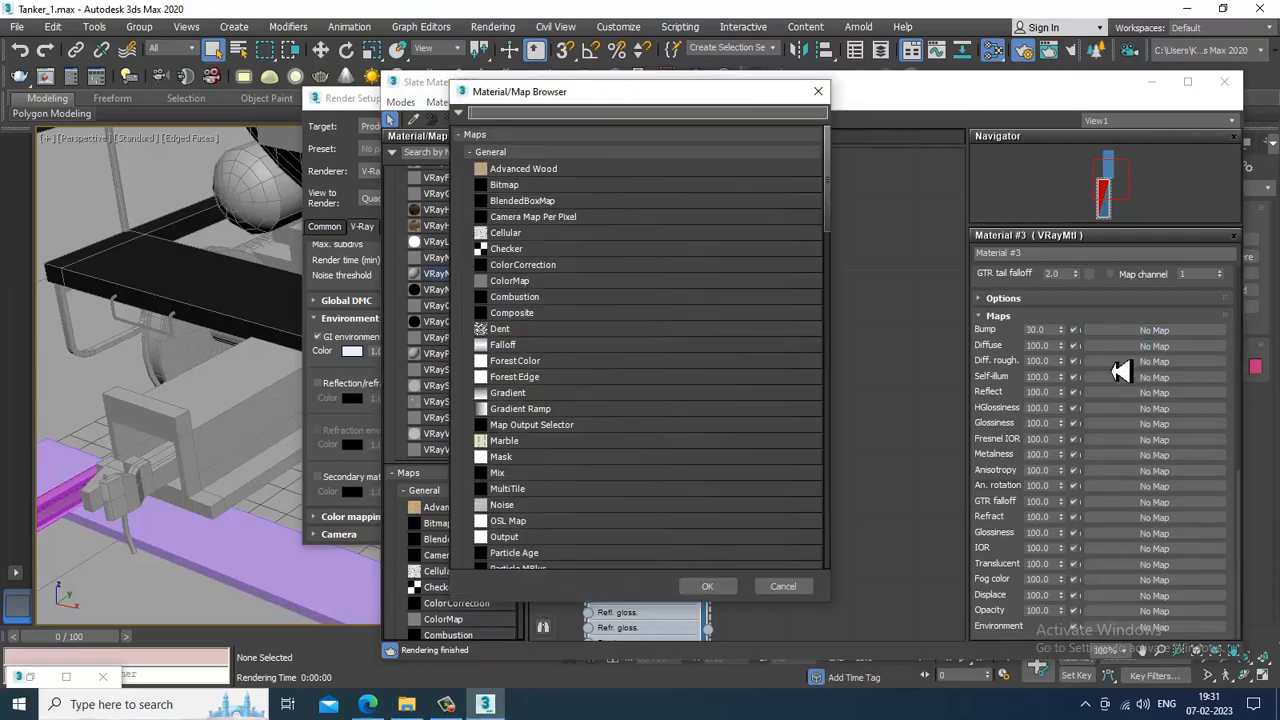
pyautogui.doubleClick(541, 507)
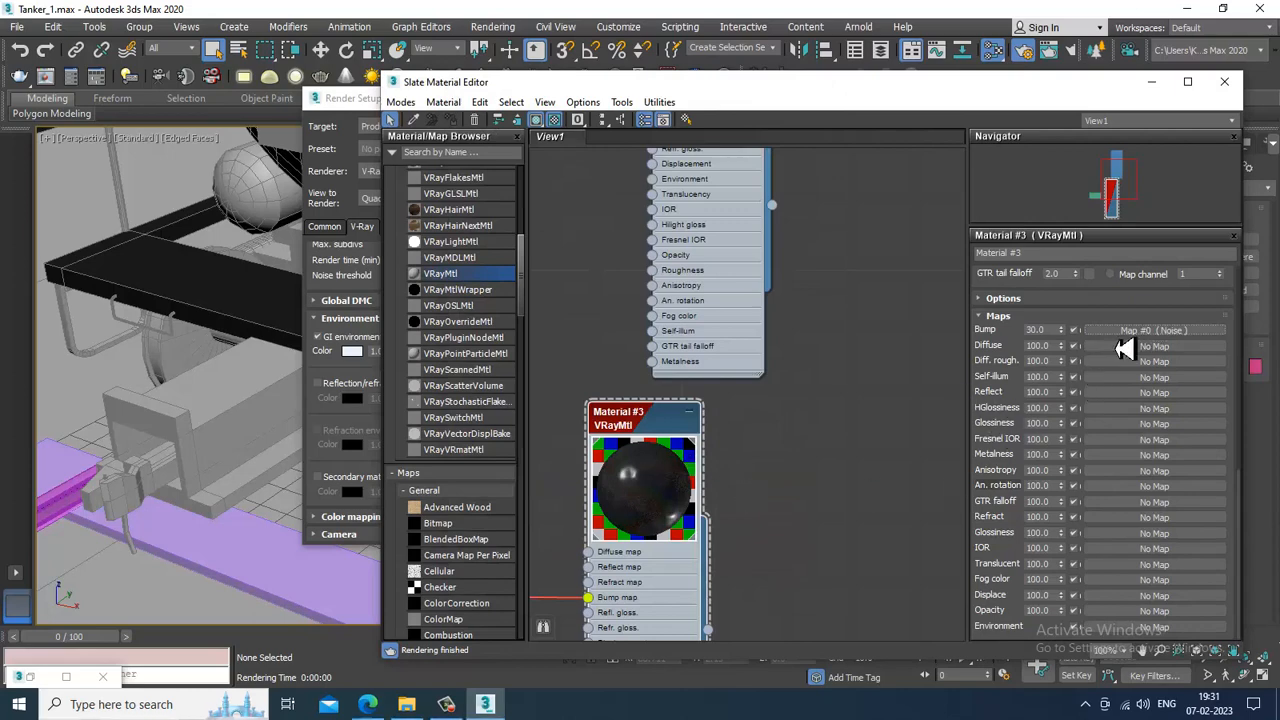
pyautogui.click(1150, 330)
pyautogui.moveTo(1022, 477); pyautogui.dragTo(898, 472)
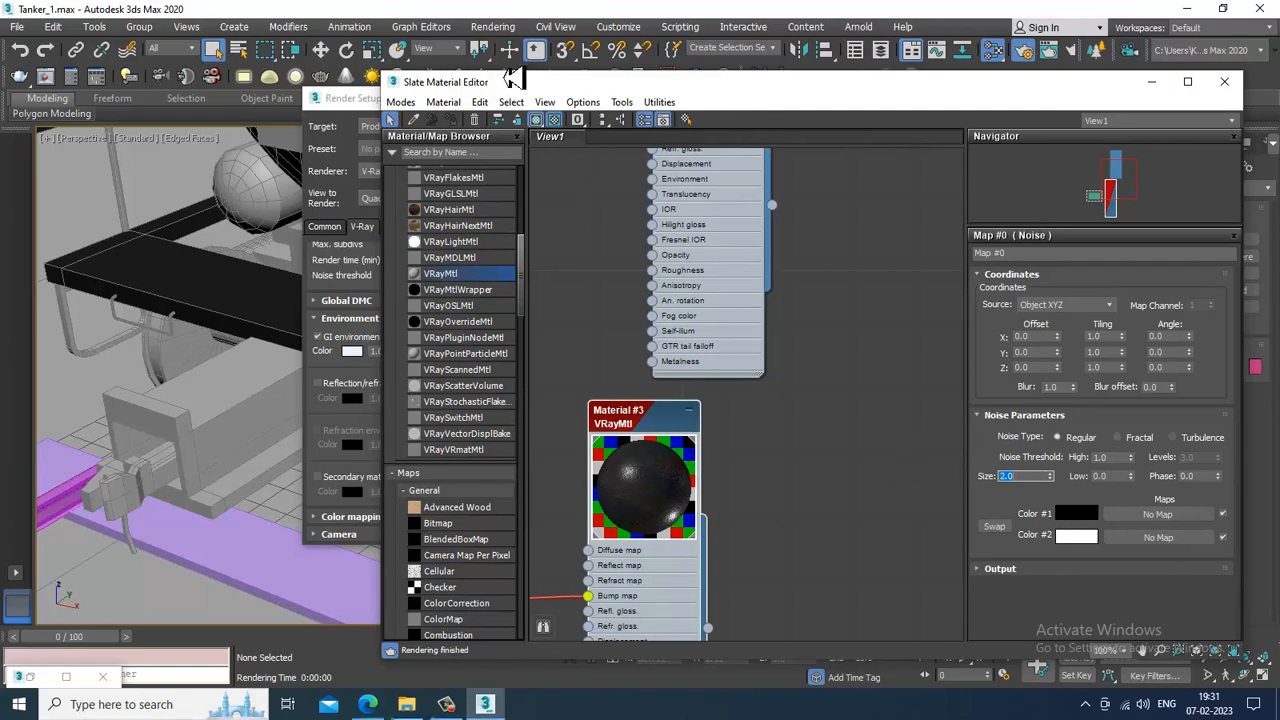
# Step: Render the end platform close-up to check the noise bump on the black frame
pyautogui.click(491, 29)
pyautogui.click(505, 53)
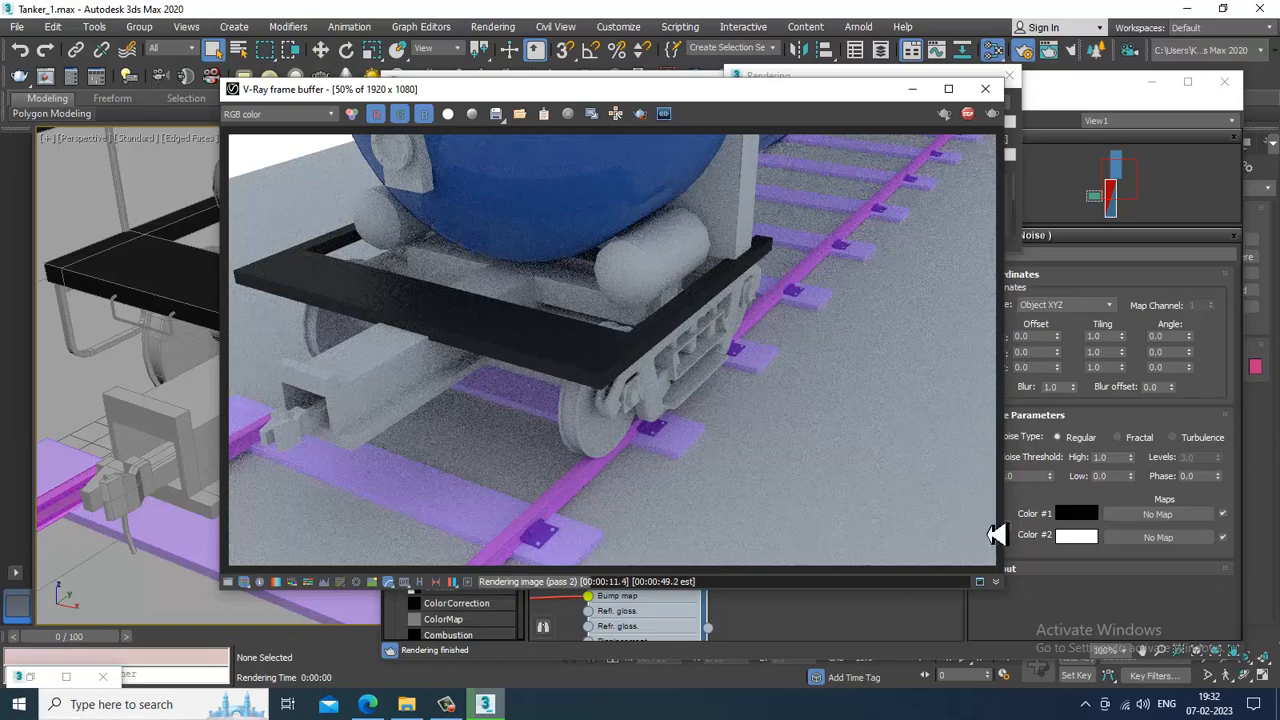
pyautogui.click(1043, 487)
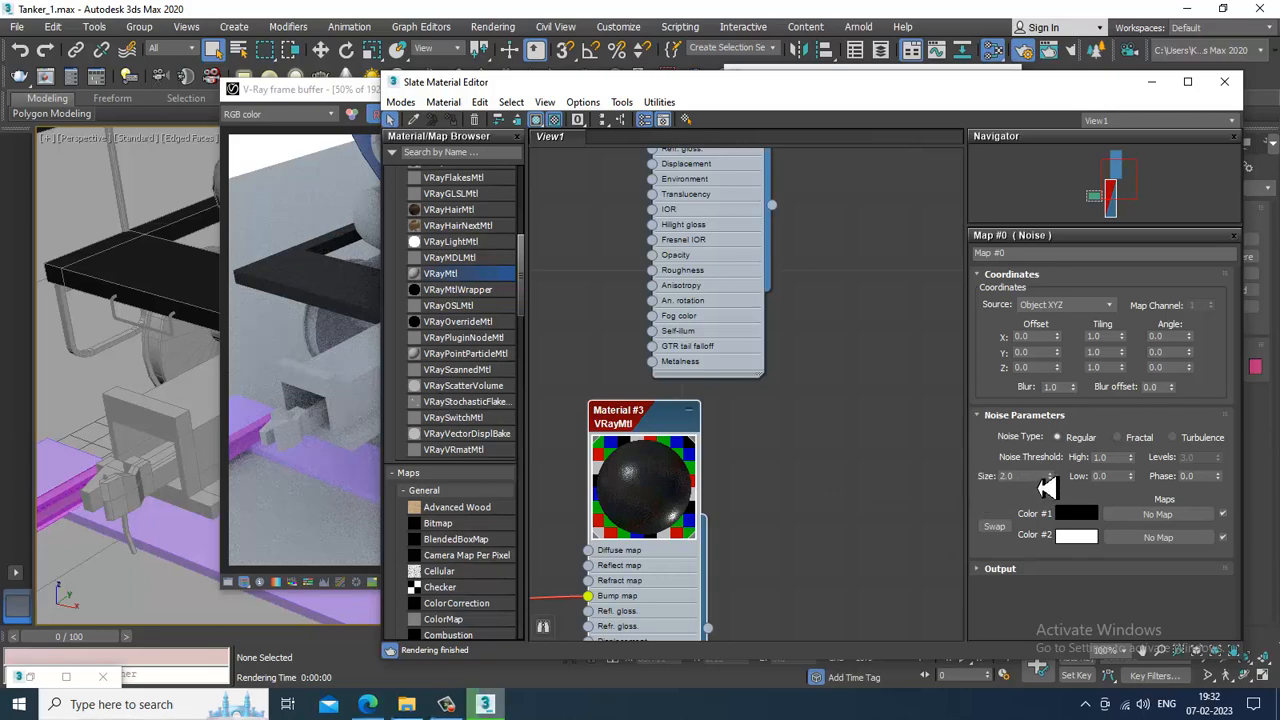
pyautogui.click(335, 89)
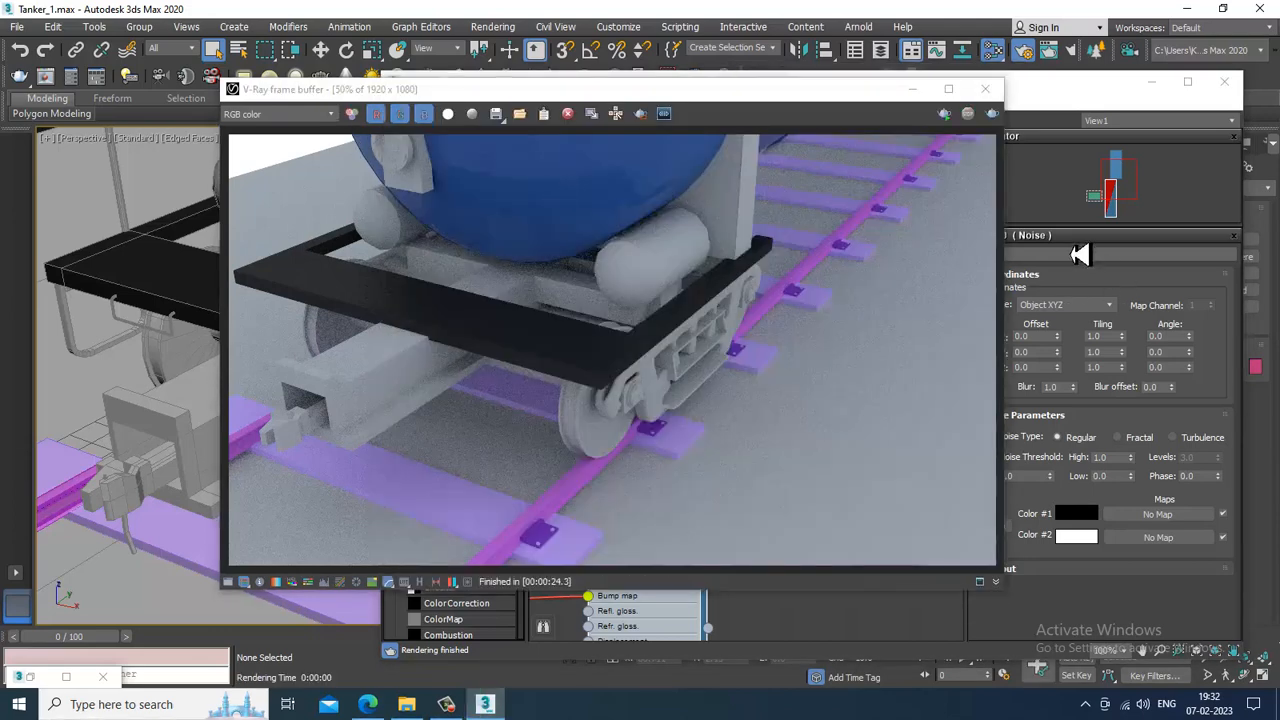
pyautogui.click(986, 90)
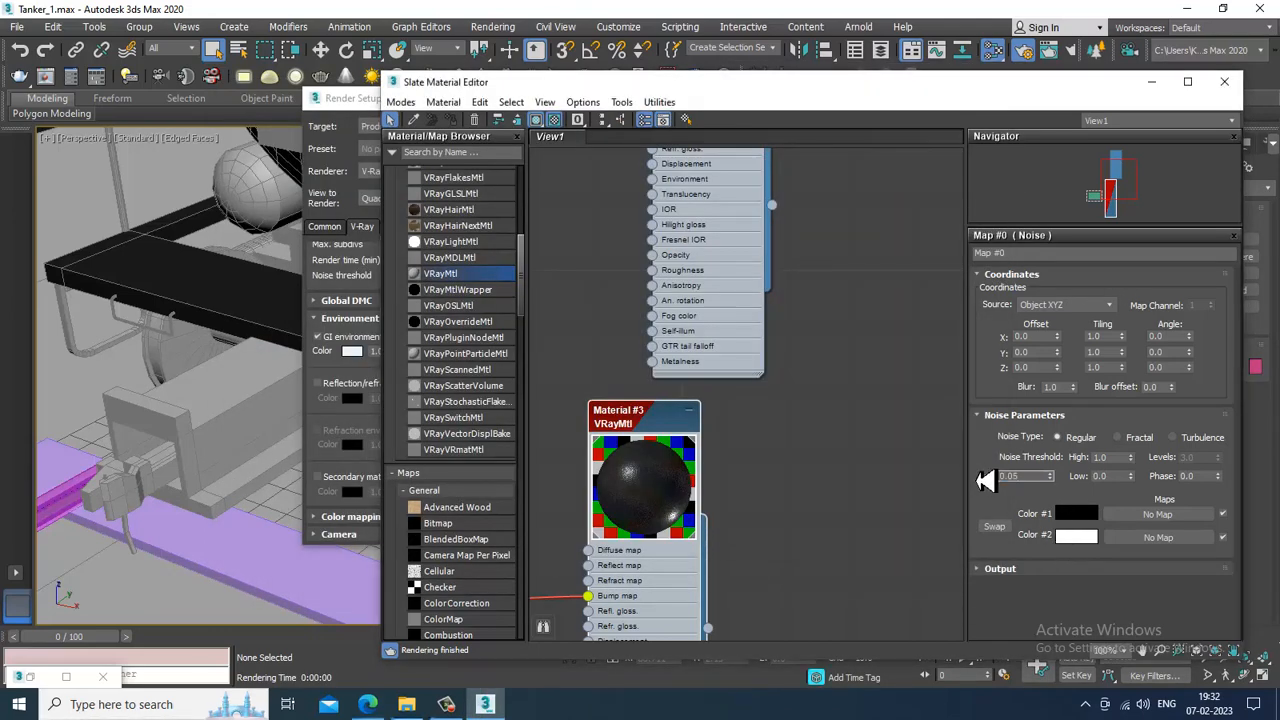
# Step: Set the Noise map's size to 0.05 and rename the black material as metal
pyautogui.press('Return')
pyautogui.doubleClick(663, 437)
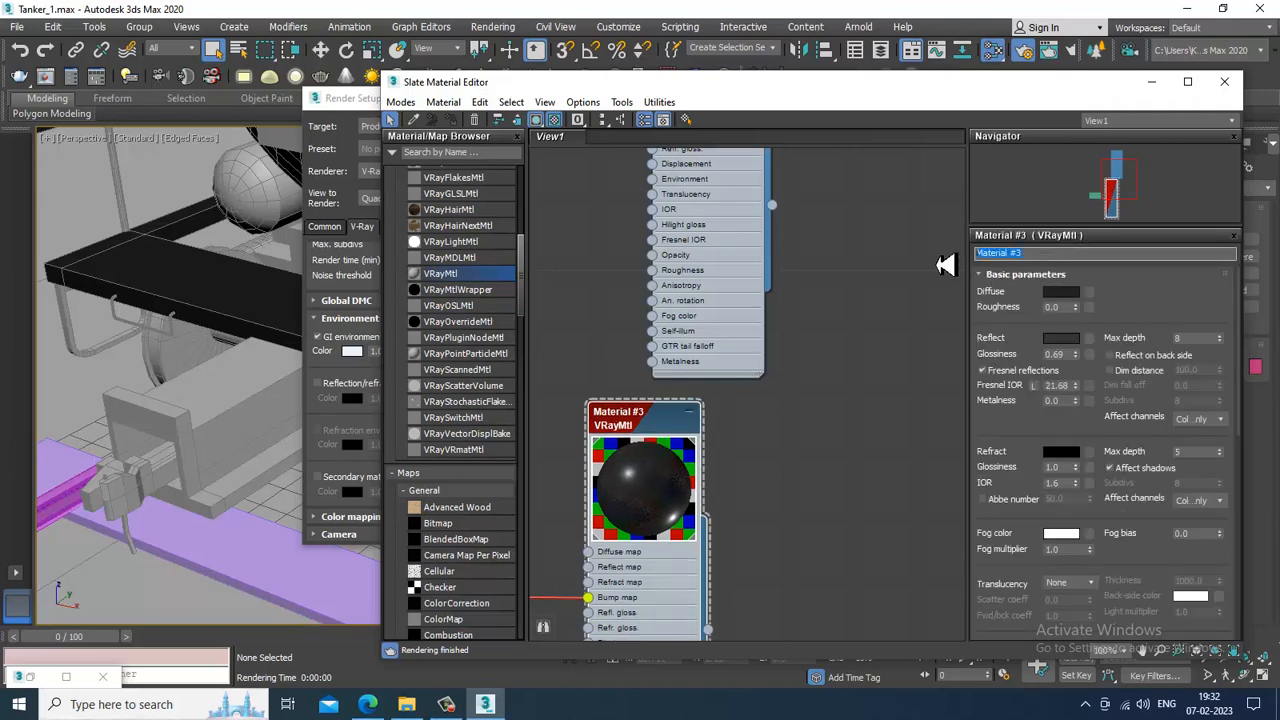
pyautogui.write('metal')
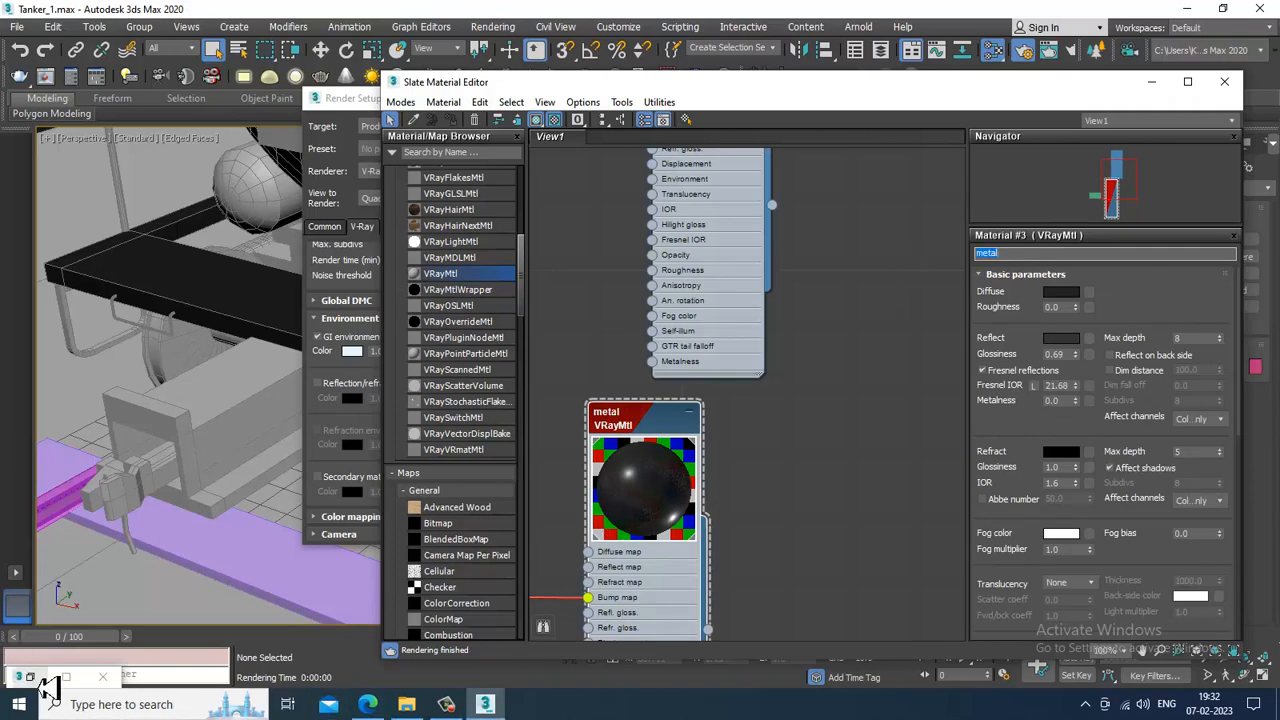
# Step: Consult the blue tanker reference image, and set the metal material's reflection glossiness to 0.46 and its reflection colour to grey, value 30
pyautogui.click(42, 680)
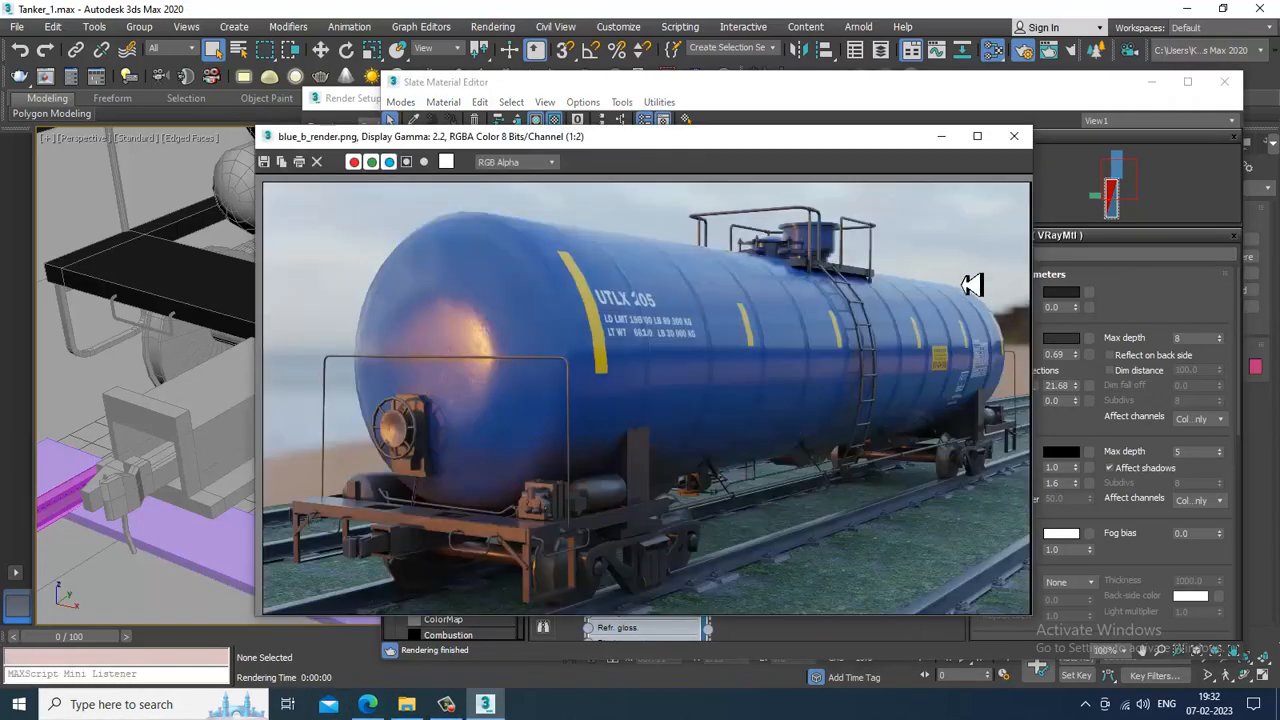
pyautogui.click(941, 136)
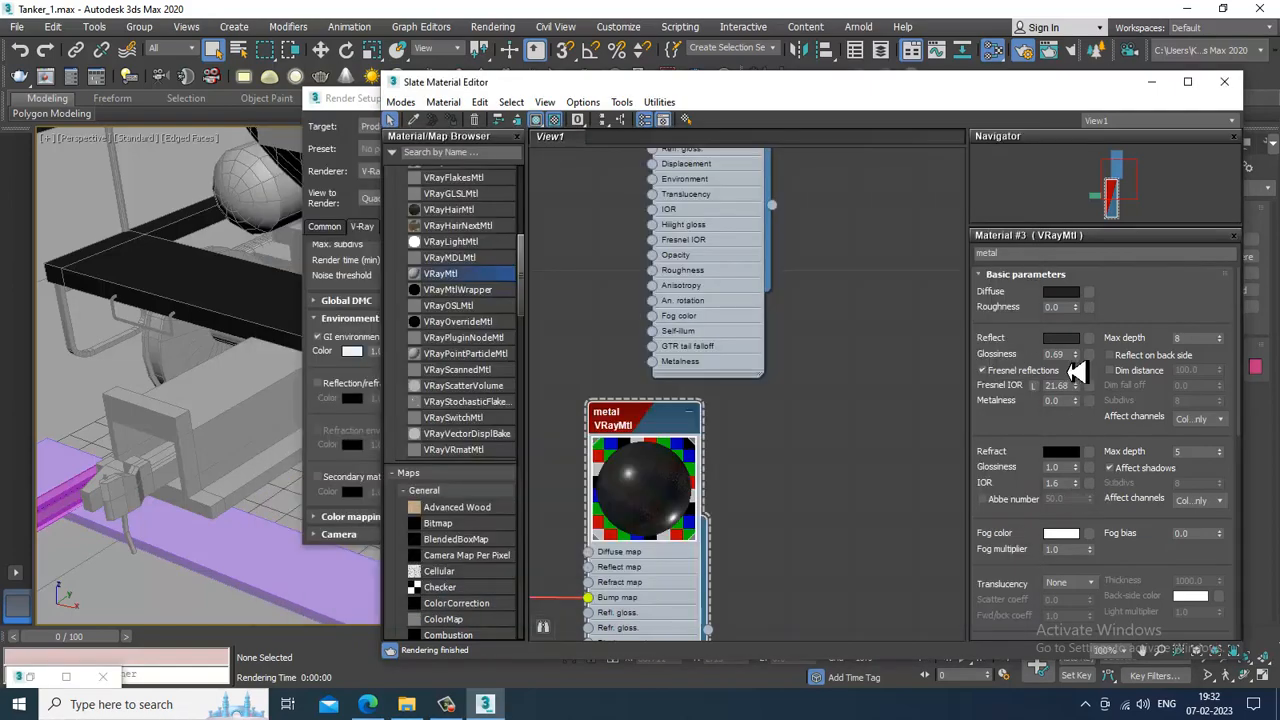
pyautogui.moveTo(1082, 366); pyautogui.dragTo(1088, 387)
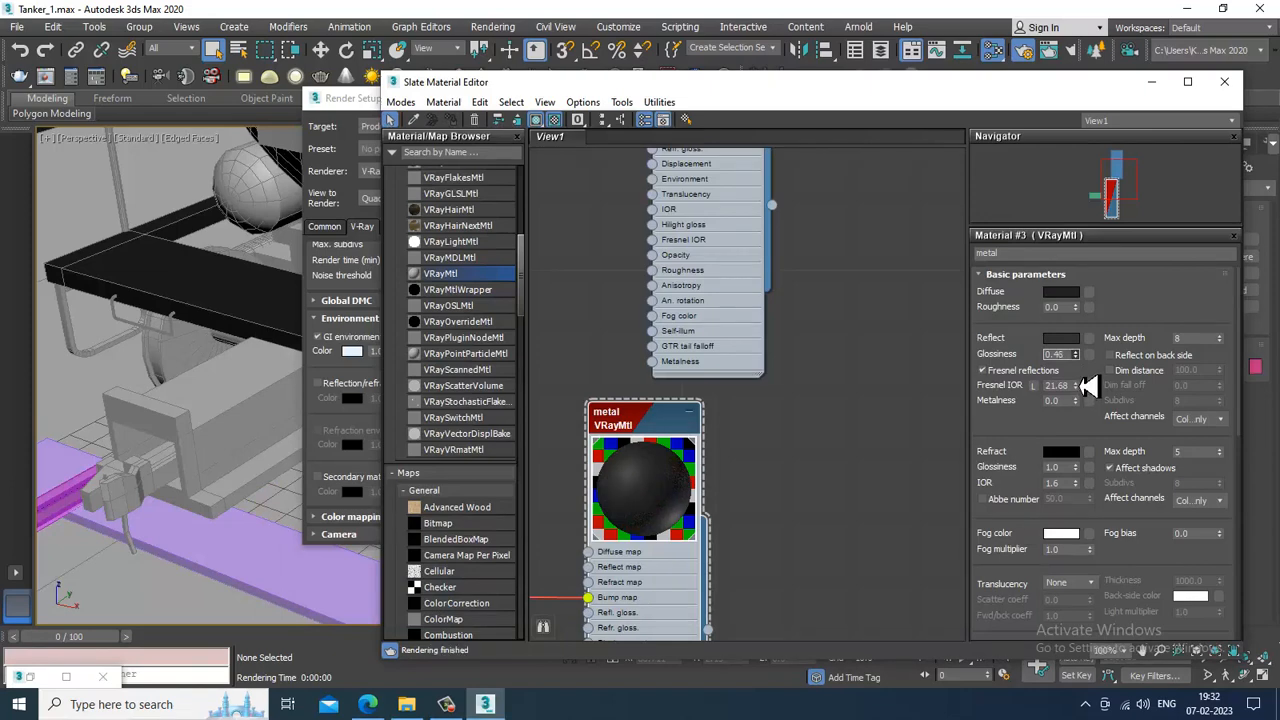
pyautogui.click(1061, 338)
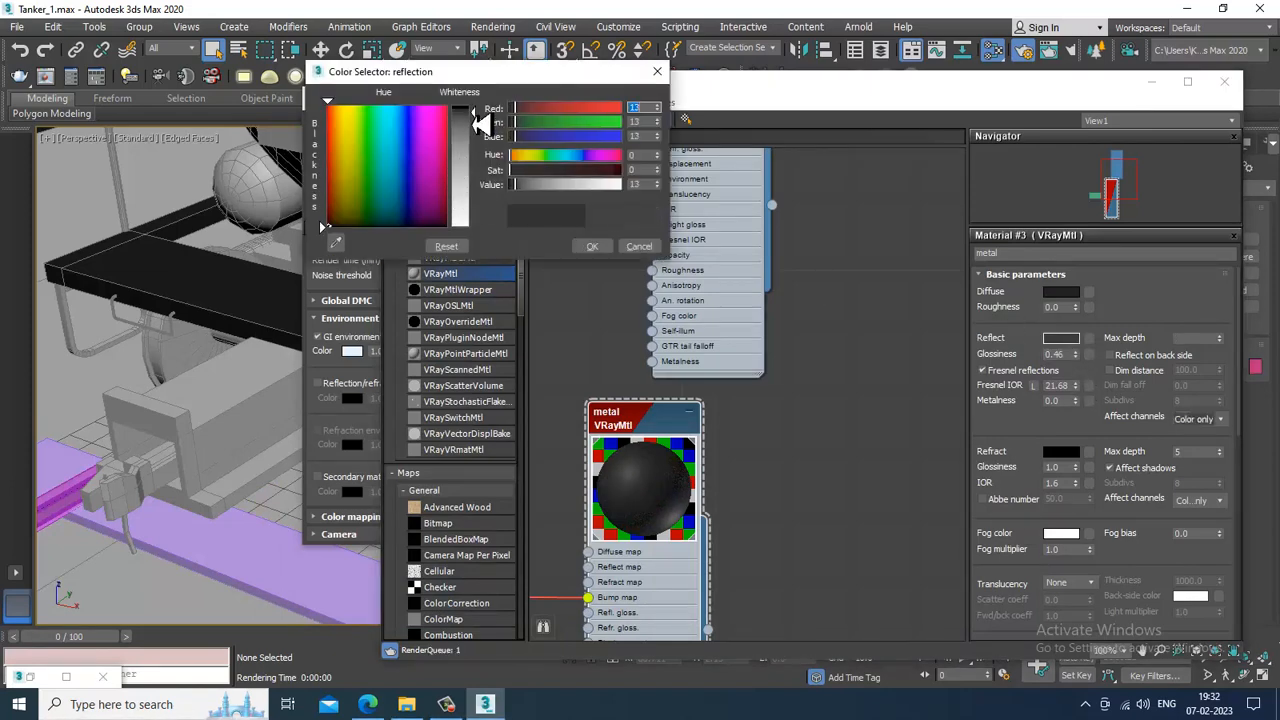
pyautogui.moveTo(481, 122); pyautogui.dragTo(487, 133)
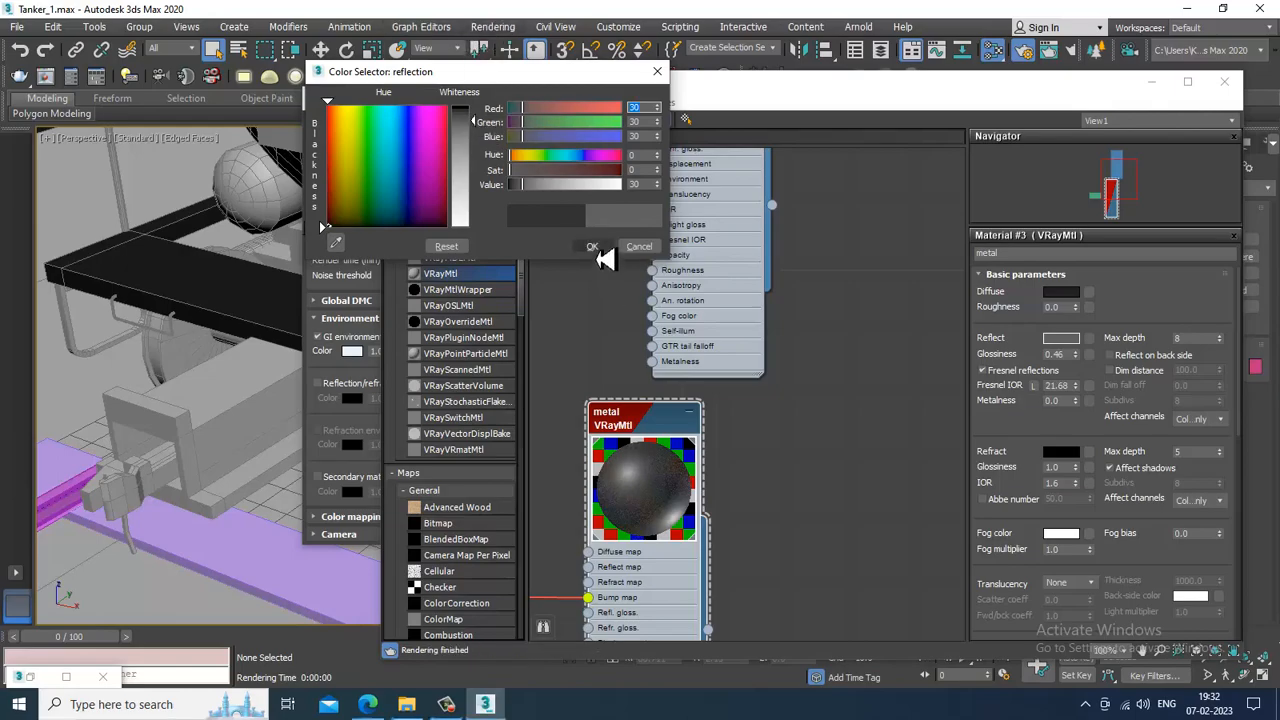
pyautogui.click(592, 246)
# Step: Render the close-up again to judge the metal material's softer, lighter grey reflections
pyautogui.click(493, 26)
pyautogui.click(523, 60)
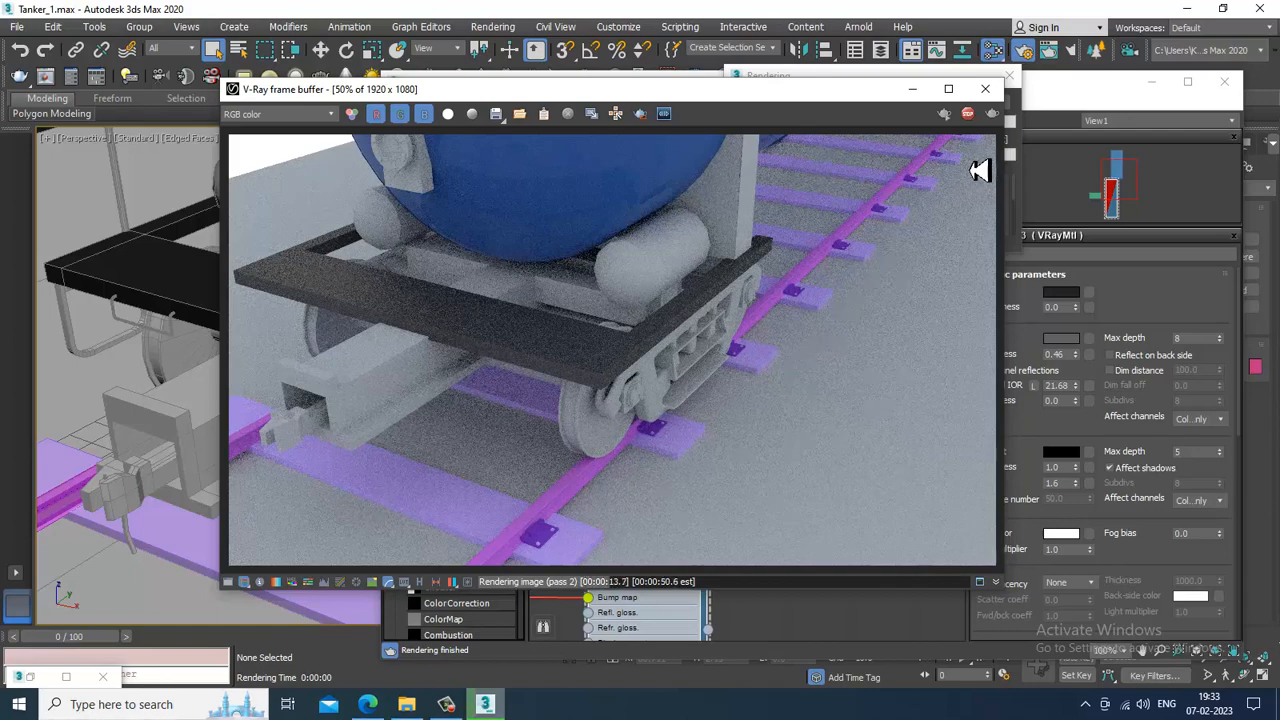
pyautogui.click(985, 88)
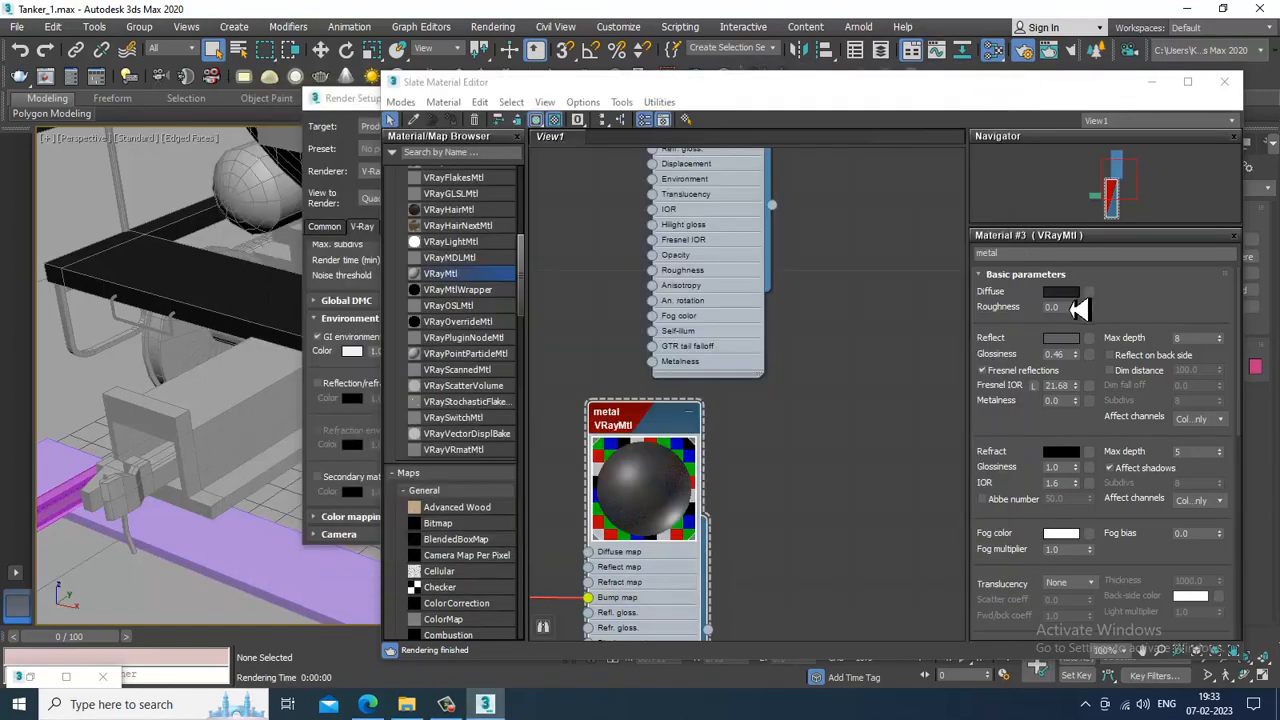
# Step: Set the metal material's reflection glossiness to 0.59 and darken its reflection colour to dark grey
pyautogui.click(1061, 339)
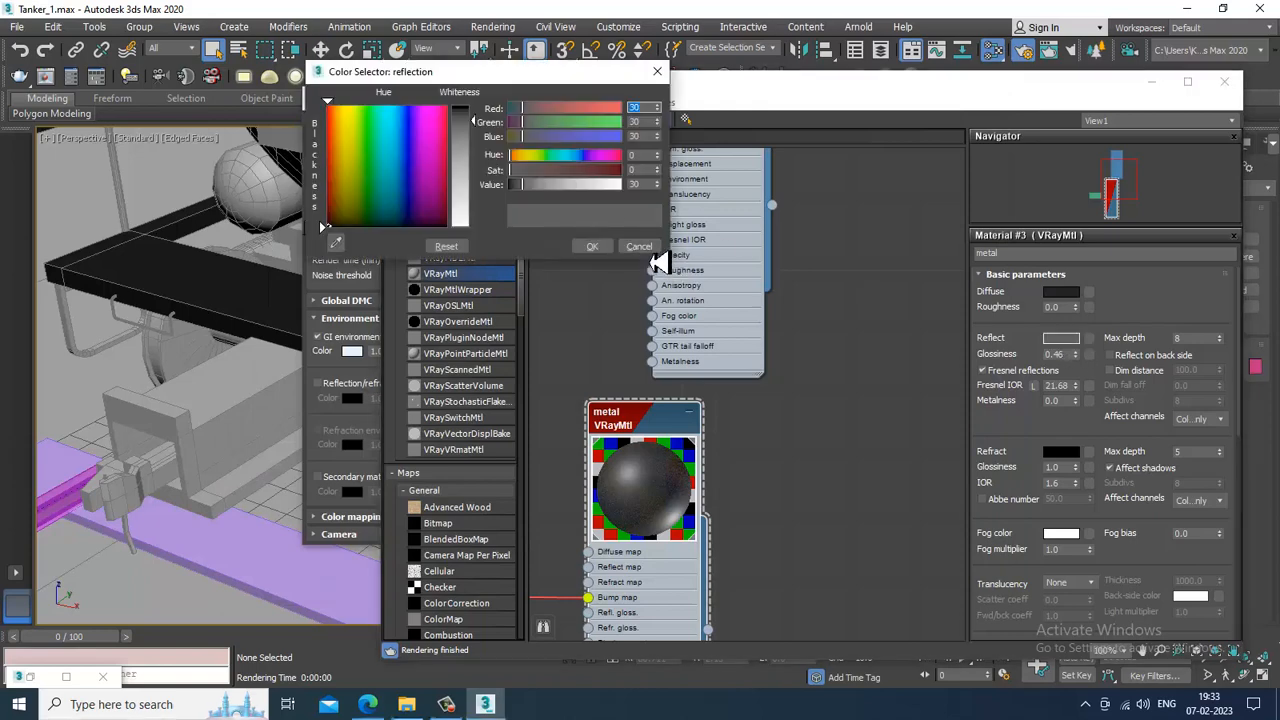
pyautogui.click(660, 256)
pyautogui.moveTo(1088, 369)
pyautogui.mouseDown()
pyautogui.moveTo(1088, 343)
pyautogui.moveTo(1090, 361)
pyautogui.mouseUp()
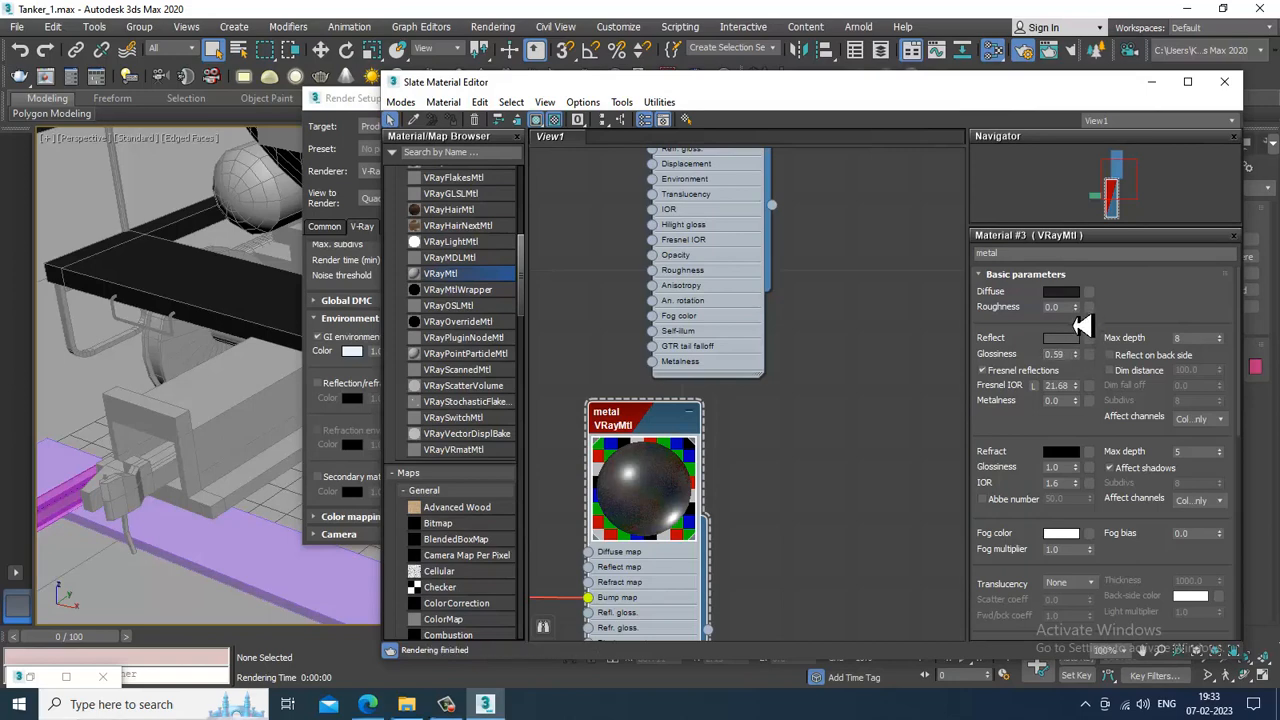
pyautogui.click(1065, 339)
pyautogui.moveTo(482, 127); pyautogui.dragTo(583, 220)
pyautogui.click(592, 246)
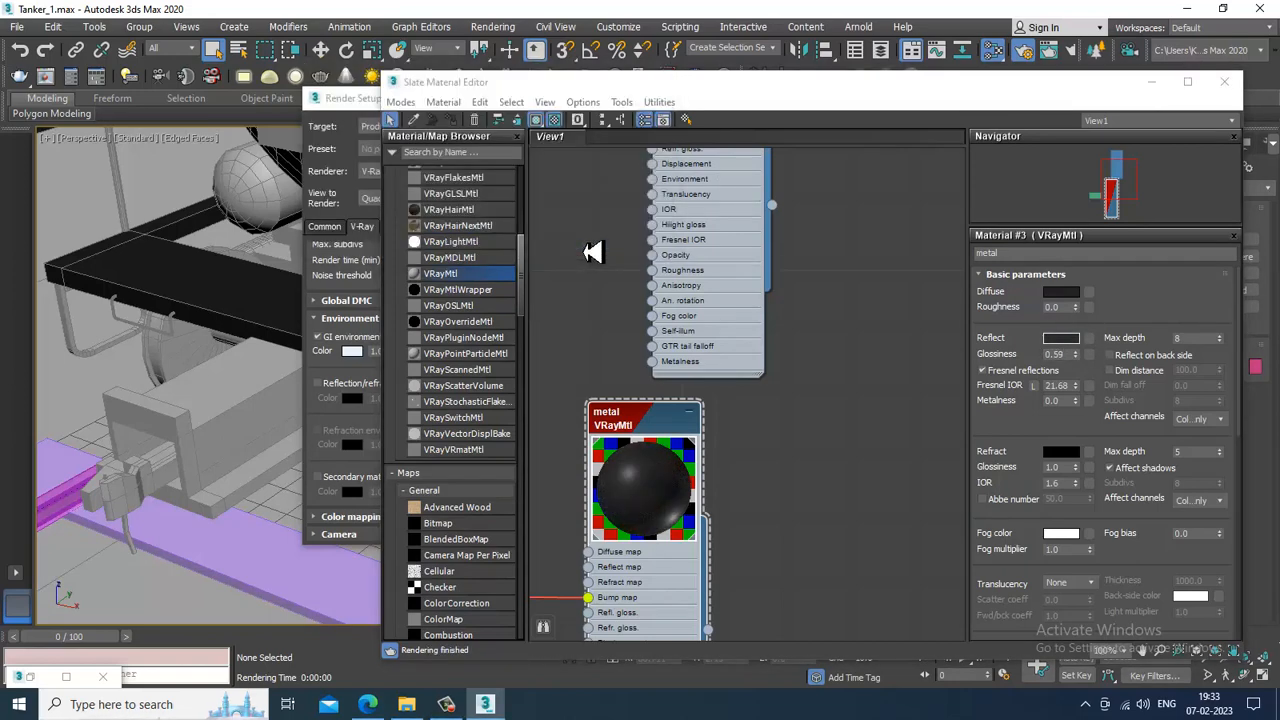
# Step: Check the metal material's diffuse colour and render the close-up again to judge the black frame
pyautogui.click(1065, 295)
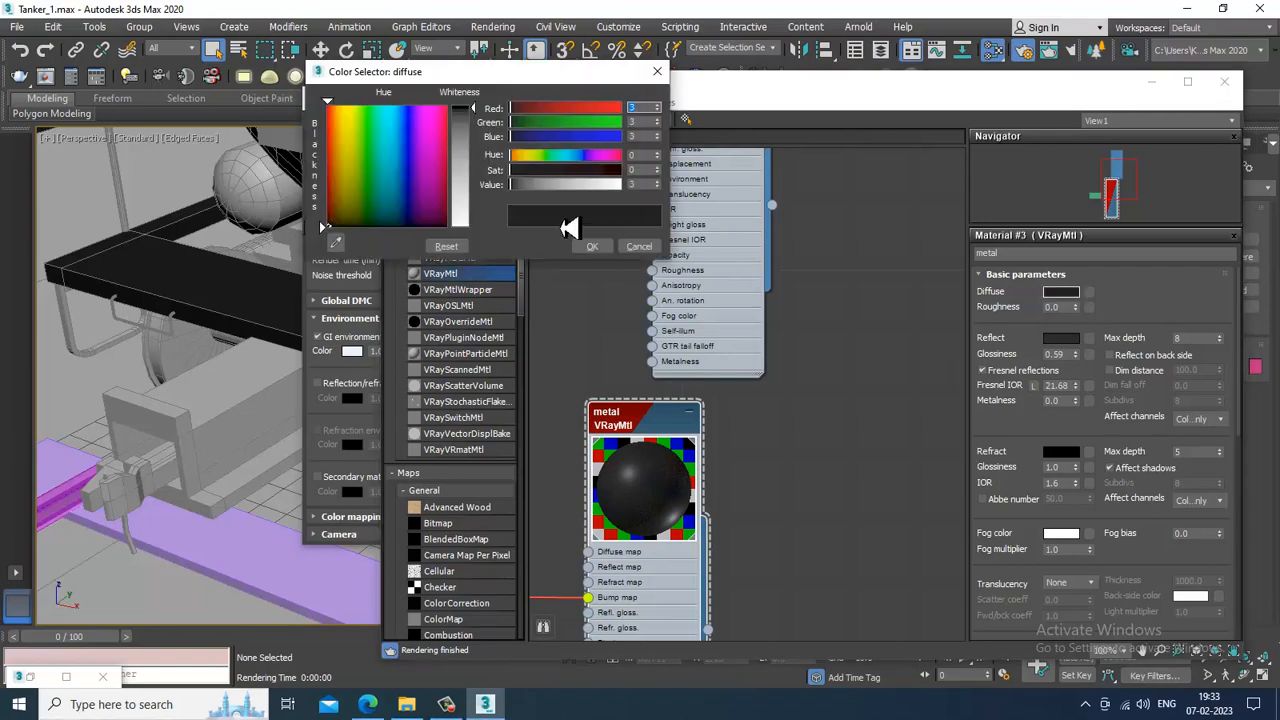
pyautogui.click(637, 248)
pyautogui.click(505, 28)
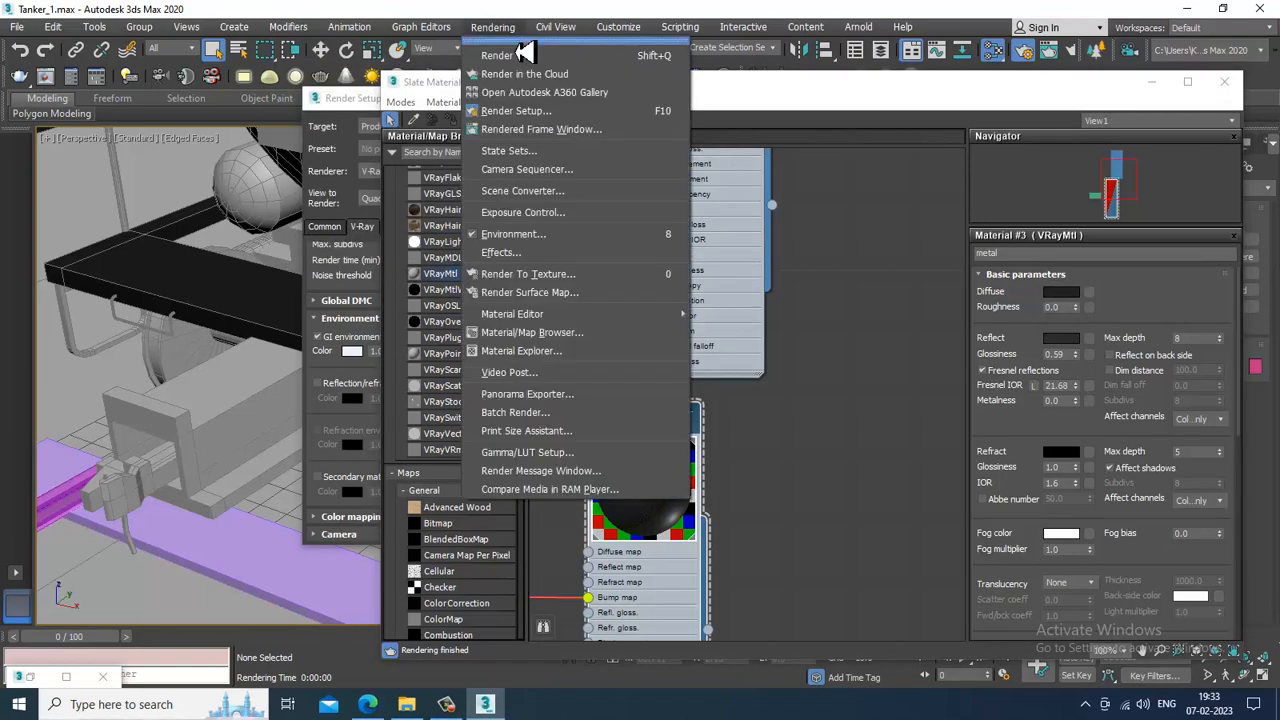
pyautogui.click(520, 55)
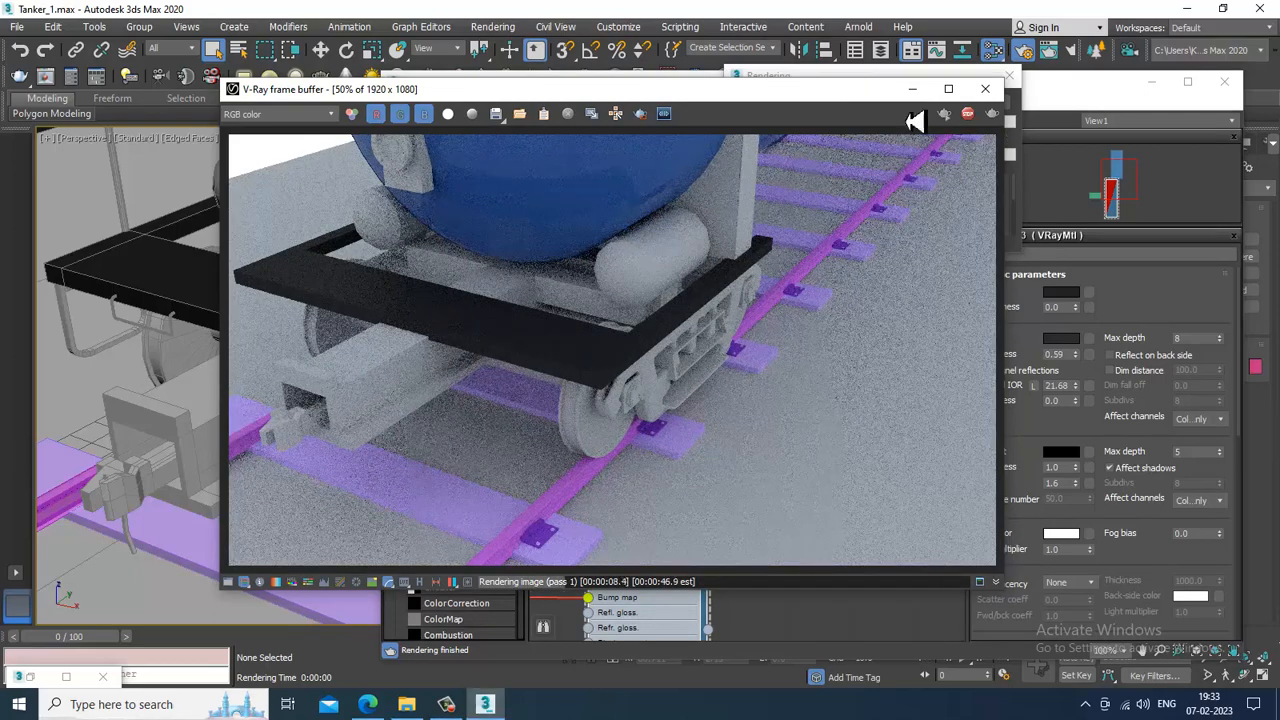
pyautogui.click(985, 89)
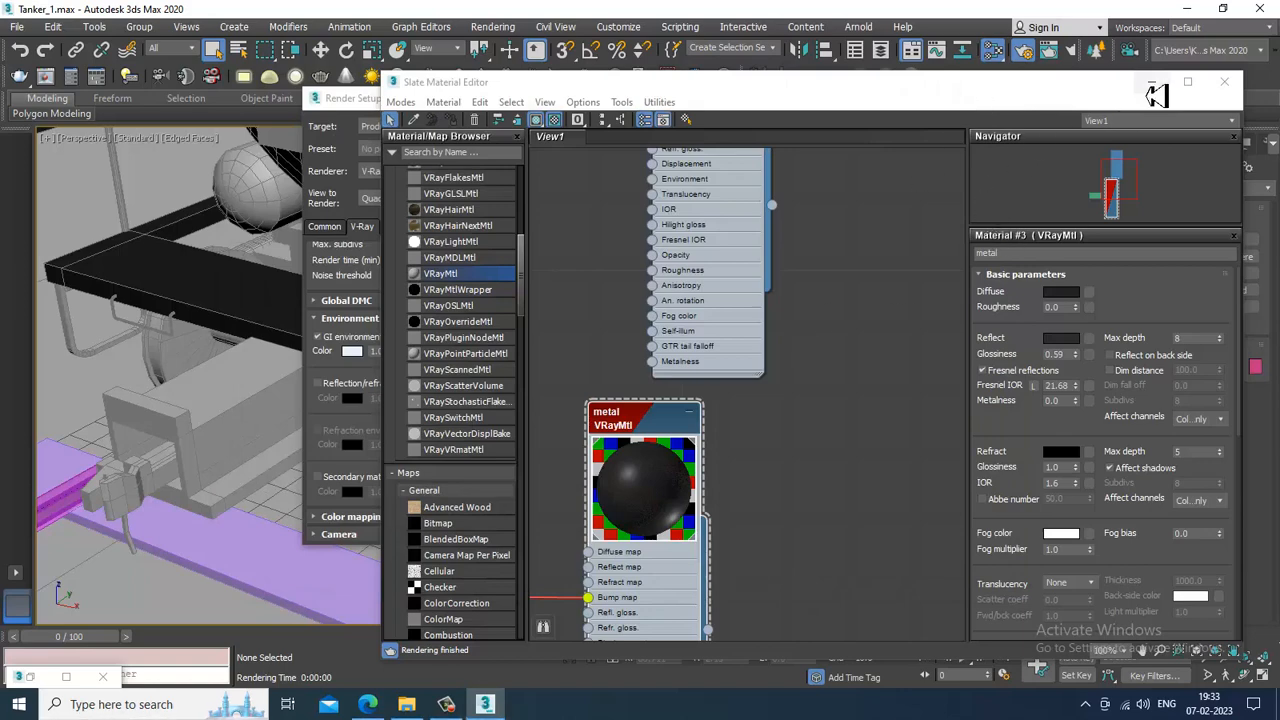
# Step: Clear the material, environment and render settings windows away and place the blue tanker reference image beside the tanker model
pyautogui.click(1152, 88)
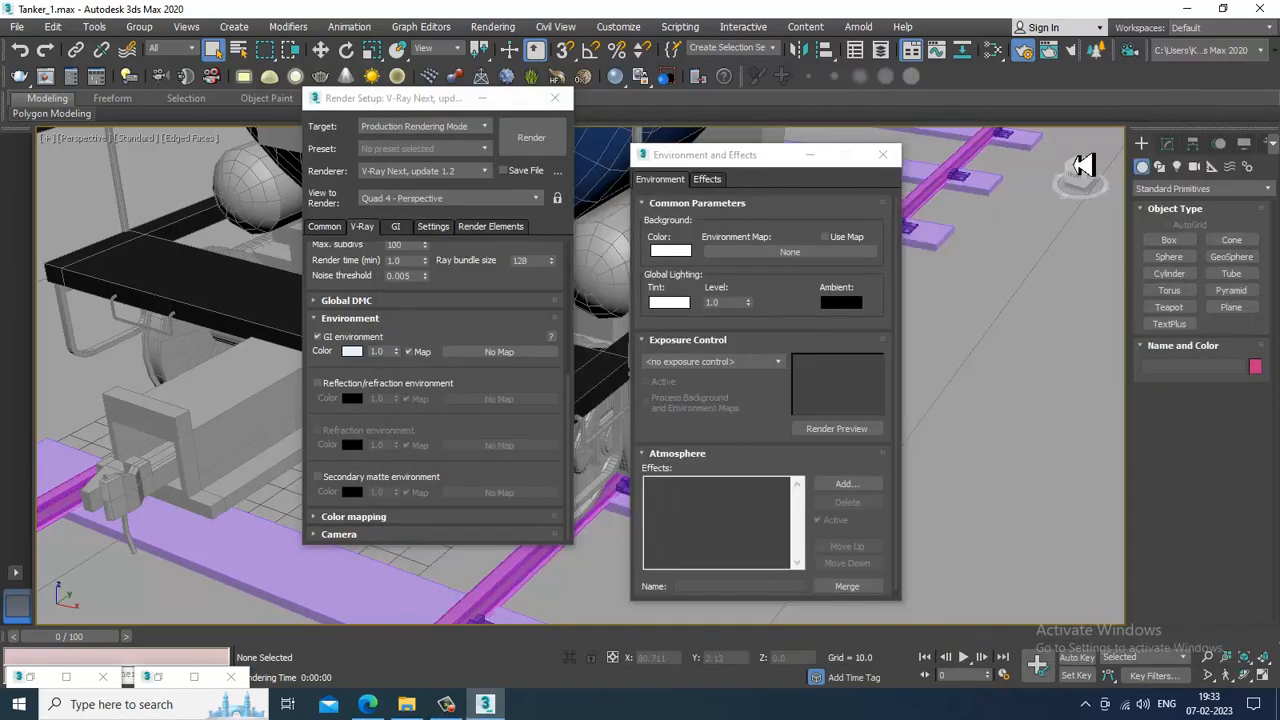
pyautogui.click(816, 157)
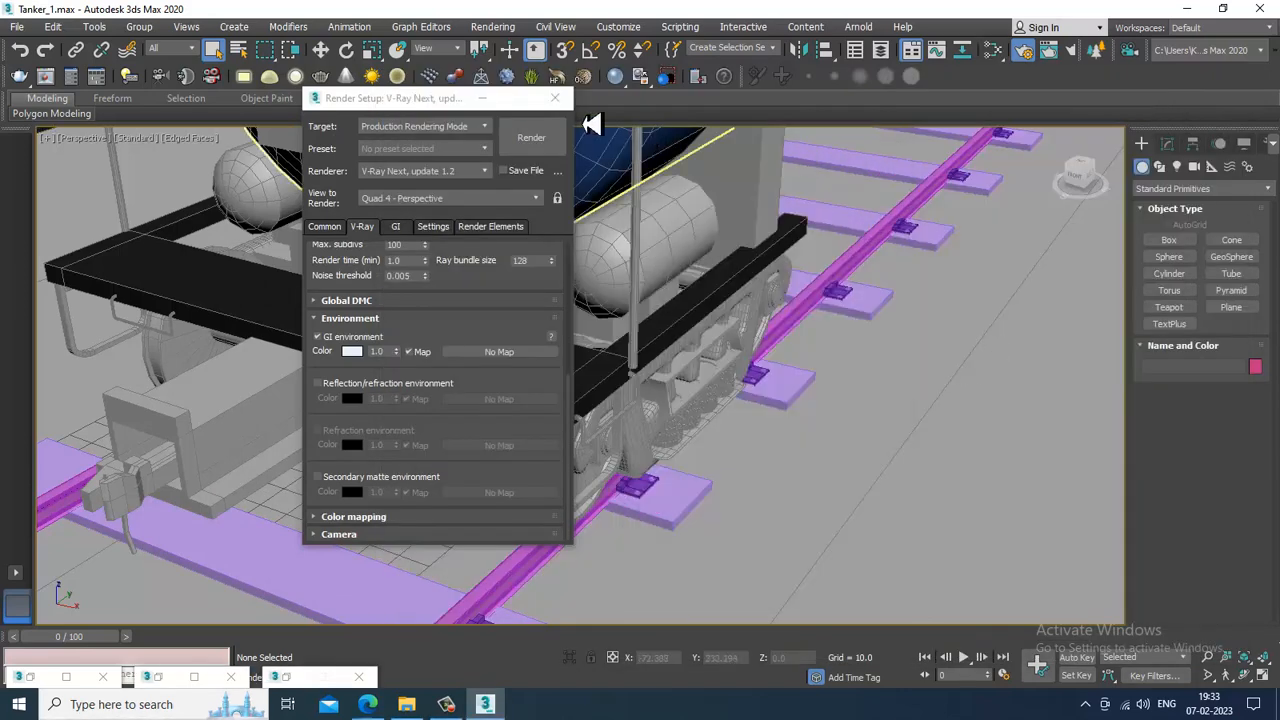
pyautogui.click(484, 98)
pyautogui.keyDown('alt'); pyautogui.moveTo(609, 337); pyautogui.dragTo(727, 370, button='middle'); pyautogui.keyUp('alt')
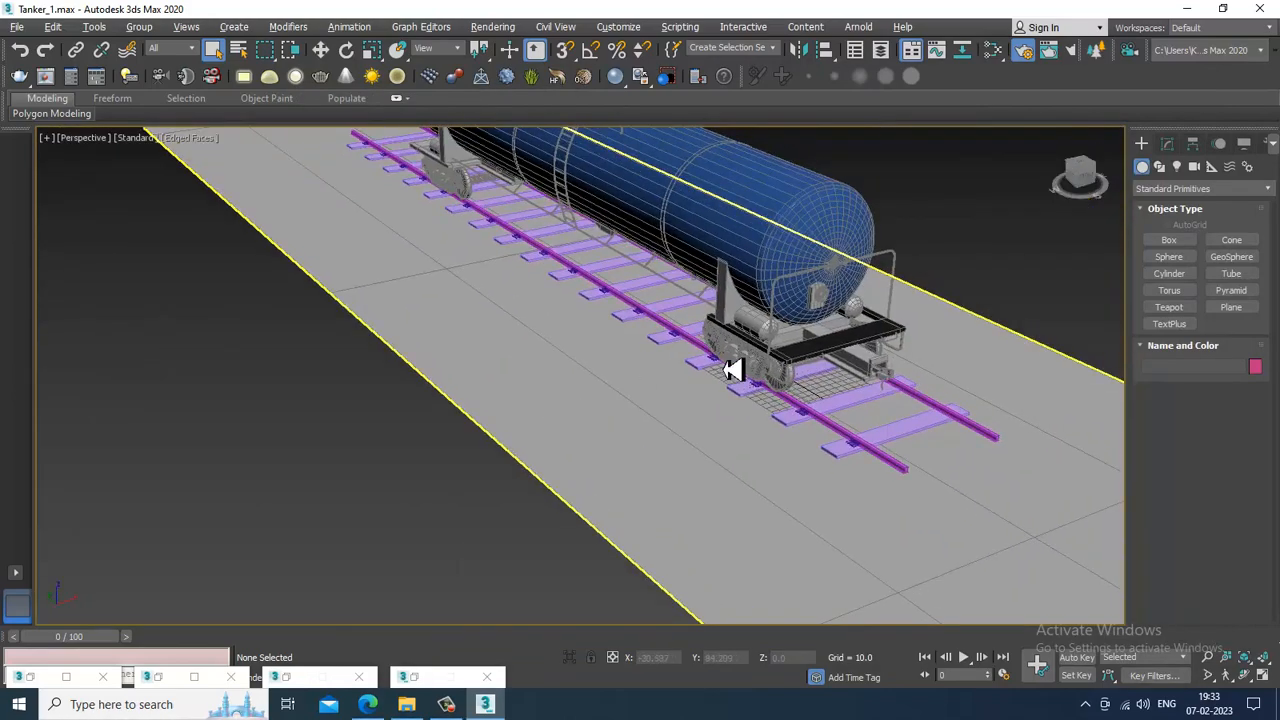
pyautogui.click(31, 679)
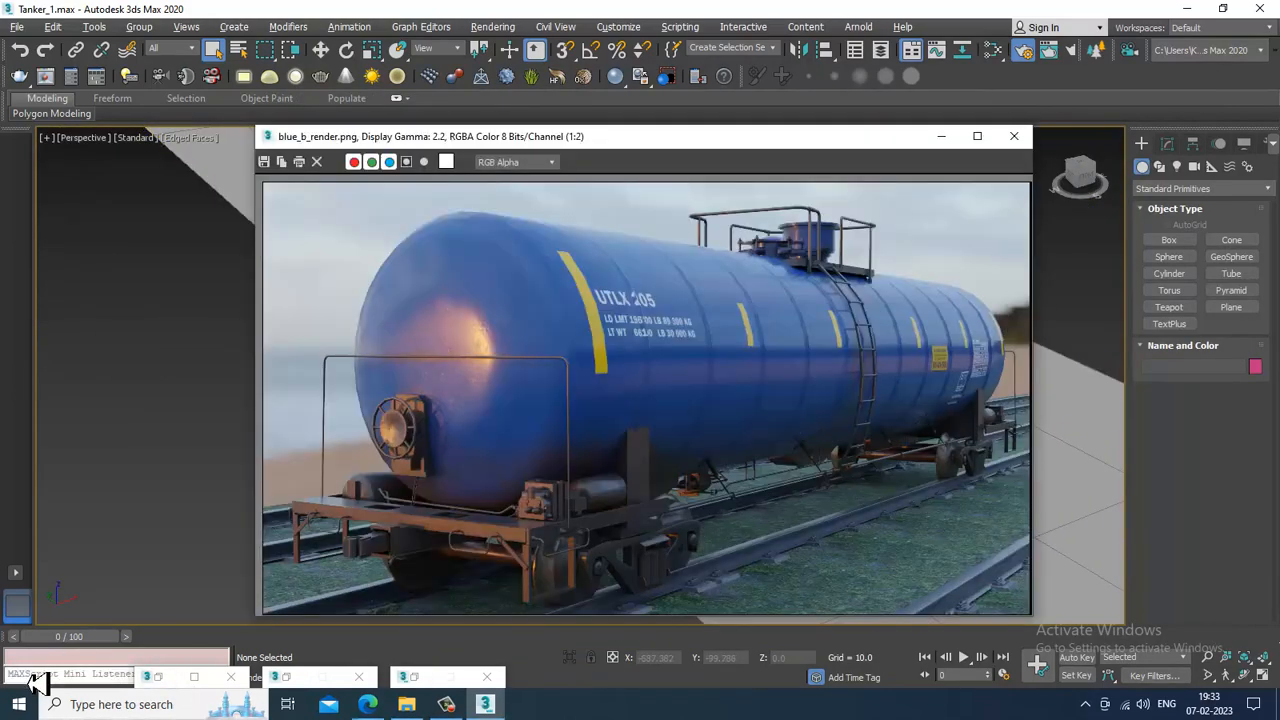
pyautogui.moveTo(820, 146); pyautogui.dragTo(345, 150)
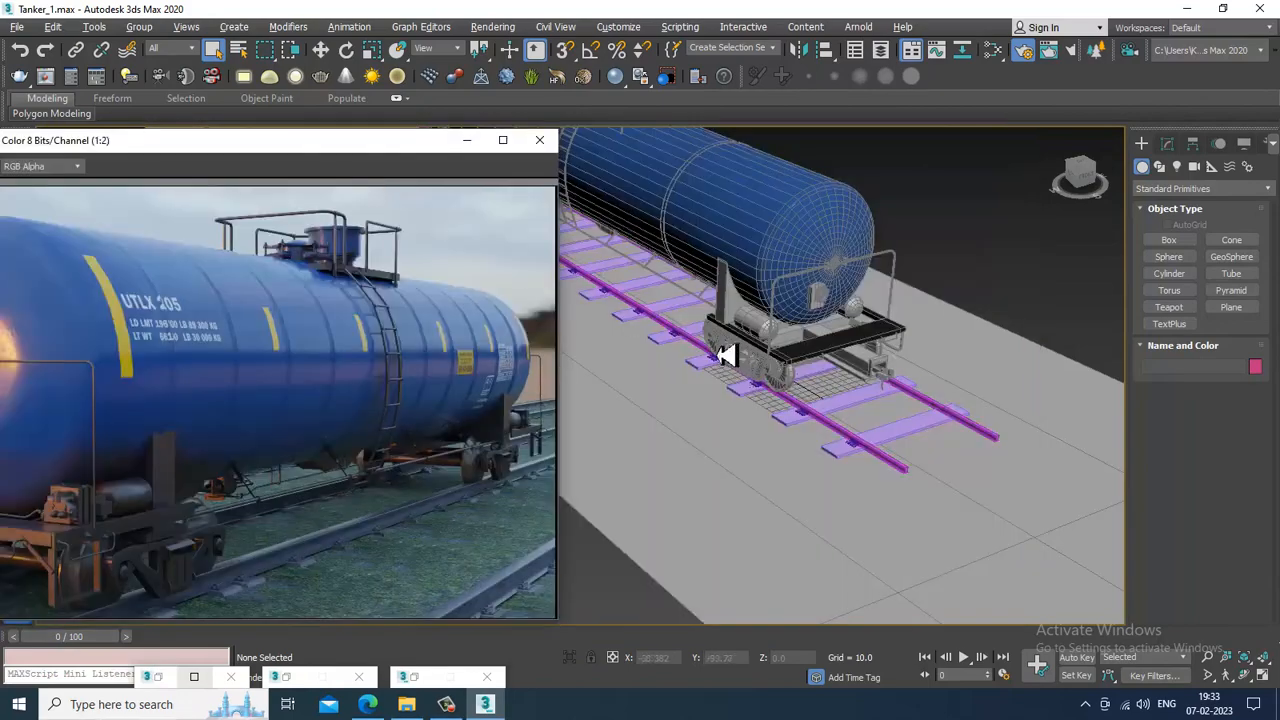
# Step: Select the bogie's side frame, nearest wheelset, springs and cross beam together with the rail beneath them
pyautogui.scroll(10, 811, 360)
pyautogui.click(815, 390)
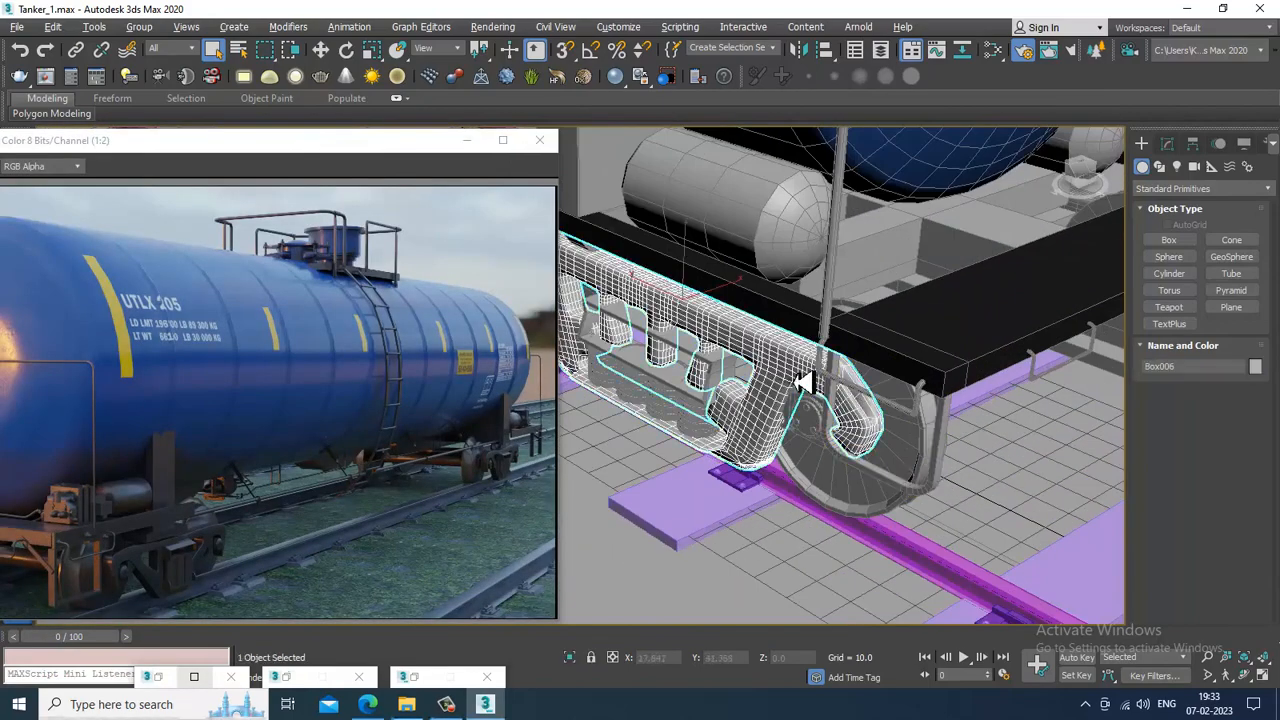
pyautogui.keyDown('ctrl'); pyautogui.click(900, 440); pyautogui.keyUp('ctrl')
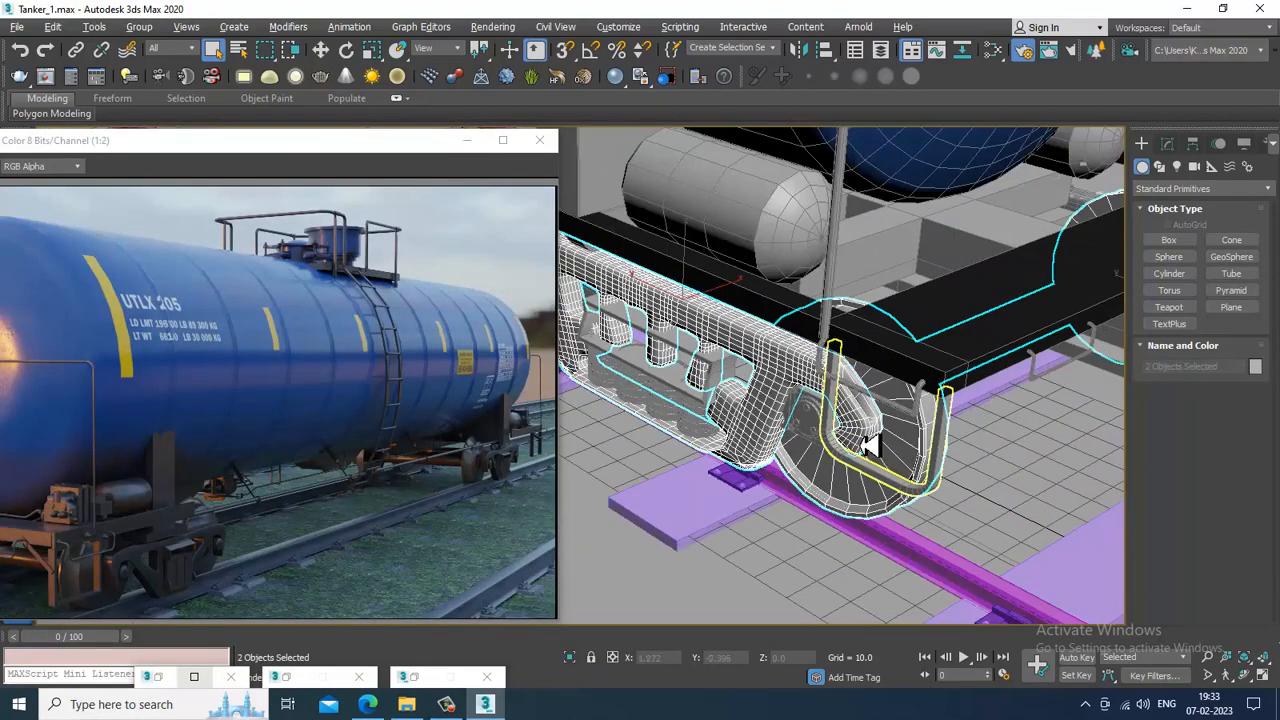
pyautogui.keyDown('ctrl'); pyautogui.click(703, 437); pyautogui.keyUp('ctrl')
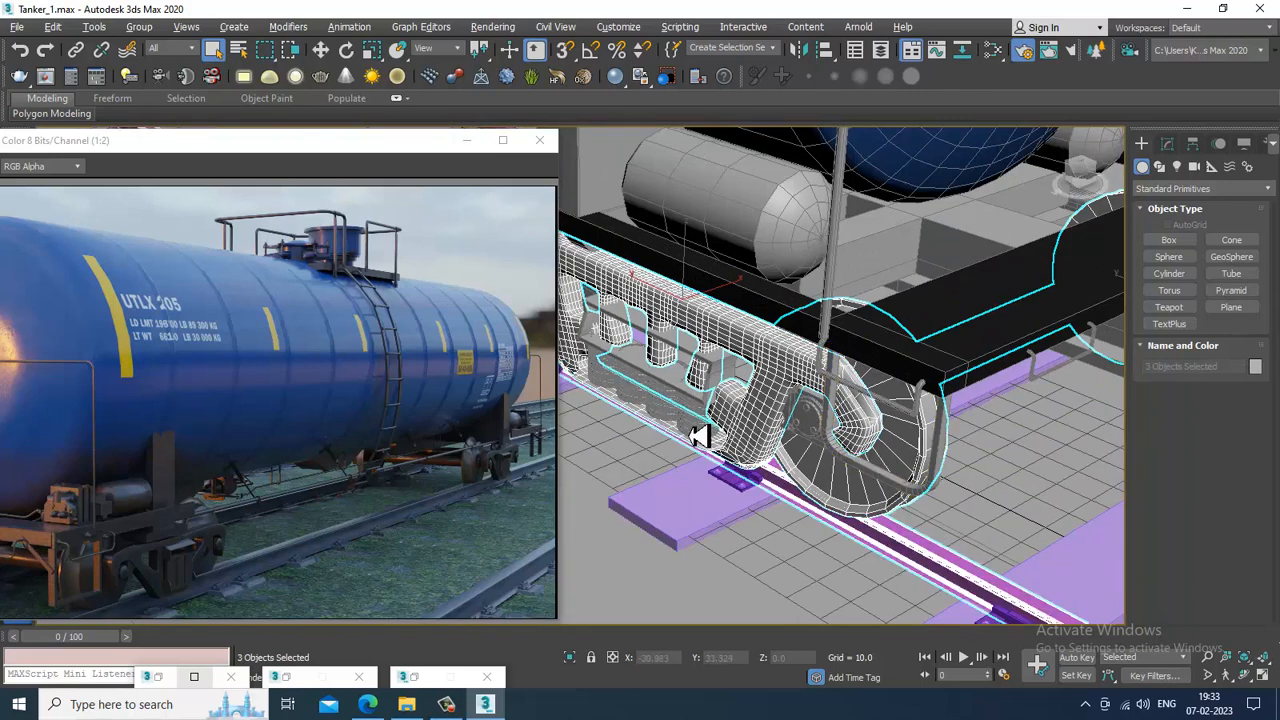
pyautogui.keyDown('ctrl'); pyautogui.click(602, 348); pyautogui.keyUp('ctrl')
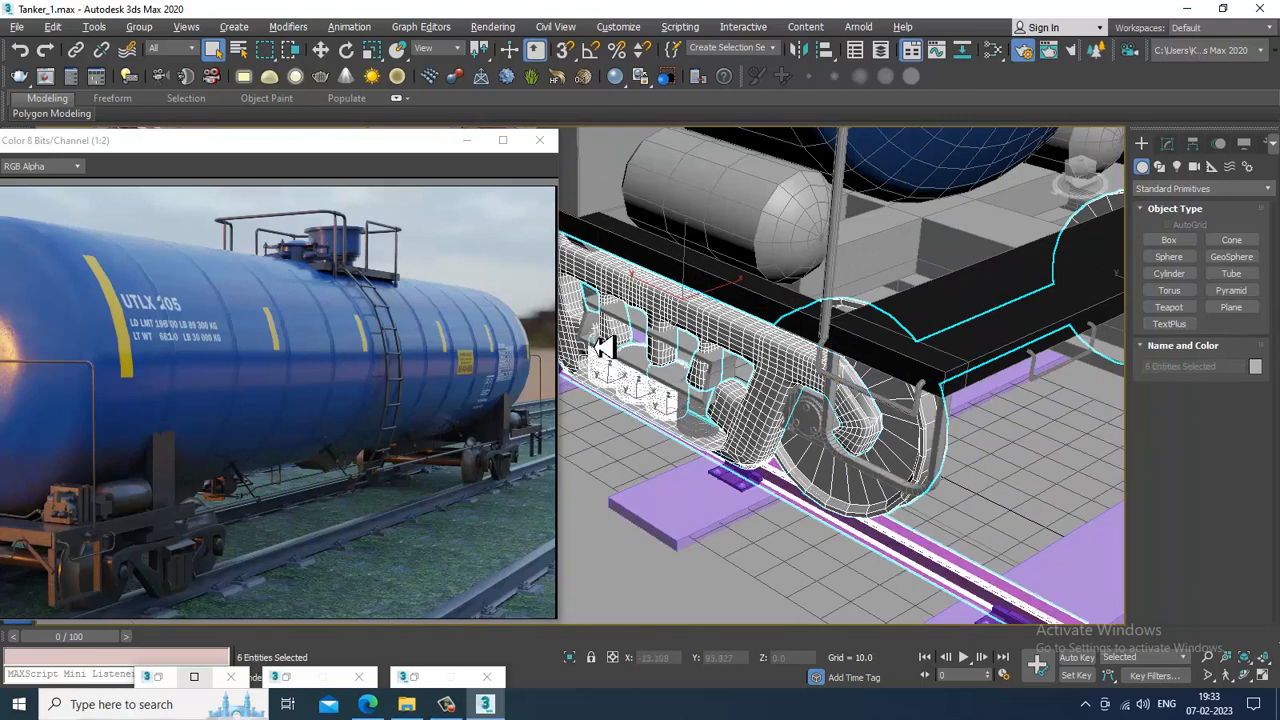
pyautogui.keyDown('ctrl'); pyautogui.click(597, 305); pyautogui.keyUp('ctrl')
pyautogui.keyDown('ctrl'); pyautogui.click(593, 305); pyautogui.keyUp('ctrl')
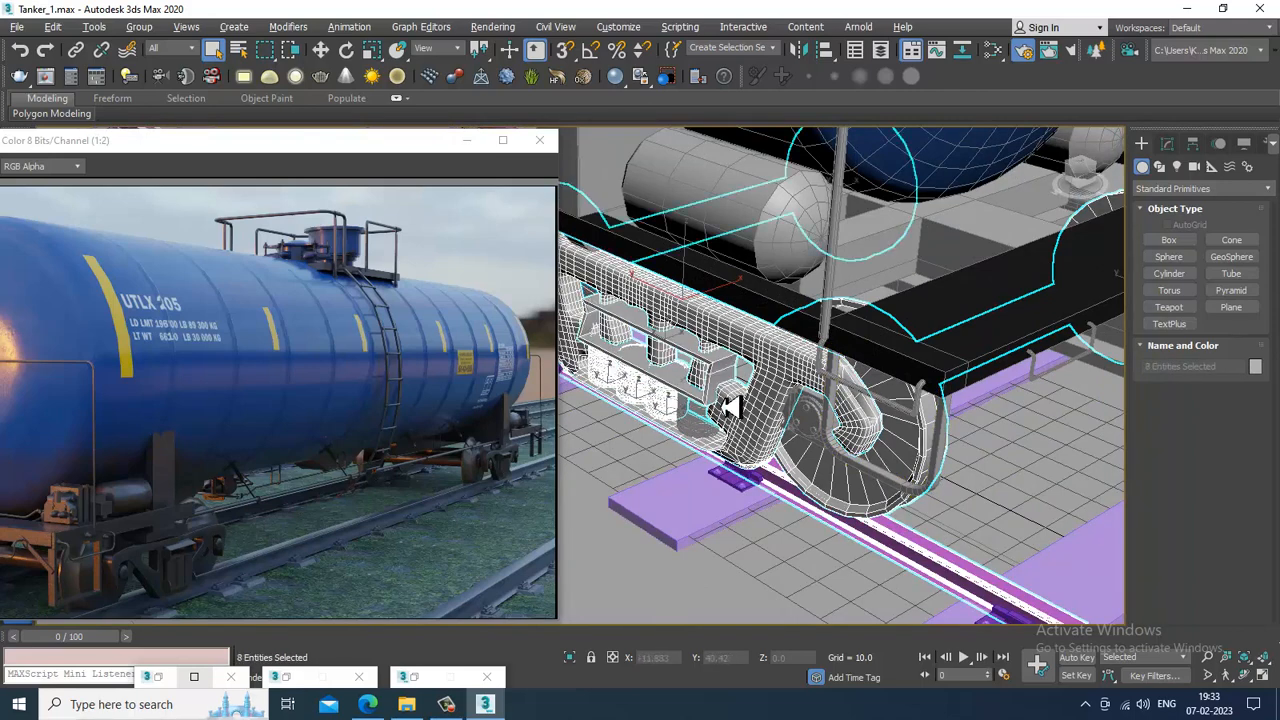
pyautogui.hotkey('ctrl', 'z')
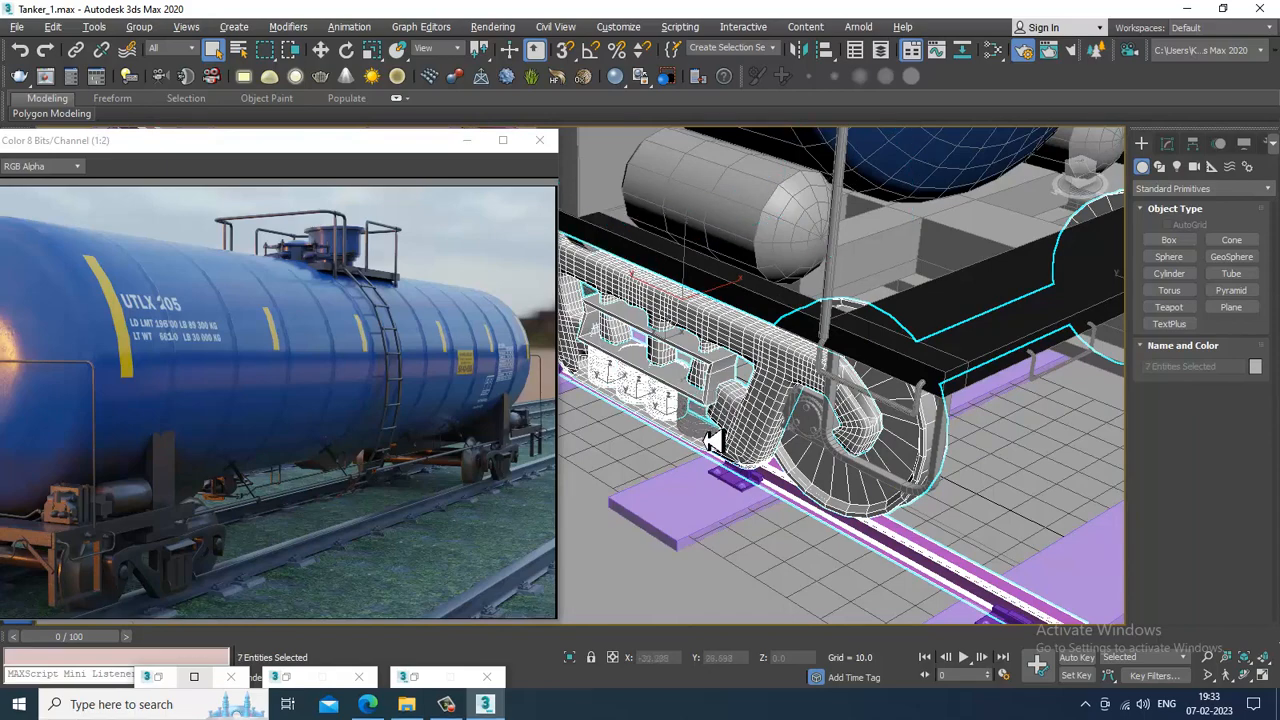
# Step: Add the plate below the springs, the bogie's second wheelset and both axle hubs to the selection
pyautogui.keyDown('ctrl'); pyautogui.click(705, 436); pyautogui.keyUp('ctrl')
pyautogui.scroll(-3, 722, 434)
pyautogui.scroll(1, 645, 395)
pyautogui.keyDown('ctrl'); pyautogui.click(612, 360); pyautogui.keyUp('ctrl')
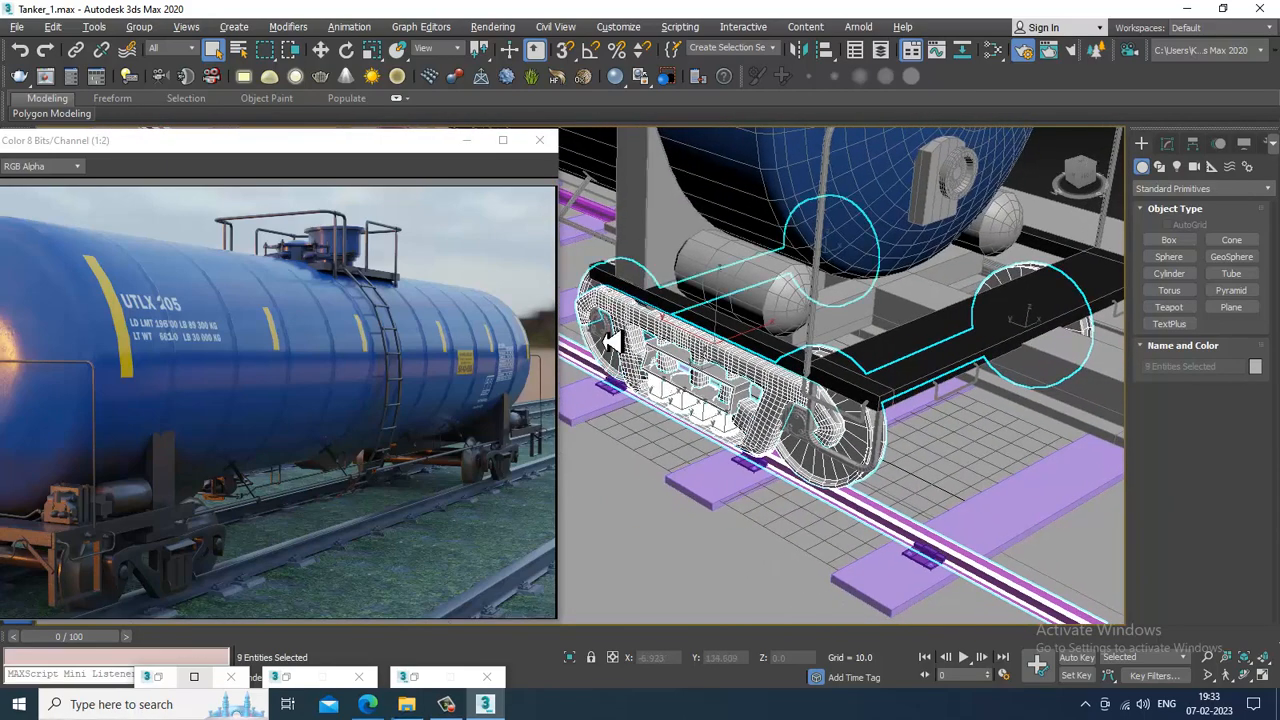
pyautogui.keyDown('ctrl'); pyautogui.click(604, 333); pyautogui.keyUp('ctrl')
pyautogui.keyDown('ctrl'); pyautogui.click(802, 427); pyautogui.keyUp('ctrl')
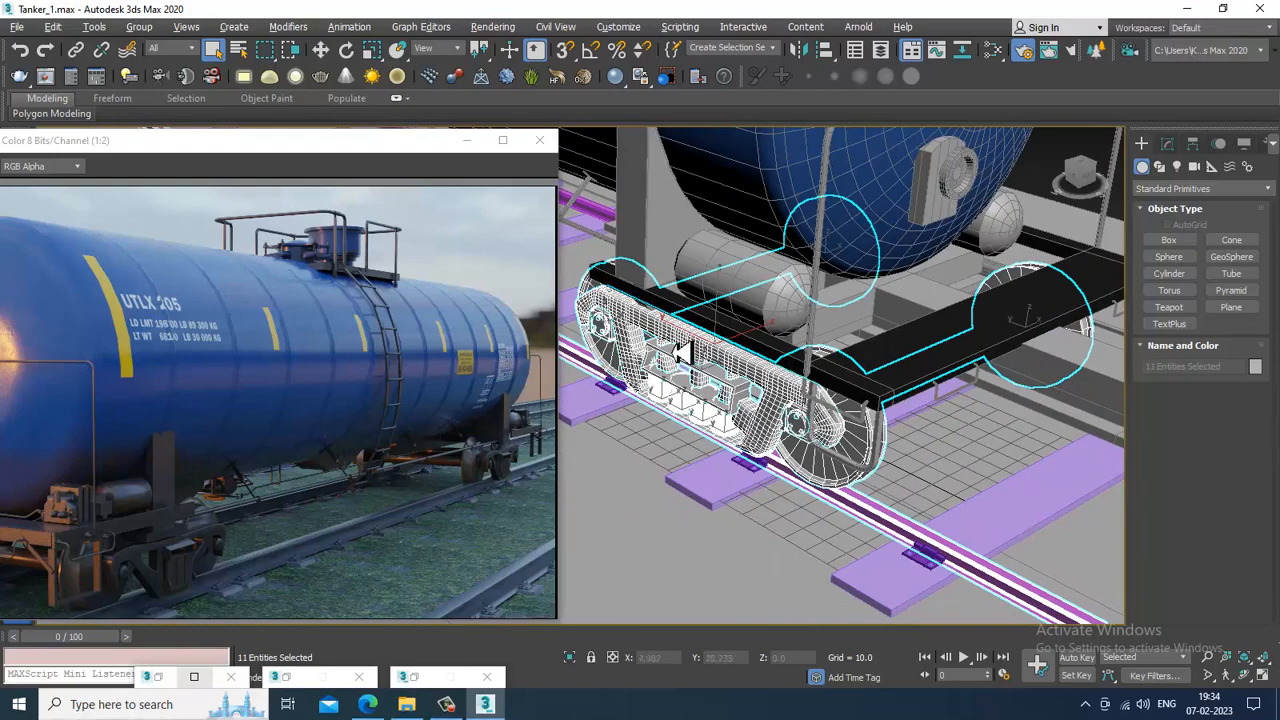
# Step: Assign the metal material to the selected bogie parts and rail, and clear the selection
pyautogui.press('m')
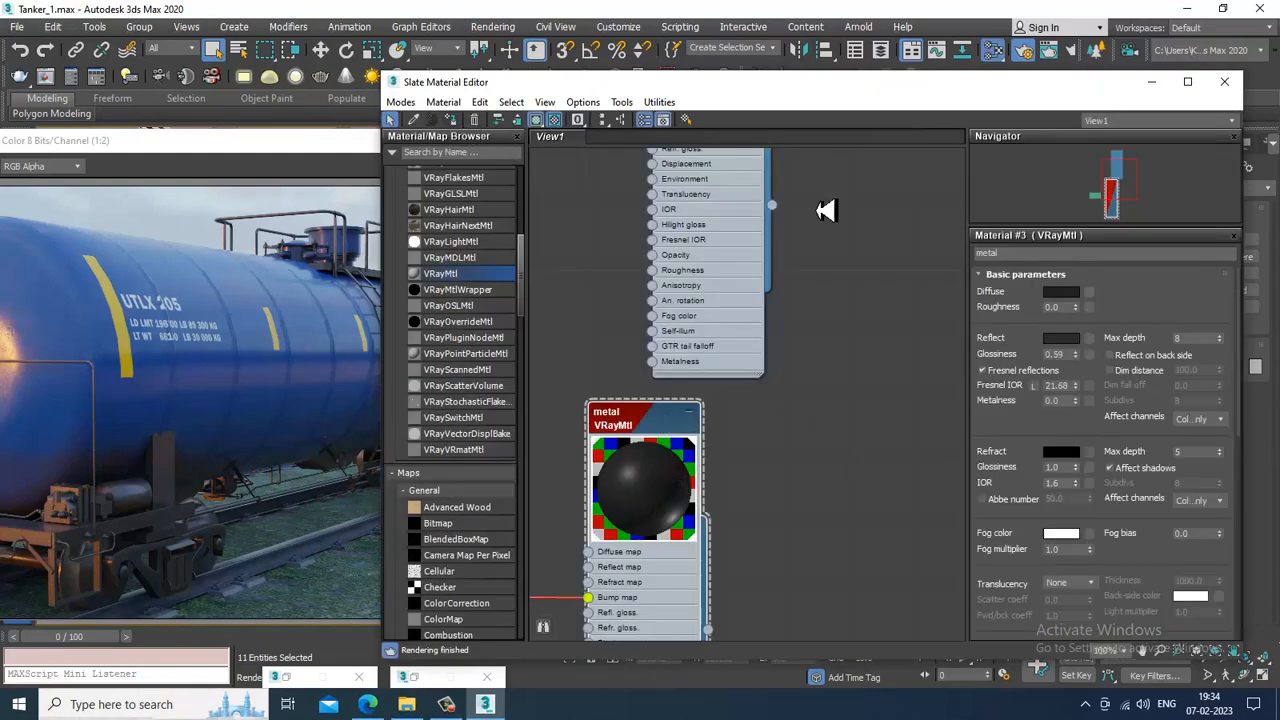
pyautogui.click(1152, 90)
pyautogui.scroll(-4, 893, 388)
pyautogui.keyDown('alt'); pyautogui.moveTo(911, 388); pyautogui.dragTo(1003, 297, button='middle'); pyautogui.keyUp('alt')
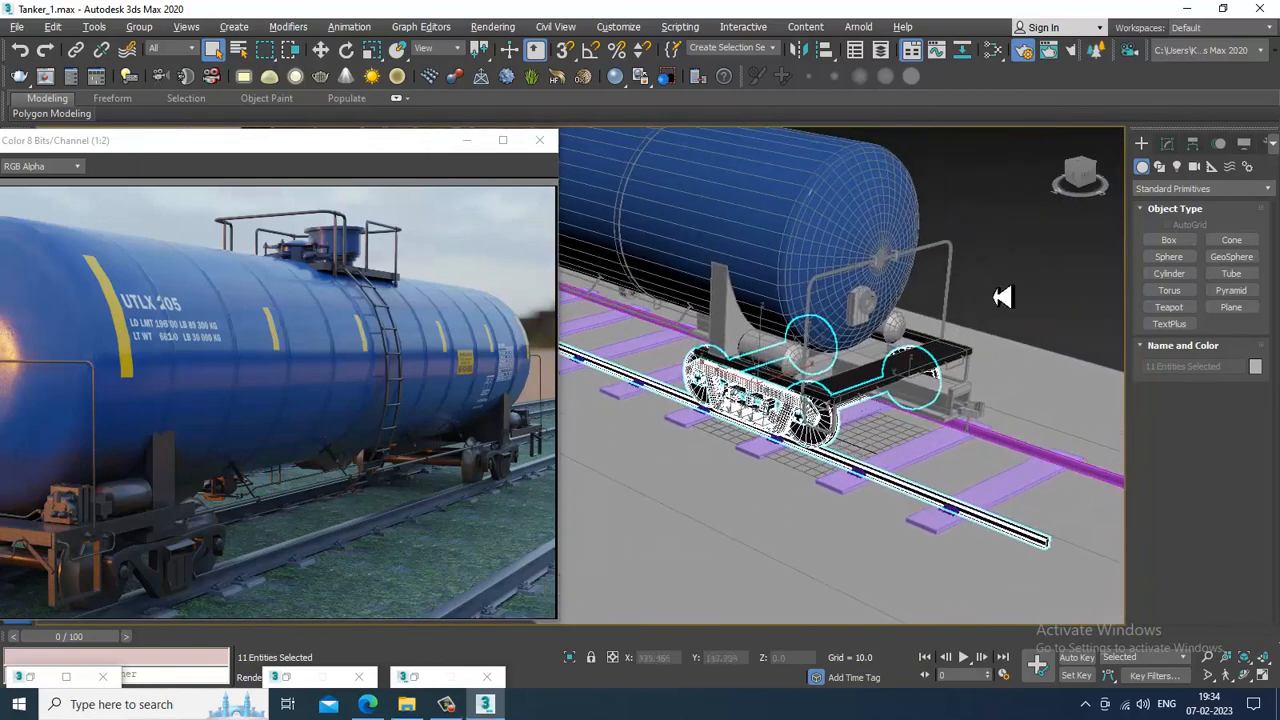
pyautogui.click(1003, 297)
# Step: Render a close-up of the bogie to judge the metal material on its side frame and wheels
pyautogui.scroll(3, 921, 387)
pyautogui.scroll(2, 886, 411)
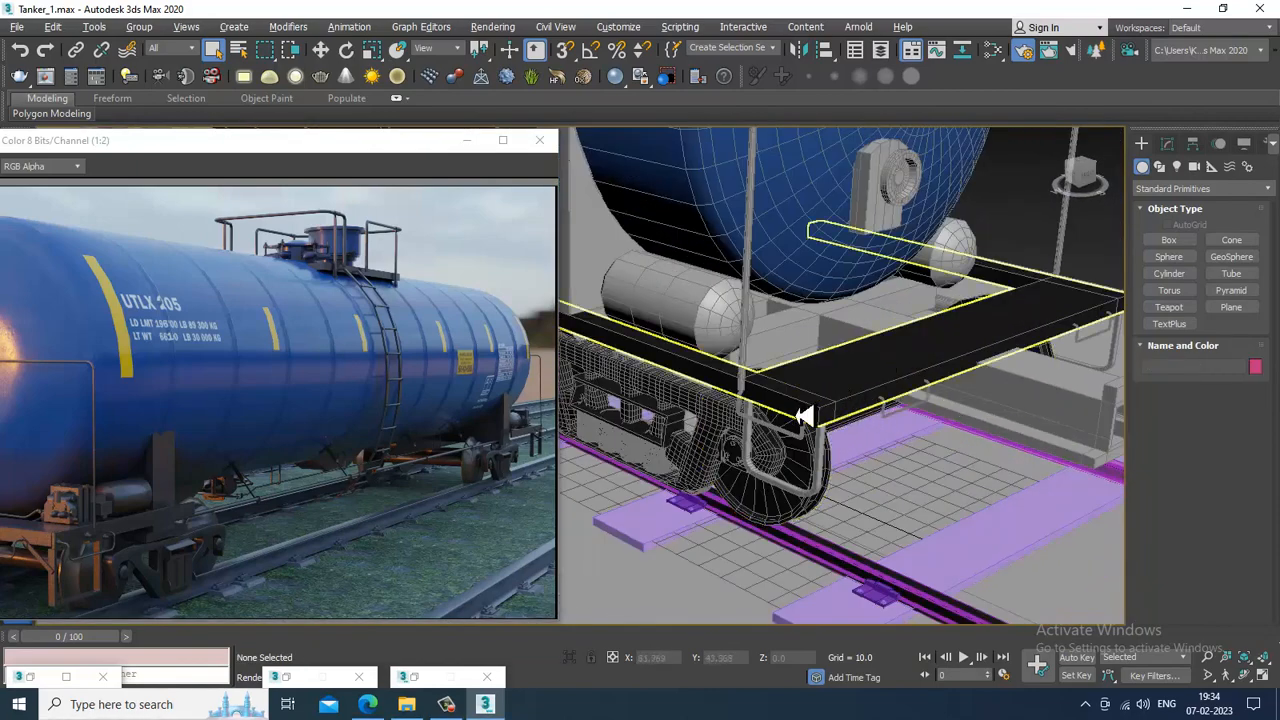
pyautogui.scroll(3, 906, 414)
pyautogui.hotkey('shift', 'q')
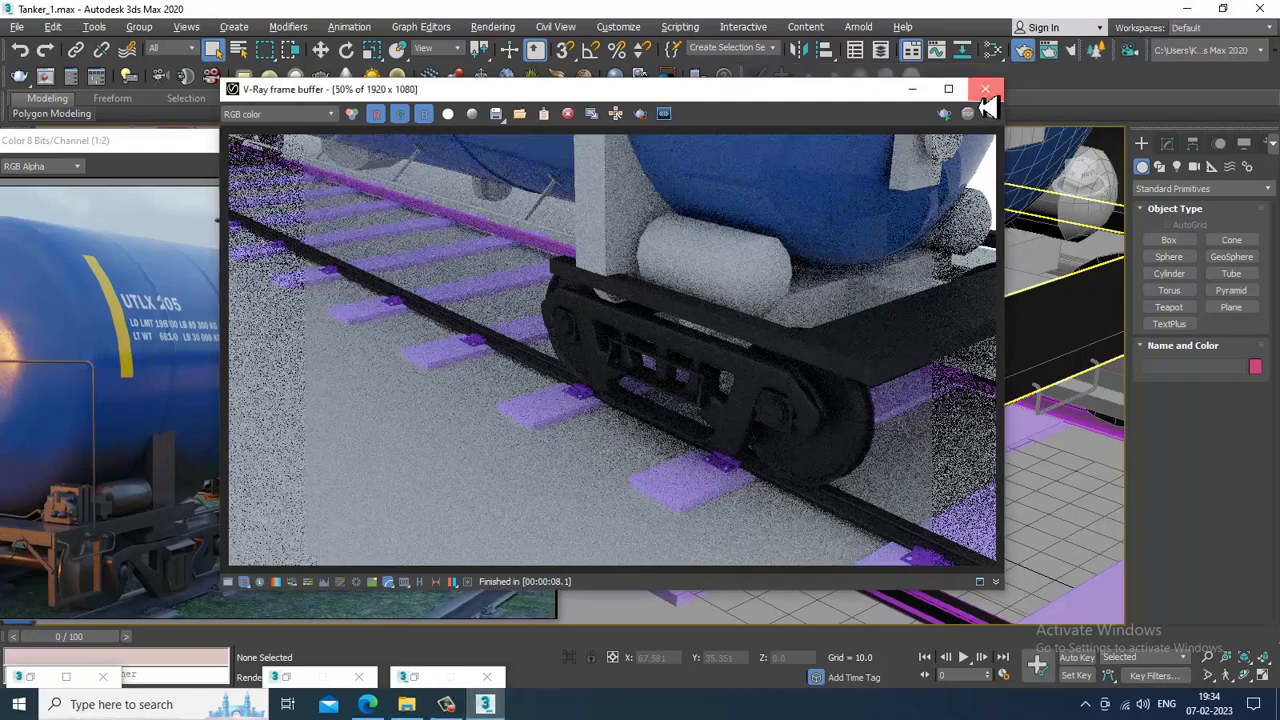
pyautogui.click(985, 89)
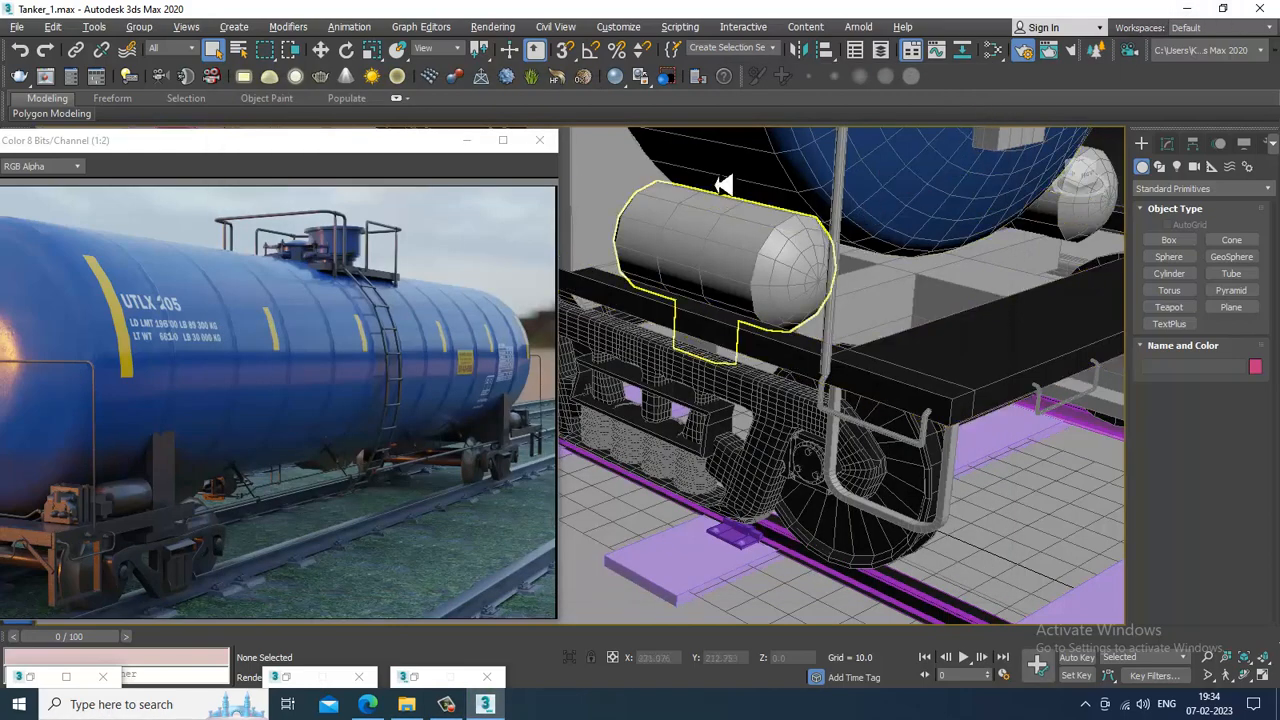
# Step: Load the high-resolution HDRI desert panorama image from the desktop as a Bitmap environment map and start a test render
pyautogui.click(492, 27)
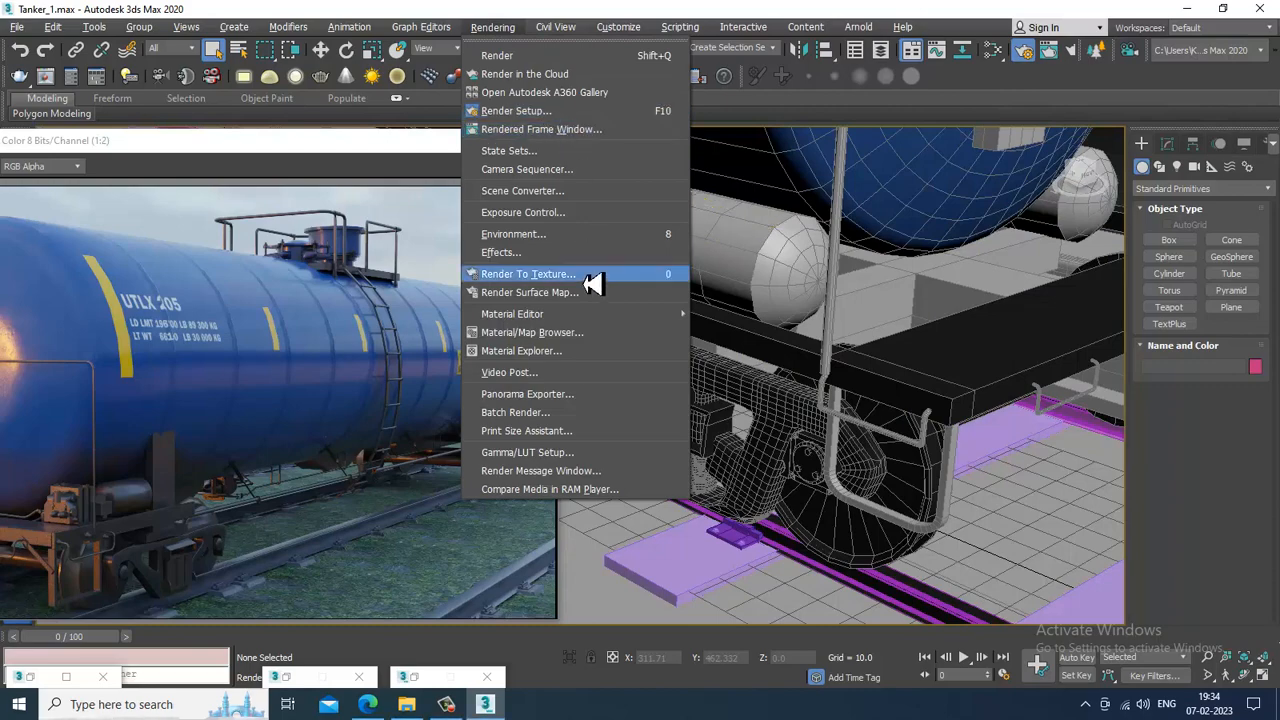
pyautogui.click(580, 234)
pyautogui.click(787, 264)
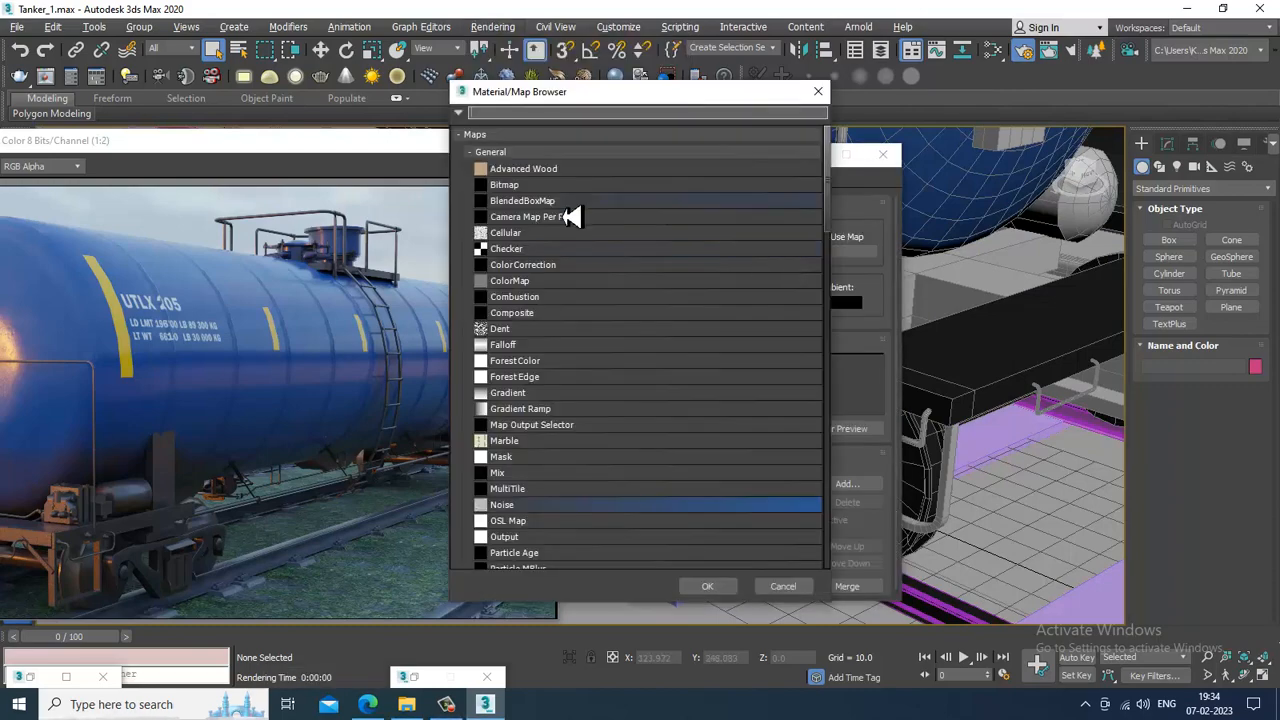
pyautogui.doubleClick(531, 191)
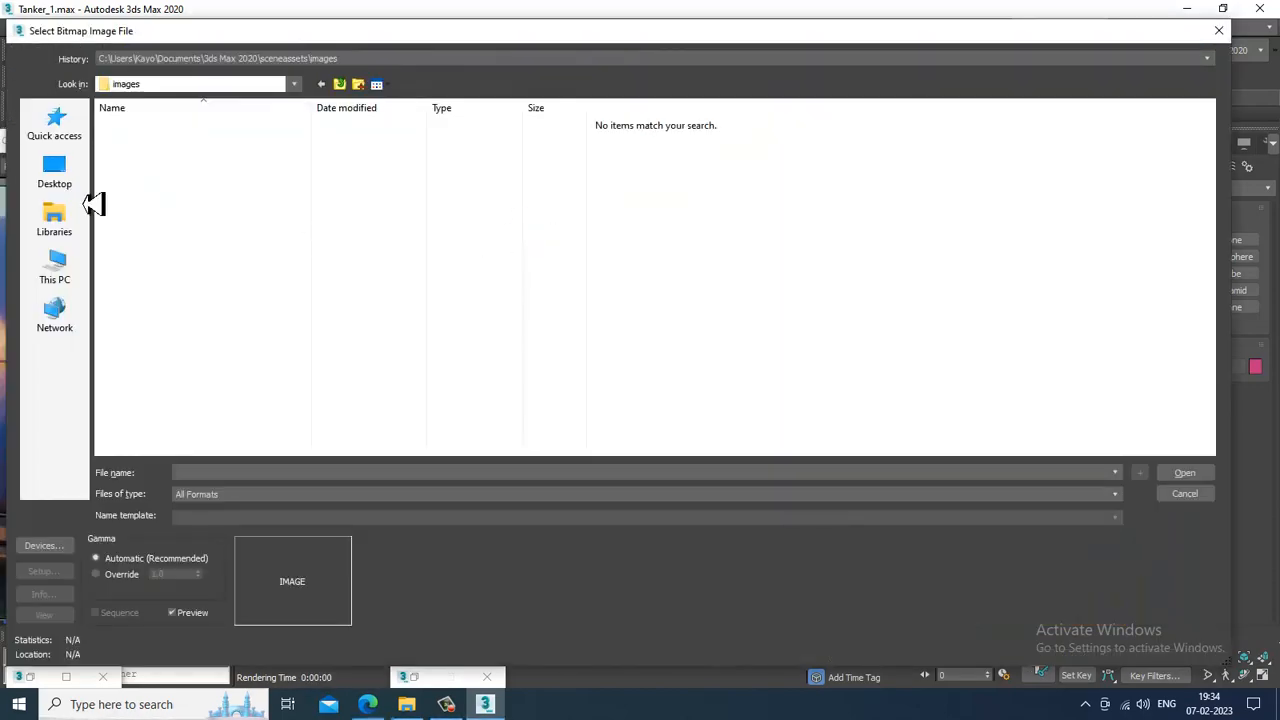
pyautogui.click(60, 178)
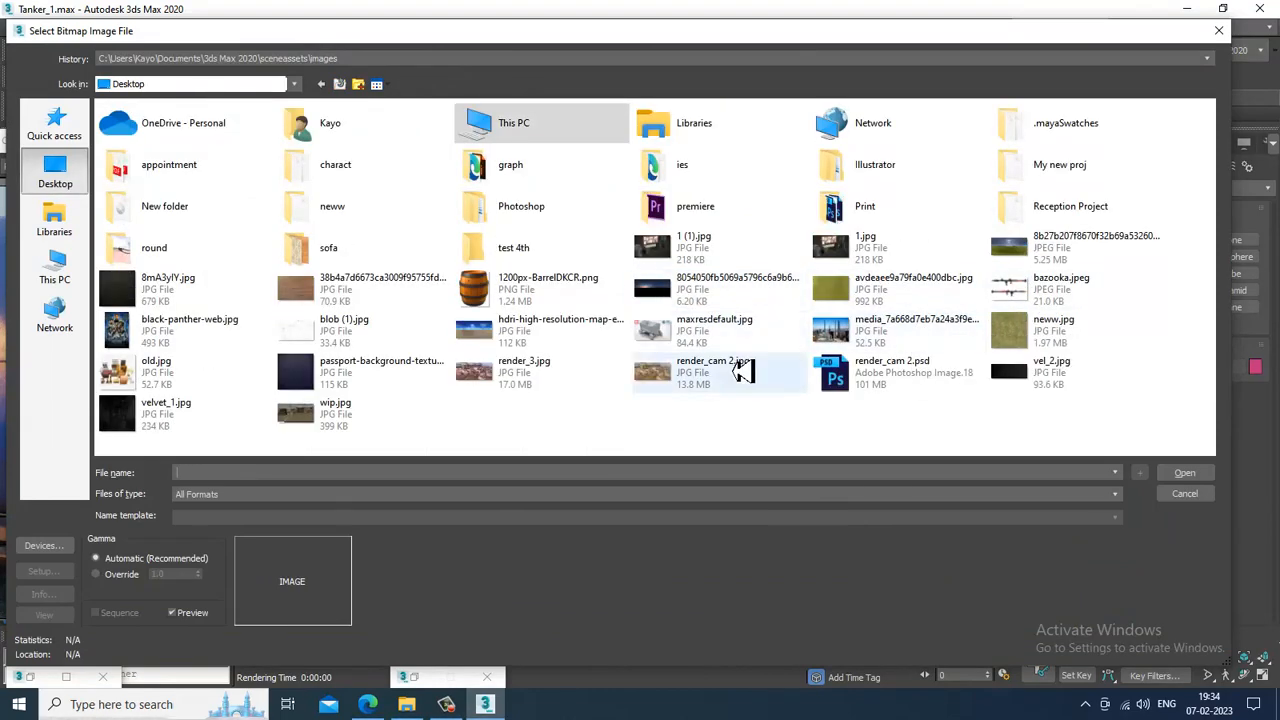
pyautogui.doubleClick(590, 333)
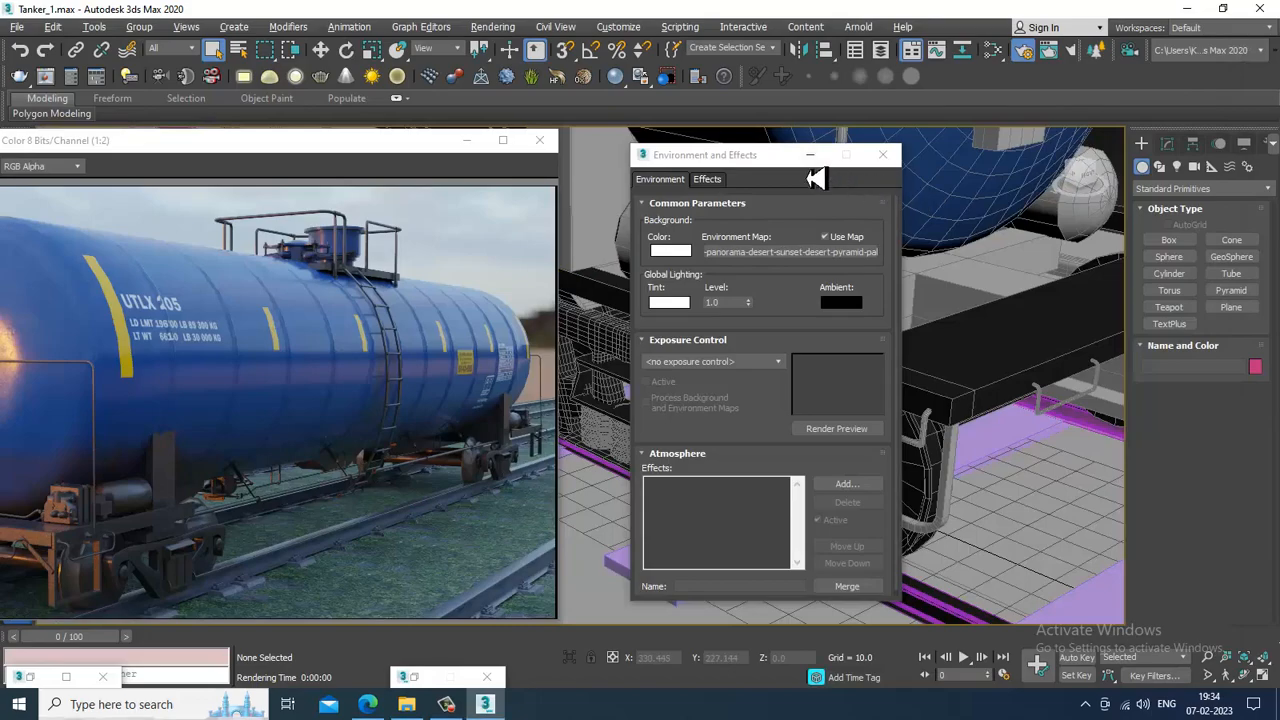
pyautogui.click(815, 157)
pyautogui.hotkey('shift', 'q')
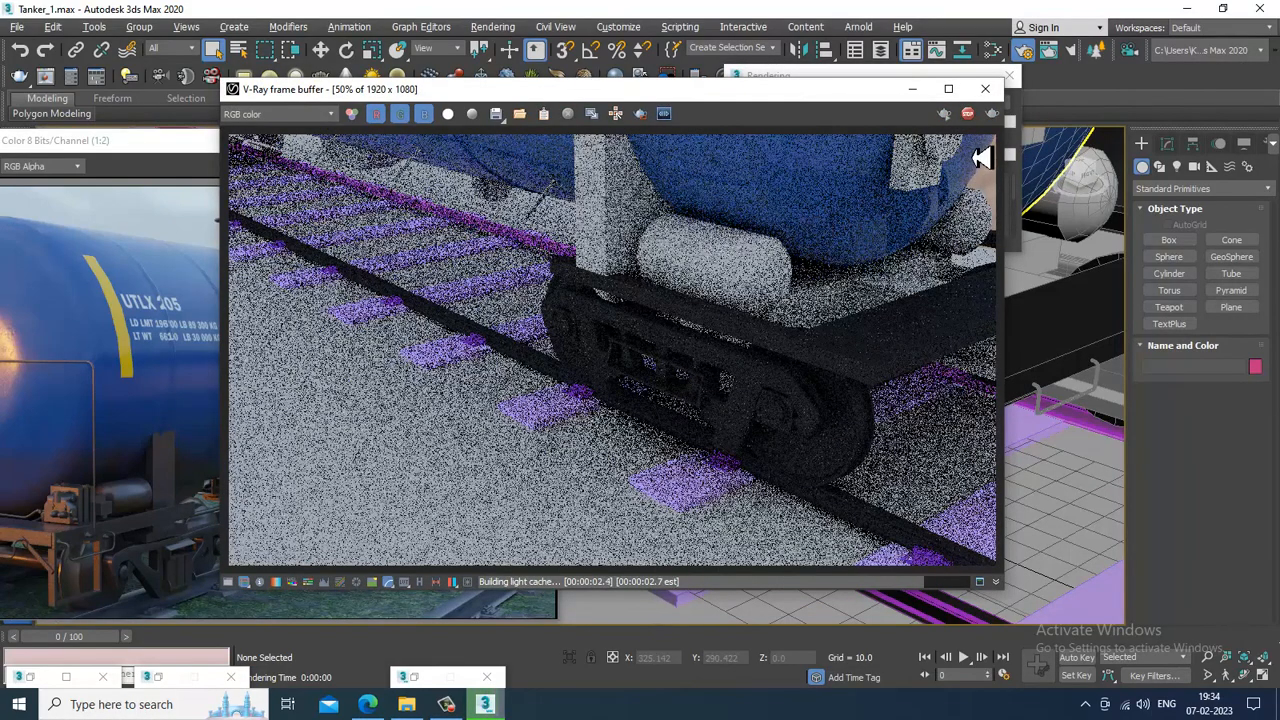
pyautogui.click(985, 89)
# Step: Lighten the metal material's reflection colour to grey, value 8
pyautogui.press('m')
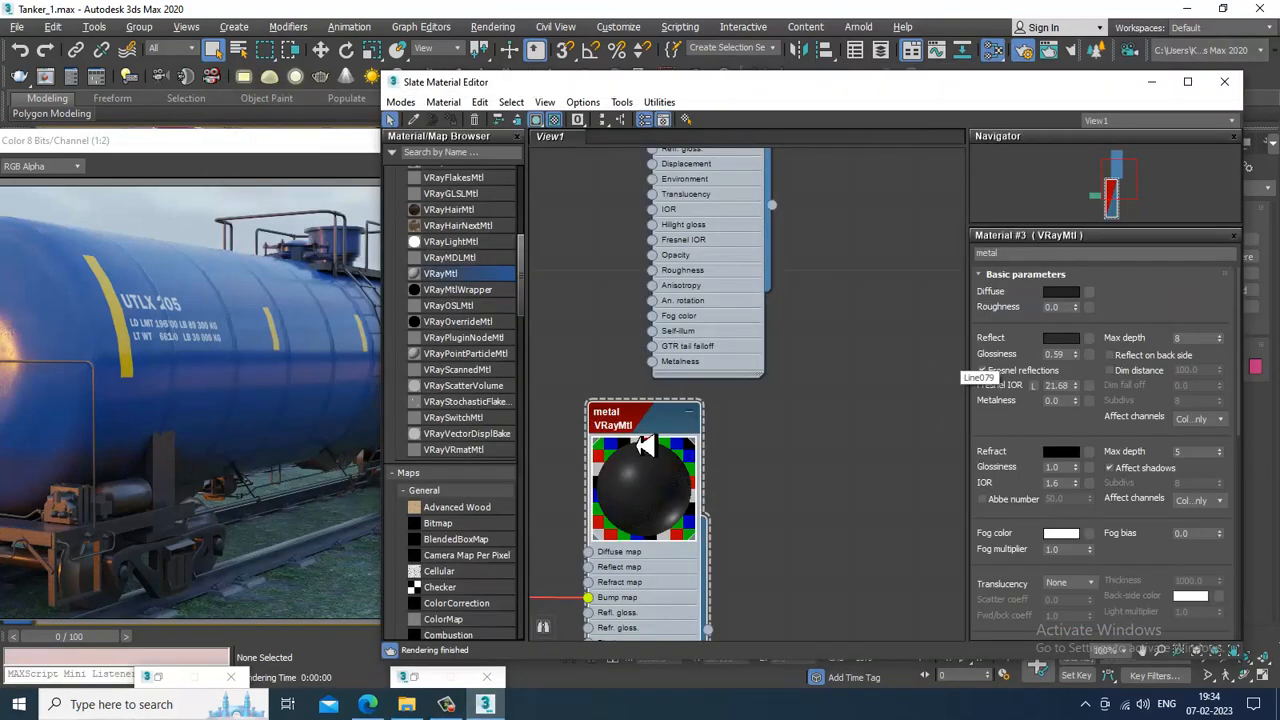
pyautogui.click(1058, 340)
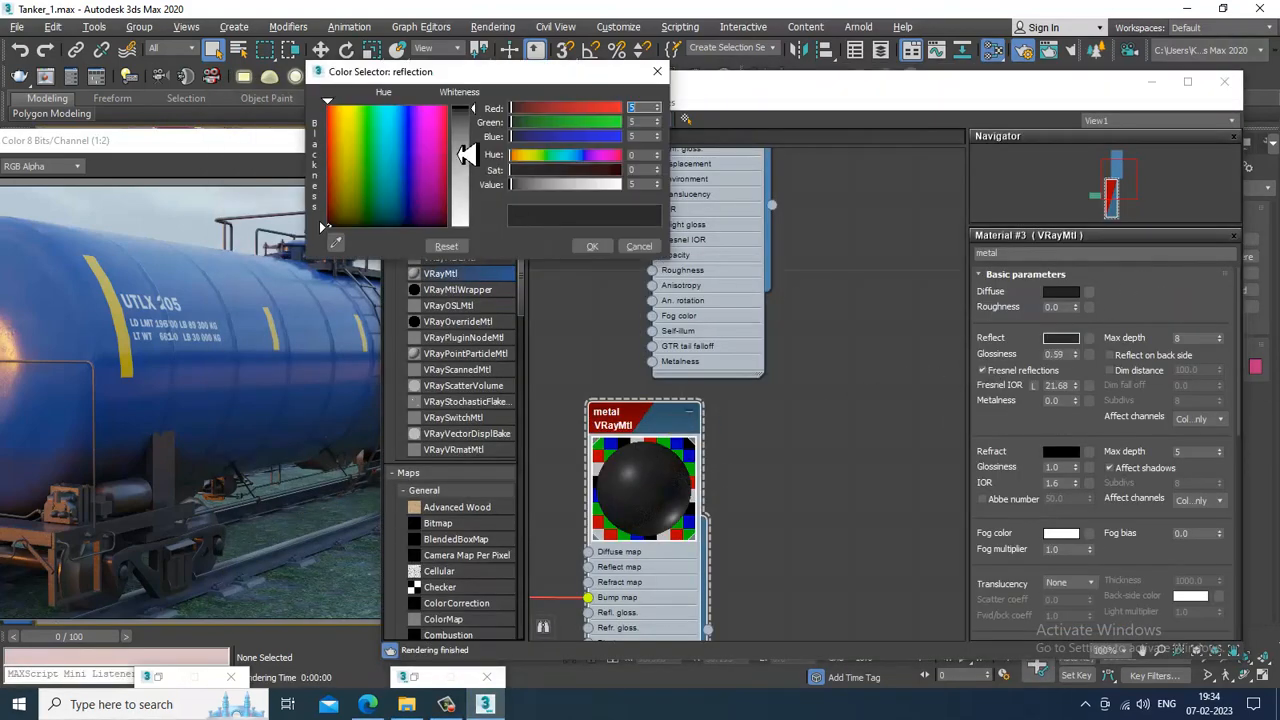
pyautogui.moveTo(481, 119); pyautogui.dragTo(481, 120)
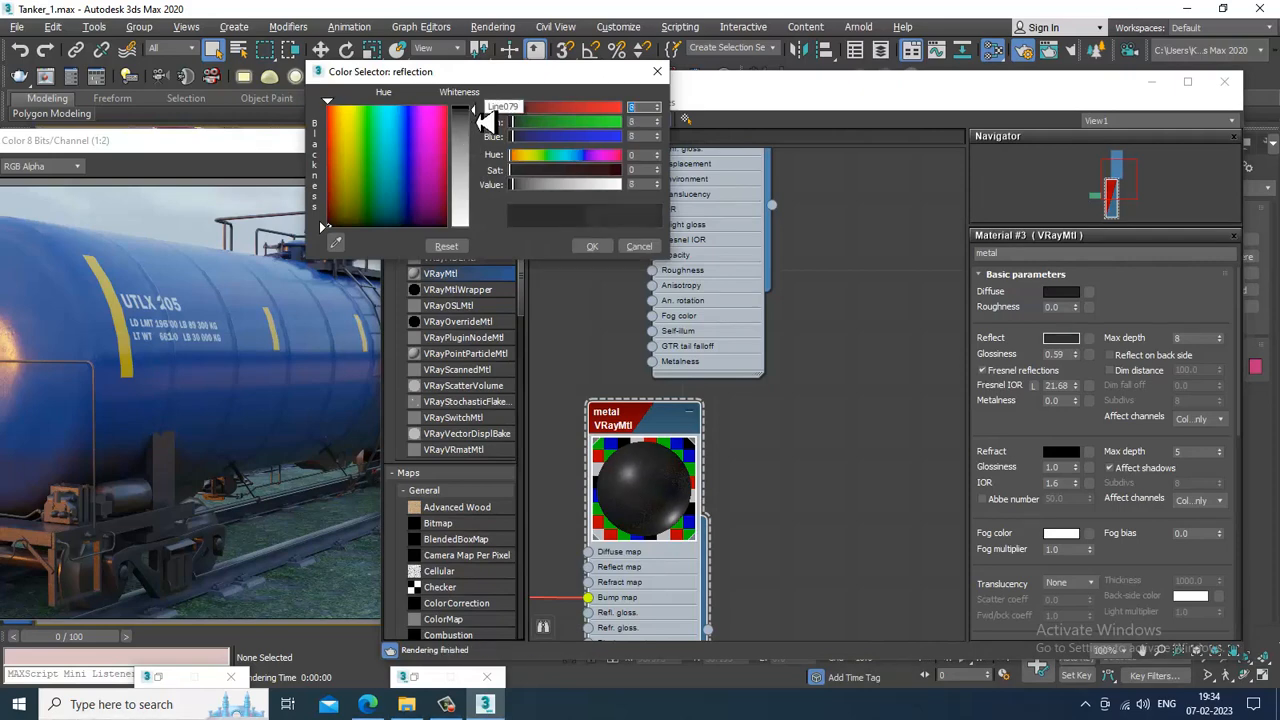
pyautogui.click(596, 248)
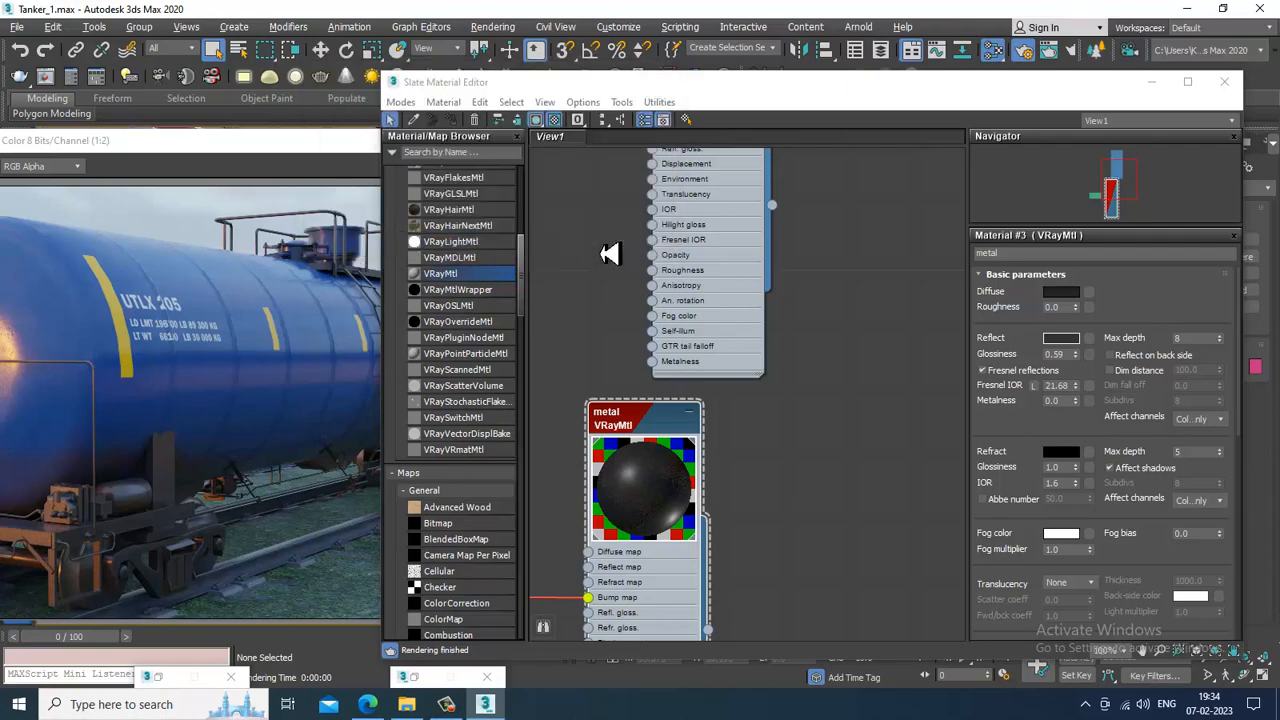
# Step: Render the bogie close-up again to judge the lighter metal reflections under the desert environment map
pyautogui.click(492, 26)
pyautogui.click(505, 46)
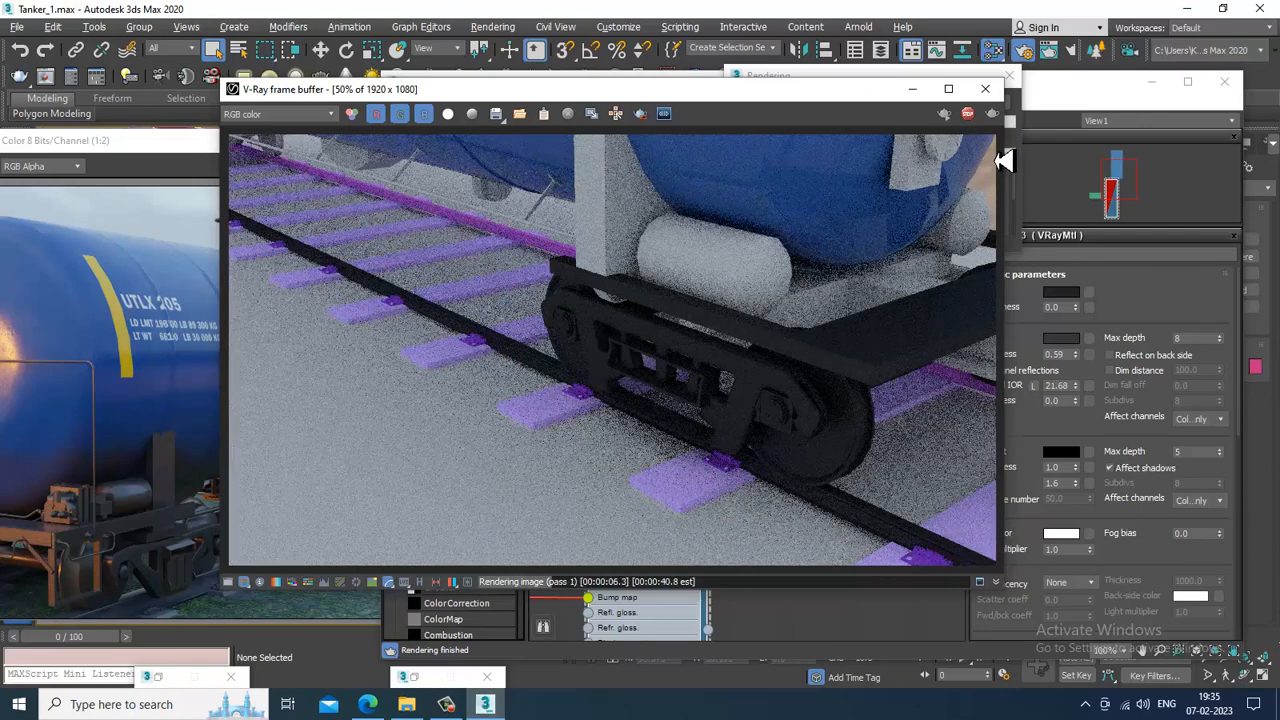
pyautogui.click(986, 89)
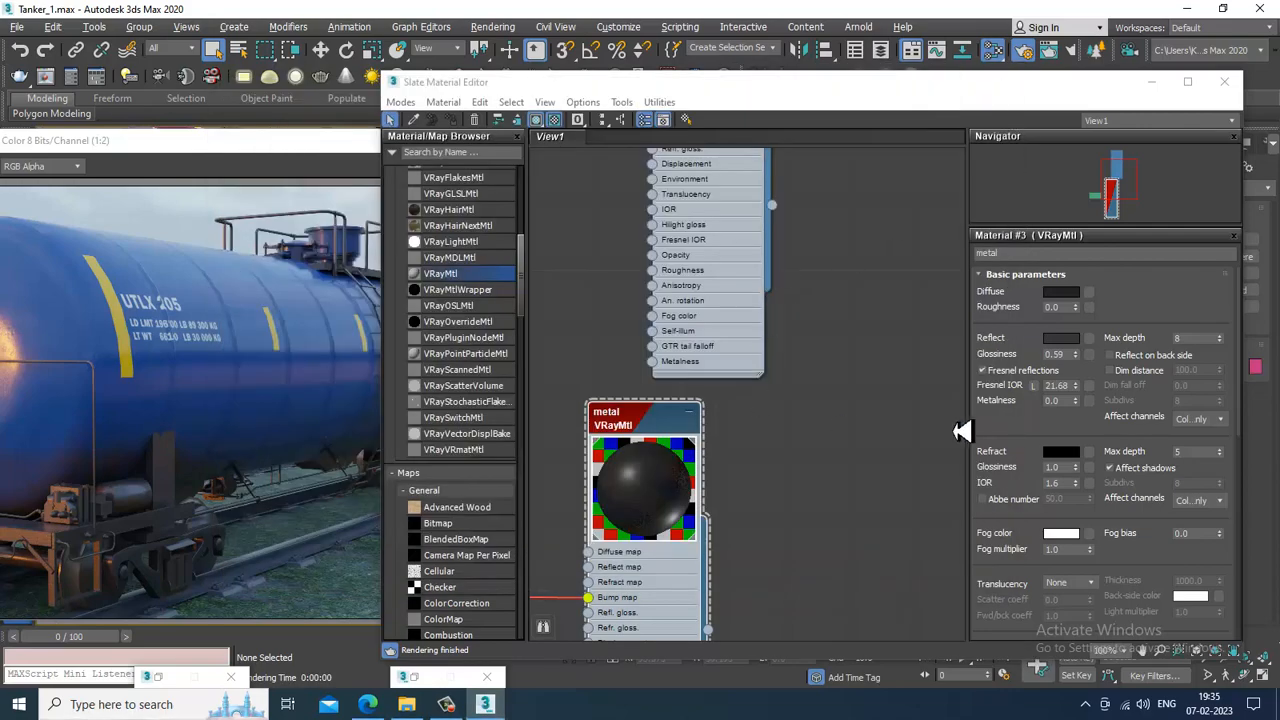
# Step: Set the metal material's diffuse colour to RGB 6, 6, 6 and test-render the bogie close-up
pyautogui.click(1060, 292)
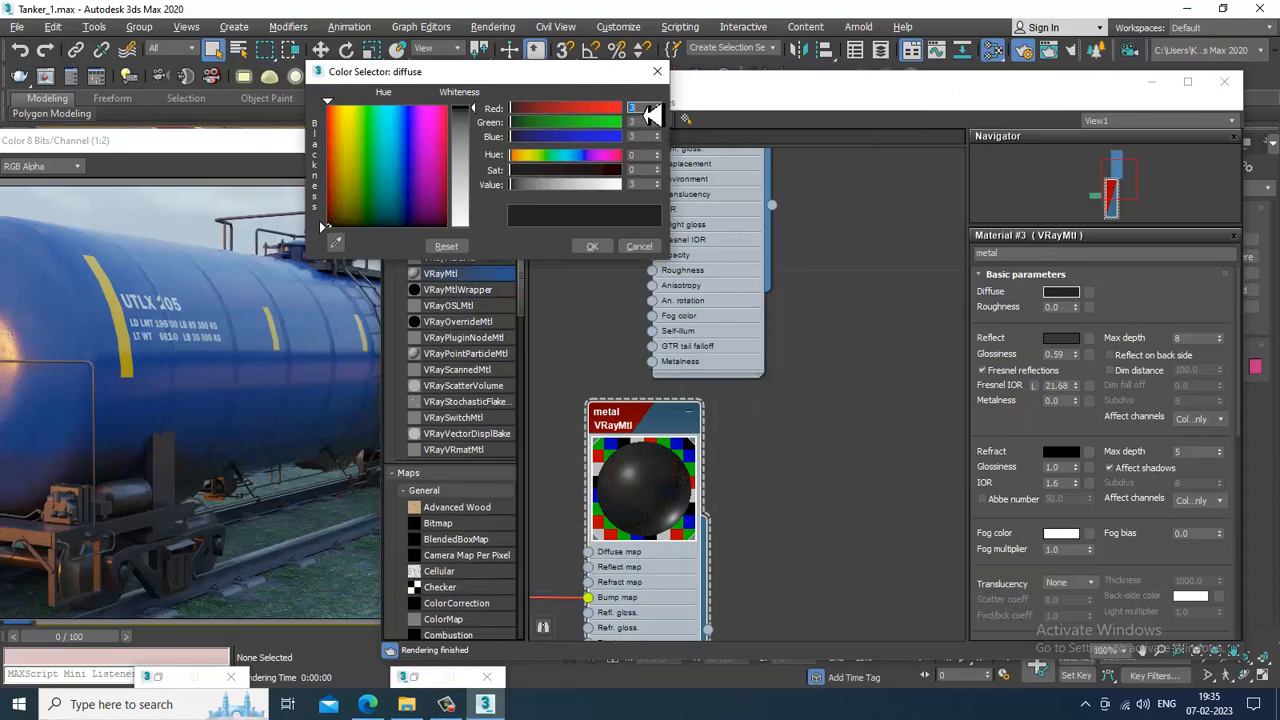
pyautogui.write('6')
pyautogui.press('Tab')
pyautogui.write('6')
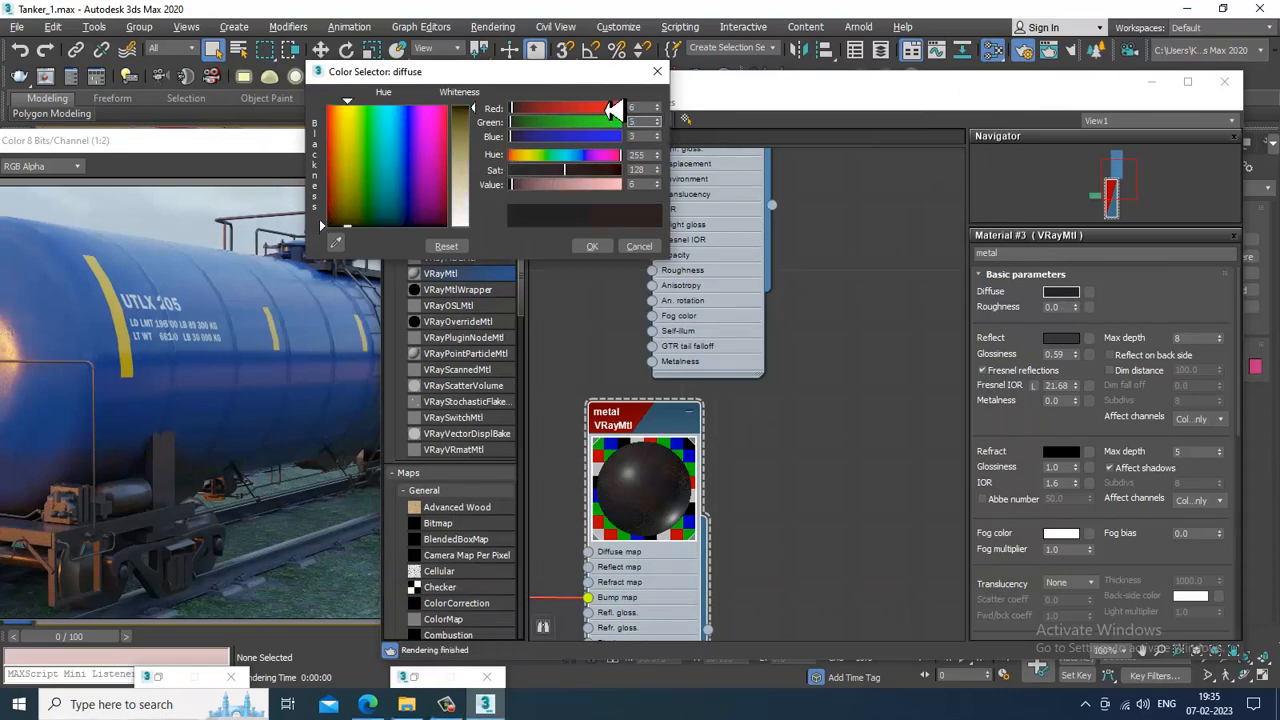
pyautogui.press('Tab')
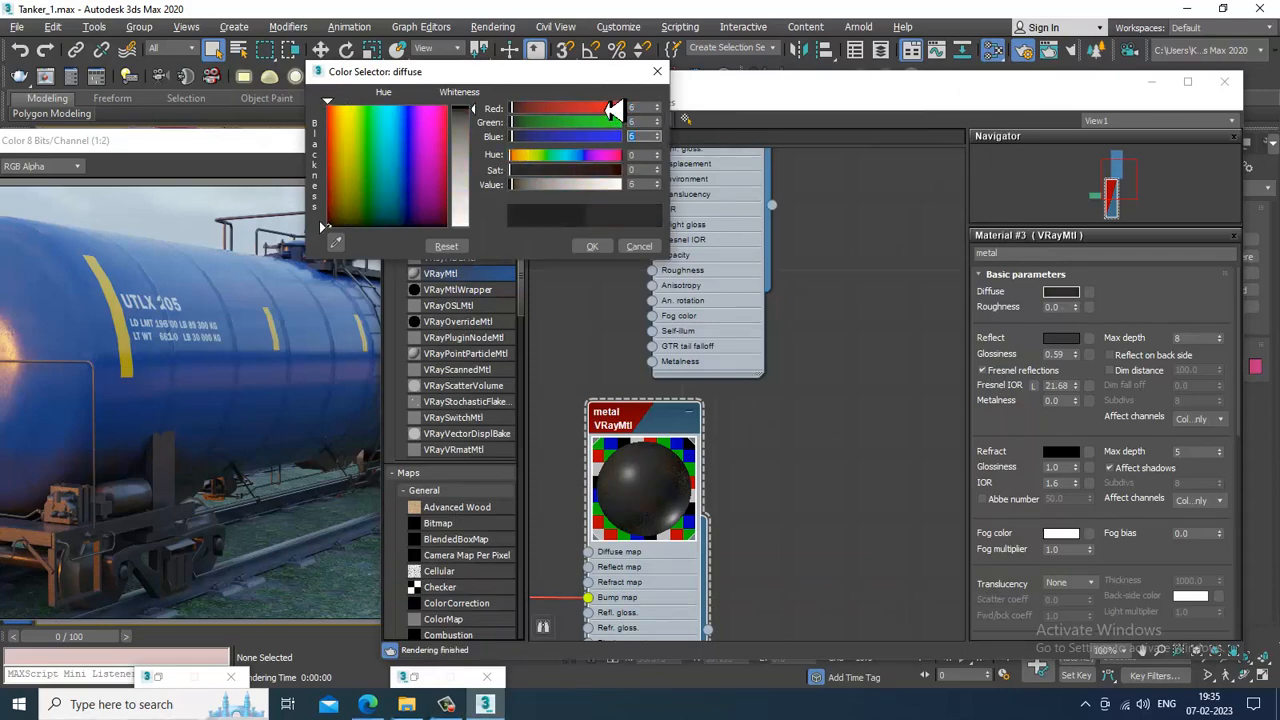
pyautogui.click(592, 246)
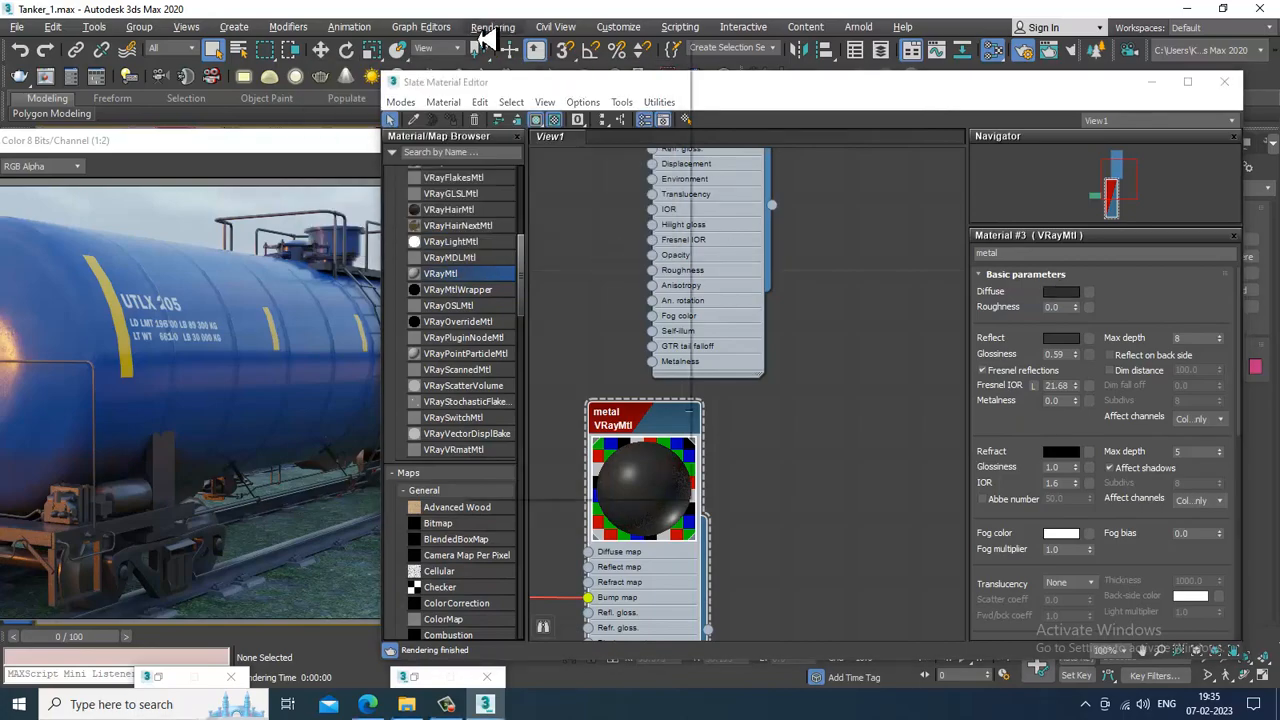
pyautogui.click(514, 49)
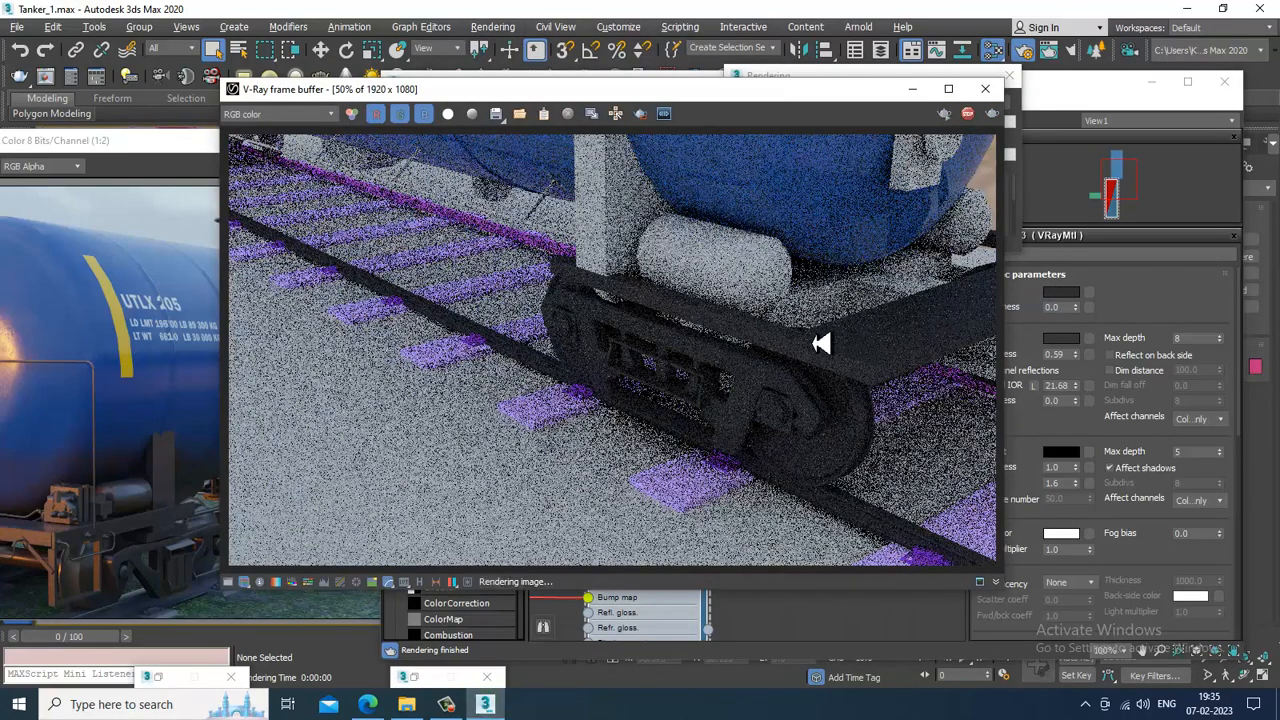
pyautogui.click(985, 88)
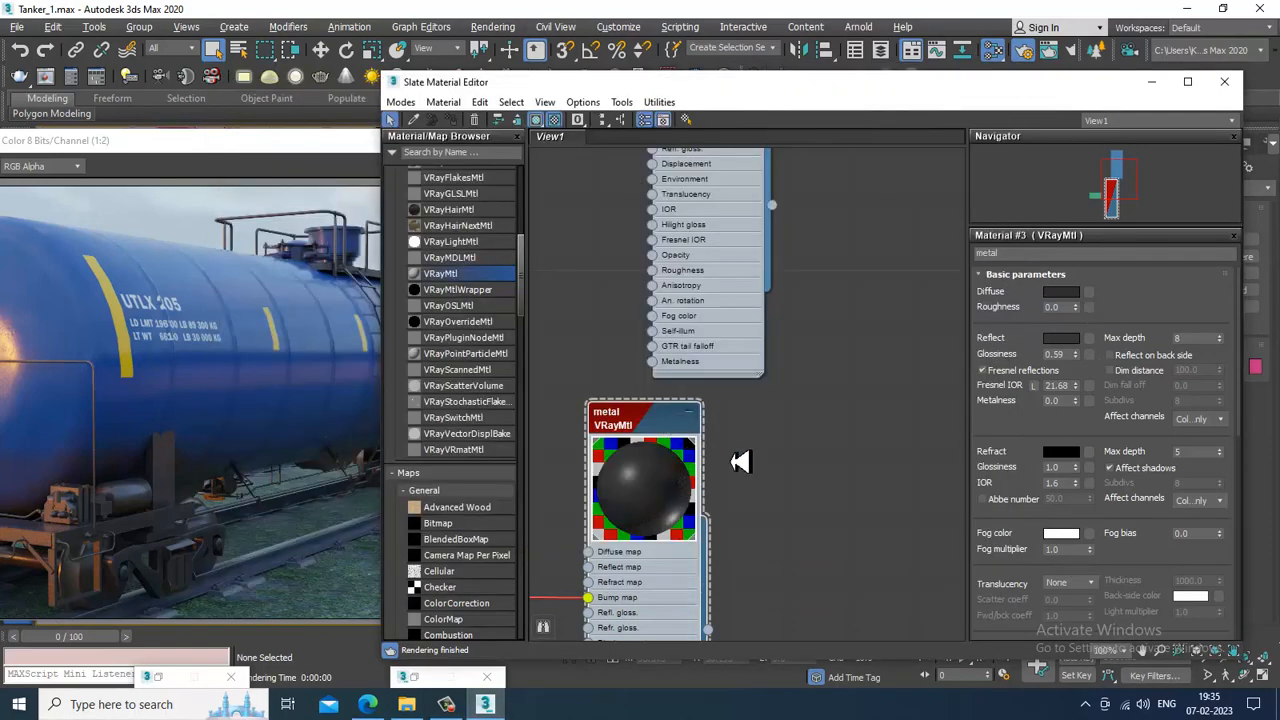
# Step: Change the metal material's bump Noise map to size 0.5 and the Fractal noise type
pyautogui.scroll(-10, 1050, 450)
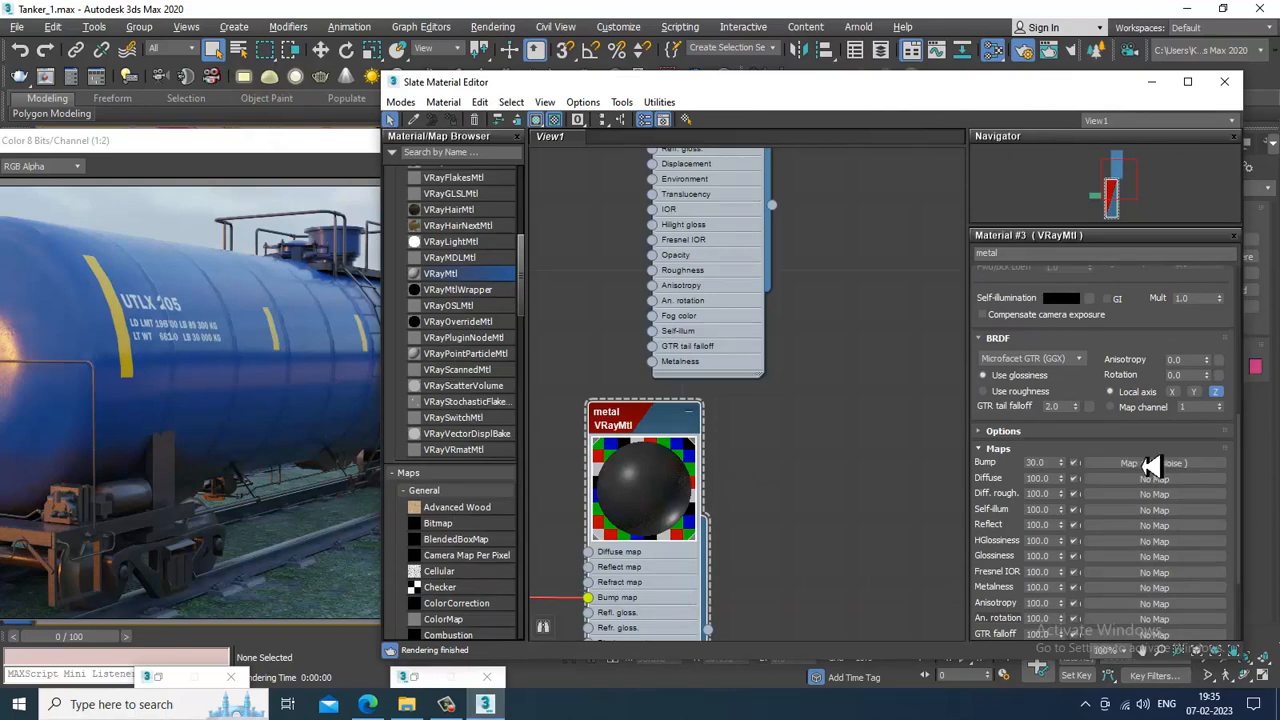
pyautogui.click(1150, 468)
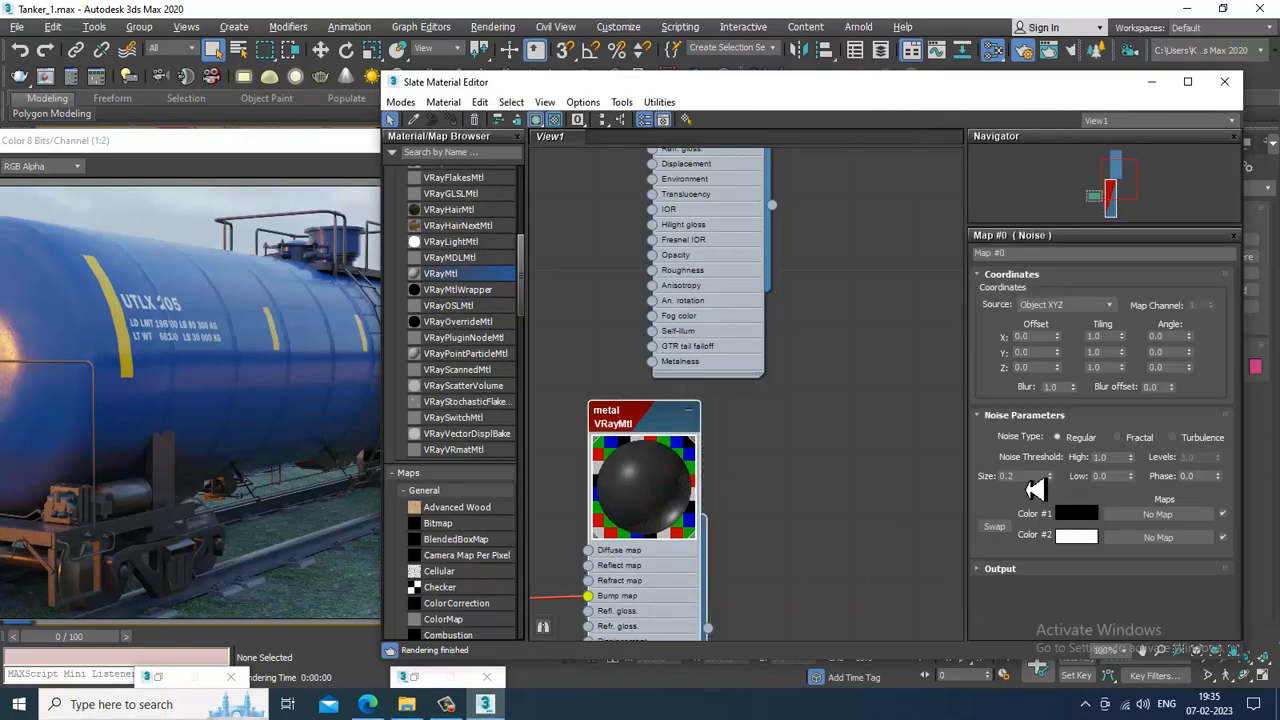
pyautogui.doubleClick(1025, 477)
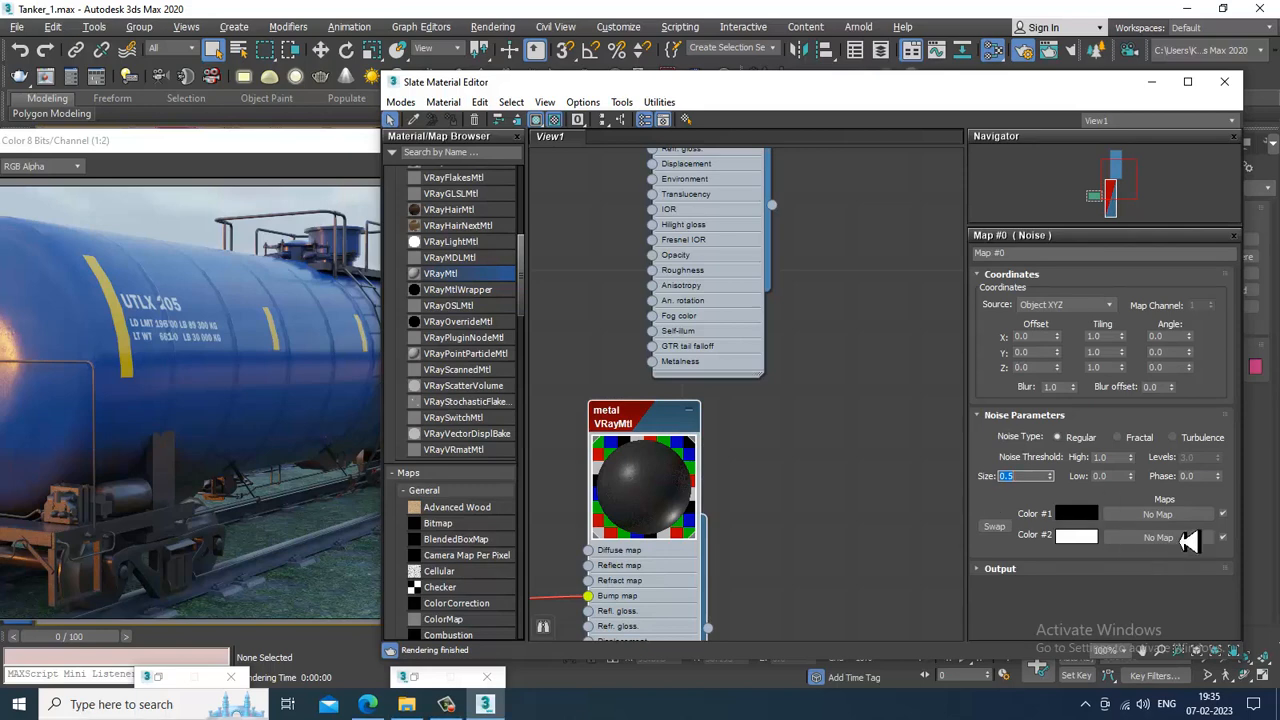
pyautogui.click(1133, 442)
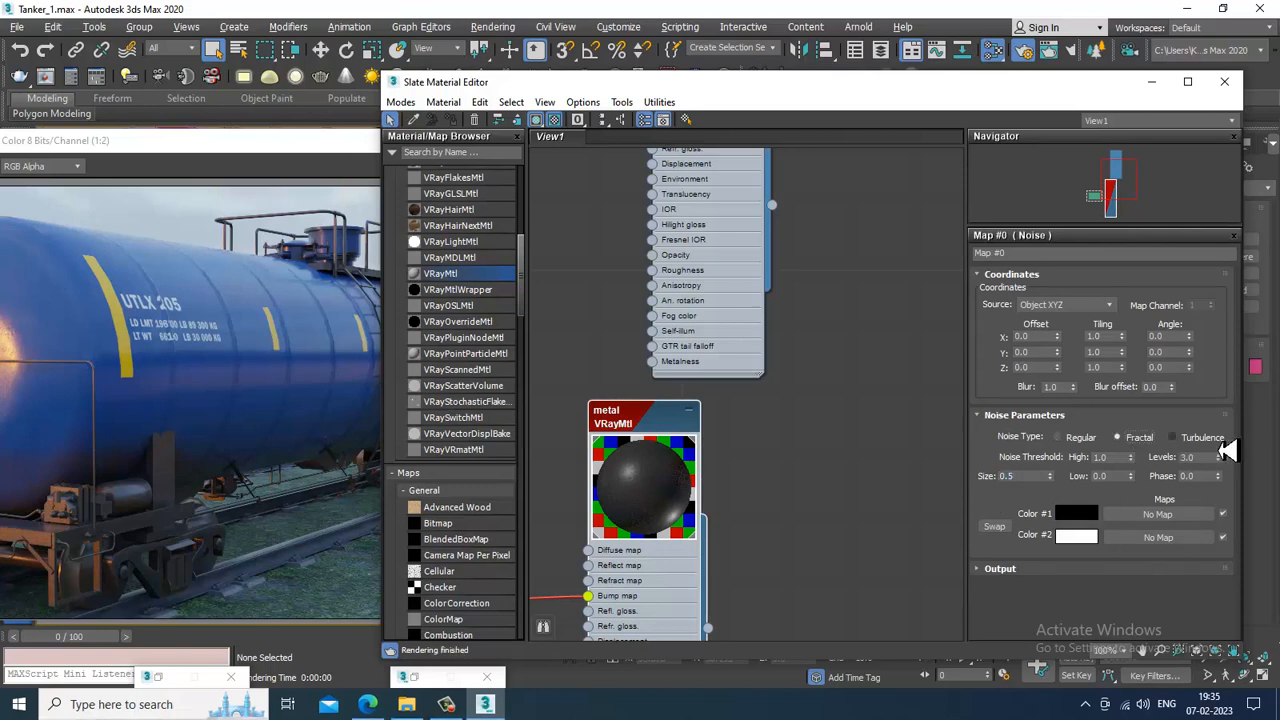
# Step: Render the bogie close-up to judge the fractal noise bump on the metal
pyautogui.click(493, 26)
pyautogui.click(510, 46)
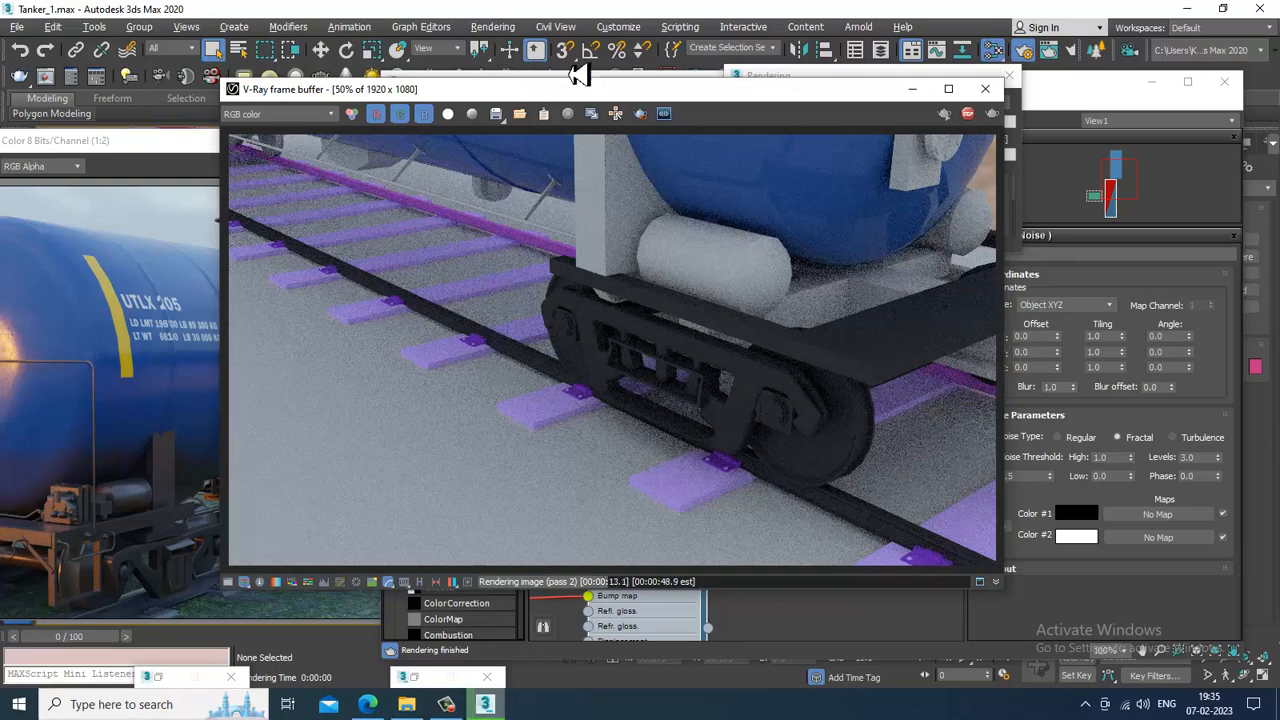
pyautogui.click(985, 89)
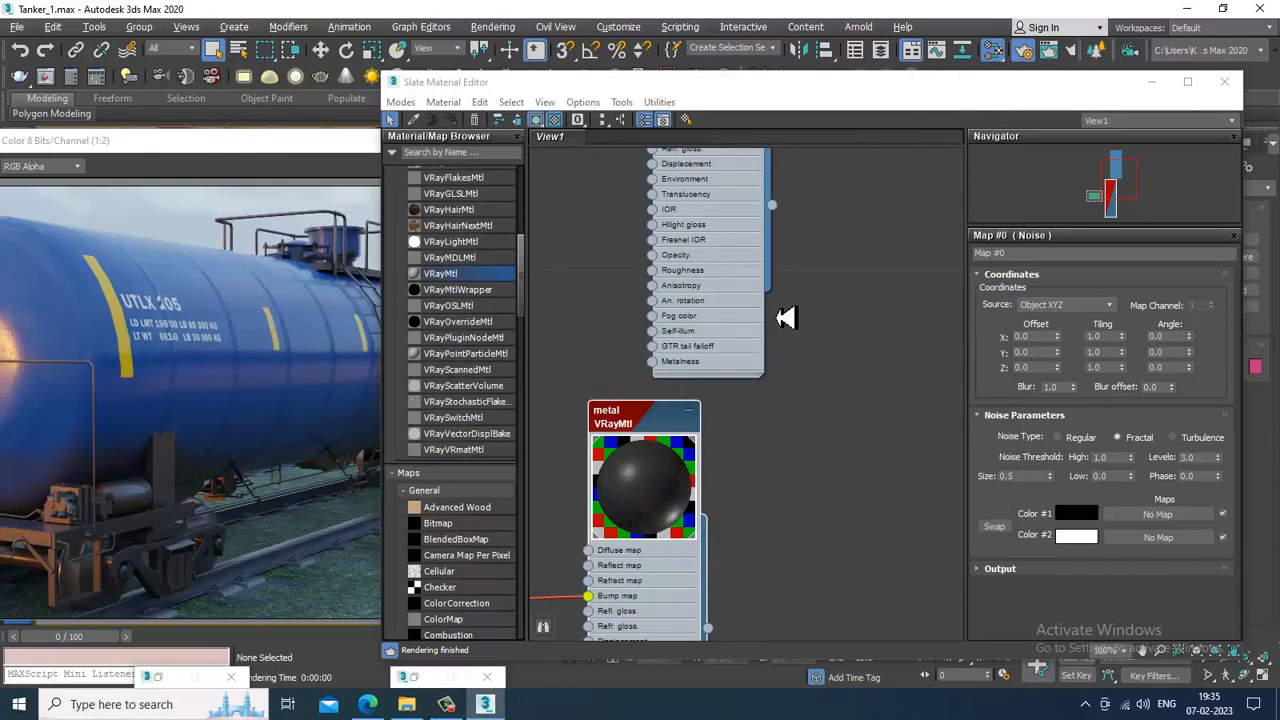
# Step: Assign the metal material to the bogie side frame, its inner parts and bearing covers, the corner grab bar and step, the end handrail and both small cylindrical tanks
pyautogui.click(1160, 89)
pyautogui.scroll(-5, 880, 400)
pyautogui.keyDown('alt'); pyautogui.moveTo(880, 400); pyautogui.dragTo(962, 346, button='middle'); pyautogui.keyUp('alt')
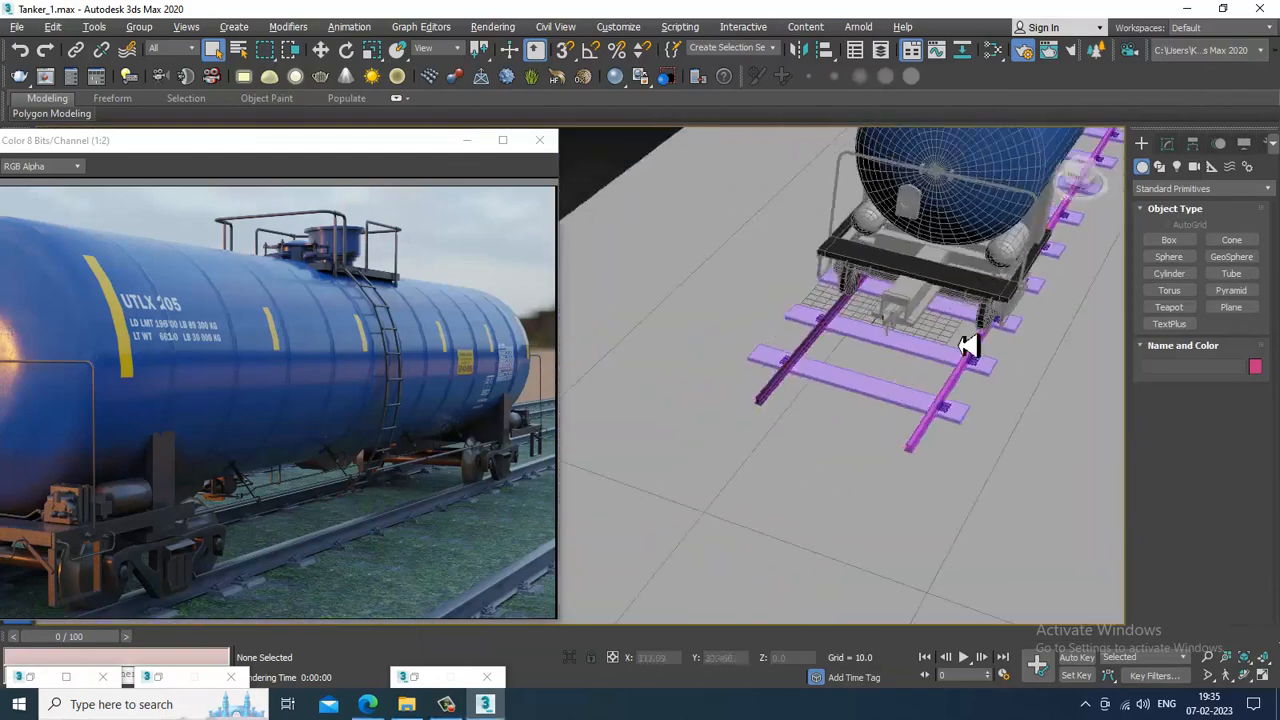
pyautogui.scroll(8, 886, 330)
pyautogui.click(912, 290)
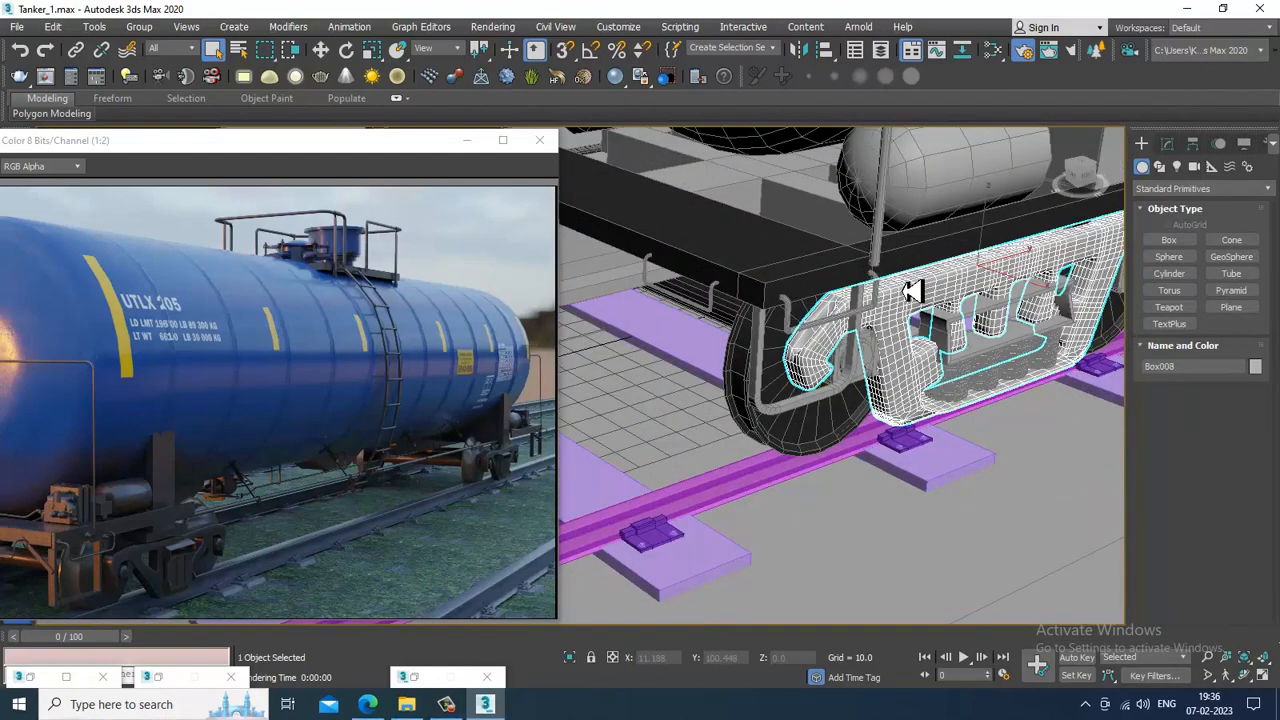
pyautogui.keyDown('ctrl'); pyautogui.click(857, 387); pyautogui.keyUp('ctrl')
pyautogui.keyDown('ctrl'); pyautogui.click(945, 337); pyautogui.keyUp('ctrl')
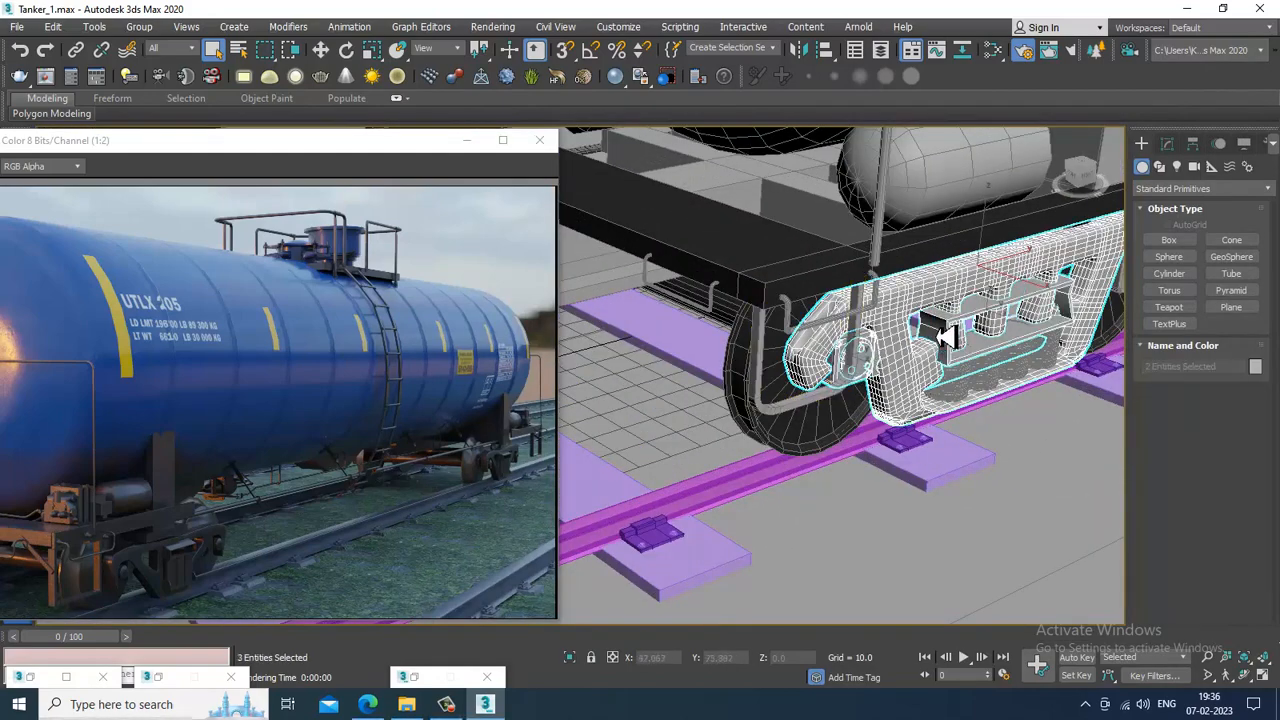
pyautogui.keyDown('alt'); pyautogui.moveTo(1013, 347); pyautogui.dragTo(990, 322, button='middle'); pyautogui.keyUp('alt')
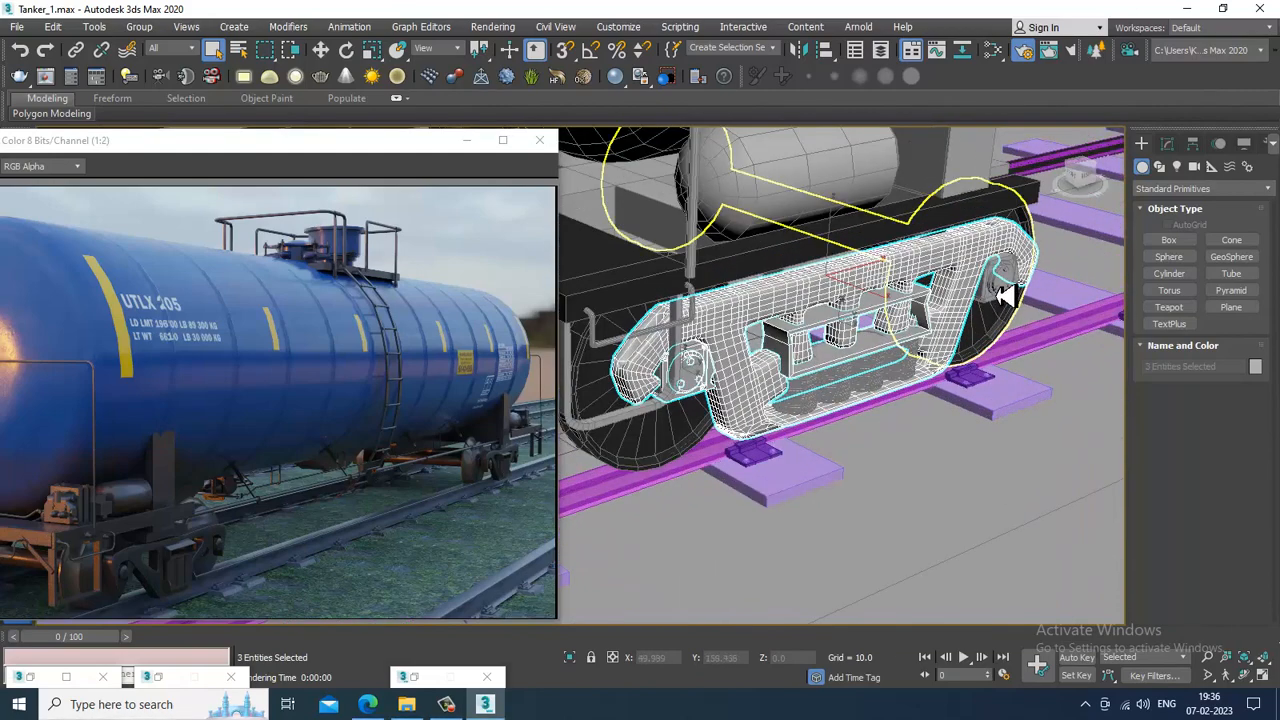
pyautogui.keyDown('ctrl'); pyautogui.click(1005, 293); pyautogui.keyUp('ctrl')
pyautogui.keyDown('ctrl'); pyautogui.click(664, 342); pyautogui.keyUp('ctrl')
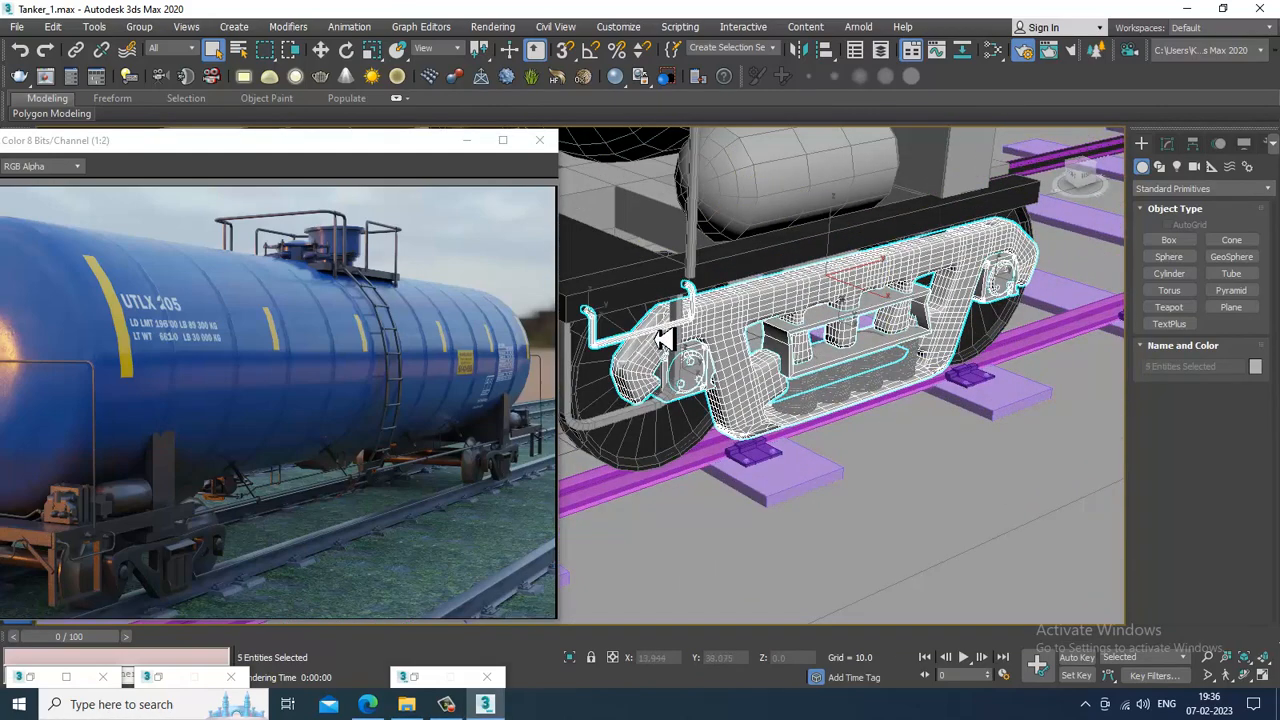
pyautogui.keyDown('ctrl'); pyautogui.click(633, 427); pyautogui.keyUp('ctrl')
pyautogui.keyDown('ctrl'); pyautogui.click(704, 295); pyautogui.keyUp('ctrl')
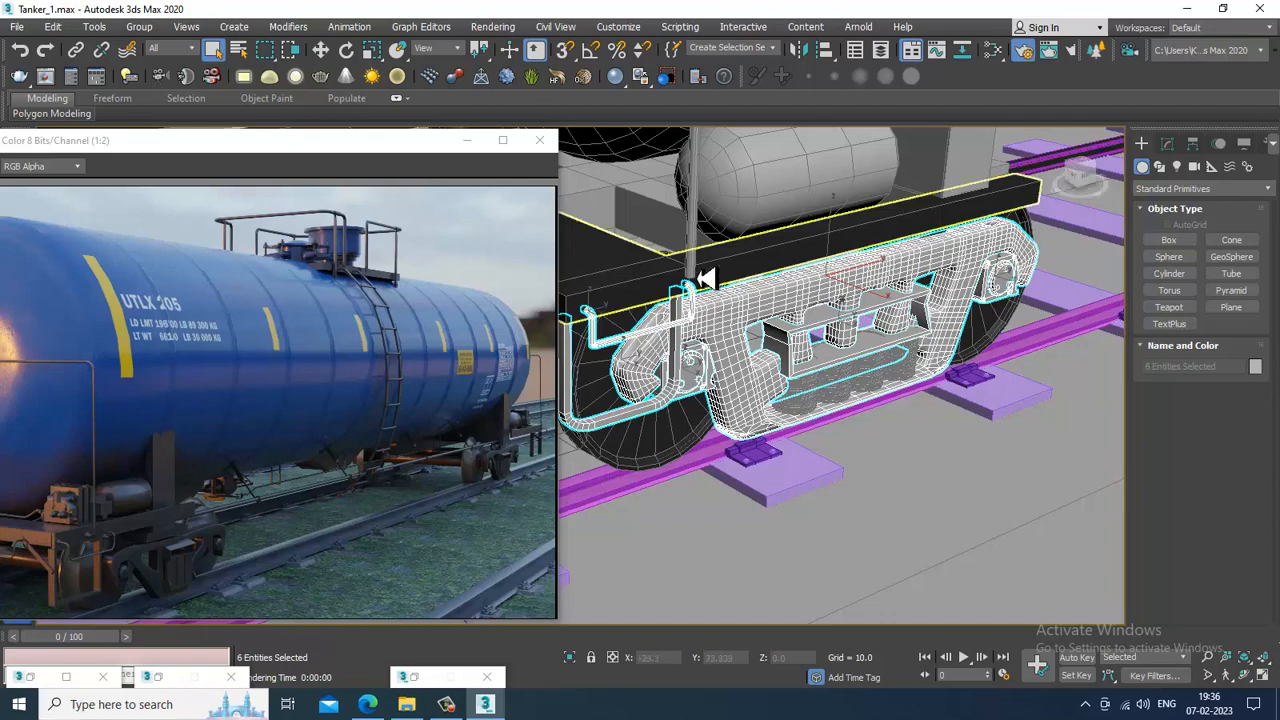
pyautogui.scroll(-3, 706, 273)
pyautogui.keyDown('alt'); pyautogui.moveTo(706, 273); pyautogui.dragTo(800, 236, button='middle'); pyautogui.keyUp('alt')
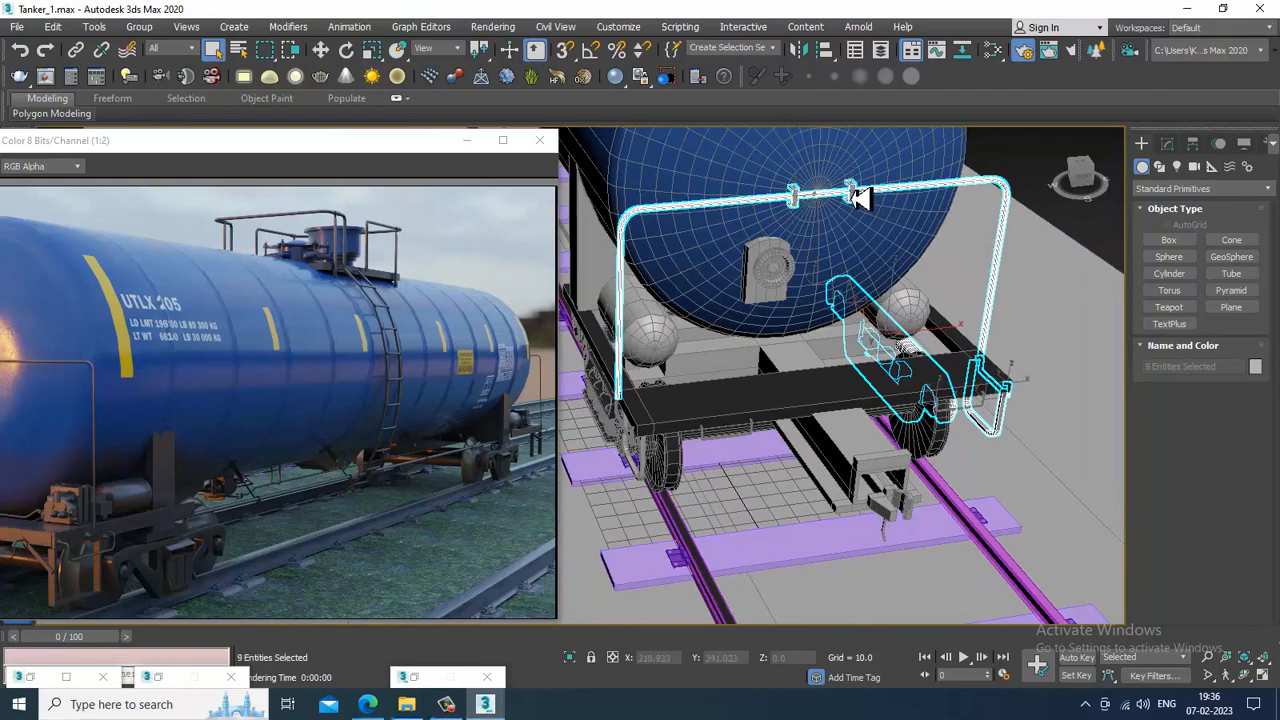
pyautogui.keyDown('ctrl'); pyautogui.click(651, 361); pyautogui.keyUp('ctrl')
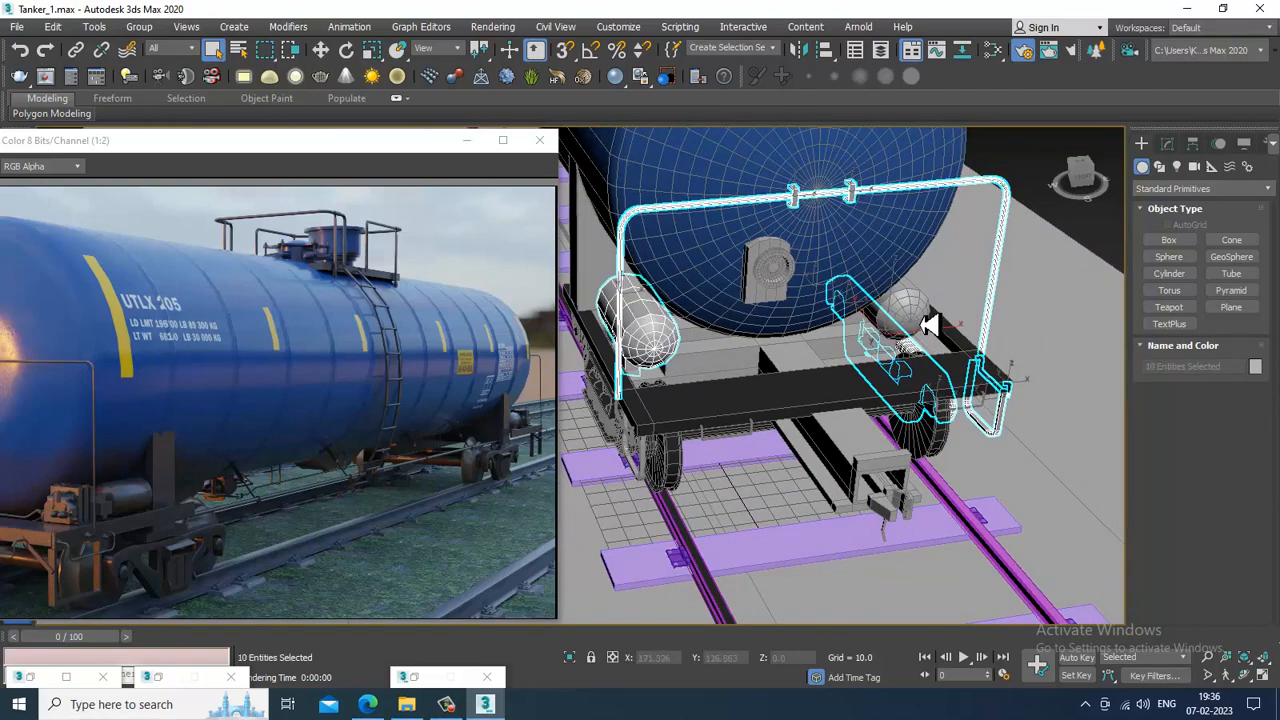
pyautogui.keyDown('ctrl'); pyautogui.click(930, 324); pyautogui.keyUp('ctrl')
pyautogui.press('m')
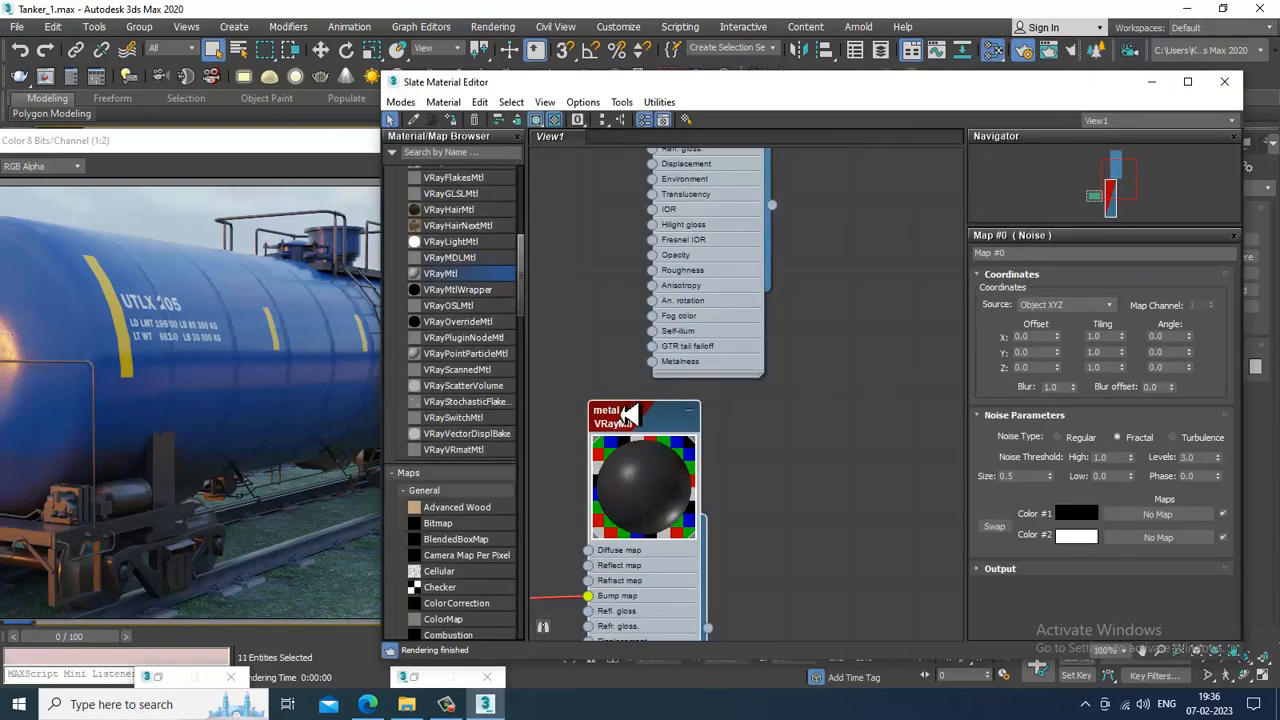
pyautogui.click(1152, 82)
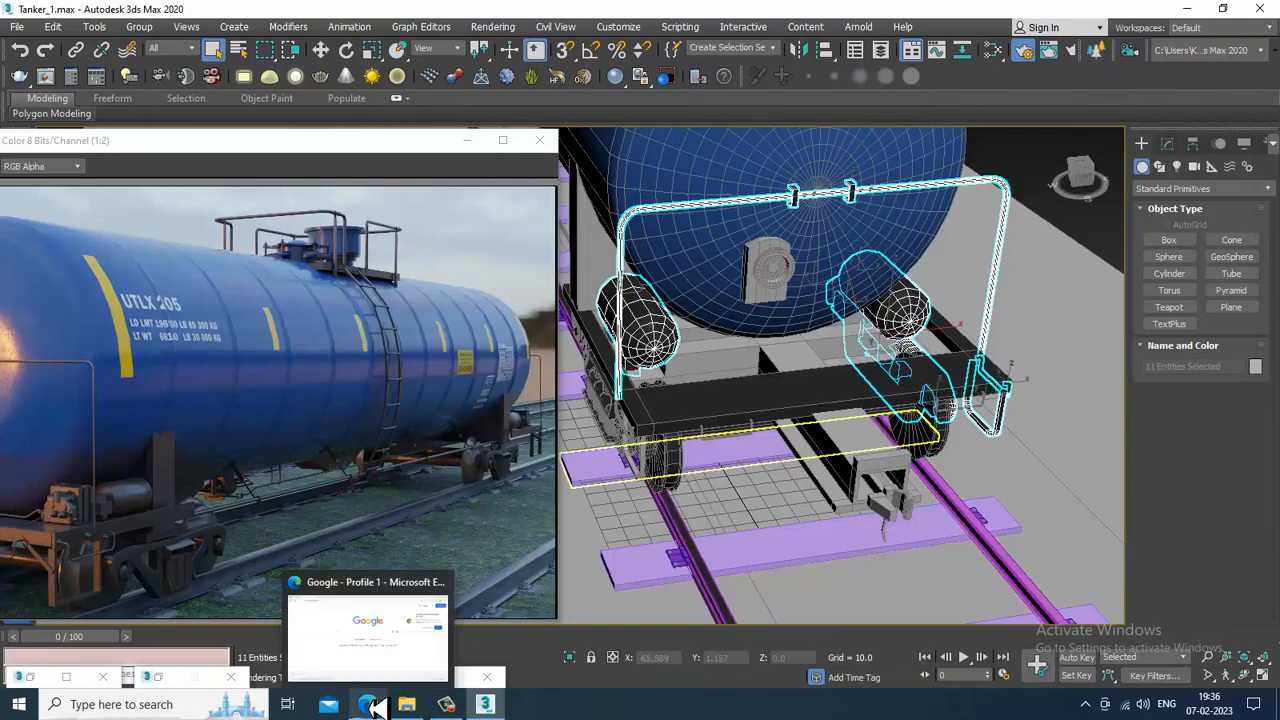
# Step: Switch to Microsoft Edge, search for polyhaven and open the Poly Haven website
pyautogui.click(369, 705)
pyautogui.click(286, 54)
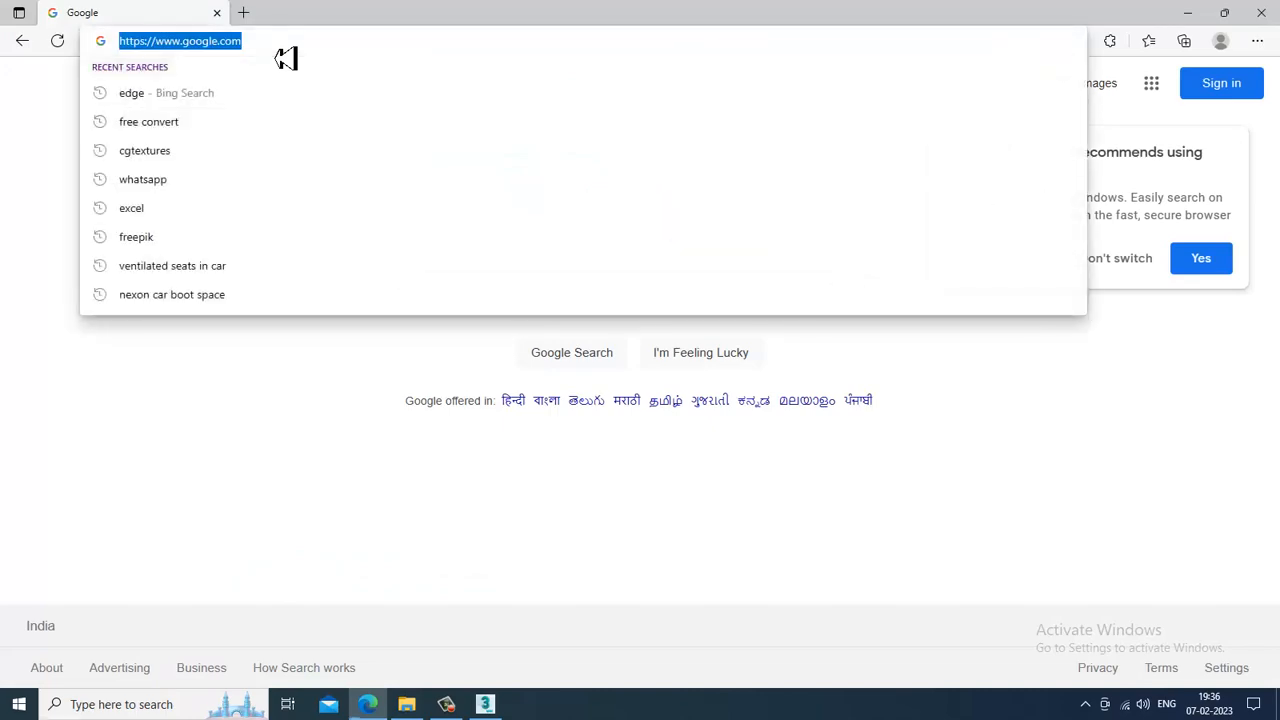
pyautogui.write('polyhaven')
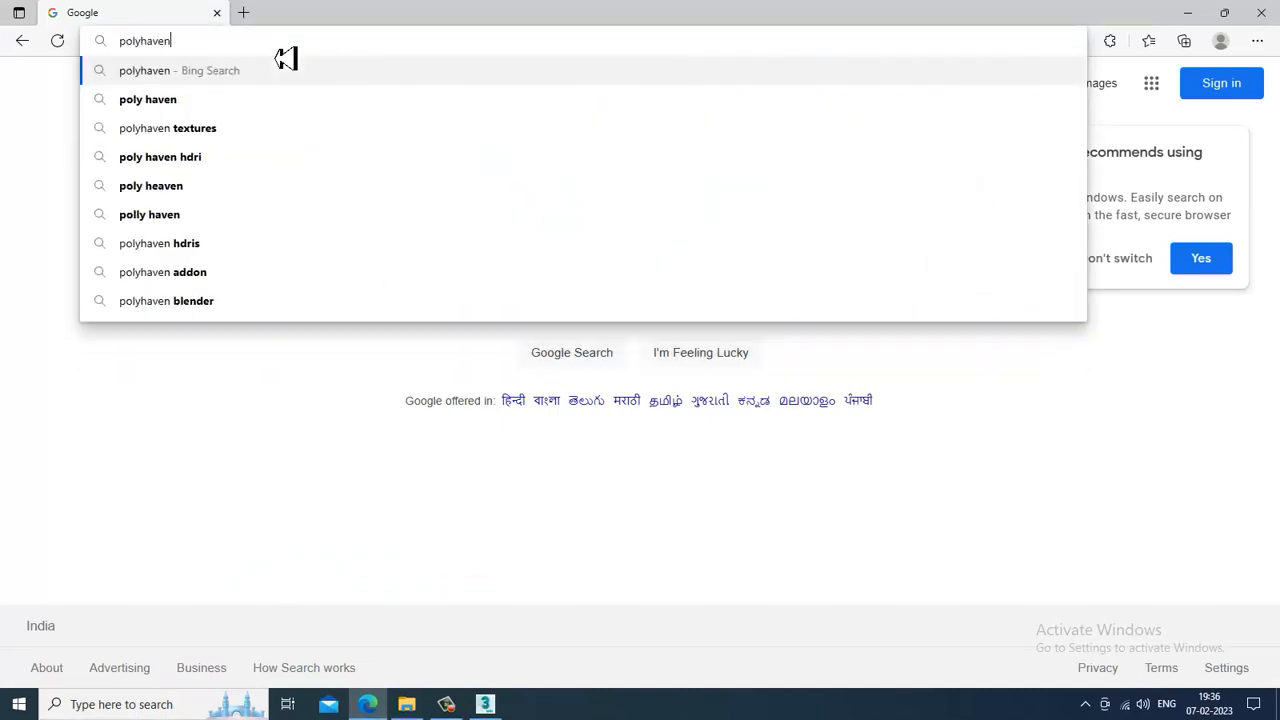
pyautogui.press('Return')
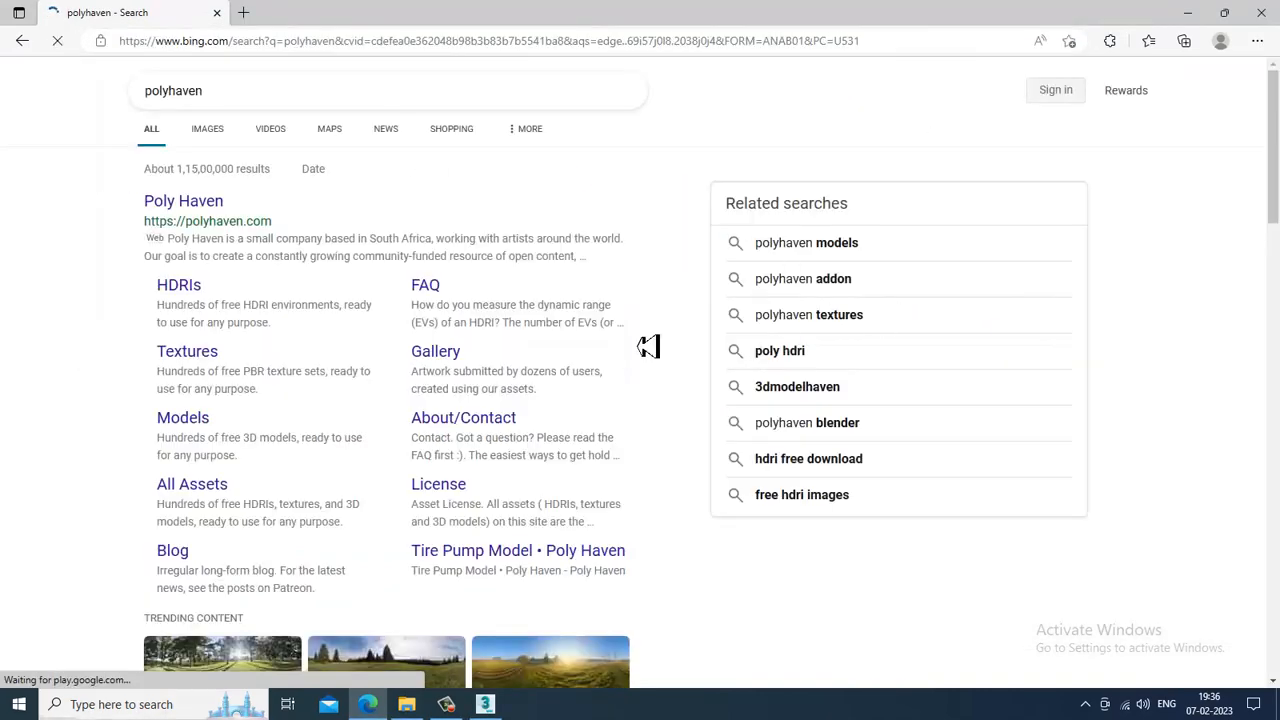
pyautogui.click(189, 207)
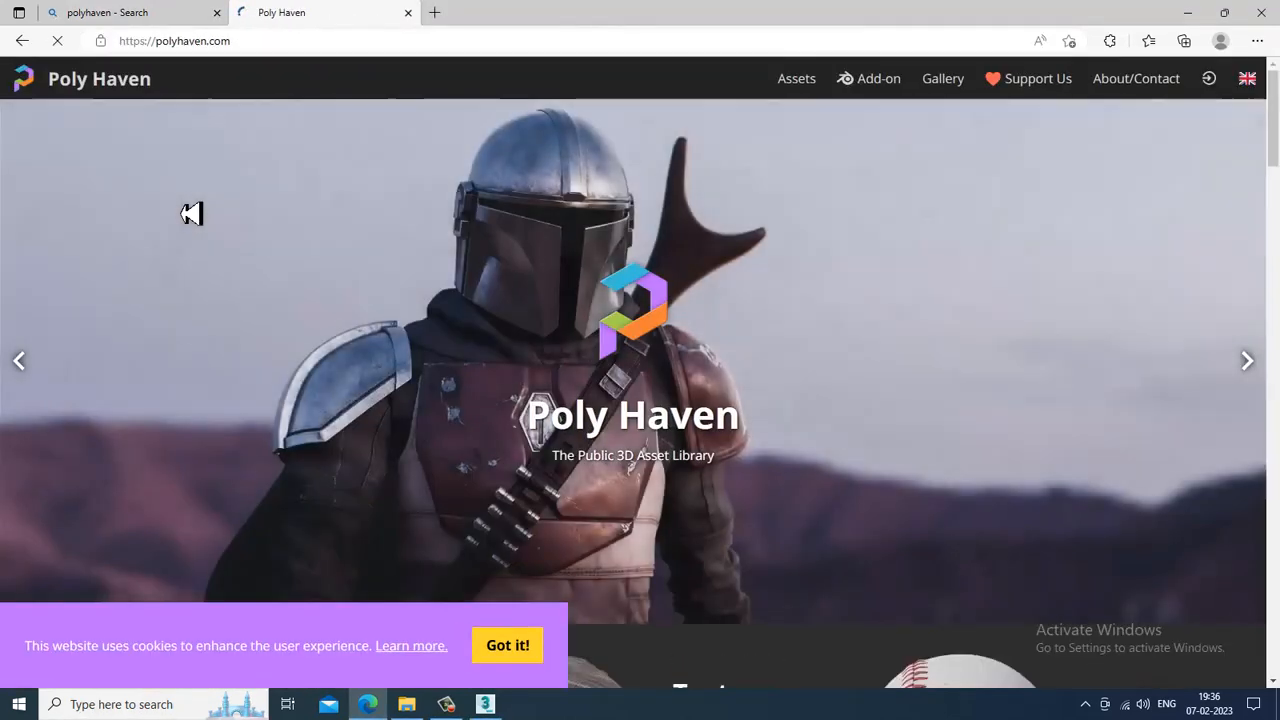
# Step: Open Poly Haven's HDRI library and filter it to the Sunrise/Sunset category
pyautogui.scroll(-3, 414, 457)
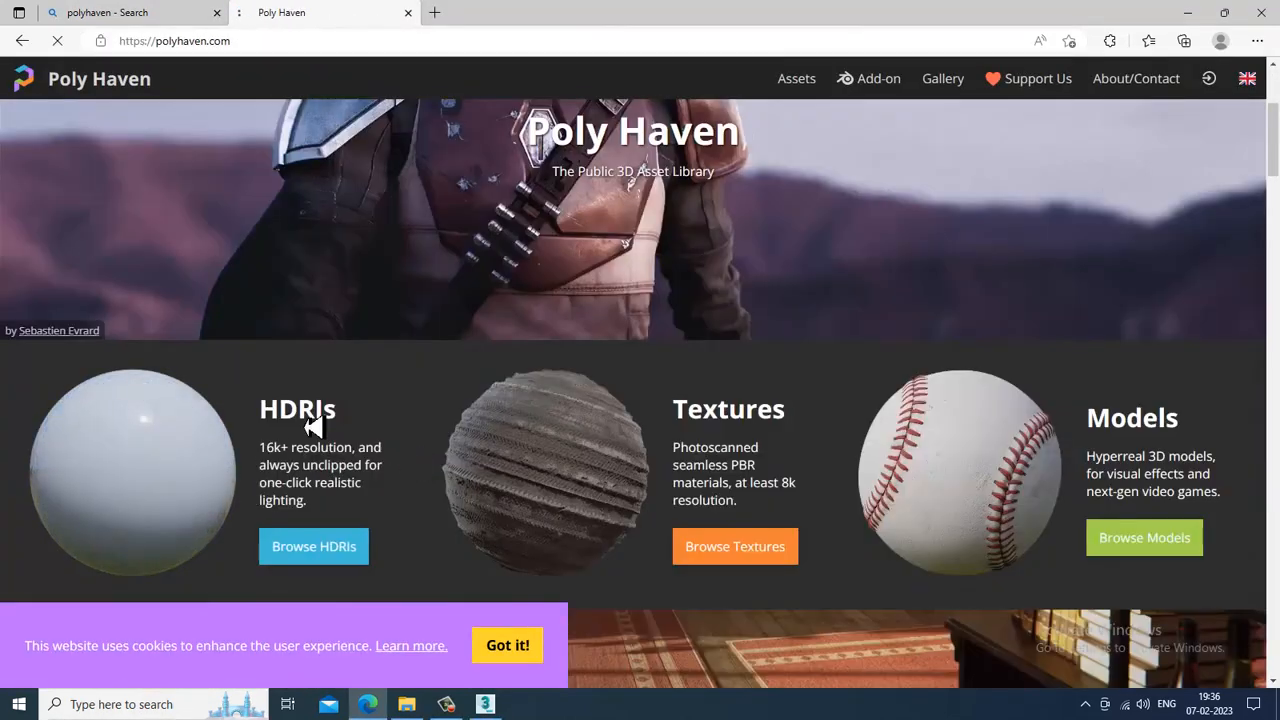
pyautogui.click(302, 546)
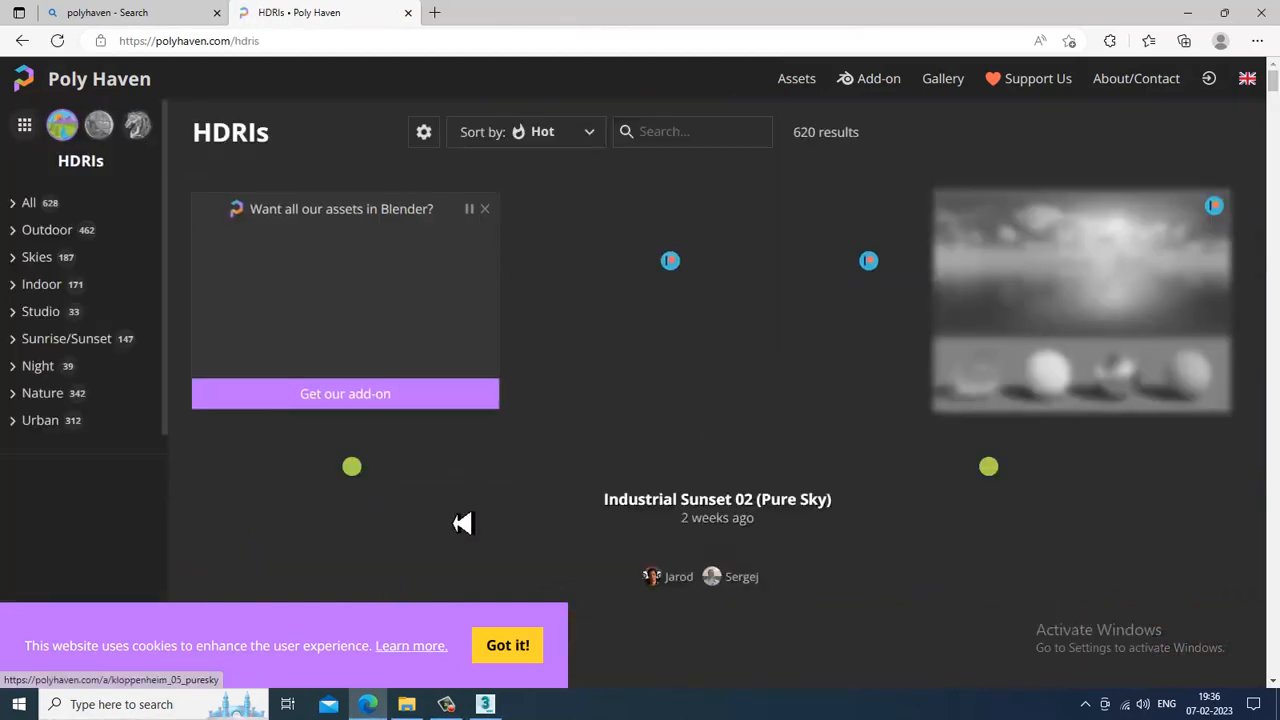
pyautogui.click(22, 342)
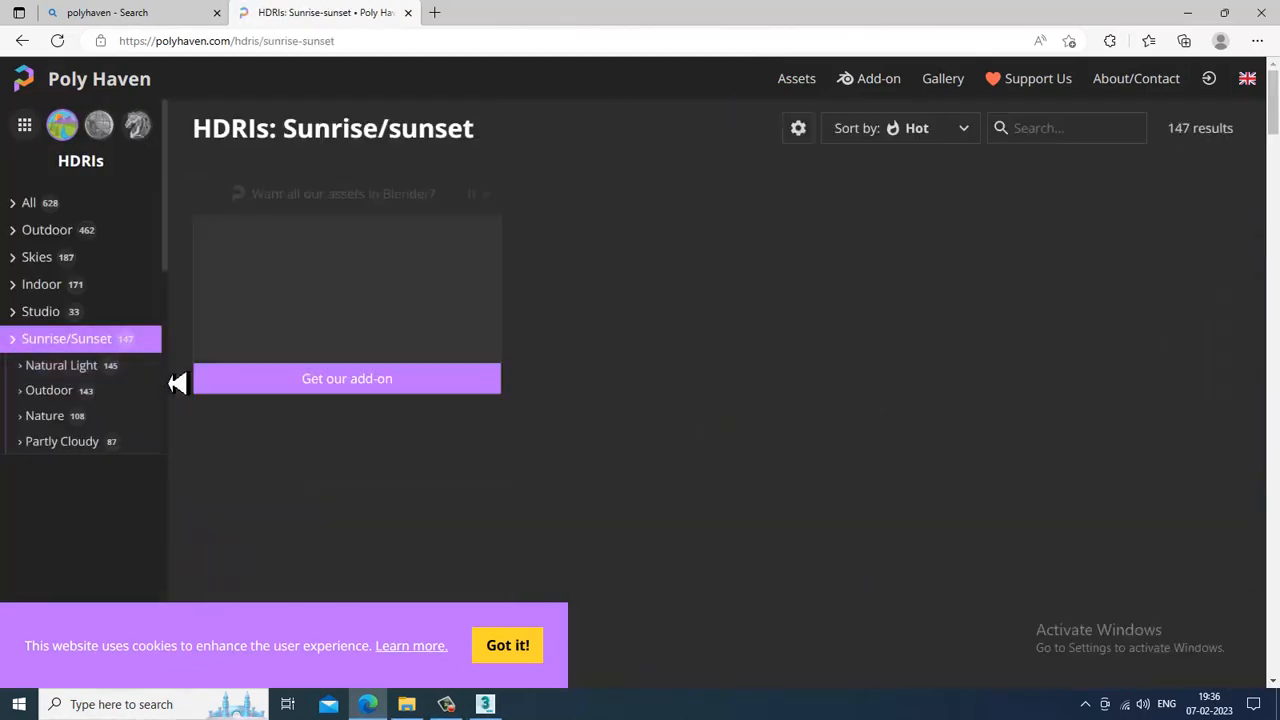
# Step: Download the Golf Course Sunrise HDRI as a 4K EXR and return to the Sunrise/Sunset list
pyautogui.scroll(-5, 966, 497)
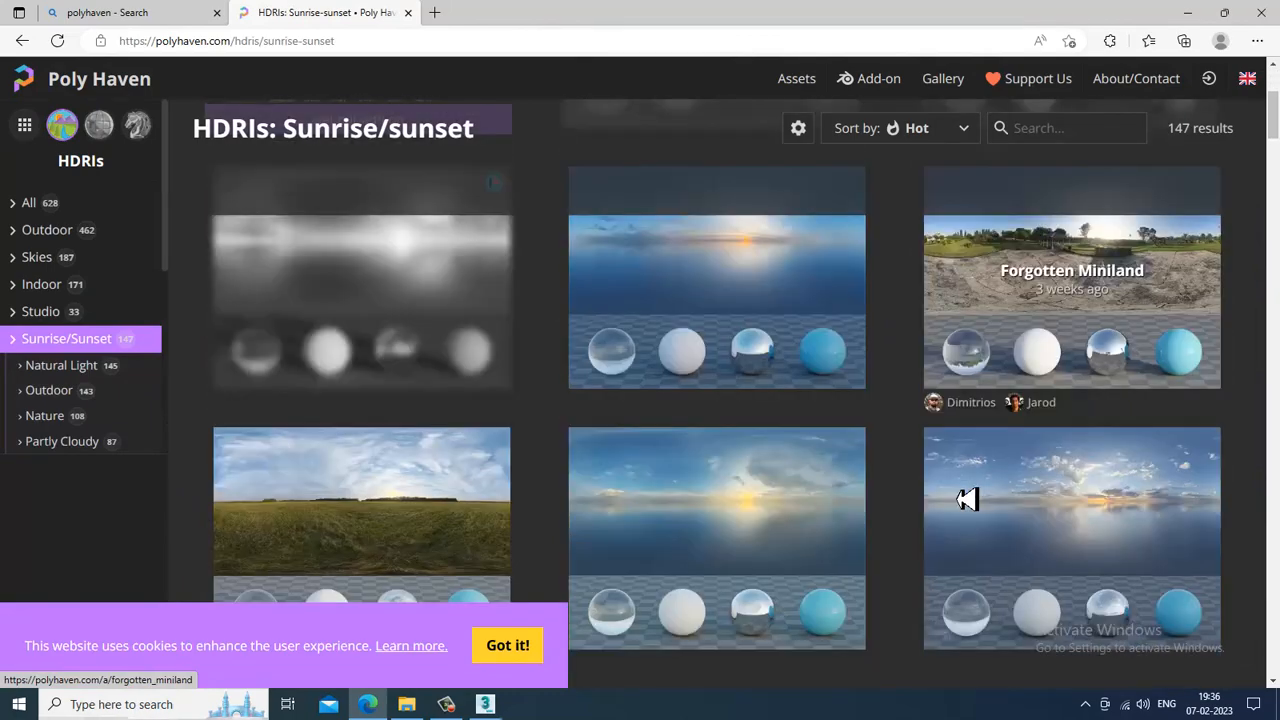
pyautogui.scroll(-4, 966, 499)
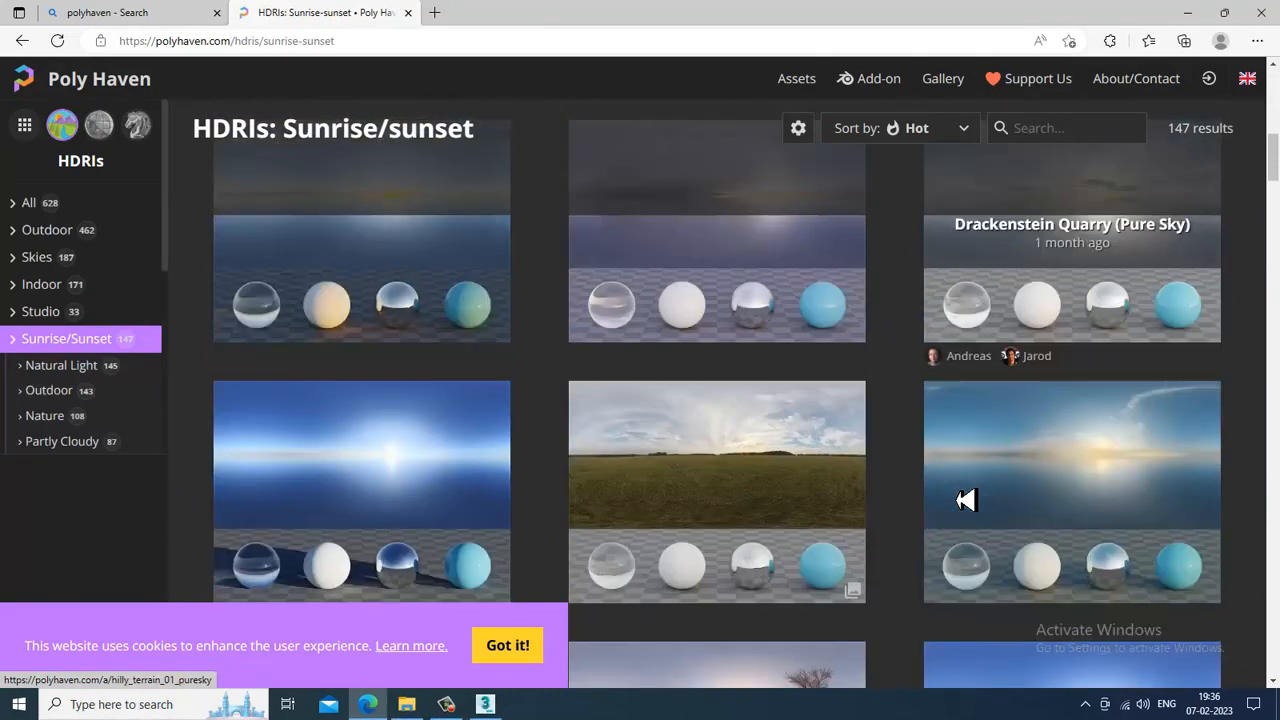
pyautogui.scroll(-3, 966, 499)
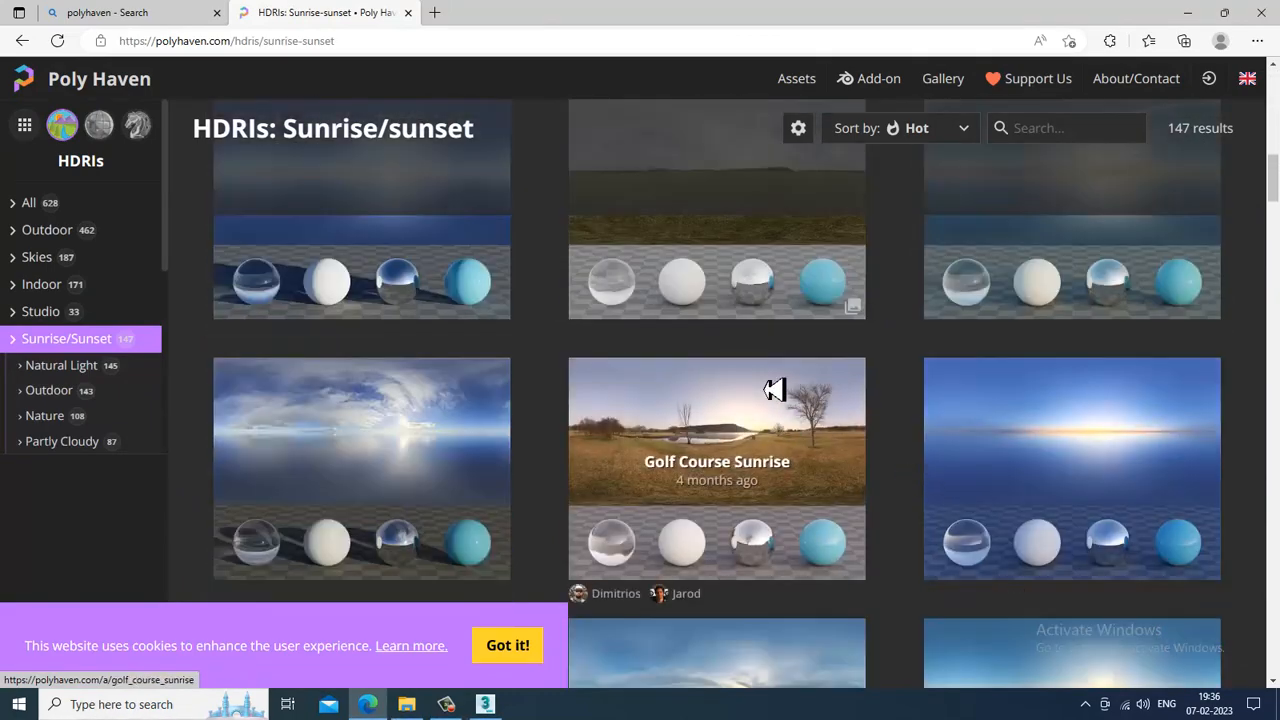
pyautogui.click(775, 390)
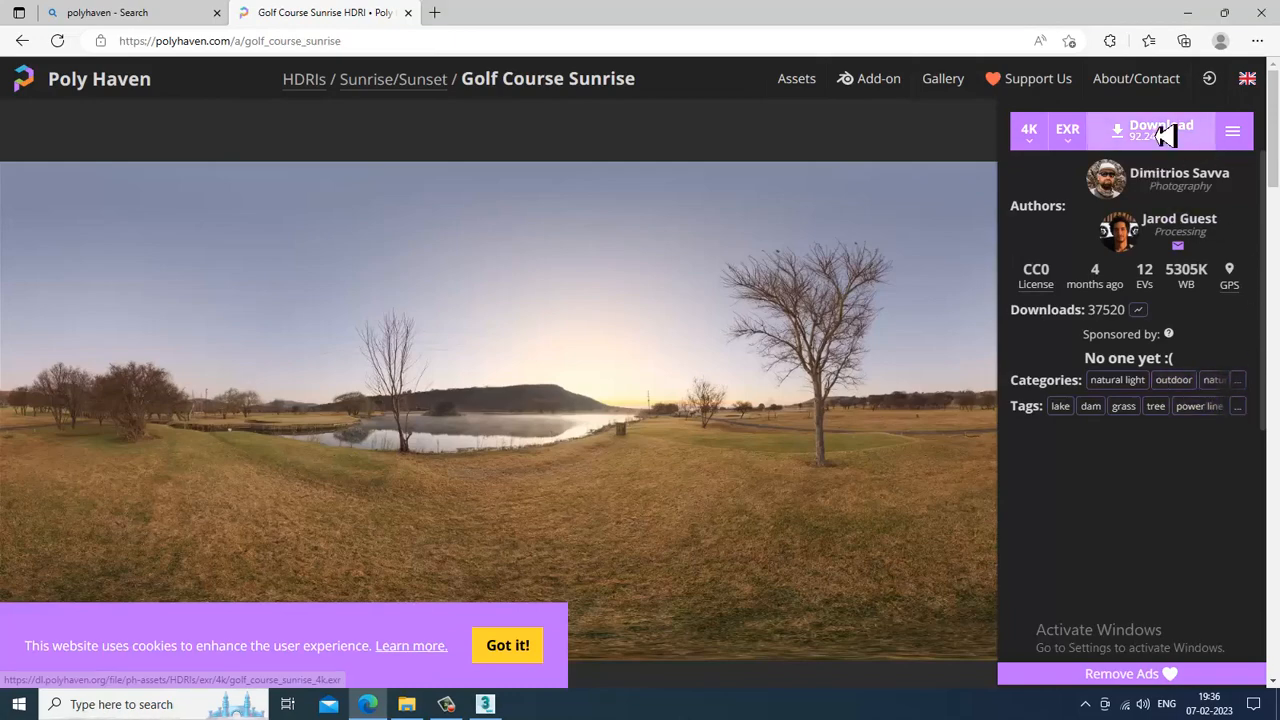
pyautogui.click(1165, 135)
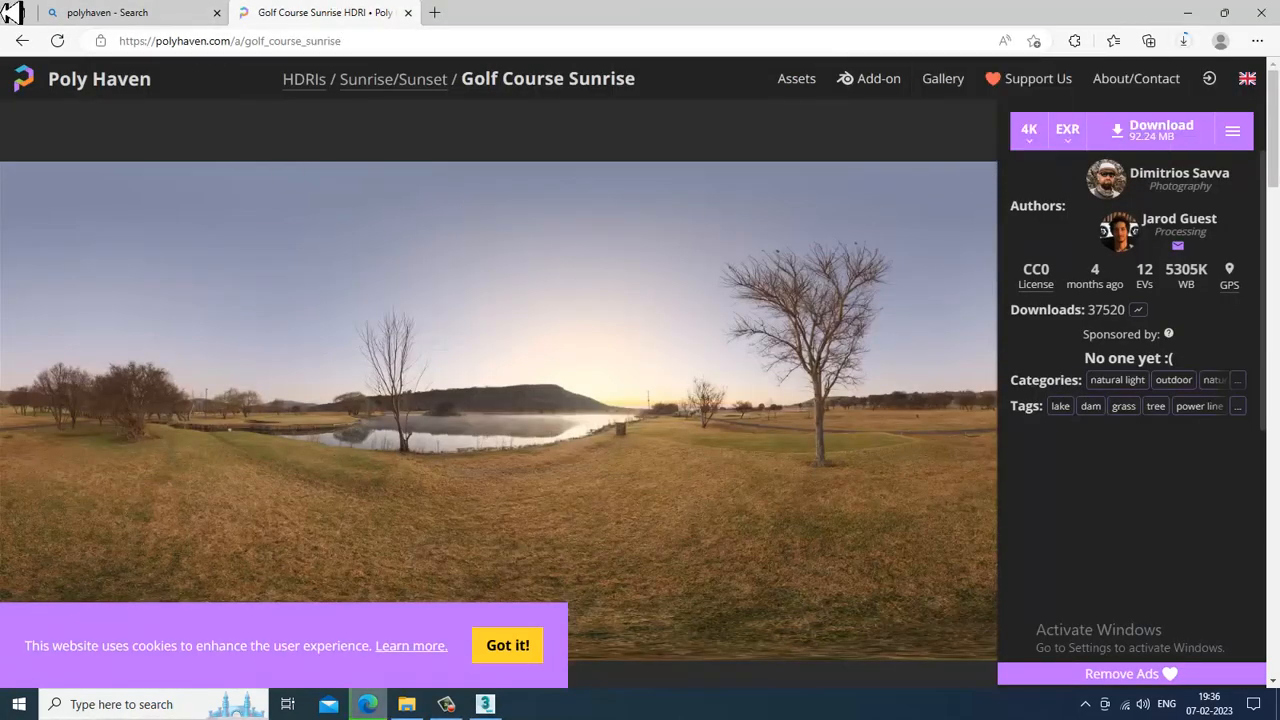
pyautogui.click(22, 40)
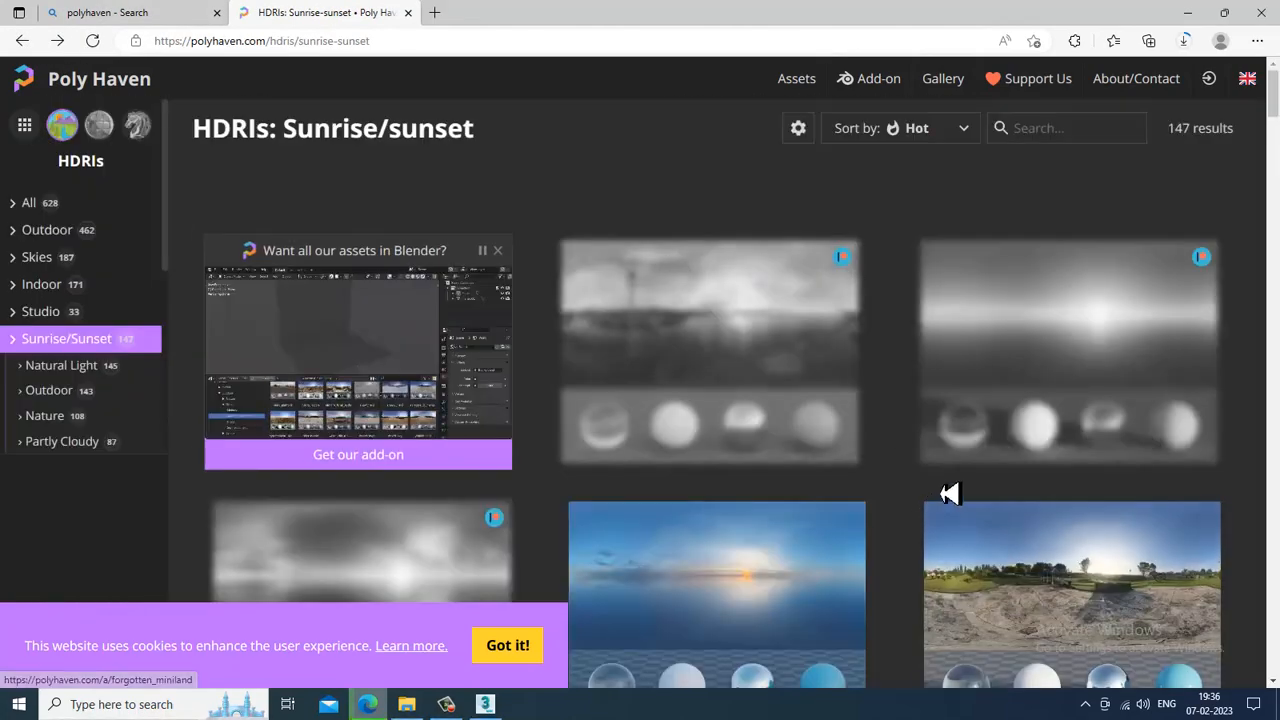
# Step: Download the Gothic Manor 01 HDRI from the Sunrise/Sunset list as a 4K EXR and return to 3ds Max
pyautogui.scroll(-8, 914, 508)
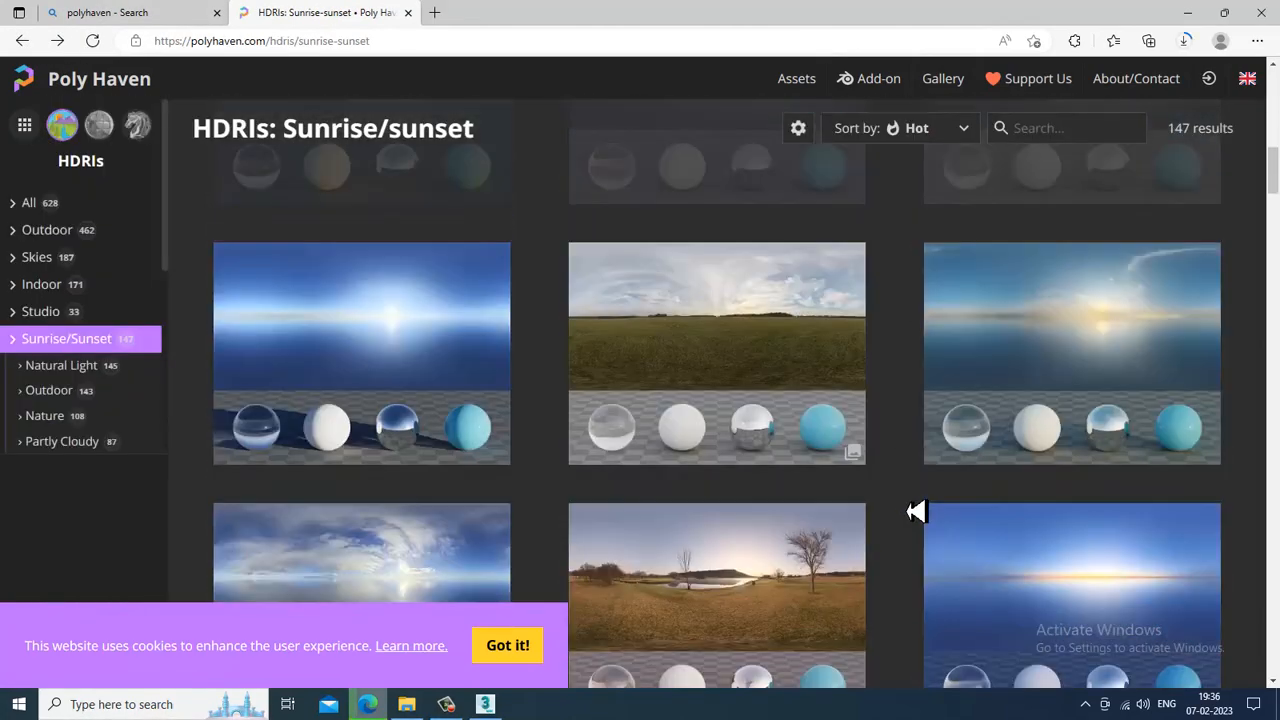
pyautogui.scroll(-10, 916, 511)
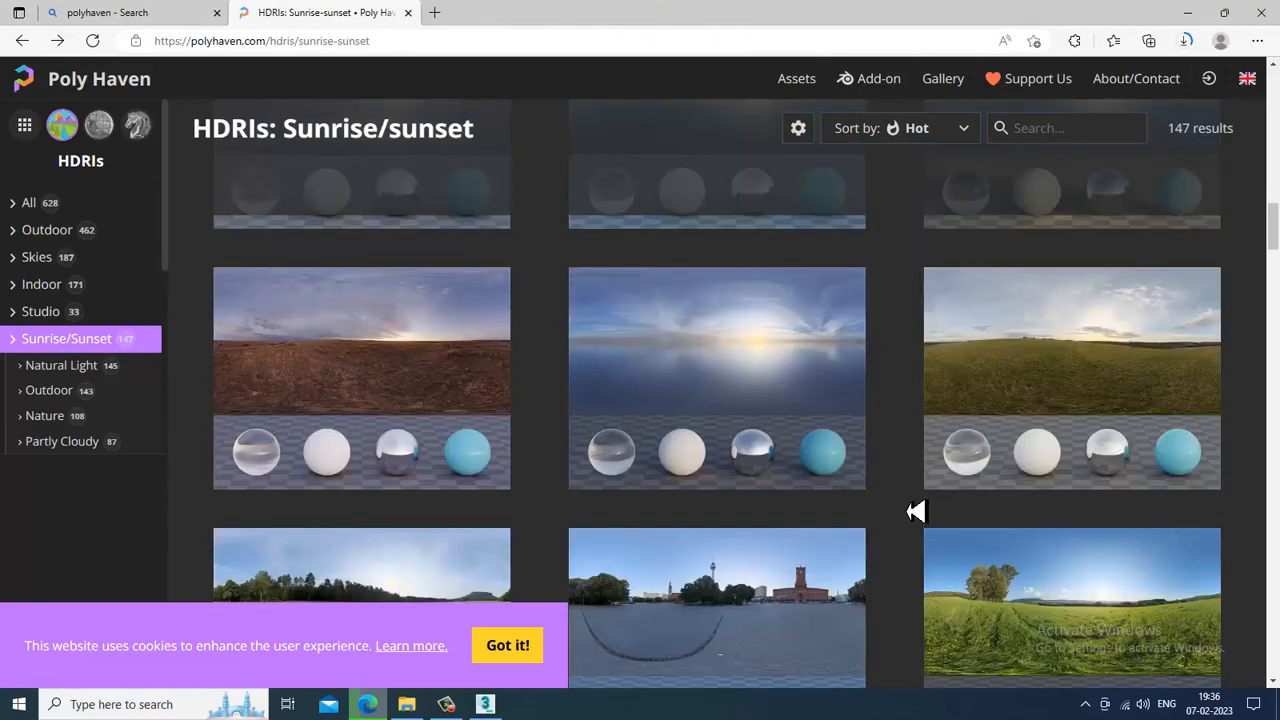
pyautogui.scroll(-3, 916, 511)
pyautogui.scroll(-1, 916, 511)
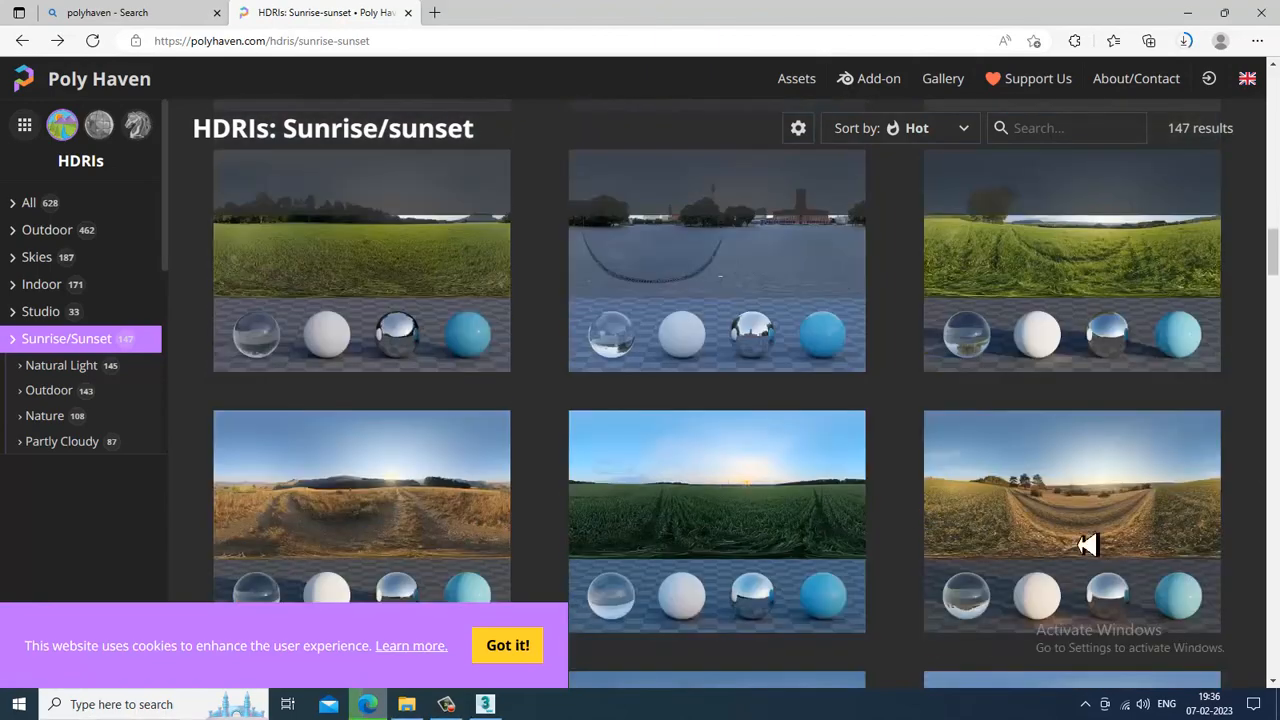
pyautogui.scroll(-8, 1218, 543)
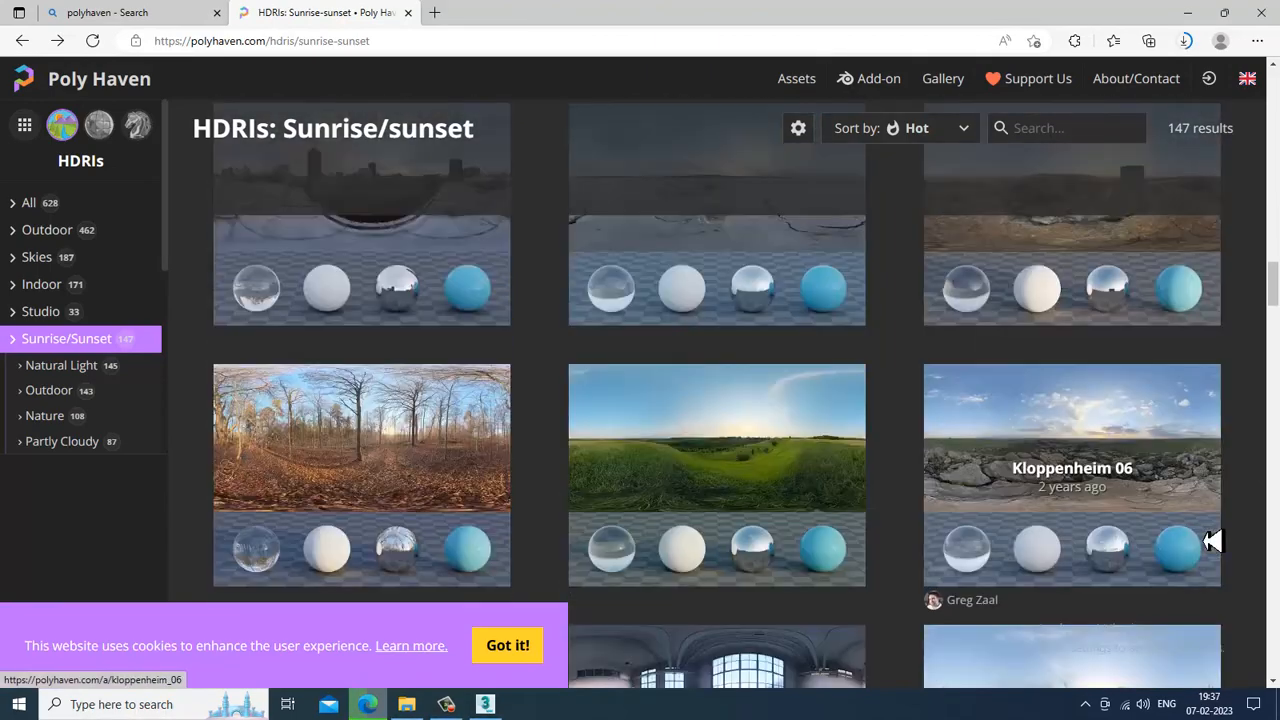
pyautogui.scroll(-4, 1212, 540)
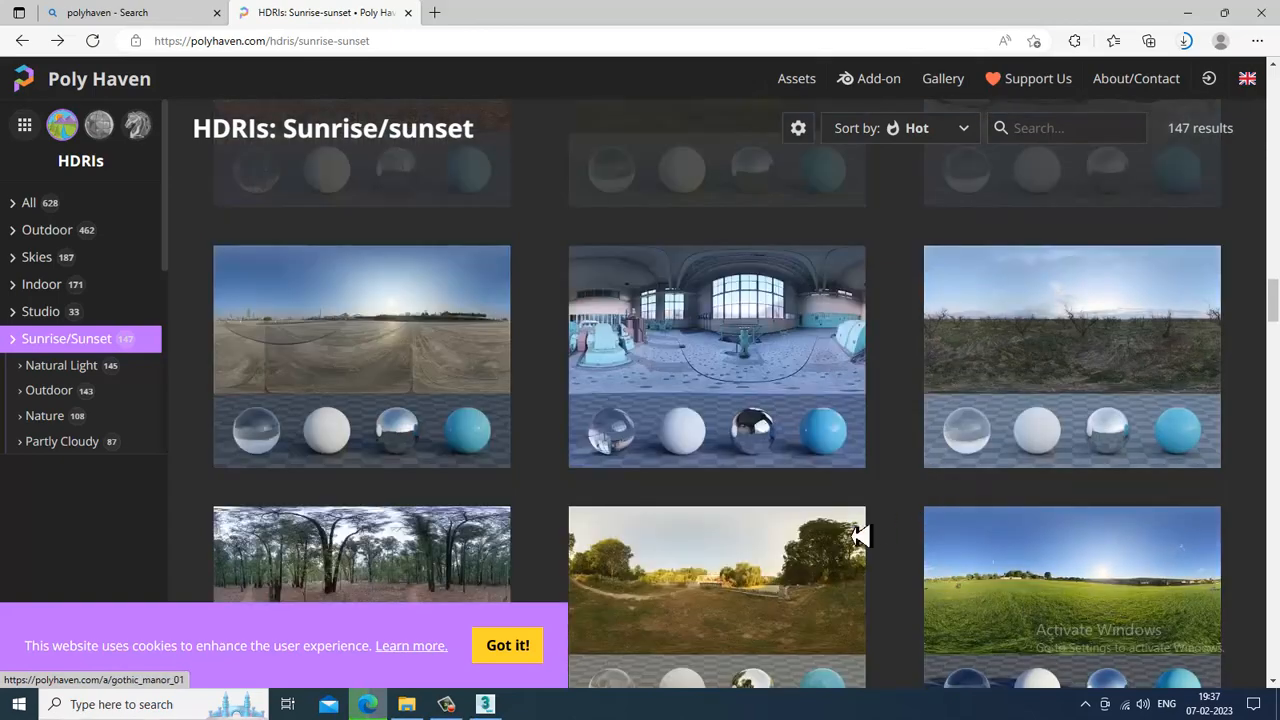
pyautogui.click(736, 541)
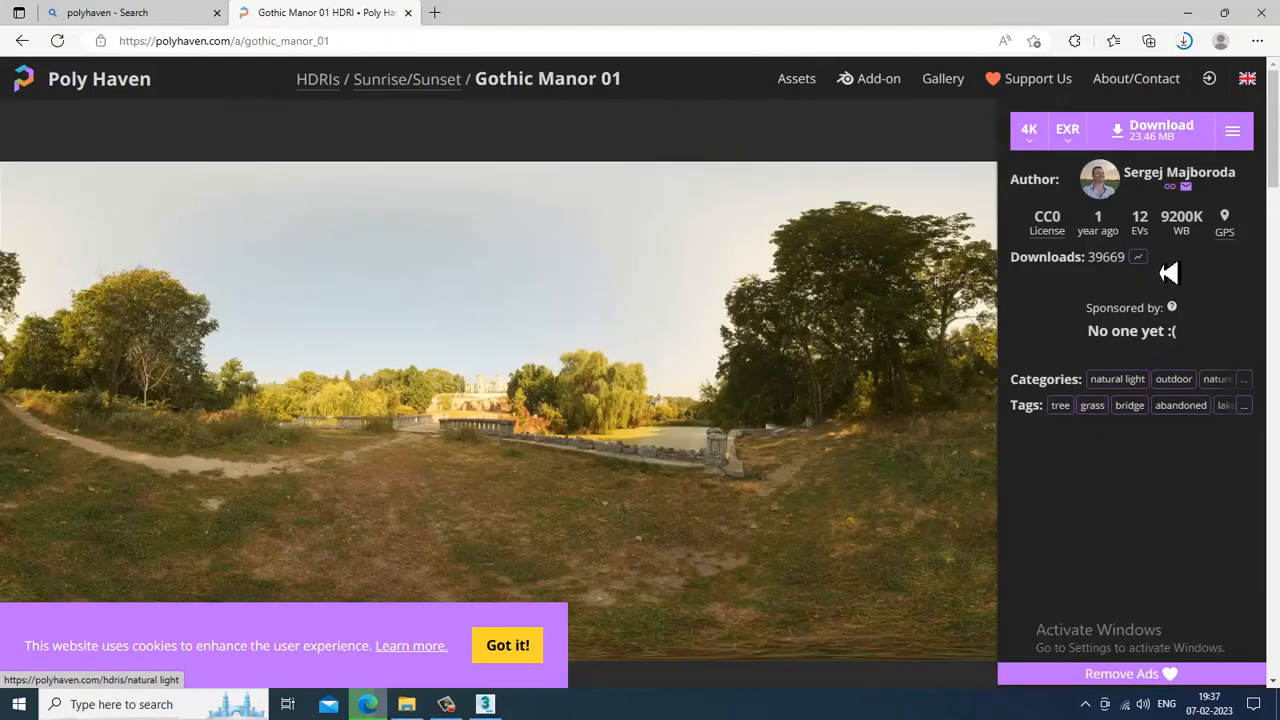
pyautogui.click(1160, 143)
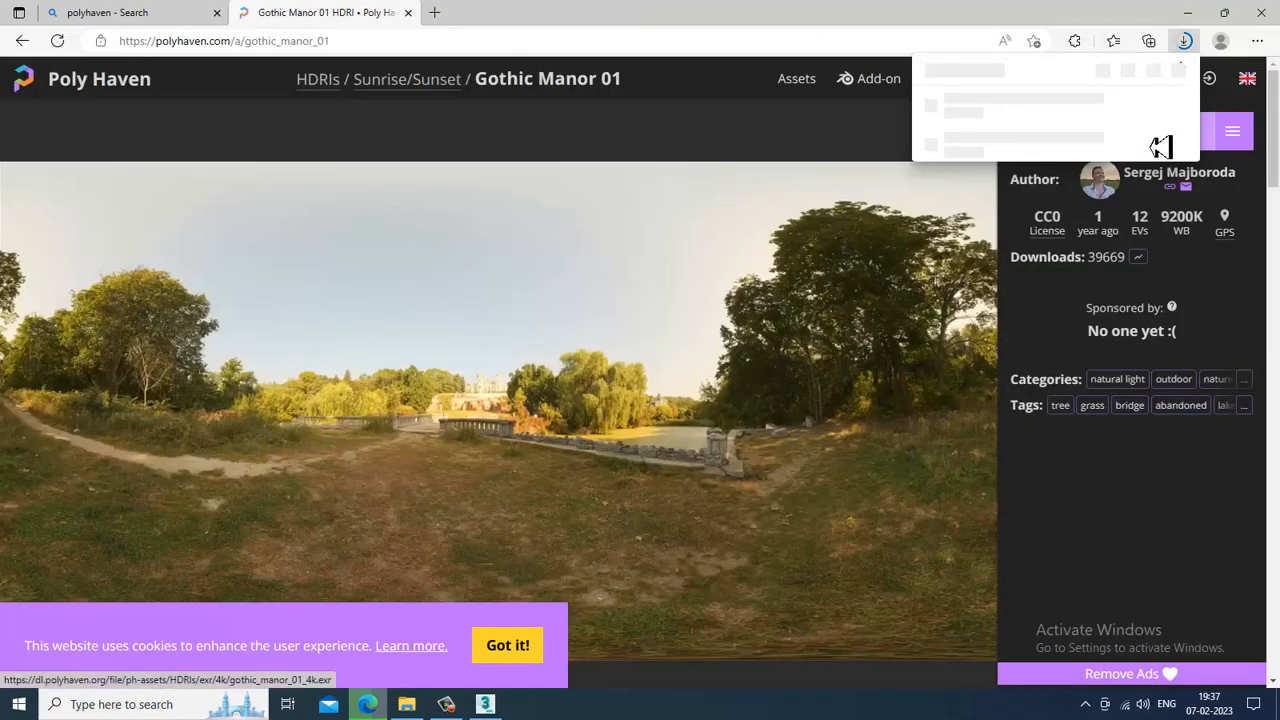
pyautogui.click(1190, 12)
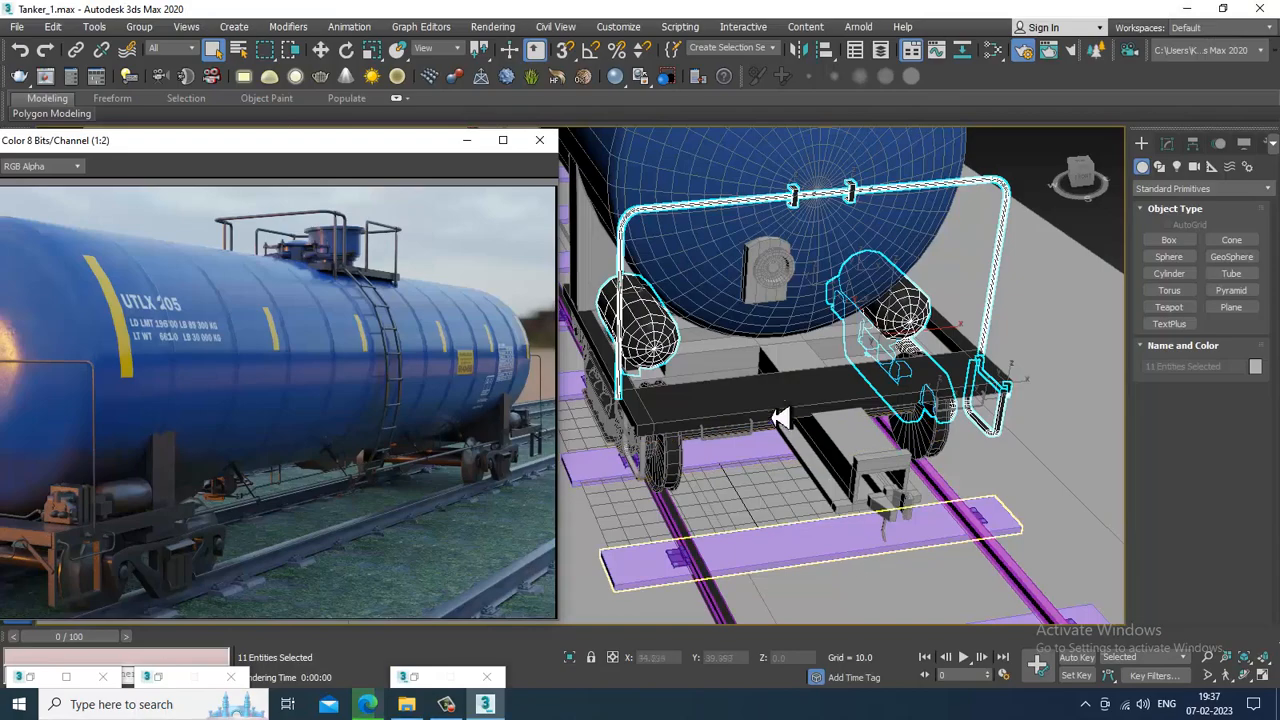
# Step: Assign the metal material to the wagon's central underframe and the two upright tank supports, and clear the selection
pyautogui.scroll(-5, 826, 412)
pyautogui.scroll(7, 838, 428)
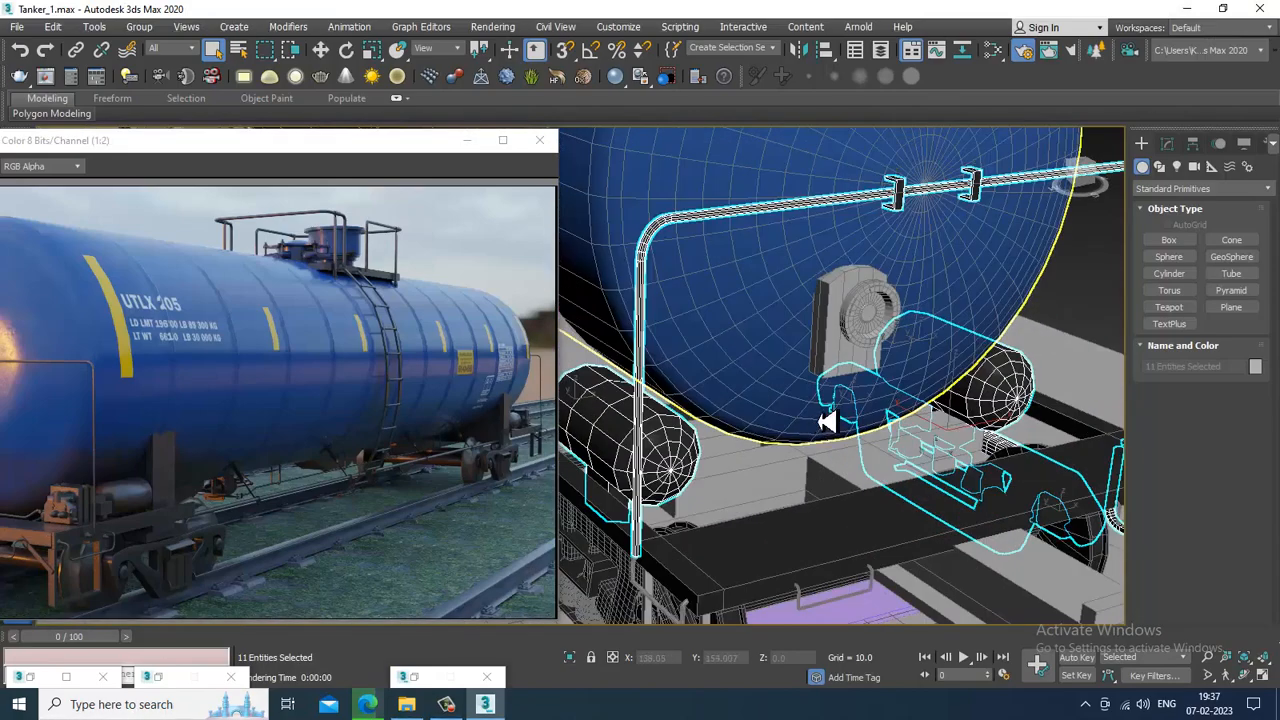
pyautogui.click(779, 471)
pyautogui.keyDown('alt'); pyautogui.moveTo(829, 491); pyautogui.dragTo(786, 462, button='middle'); pyautogui.keyUp('alt')
pyautogui.keyDown('alt'); pyautogui.moveTo(726, 391); pyautogui.dragTo(820, 434, button='middle'); pyautogui.keyUp('alt')
pyautogui.keyDown('ctrl'); pyautogui.click(609, 408); pyautogui.keyUp('ctrl')
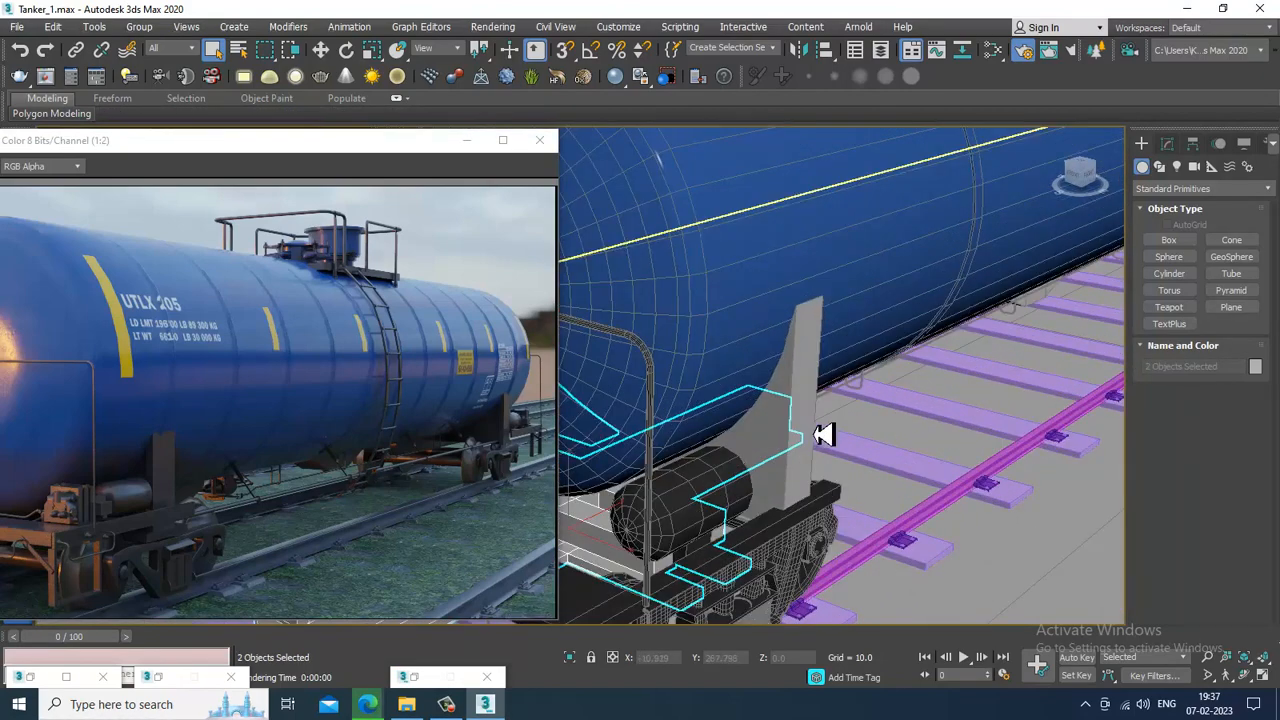
pyautogui.keyDown('ctrl'); pyautogui.click(797, 483); pyautogui.keyUp('ctrl')
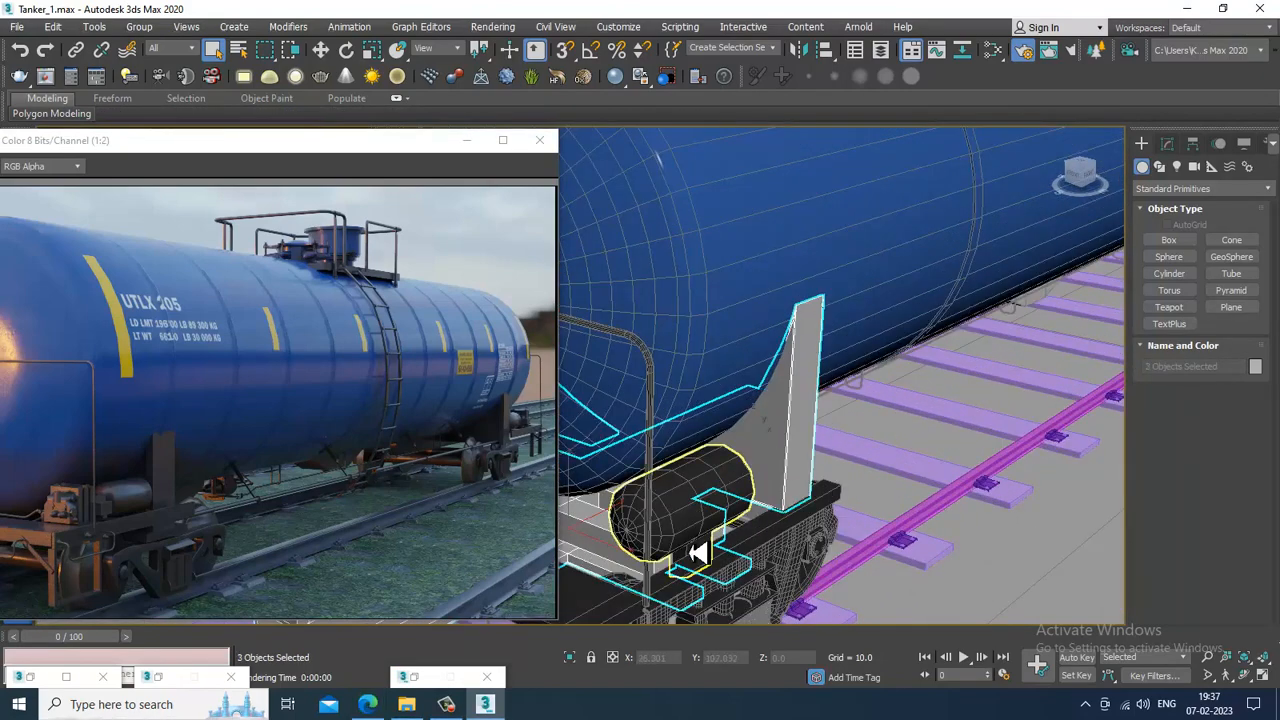
pyautogui.press('m')
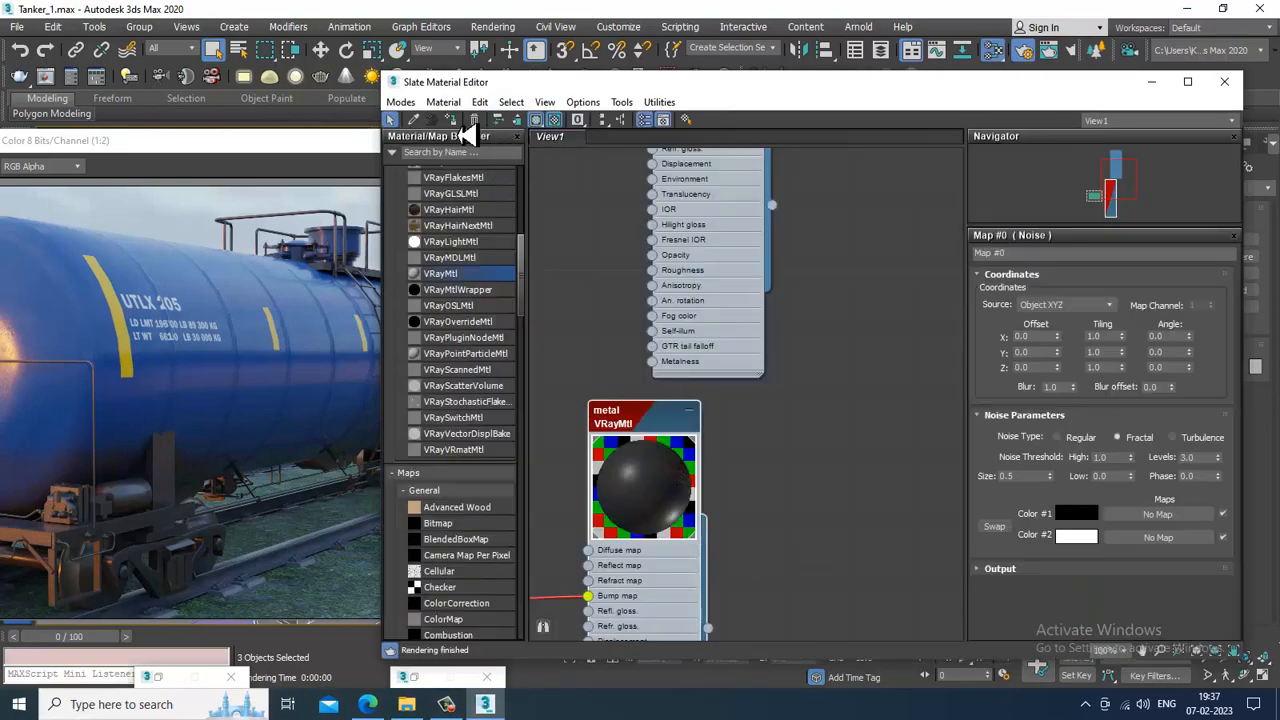
pyautogui.click(1152, 82)
pyautogui.scroll(-4, 897, 311)
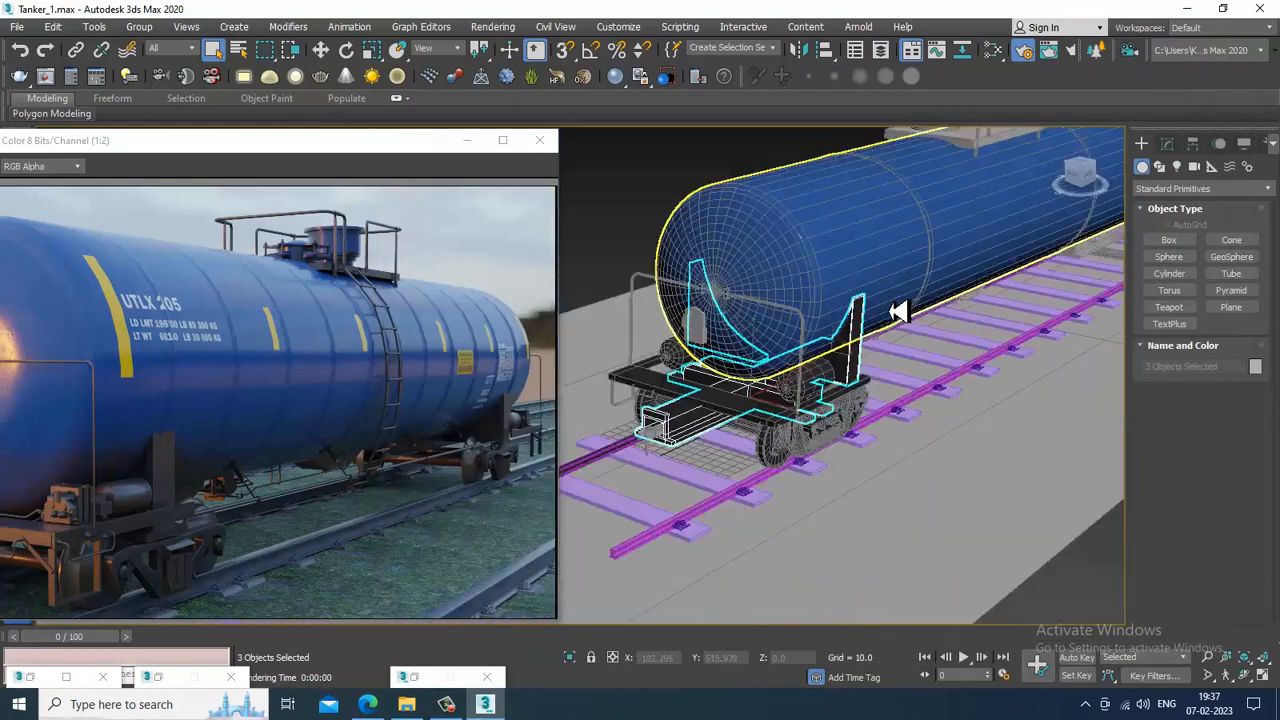
pyautogui.keyDown('alt'); pyautogui.moveTo(897, 311); pyautogui.dragTo(964, 319, button='middle'); pyautogui.keyUp('alt')
pyautogui.click(980, 254)
# Step: Select the ground plane under the track and create a new VRayMtl with its parameters open in the material editor
pyautogui.scroll(3, 840, 359)
pyautogui.scroll(4, 840, 359)
pyautogui.keyDown('alt'); pyautogui.moveTo(840, 359); pyautogui.dragTo(891, 360, button='middle'); pyautogui.keyUp('alt')
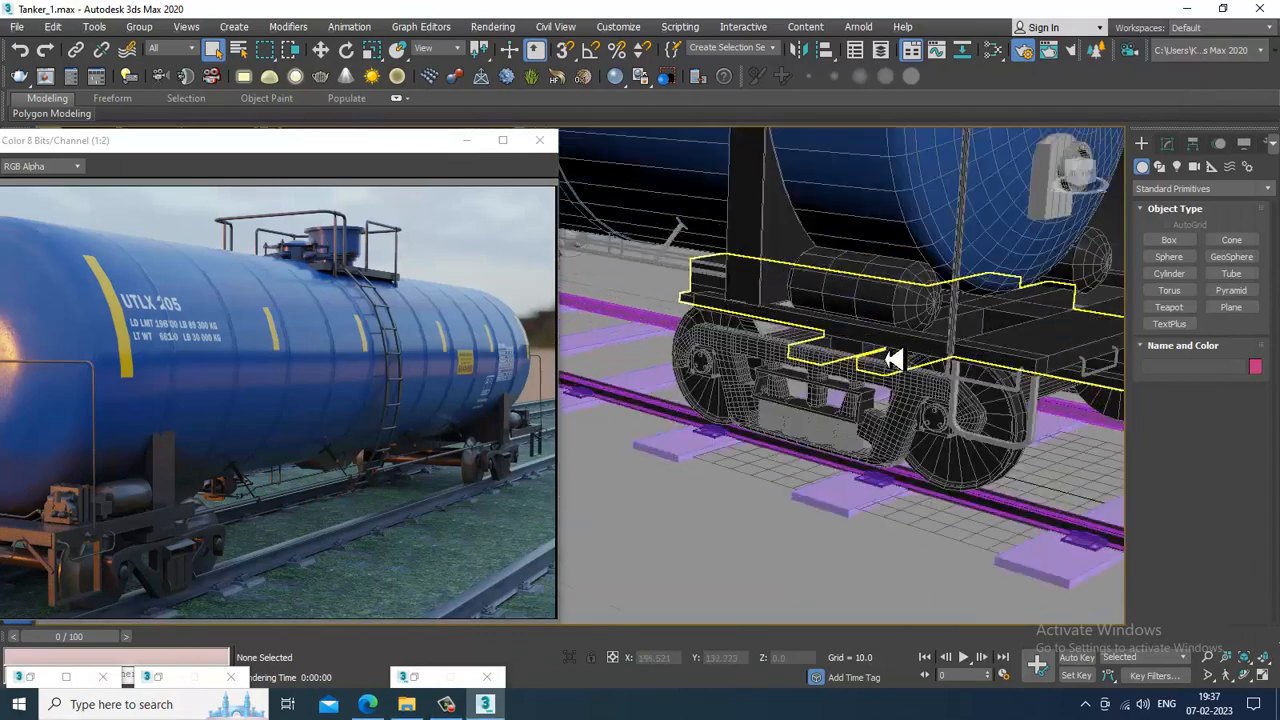
pyautogui.keyDown('alt'); pyautogui.moveTo(946, 326); pyautogui.dragTo(926, 322, button='middle'); pyautogui.keyUp('alt')
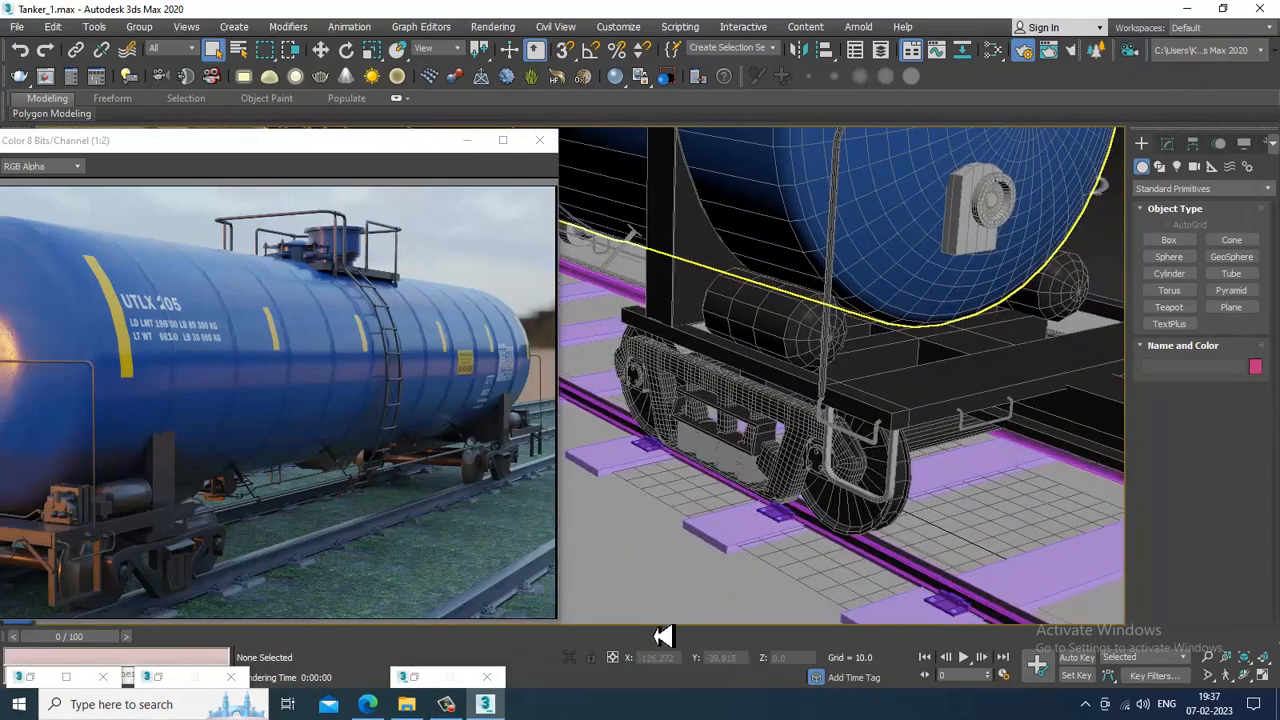
pyautogui.click(660, 621)
pyautogui.scroll(-3, 764, 538)
pyautogui.keyDown('alt'); pyautogui.moveTo(764, 538); pyautogui.dragTo(808, 485, button='middle'); pyautogui.keyUp('alt')
pyautogui.press('m')
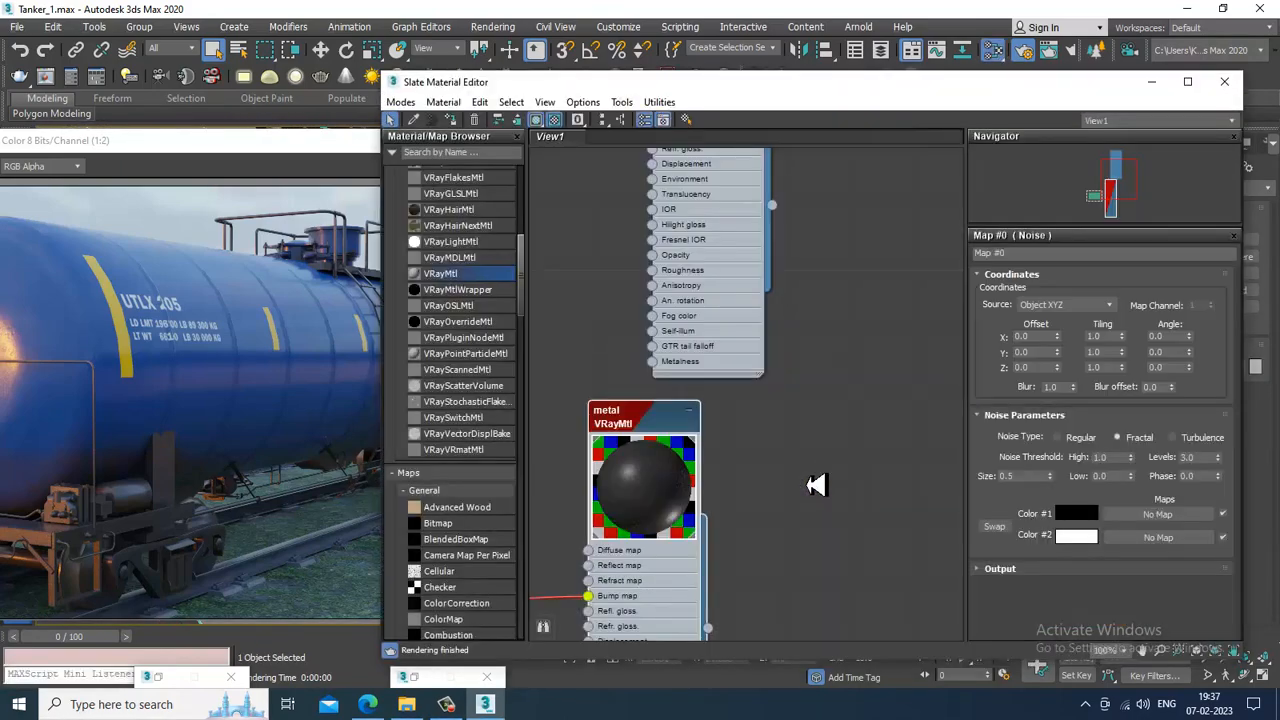
pyautogui.moveTo(821, 424); pyautogui.dragTo(822, 424)
pyautogui.doubleClick(822, 424)
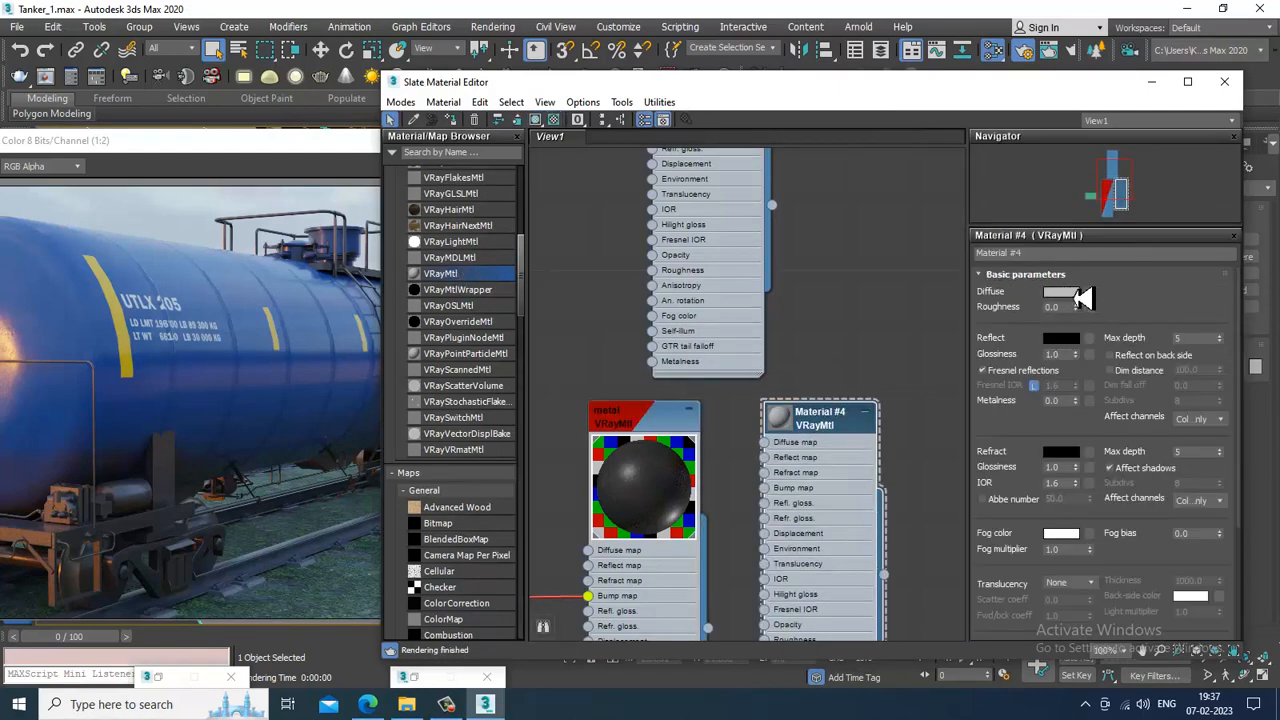
# Step: Load the grass image avdeaee9a79fa0e400dbc.jpg as the new material's diffuse bitmap and assign the material to the ground plane
pyautogui.click(1092, 294)
pyautogui.doubleClick(553, 186)
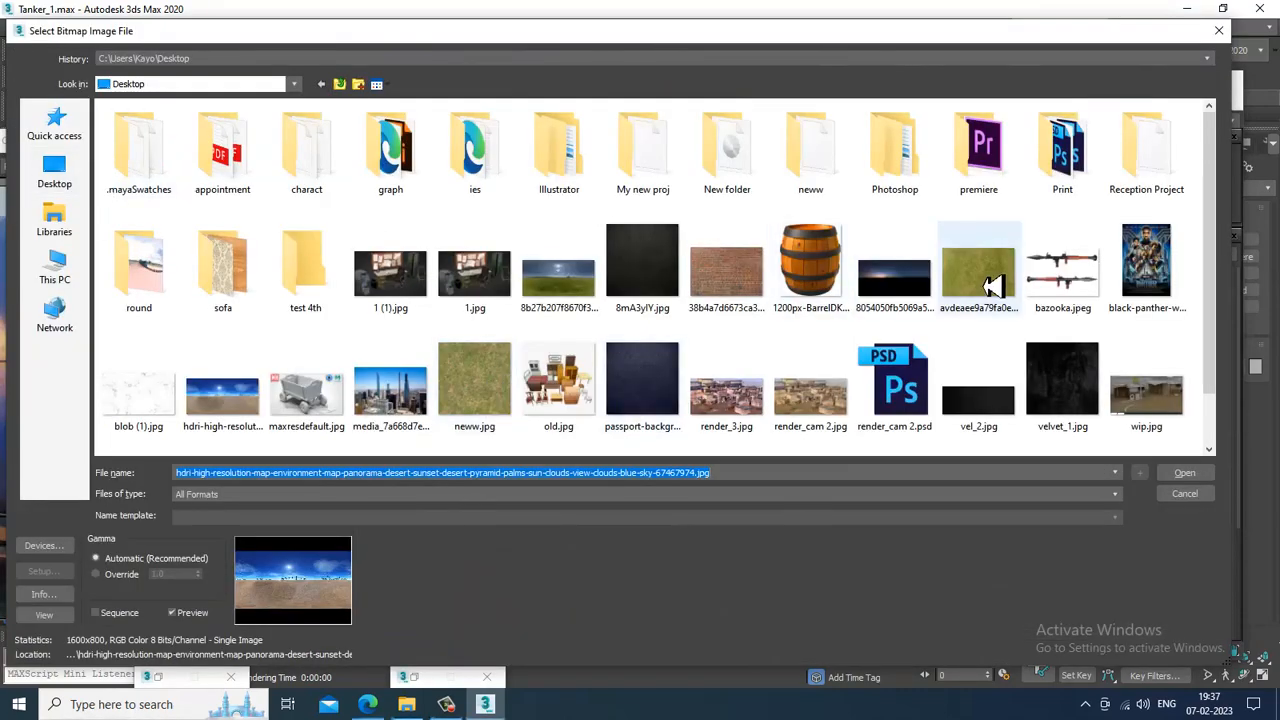
pyautogui.doubleClick(978, 268)
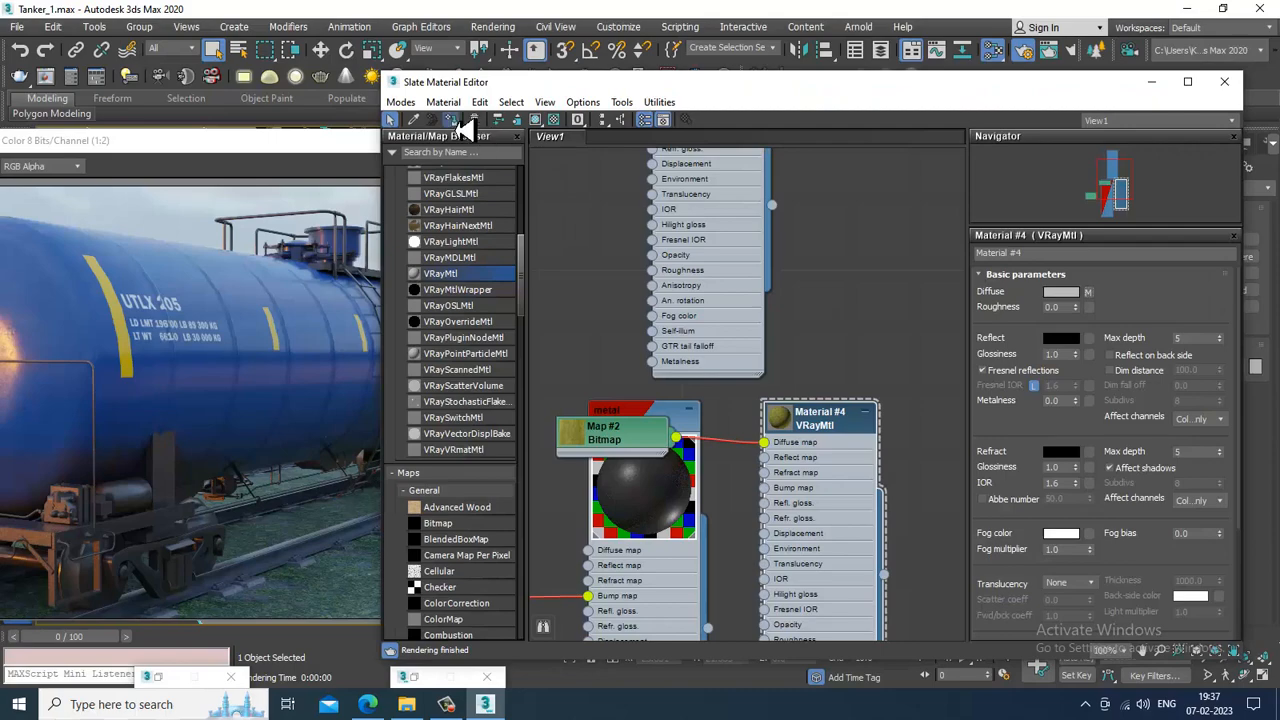
pyautogui.click(1151, 81)
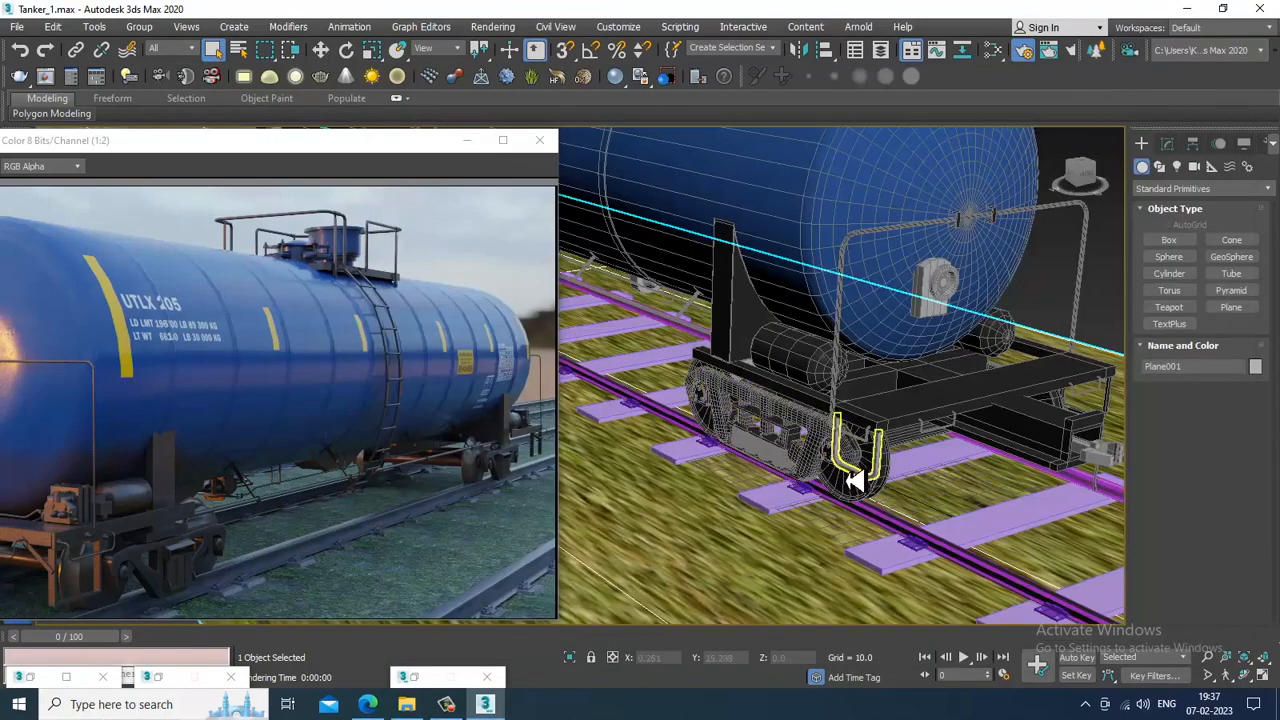
# Step: Replace the ground material's diffuse bitmap with neww.jpg from the Desktop
pyautogui.scroll(-5, 805, 500)
pyautogui.press('m')
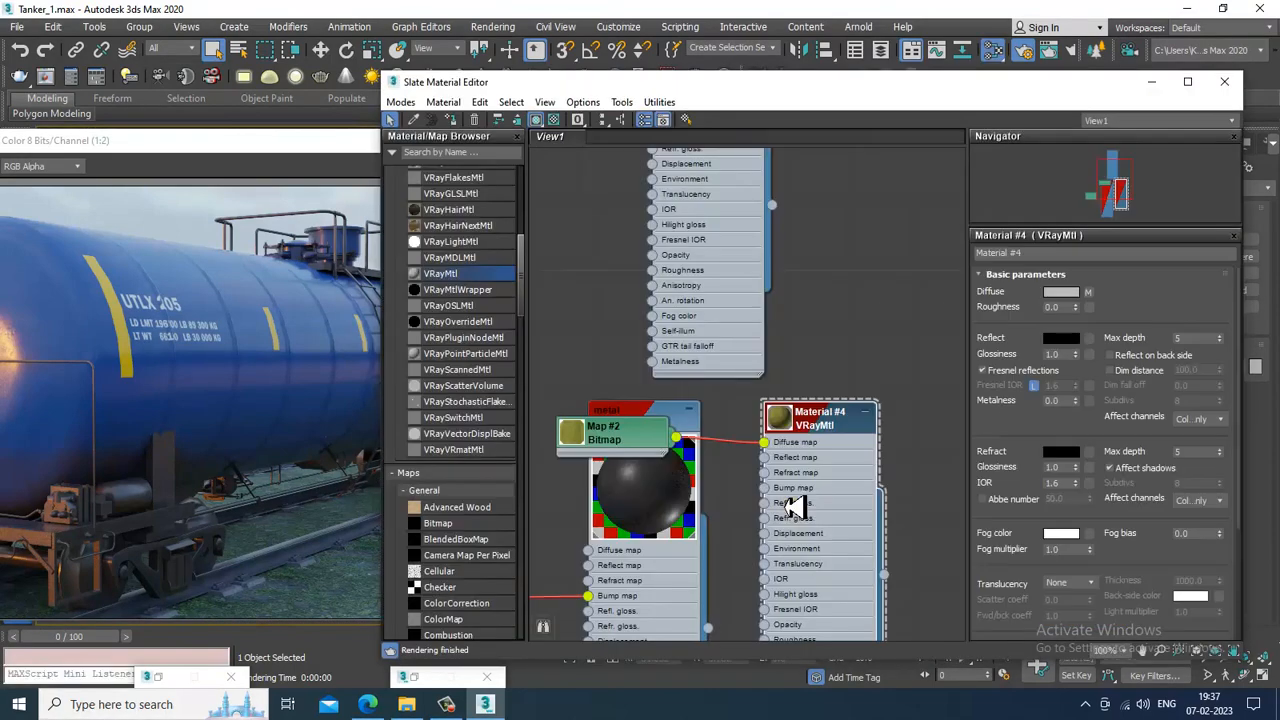
pyautogui.click(1088, 292)
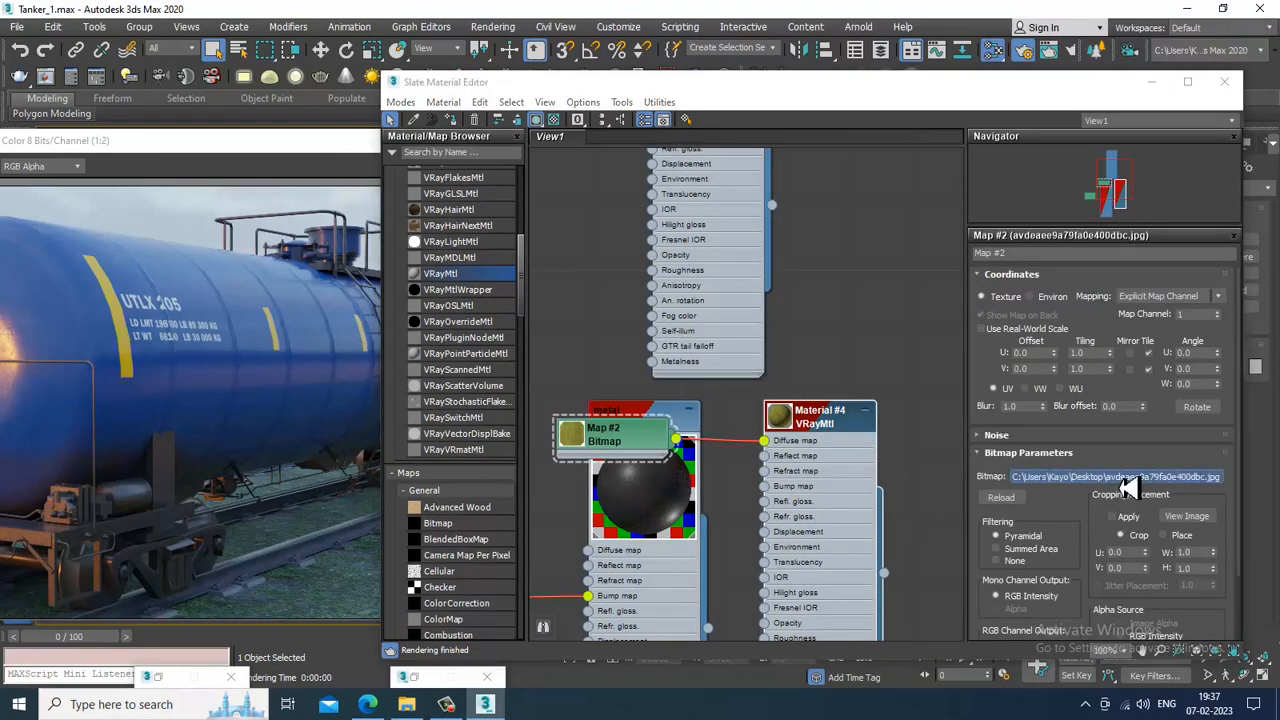
pyautogui.click(1125, 478)
pyautogui.scroll(-1, 553, 423)
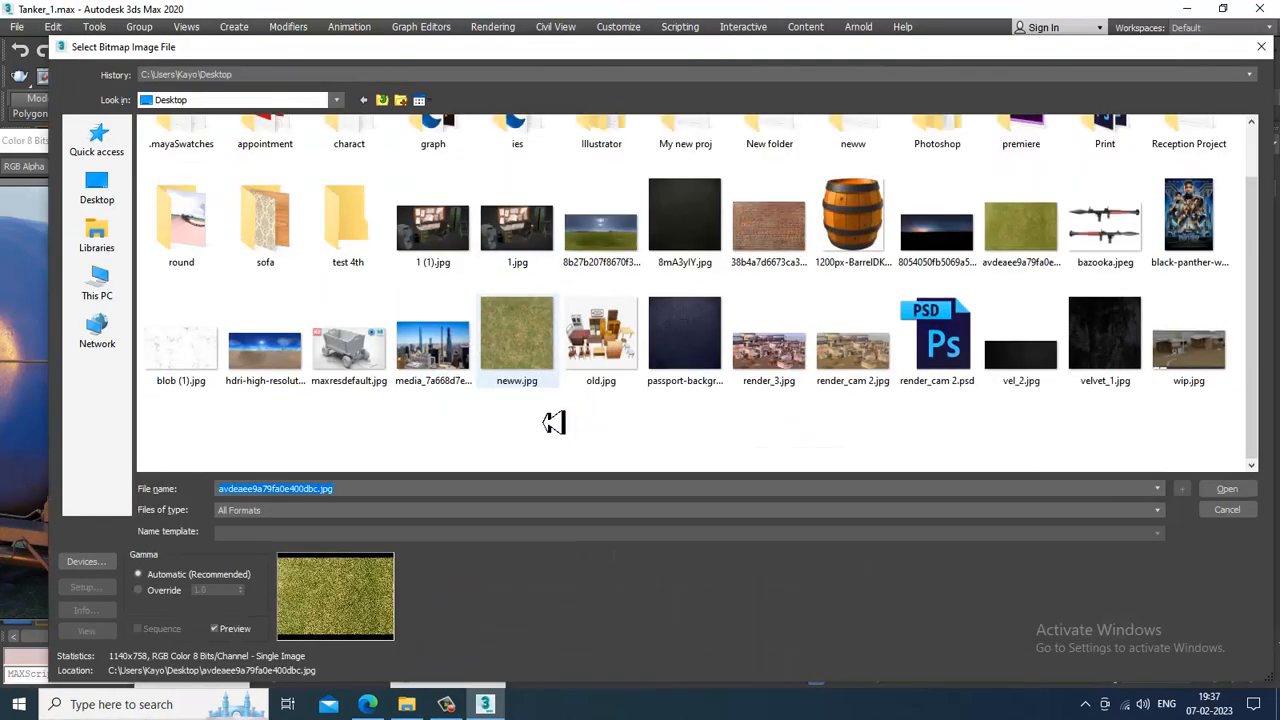
pyautogui.doubleClick(516, 335)
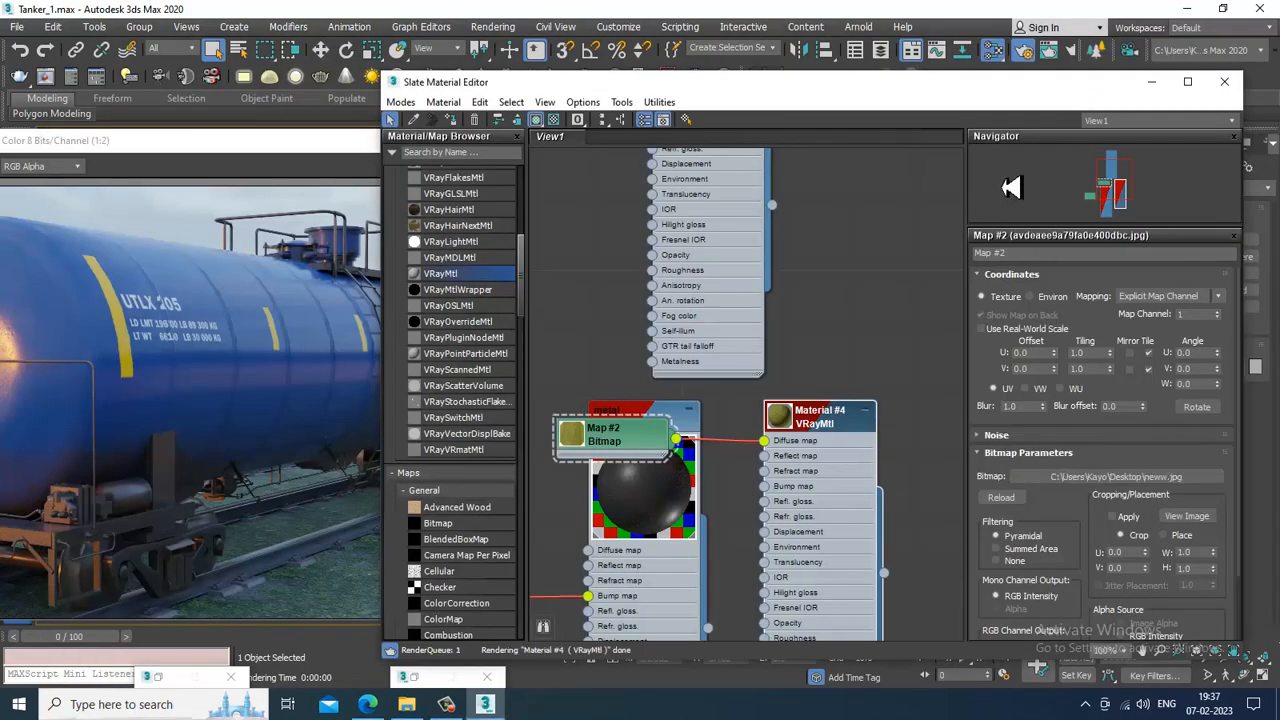
pyautogui.click(1152, 83)
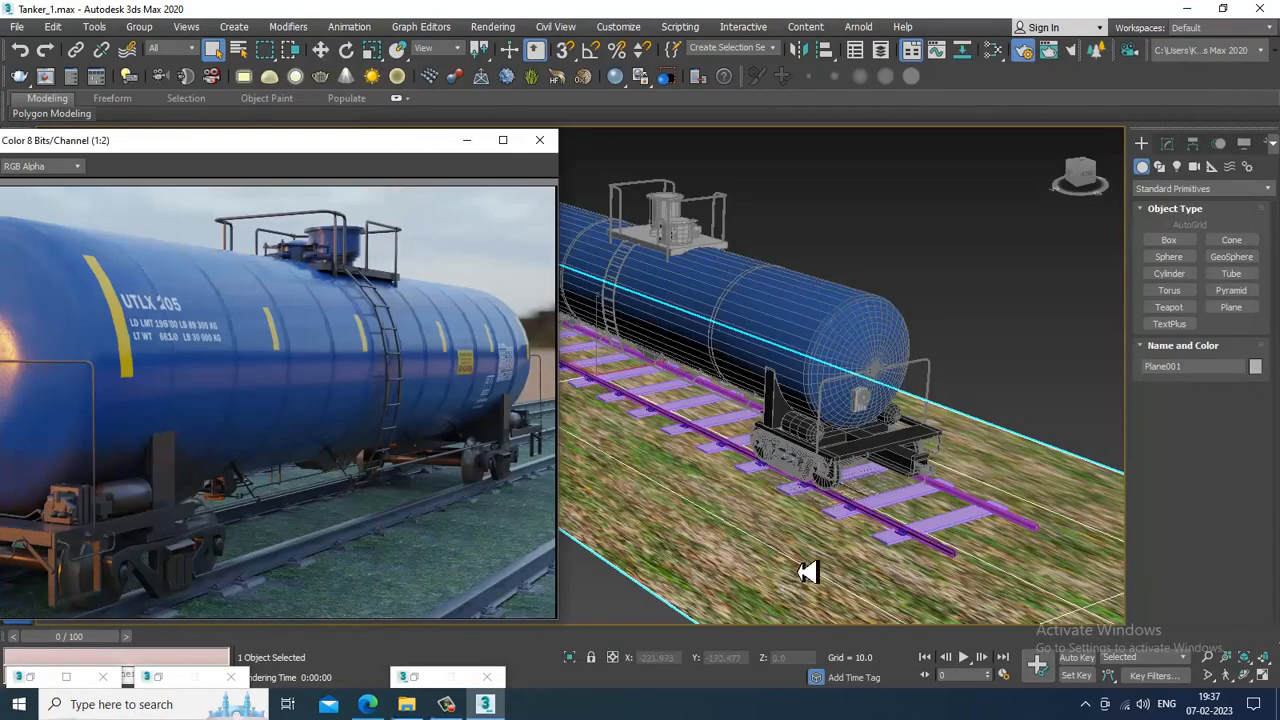
pyautogui.press('m')
pyautogui.doubleClick(822, 420)
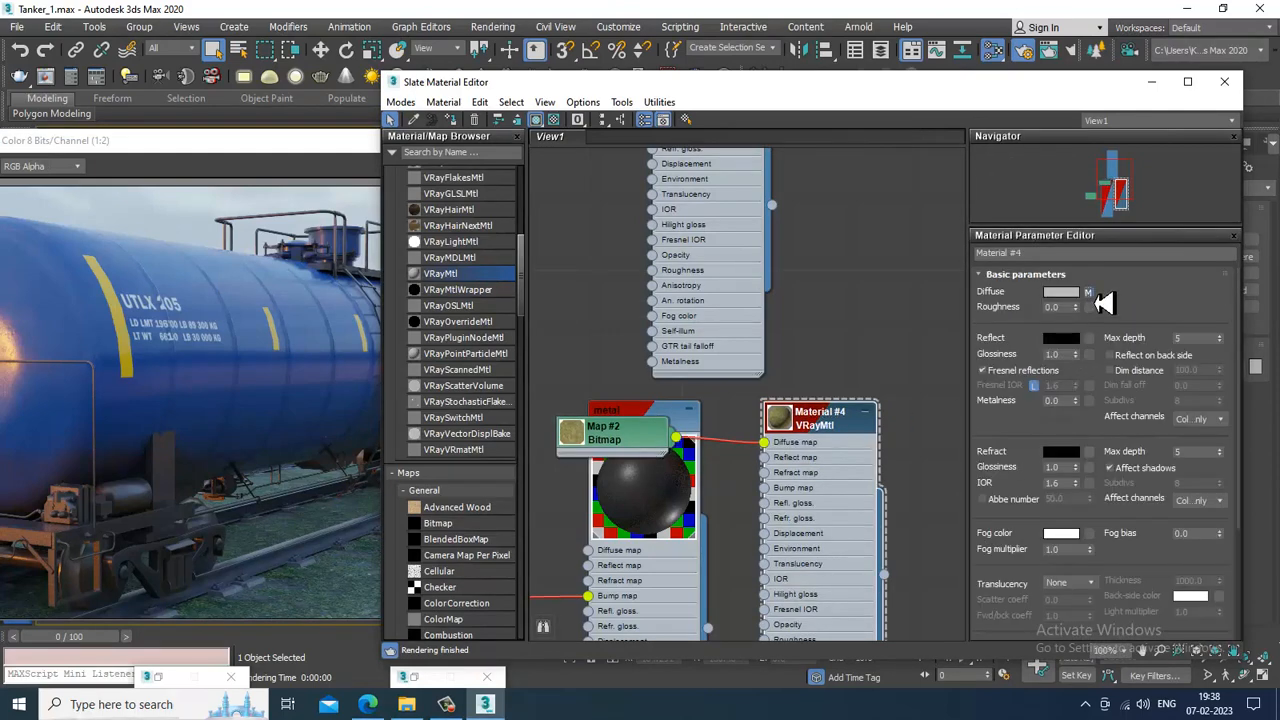
pyautogui.click(1089, 293)
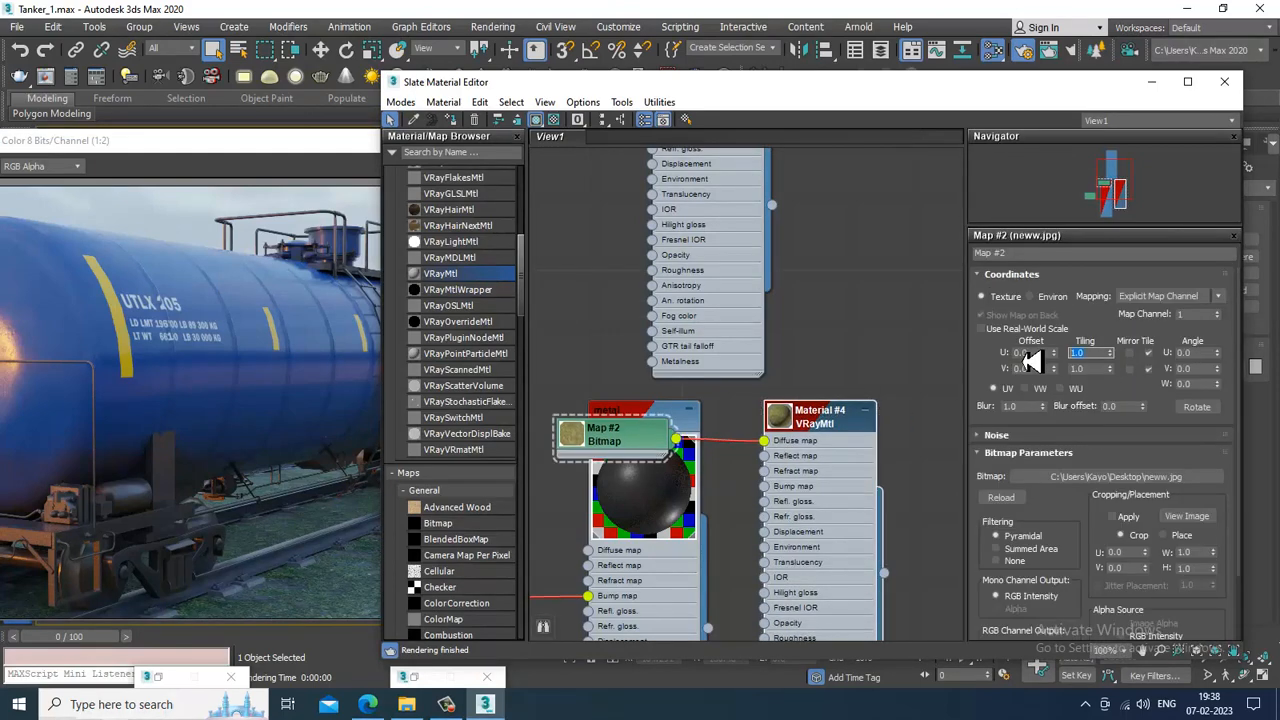
pyautogui.click(1152, 82)
# Step: Add a UVW Map modifier to the ground plane and set its mapping to Box
pyautogui.click(1167, 143)
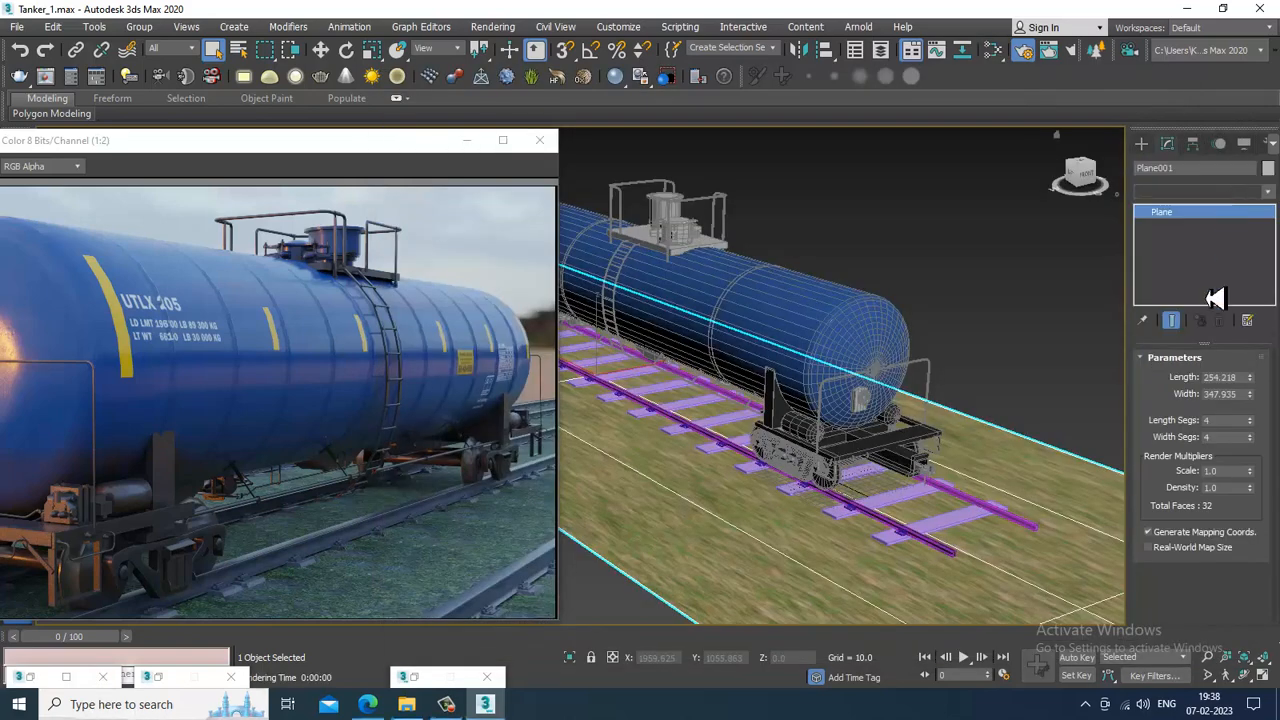
pyautogui.click(1199, 194)
pyautogui.press('u')
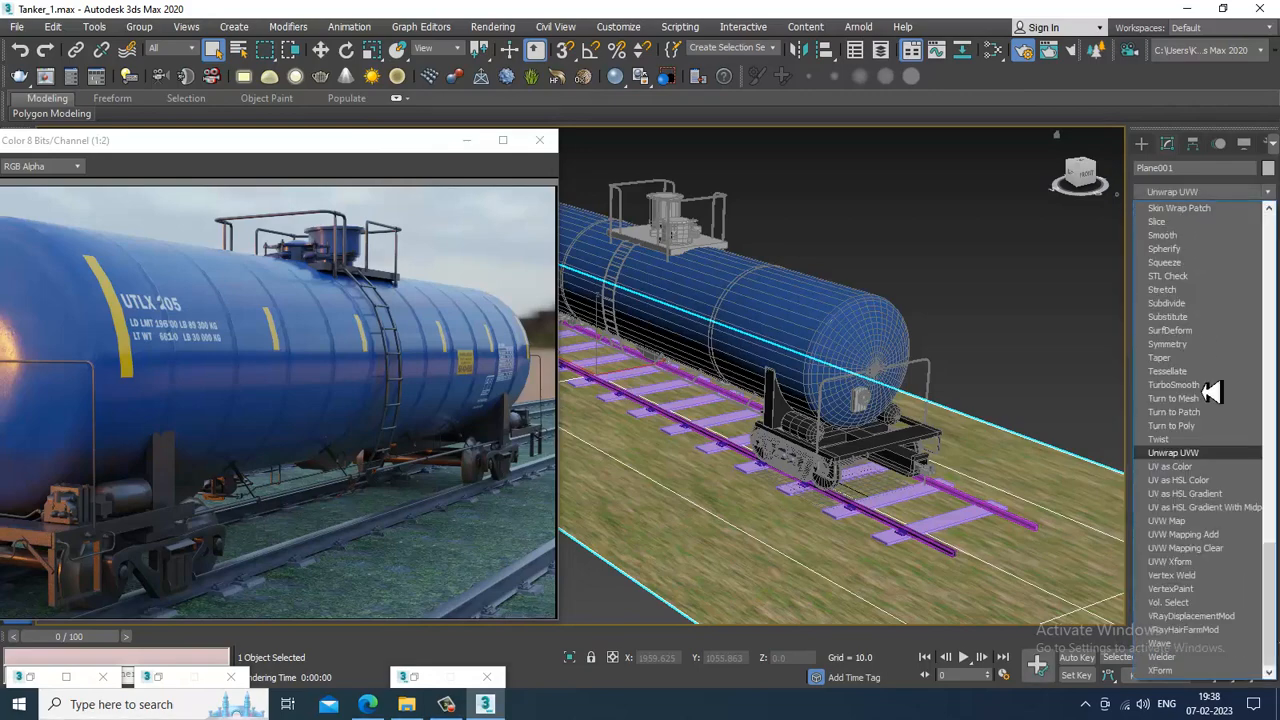
pyautogui.click(1207, 521)
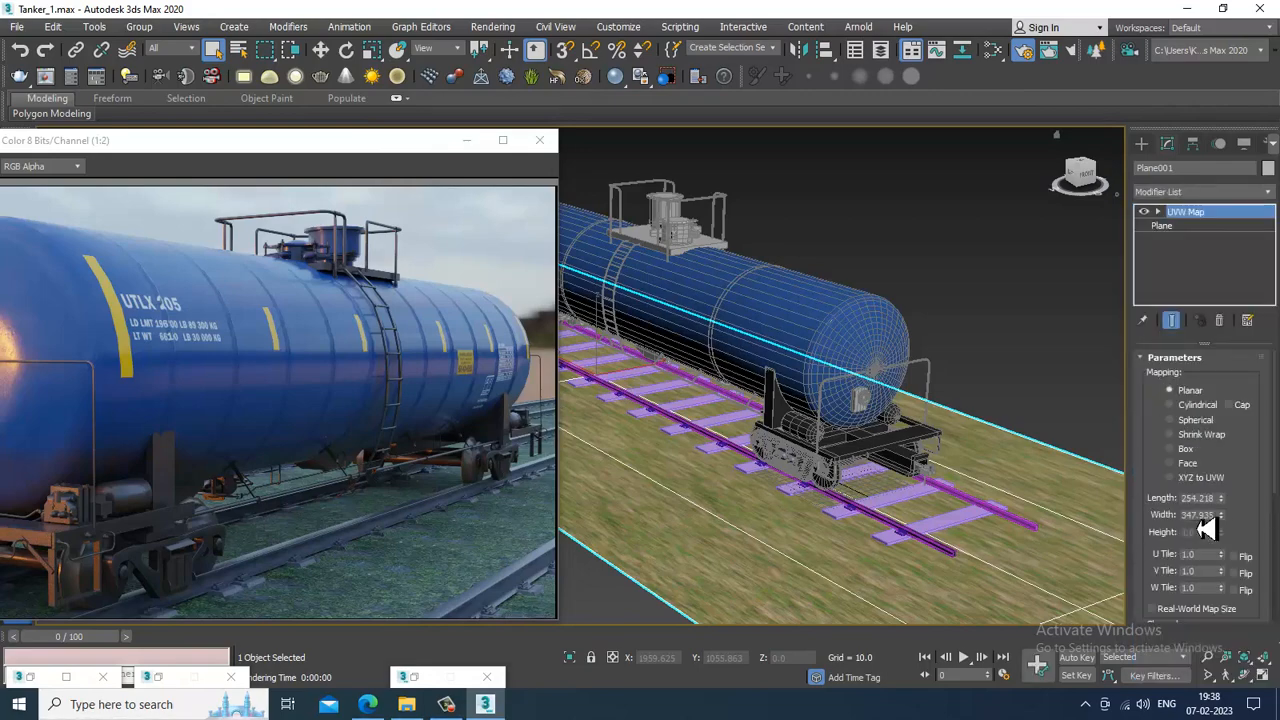
pyautogui.click(1183, 450)
pyautogui.scroll(-4, 886, 432)
pyautogui.keyDown('alt'); pyautogui.moveTo(886, 432); pyautogui.dragTo(908, 450, button='middle'); pyautogui.keyUp('alt')
pyautogui.scroll(-2, 910, 450)
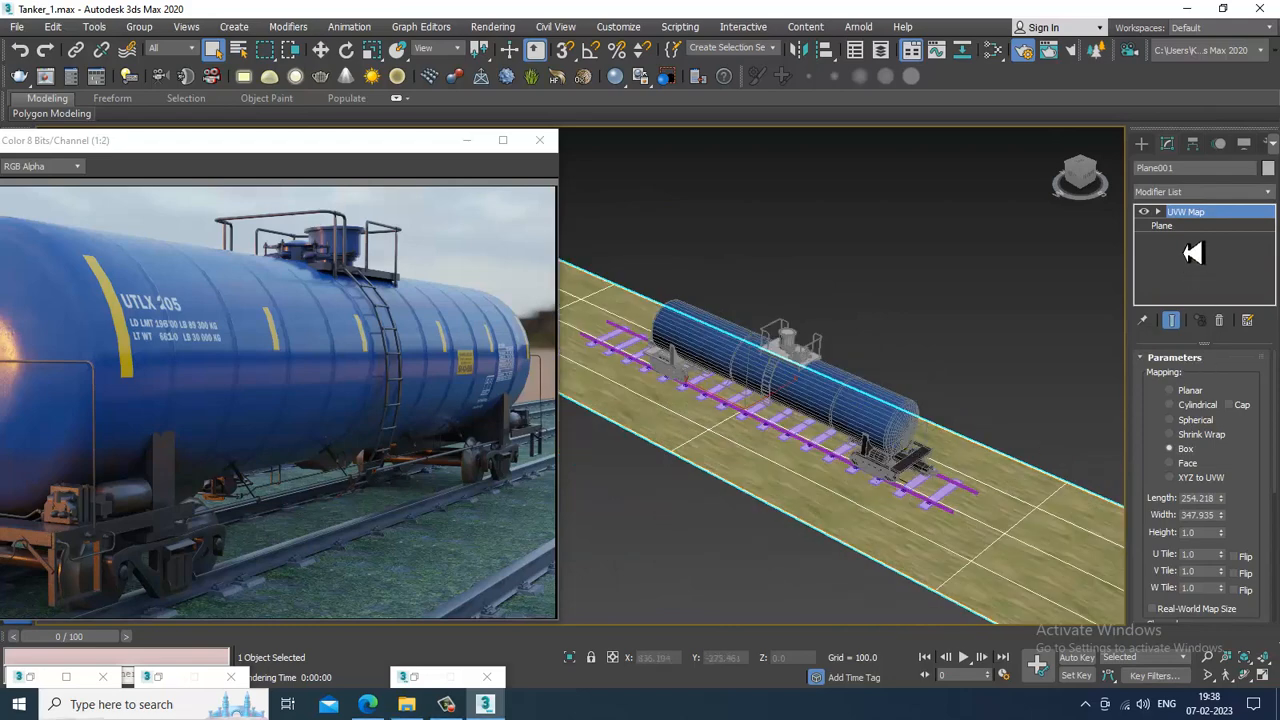
# Step: Scale the ground plane's UVW Map gizmo wider across the track, and reduce it uniformly for a finer, unstretched grass texture
pyautogui.click(1186, 226)
pyautogui.press('w')
pyautogui.scroll(-3, 729, 457)
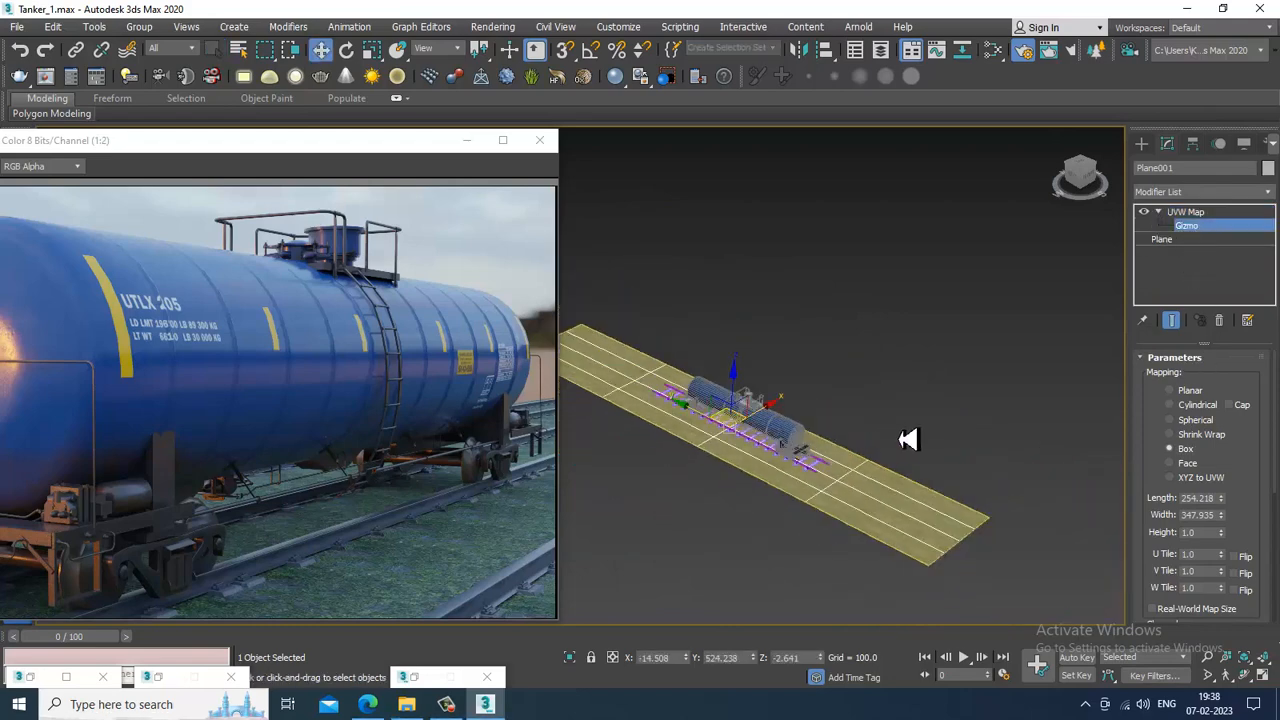
pyautogui.scroll(2, 908, 437)
pyautogui.press('r')
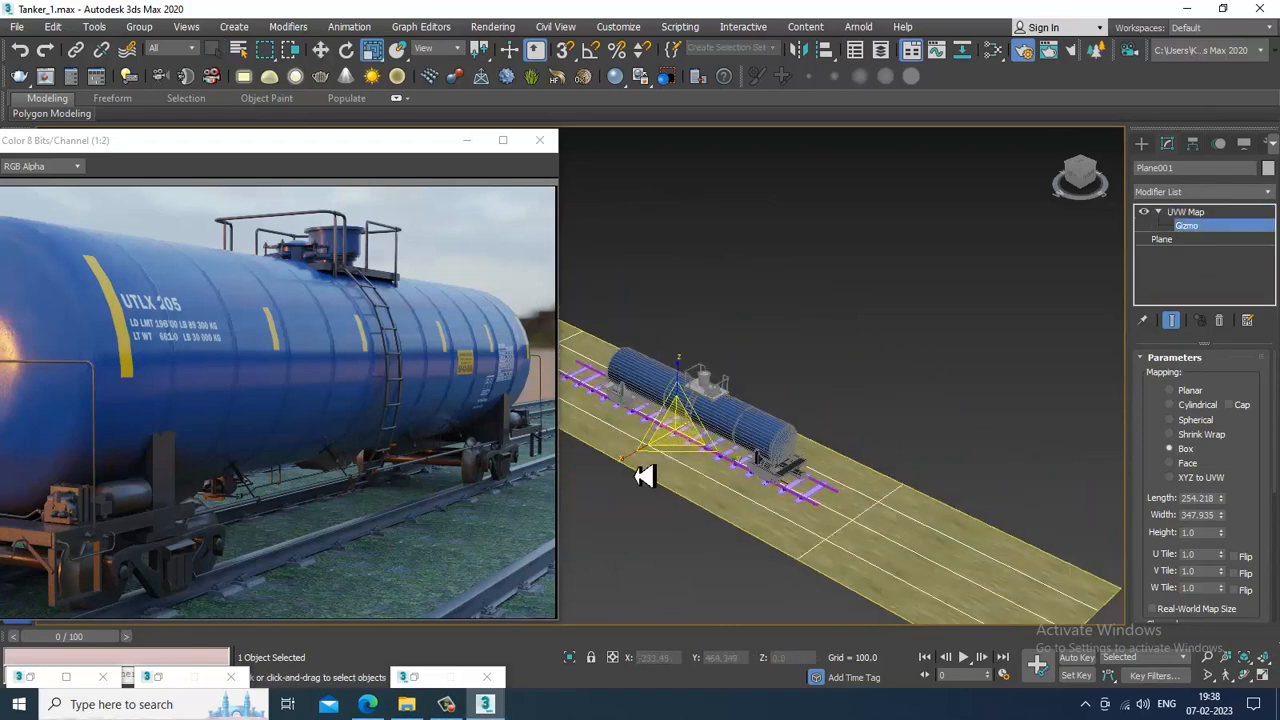
pyautogui.moveTo(646, 480); pyautogui.dragTo(473, 588)
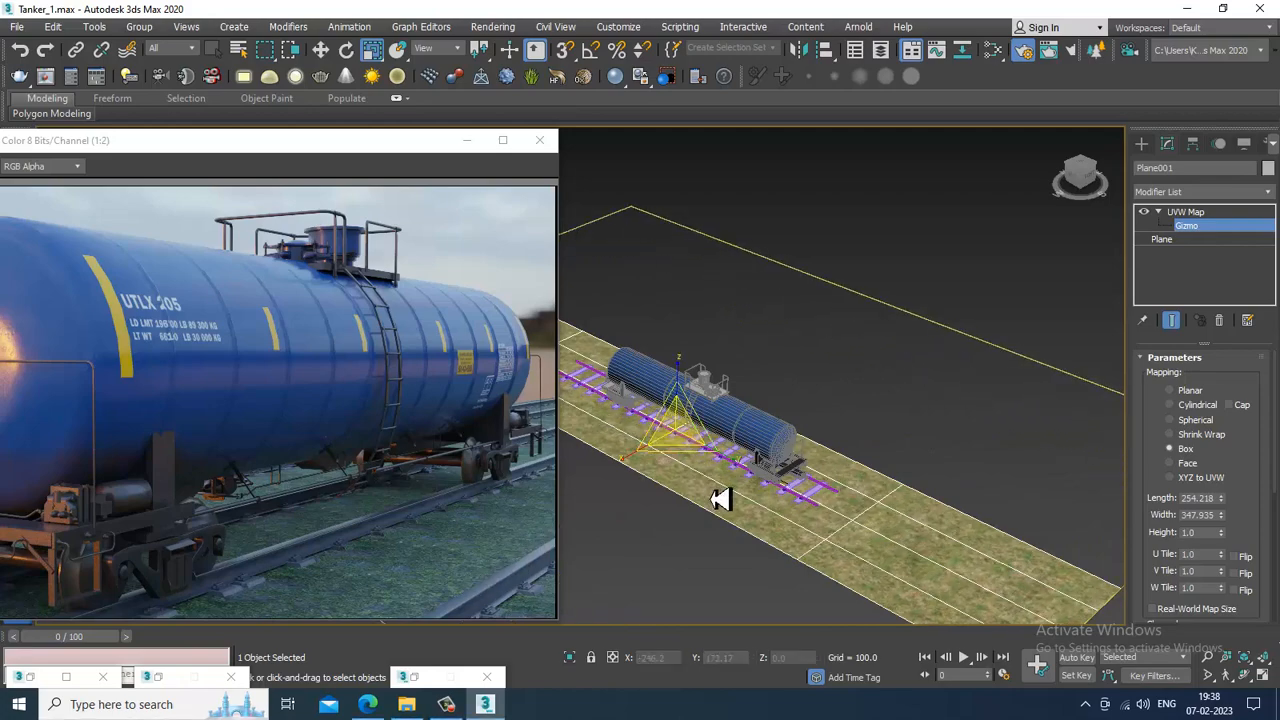
pyautogui.moveTo(735, 465); pyautogui.dragTo(672, 432)
pyautogui.scroll(2, 743, 486)
pyautogui.scroll(4, 743, 486)
pyautogui.keyDown('alt'); pyautogui.moveTo(782, 482); pyautogui.dragTo(803, 486, button='middle'); pyautogui.keyUp('alt')
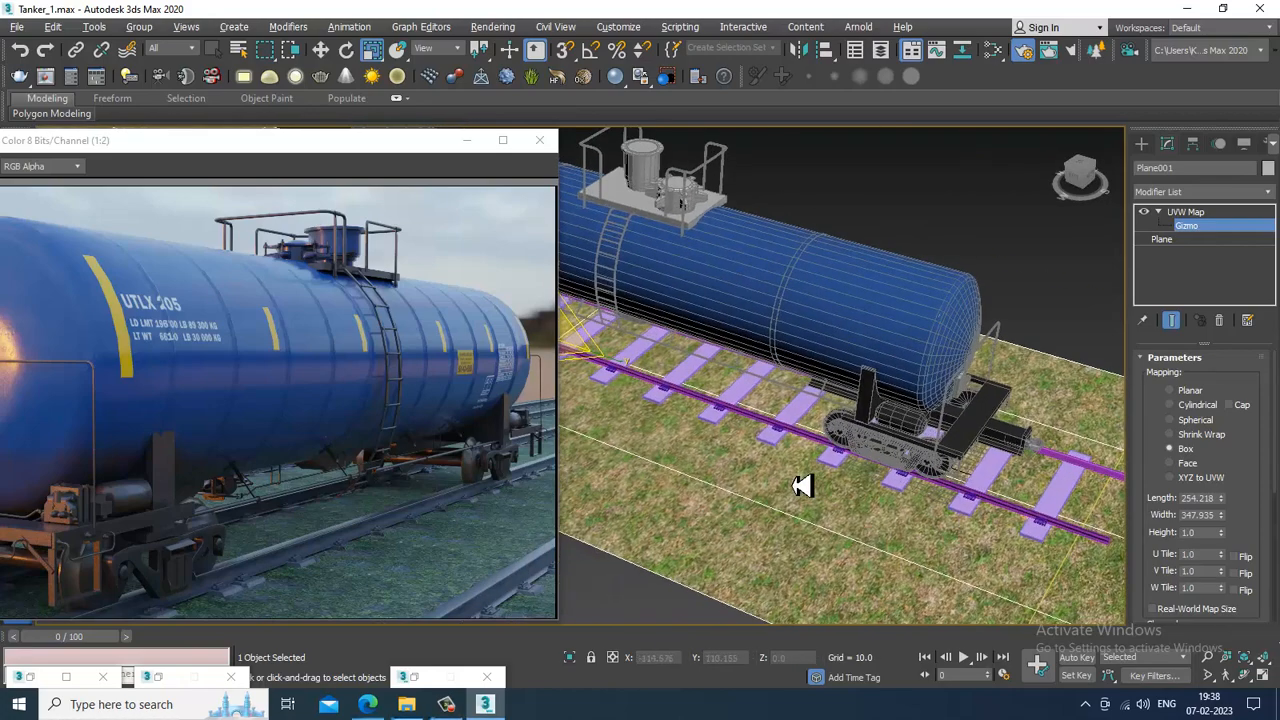
# Step: Leave the UVW Map gizmo level and inspect the ground plane's grass texture around the track and tanker
pyautogui.scroll(-2, 696, 456)
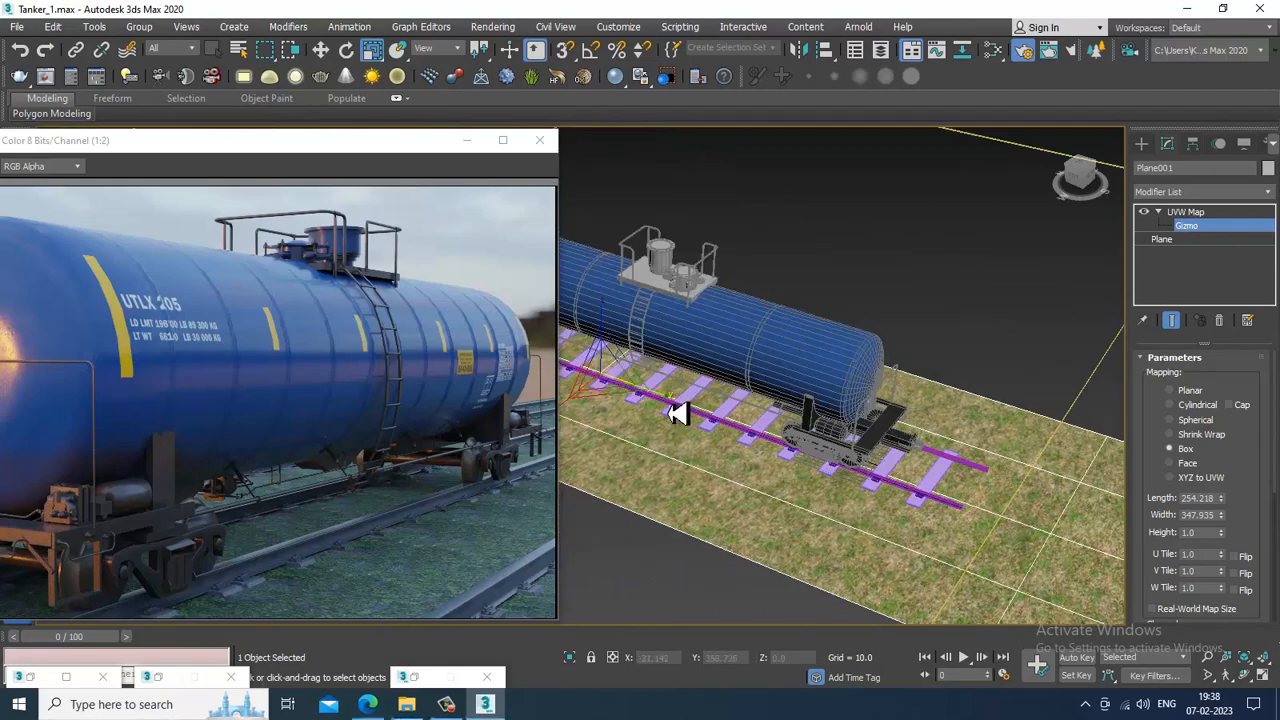
pyautogui.keyDown('alt'); pyautogui.moveTo(776, 473); pyautogui.dragTo(721, 550, button='middle'); pyautogui.keyUp('alt')
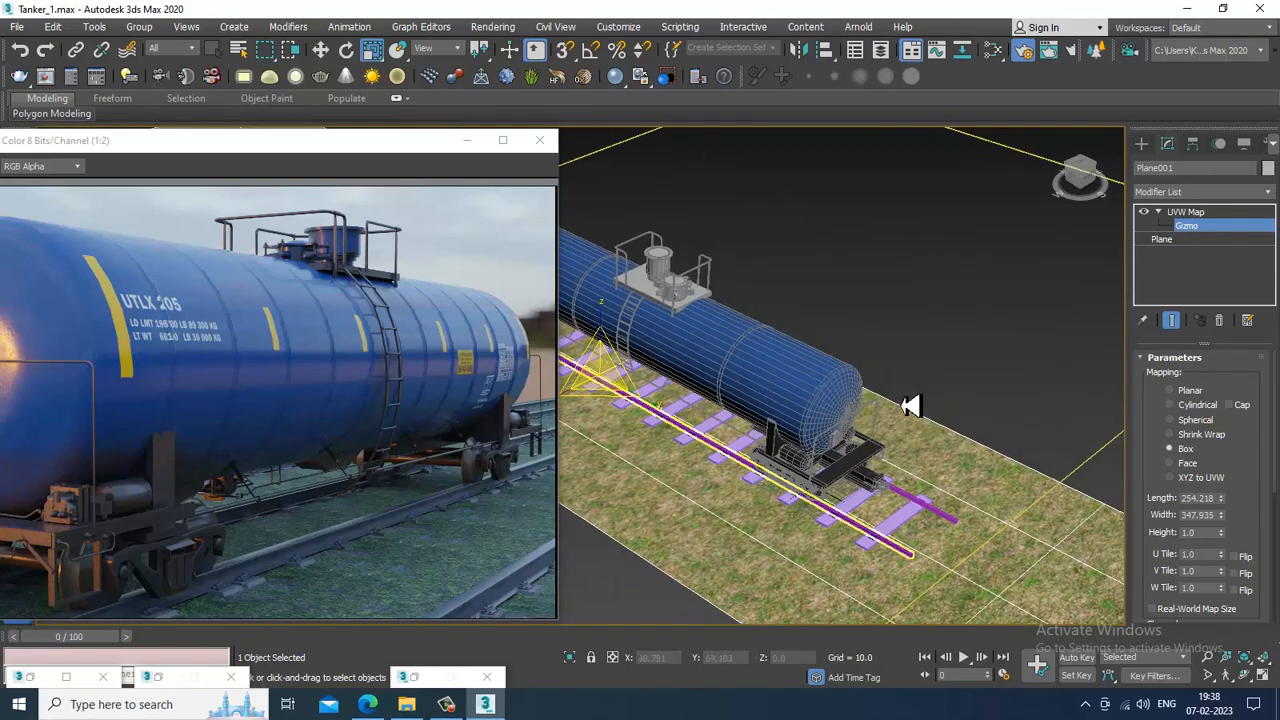
pyautogui.click(1215, 213)
pyautogui.scroll(-4, 705, 447)
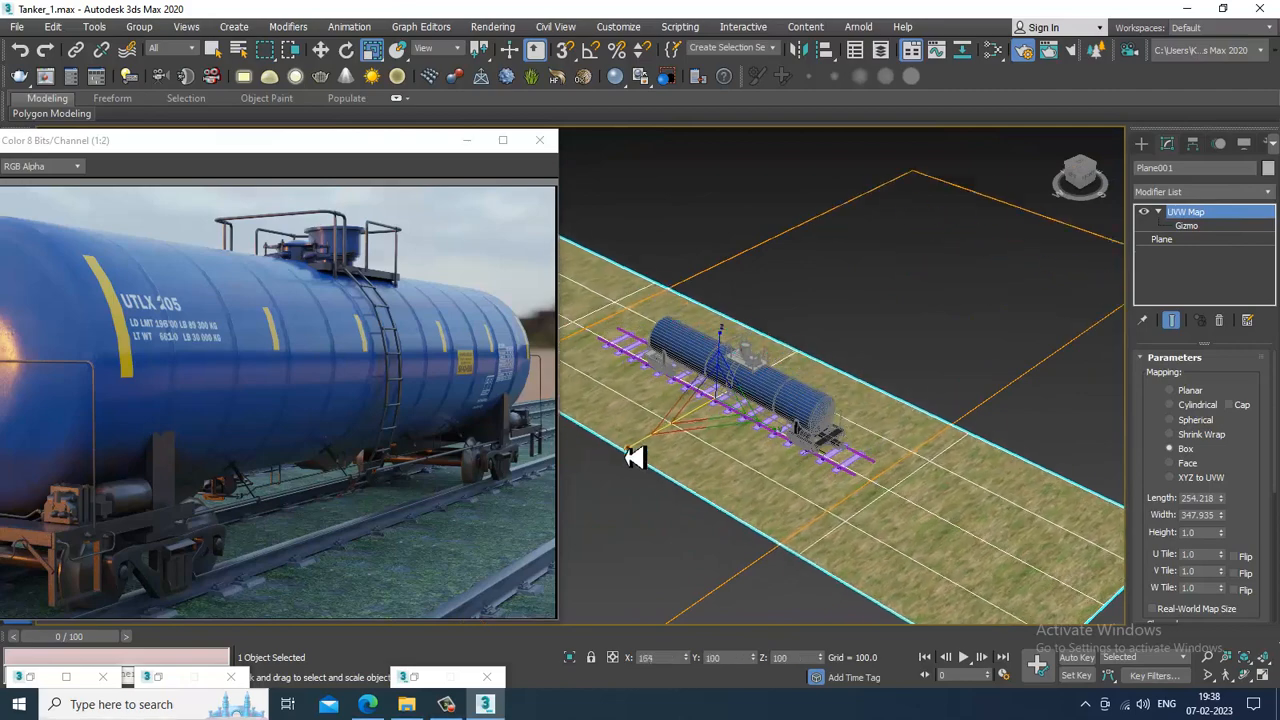
pyautogui.click(657, 445)
pyautogui.scroll(3, 900, 390)
pyautogui.click(922, 375)
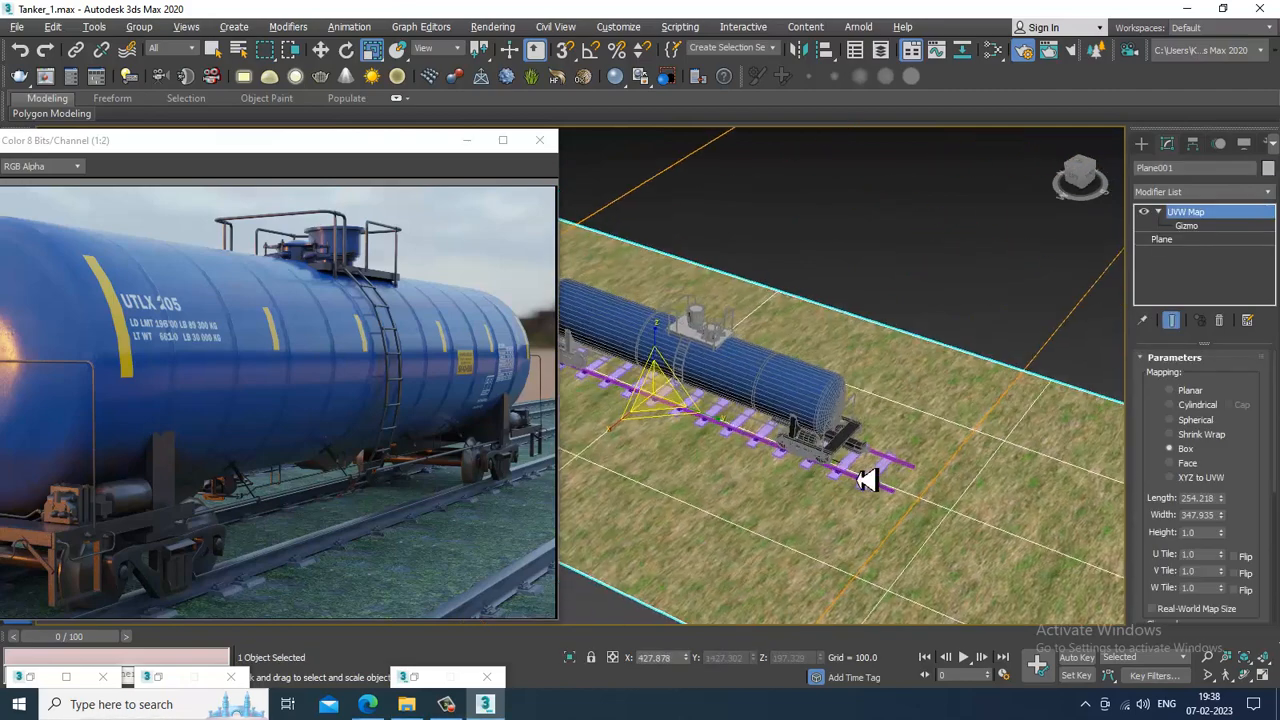
pyautogui.scroll(-2, 760, 440)
pyautogui.keyDown('alt'); pyautogui.moveTo(760, 441); pyautogui.dragTo(835, 390, button='middle'); pyautogui.keyUp('alt')
pyautogui.scroll(4, 811, 406)
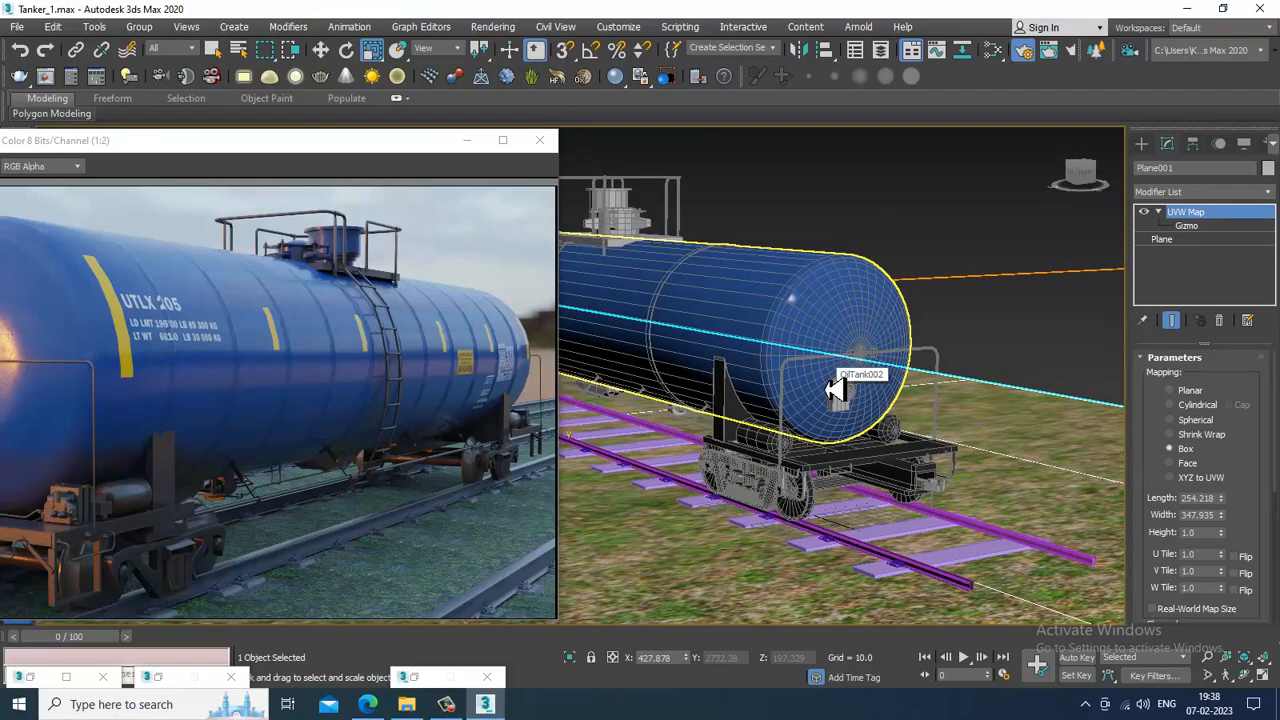
pyautogui.moveTo(870, 304); pyautogui.dragTo(1040, 377, button='middle')
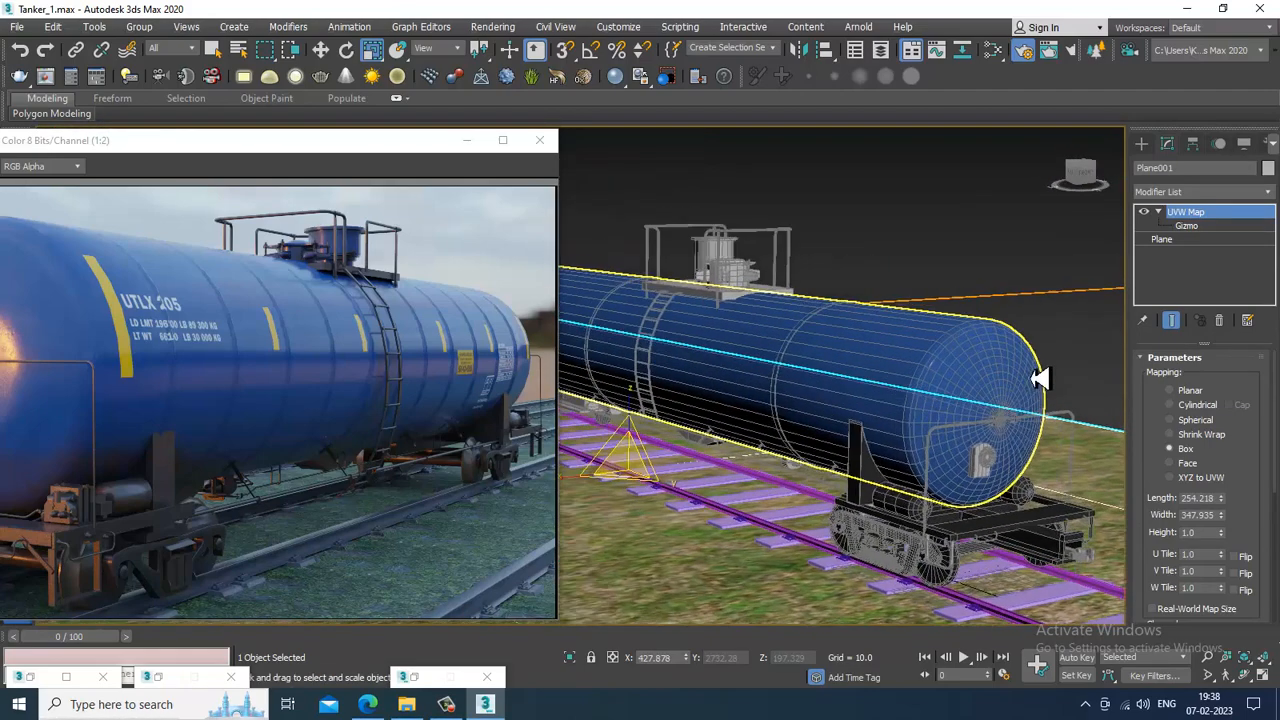
# Step: Give the tank body's blue VRayMtl a light grey reflection colour and a reflection glossiness of 0.7
pyautogui.scroll(3, 880, 374)
pyautogui.click(957, 389)
pyautogui.click(967, 393)
pyautogui.scroll(-2, 872, 366)
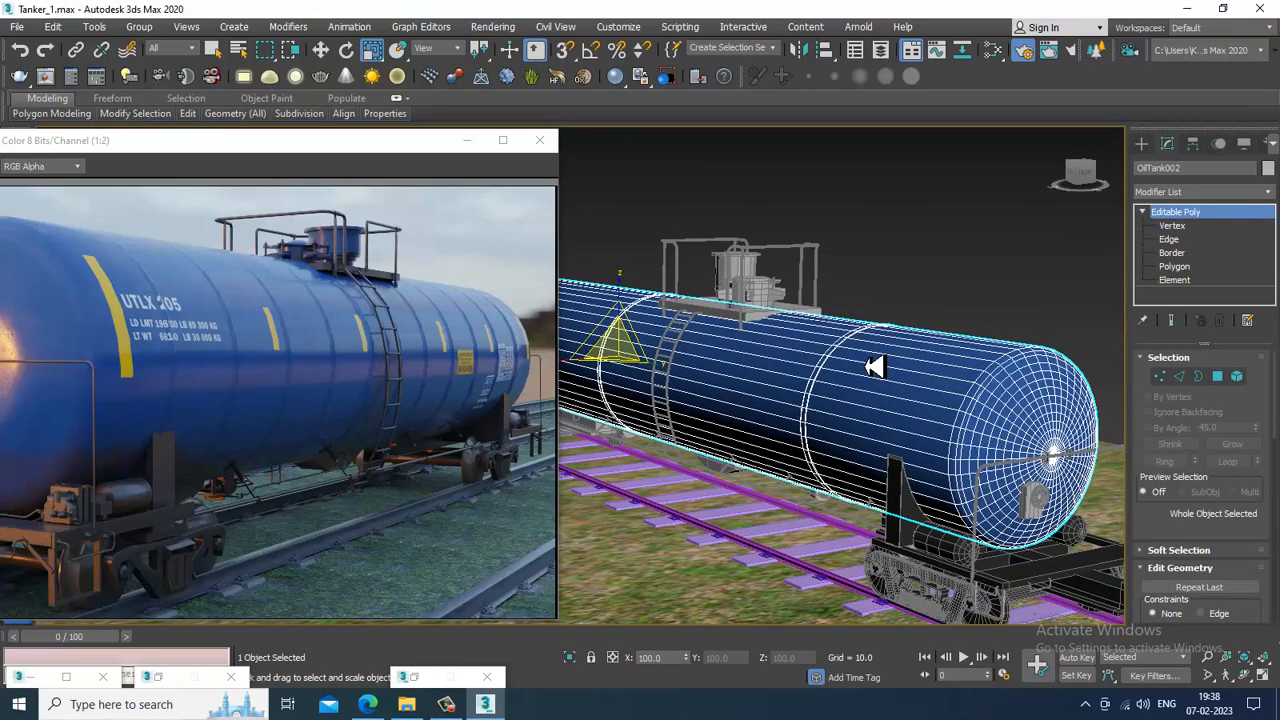
pyautogui.press('m')
pyautogui.moveTo(731, 323); pyautogui.dragTo(774, 503, button='middle')
pyautogui.click(762, 243)
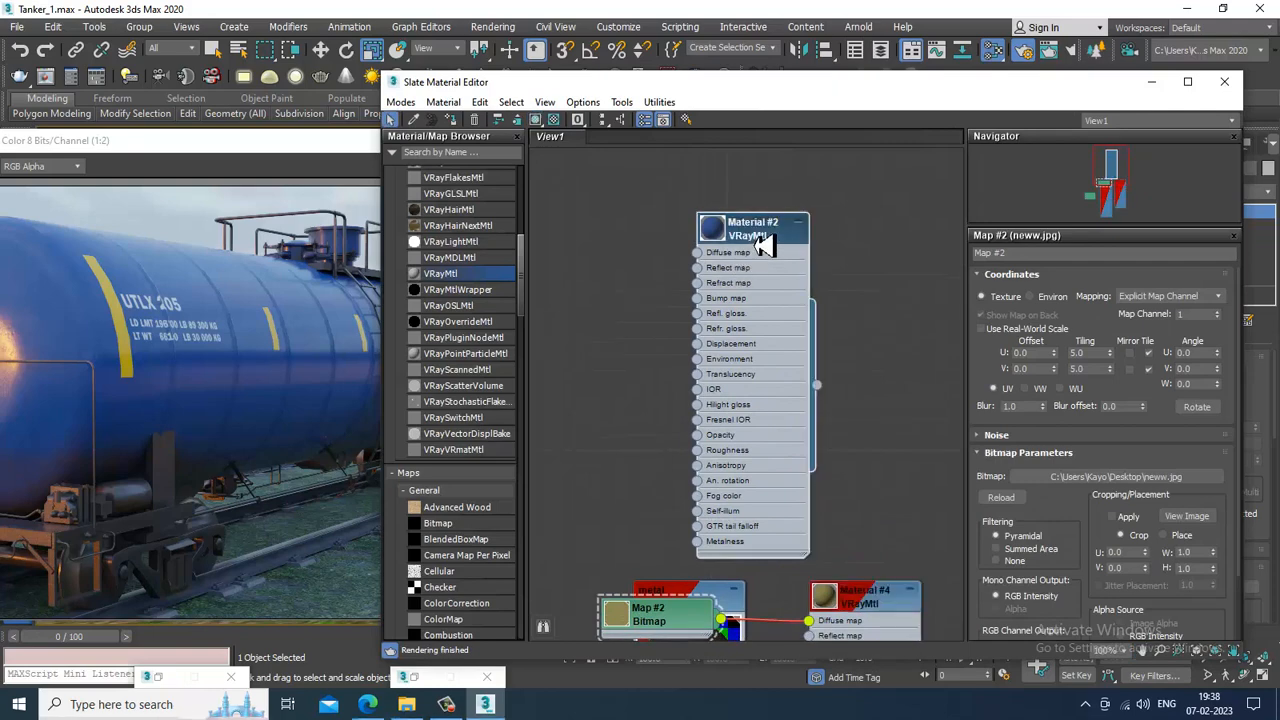
pyautogui.doubleClick(738, 238)
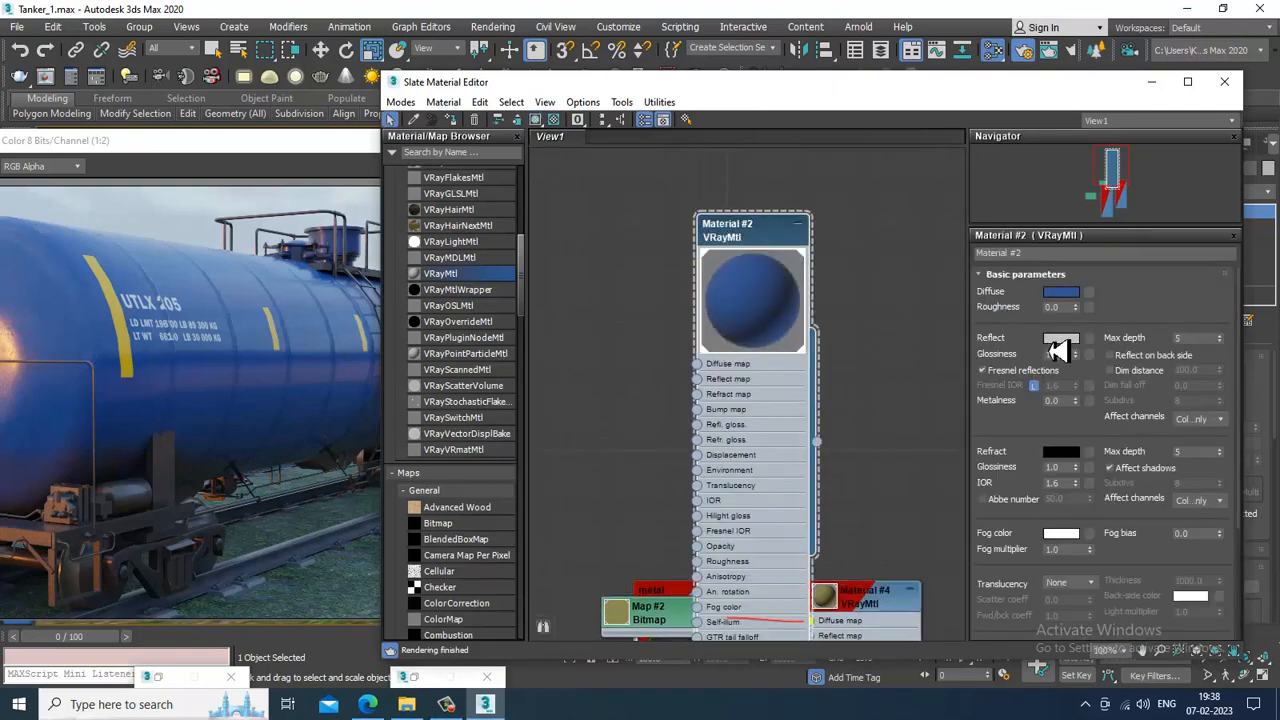
pyautogui.click(1058, 340)
pyautogui.moveTo(486, 180); pyautogui.dragTo(480, 178)
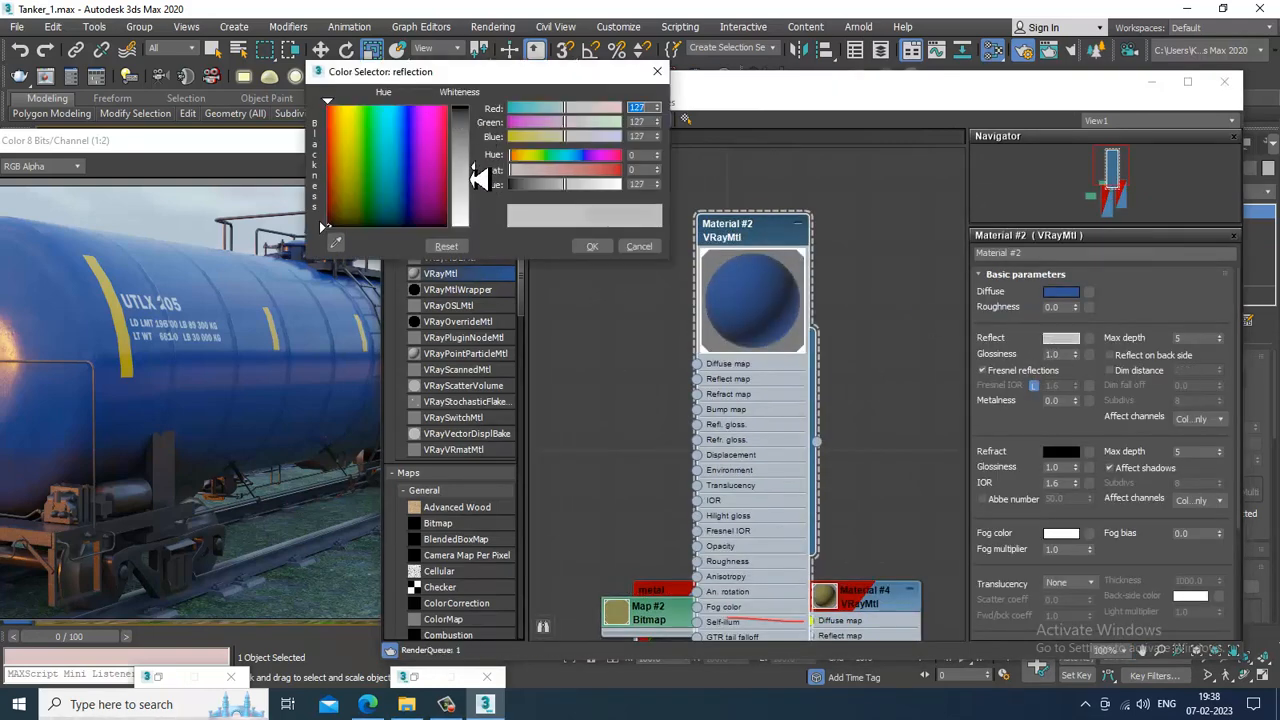
pyautogui.click(594, 249)
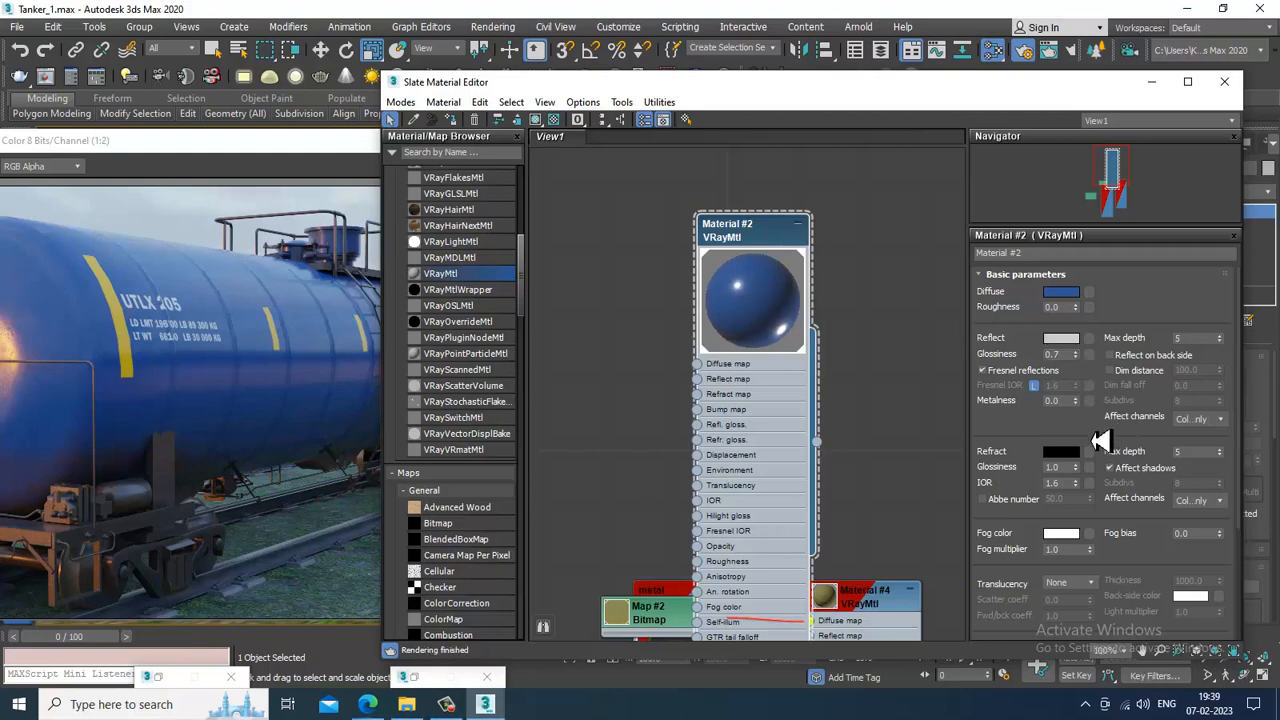
# Step: Add a Noise map to the bump channel of the tank's blue material
pyautogui.moveTo(1100, 441); pyautogui.dragTo(1103, 345)
pyautogui.moveTo(1104, 232); pyautogui.dragTo(1104, 155)
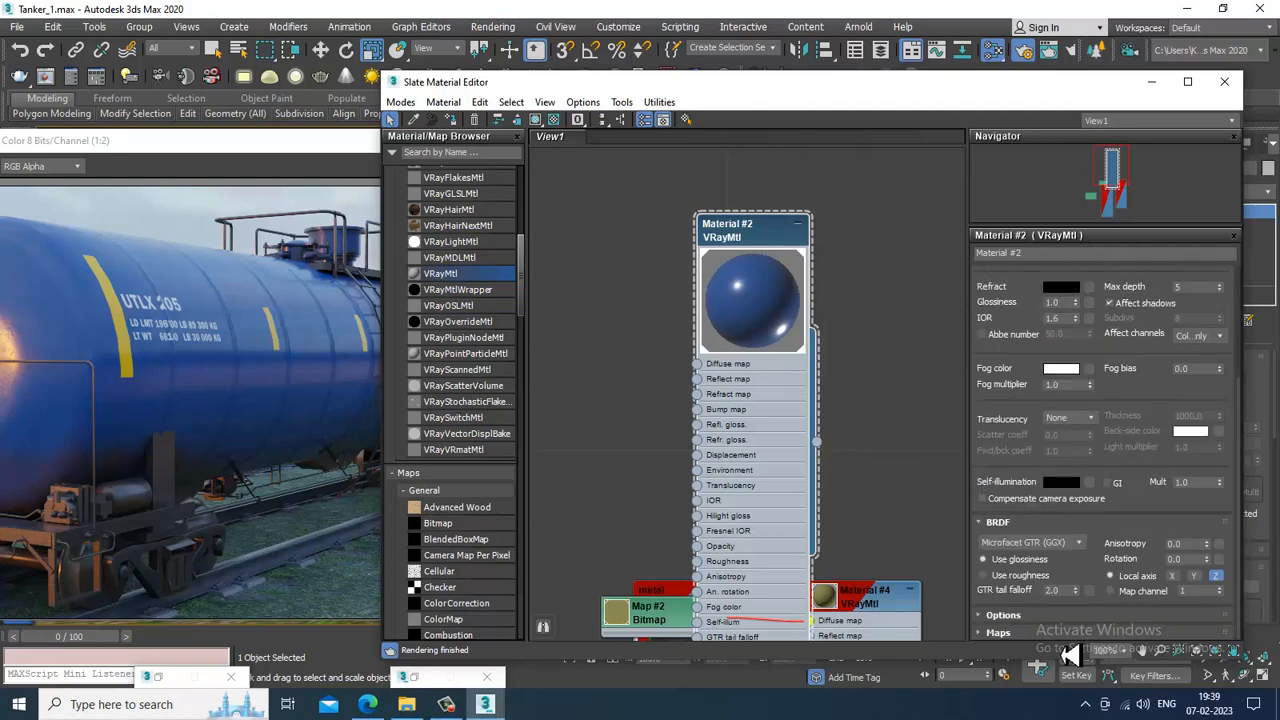
pyautogui.click(1040, 633)
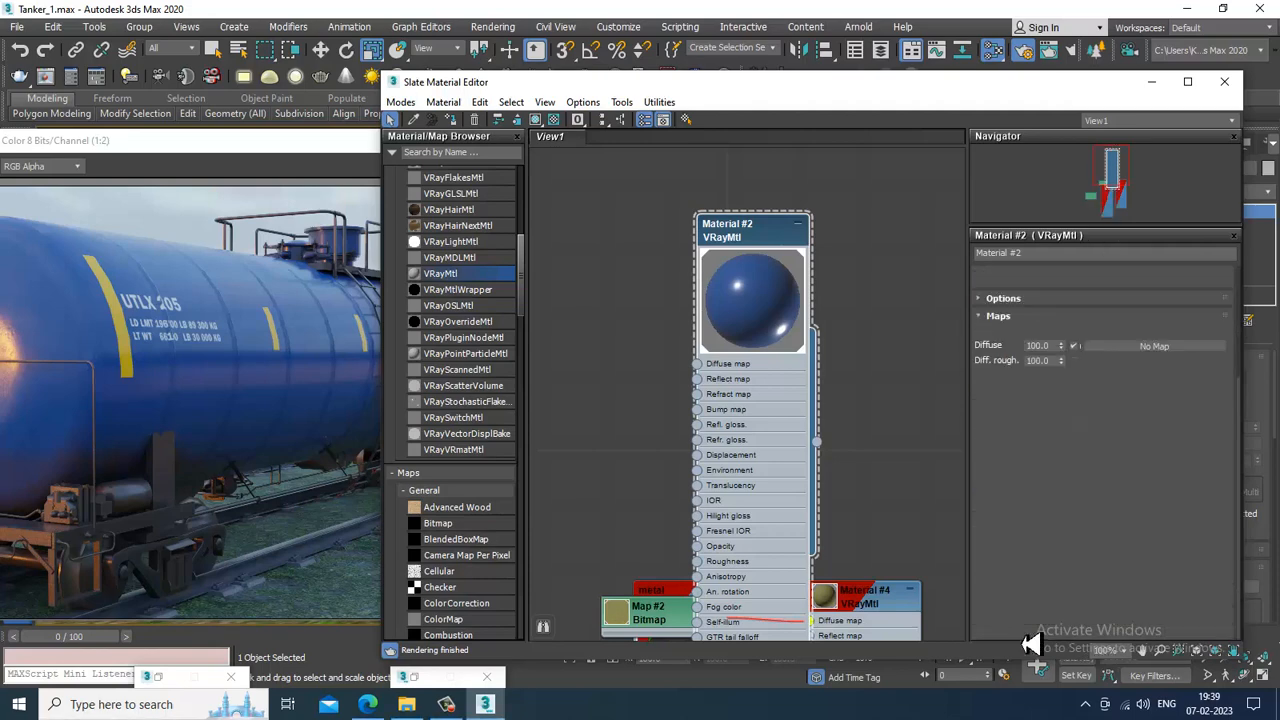
pyautogui.click(446, 704)
pyautogui.click(447, 705)
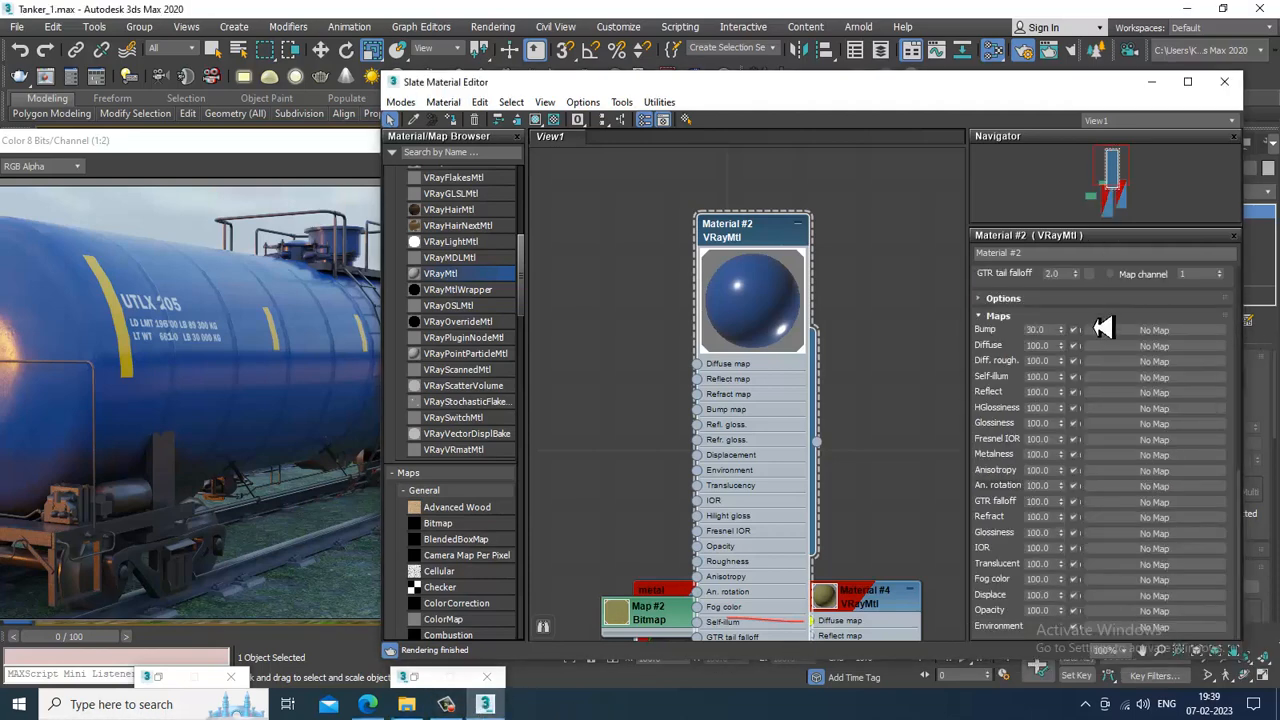
pyautogui.click(1158, 331)
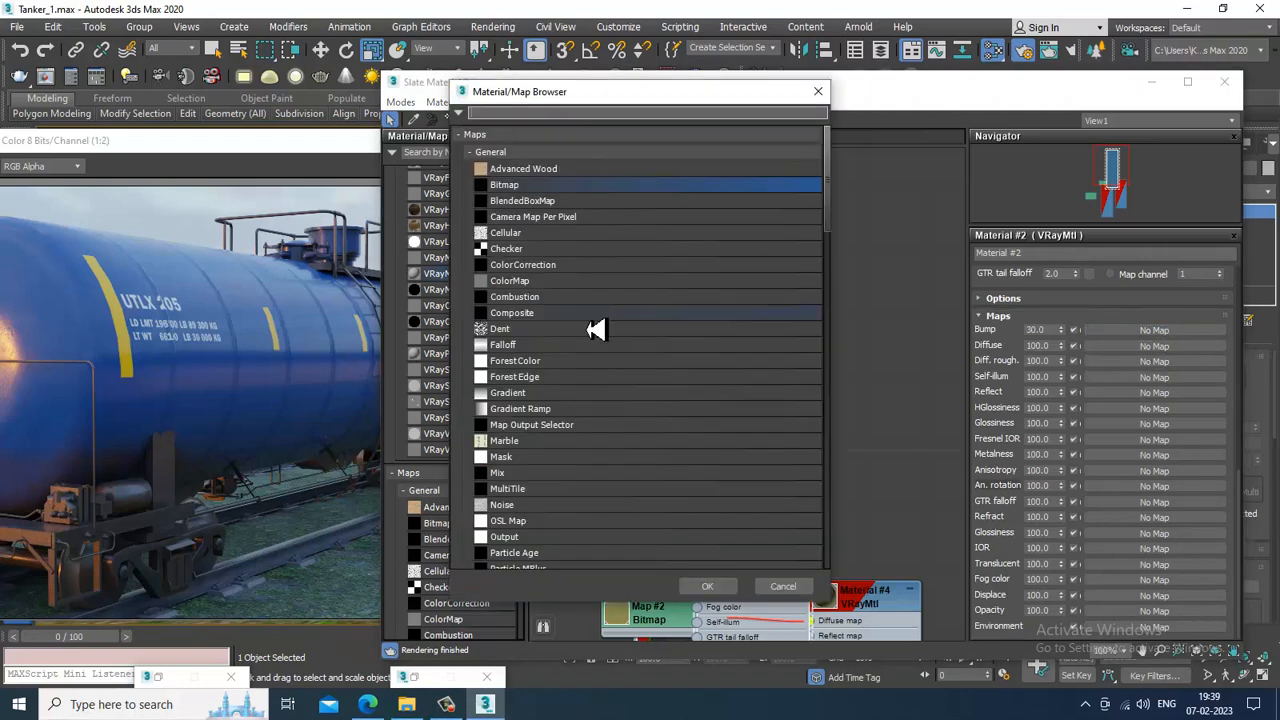
pyautogui.doubleClick(536, 506)
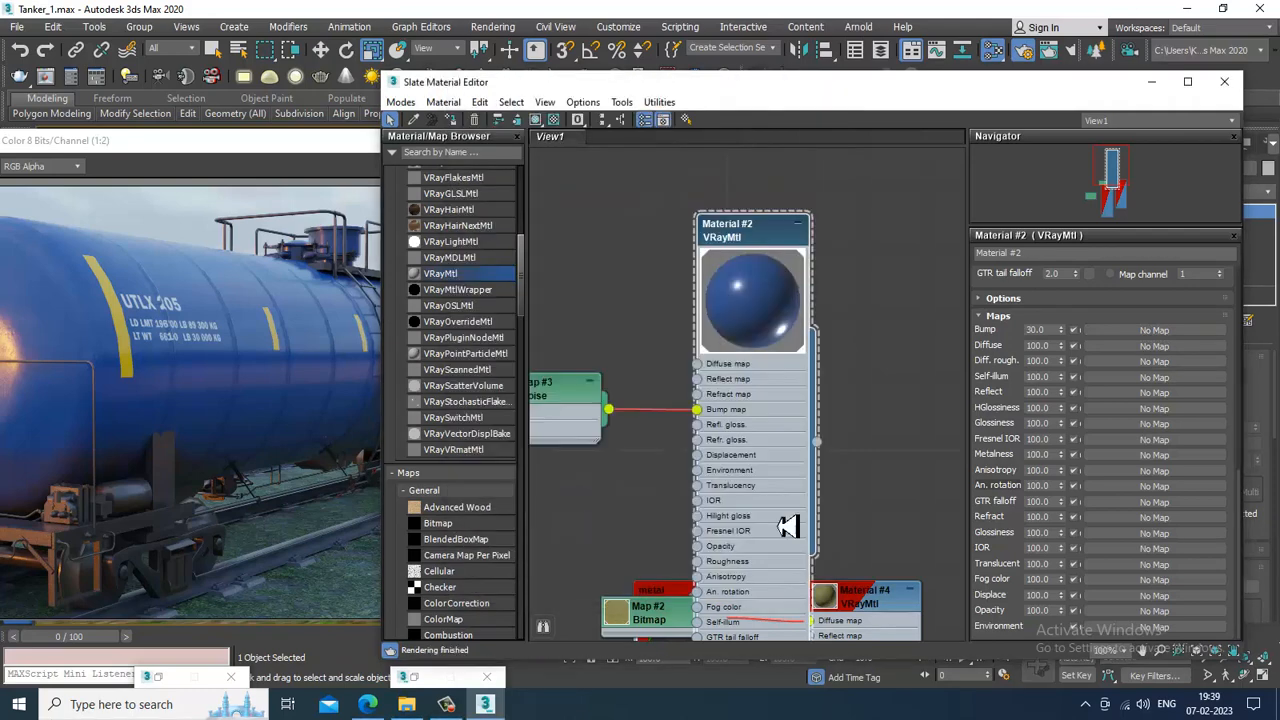
# Step: Set the size of the tank material's Noise bump map to 0.3 and put the material editor away
pyautogui.click(1140, 330)
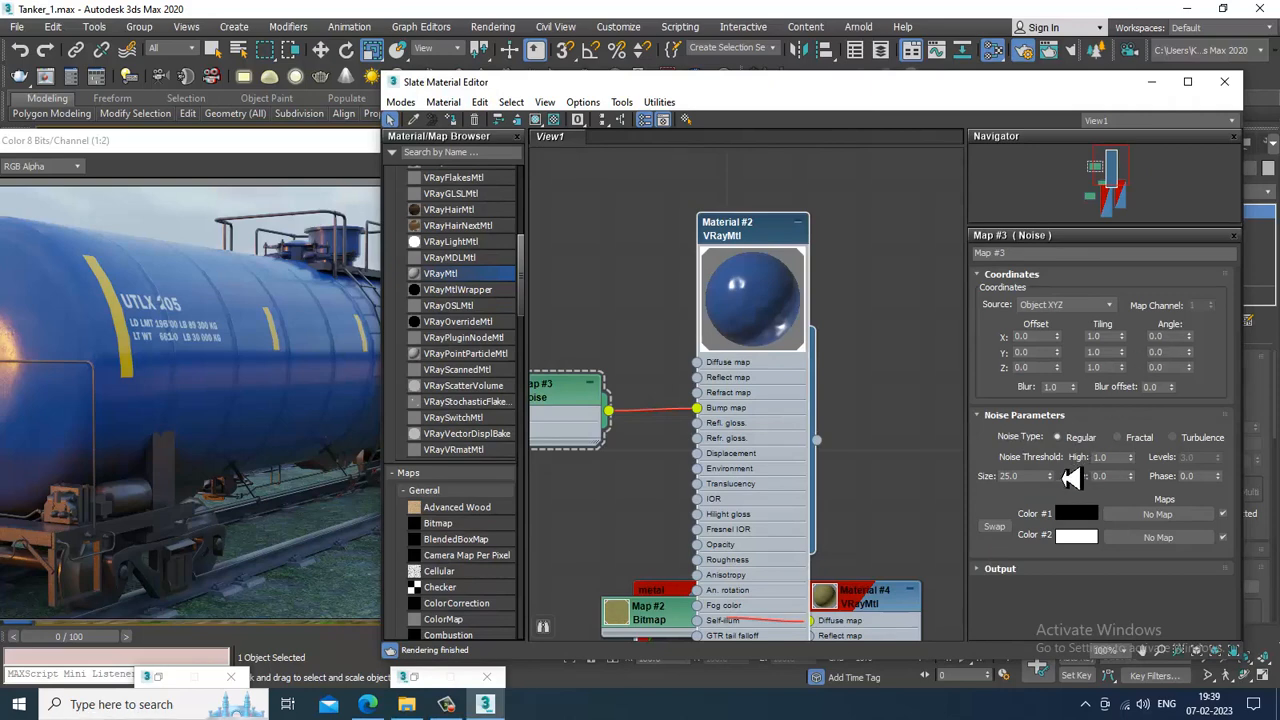
pyautogui.moveTo(1038, 478); pyautogui.dragTo(958, 487)
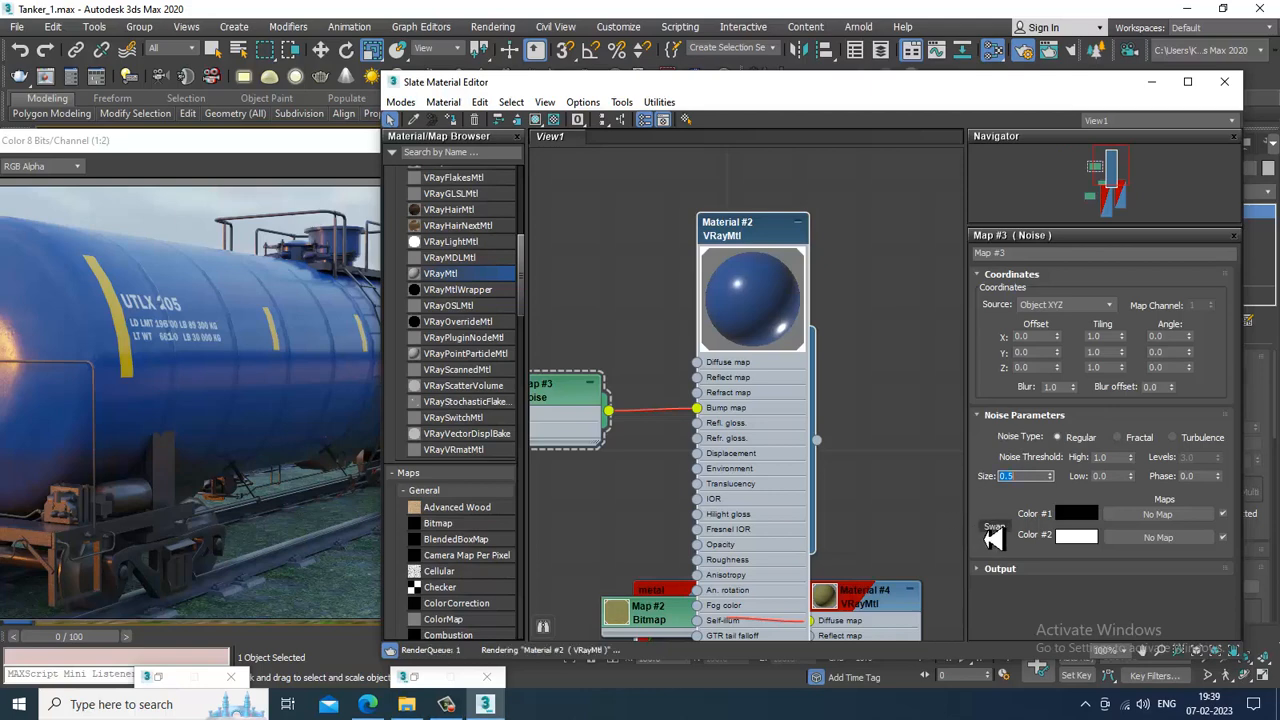
pyautogui.click(452, 704)
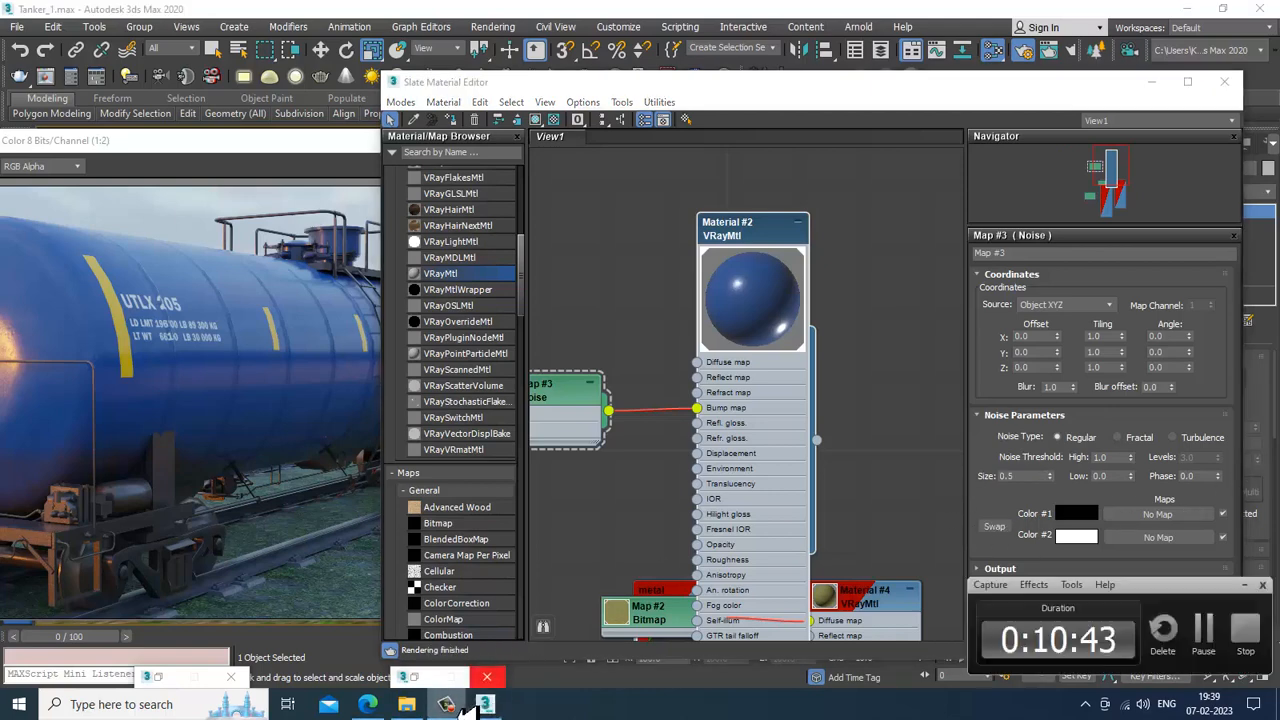
pyautogui.click(1213, 637)
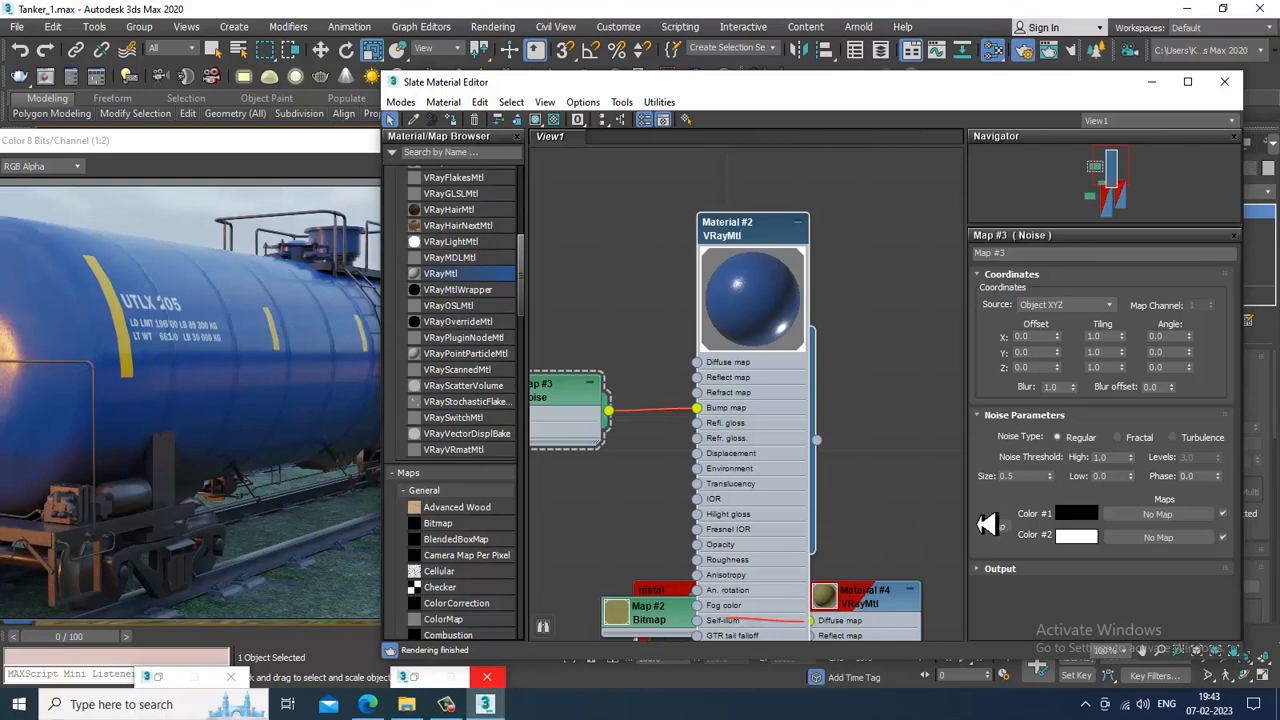
pyautogui.moveTo(765, 261); pyautogui.dragTo(733, 262)
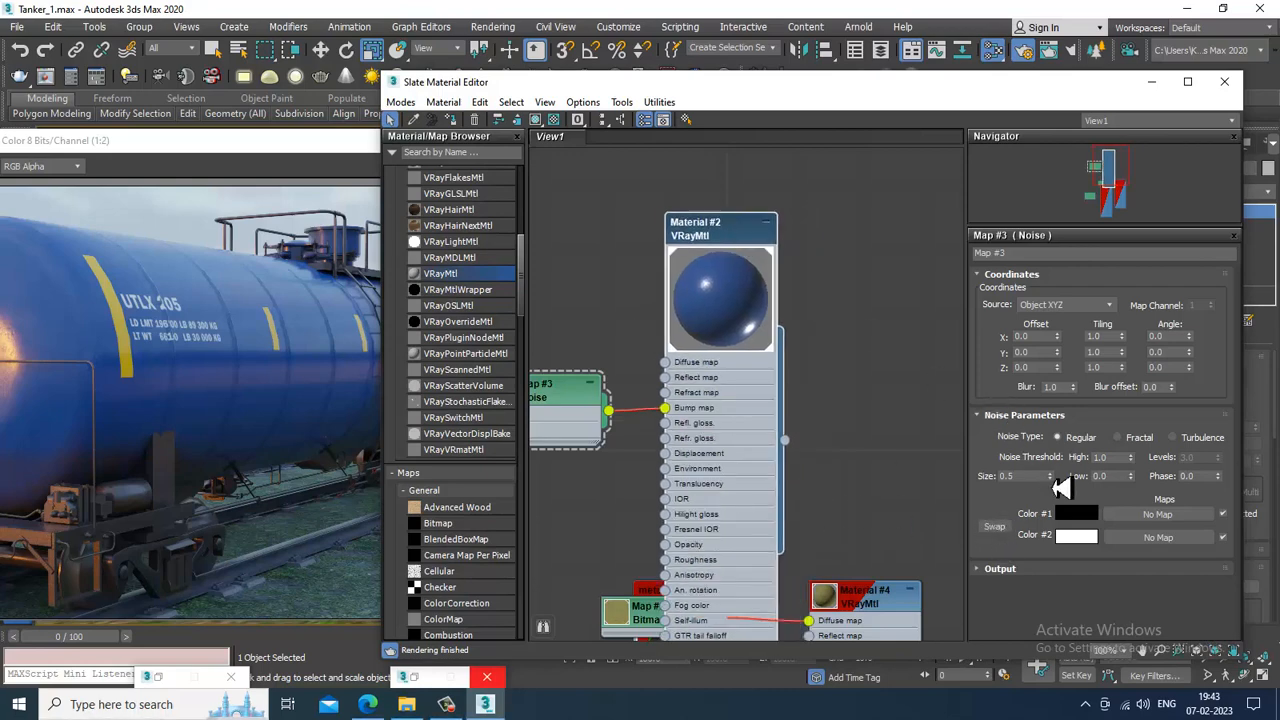
pyautogui.moveTo(1043, 490); pyautogui.dragTo(973, 493)
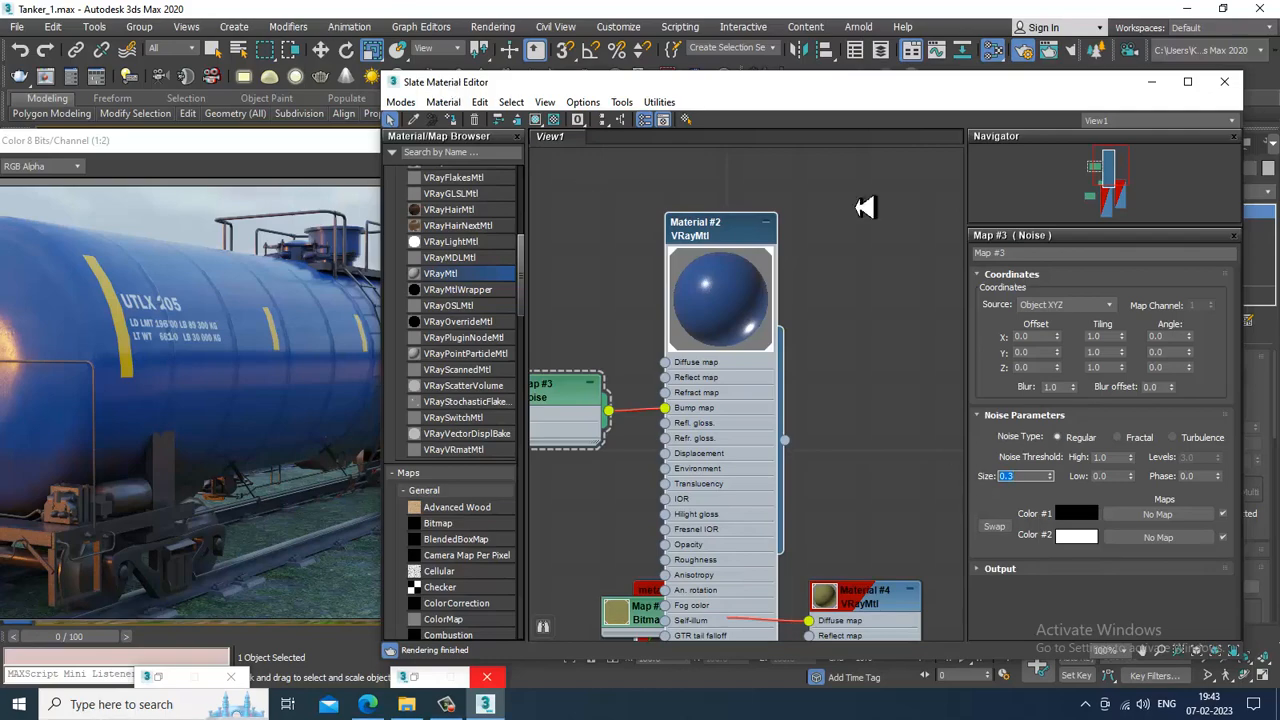
pyautogui.click(1152, 84)
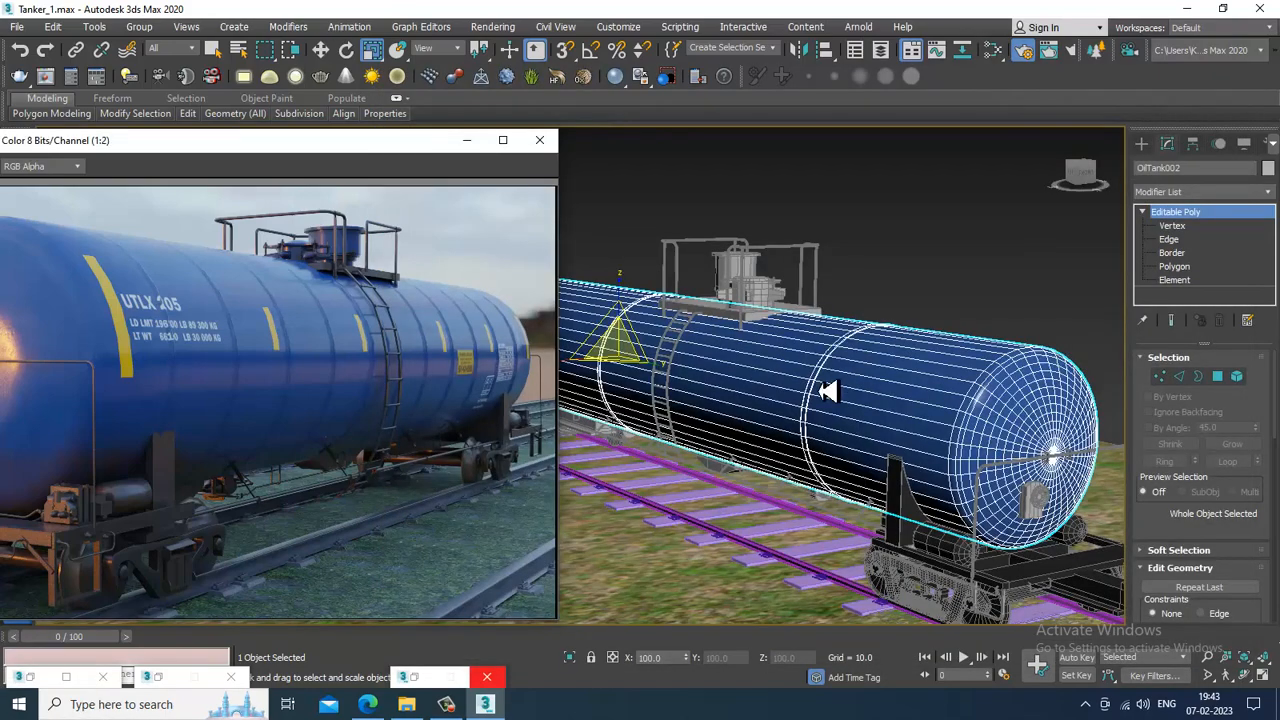
# Step: Select the platform on top of the tank together with all its handrails and posts
pyautogui.scroll(-5, 820, 386)
pyautogui.scroll(2, 837, 400)
pyautogui.click(888, 315)
pyautogui.scroll(6, 888, 315)
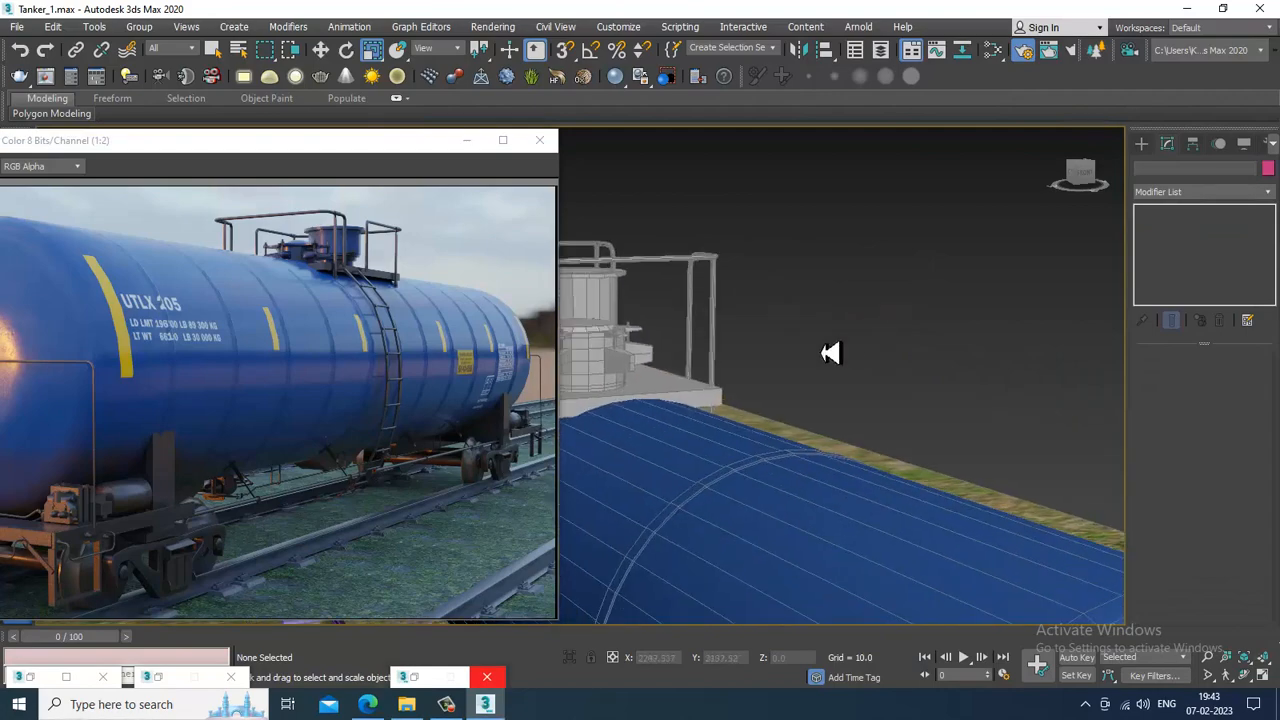
pyautogui.click(966, 332)
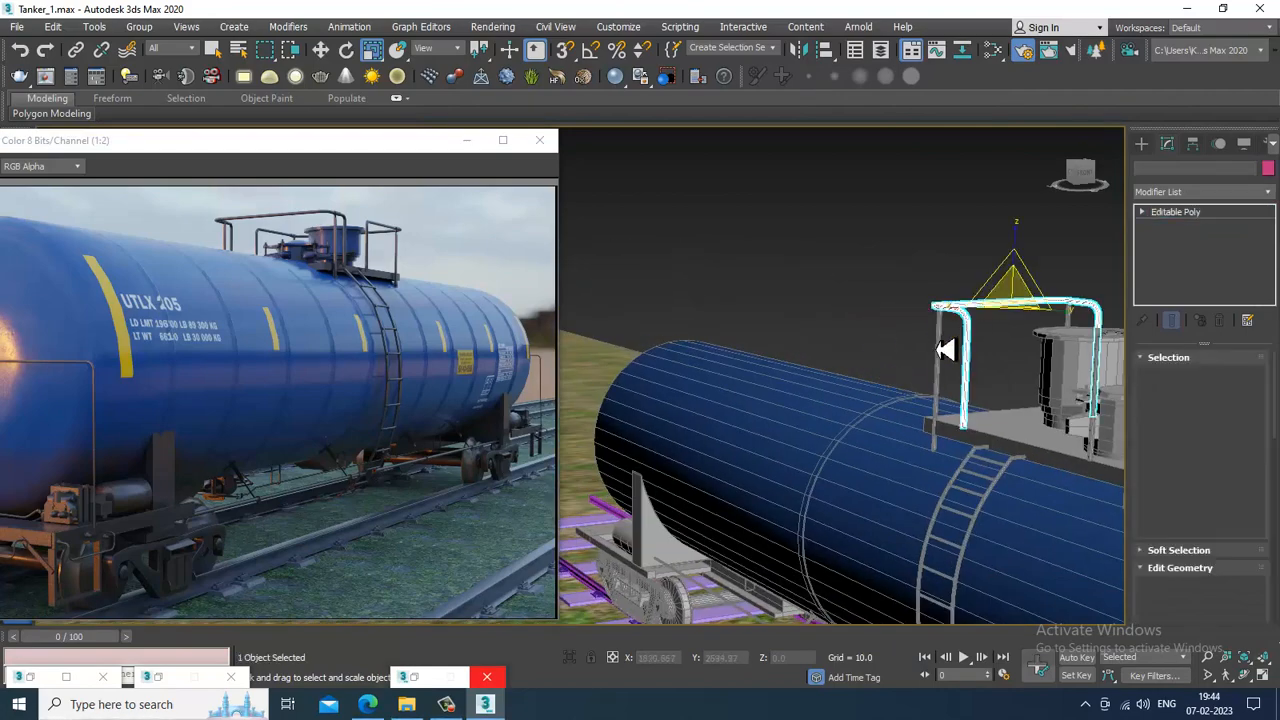
pyautogui.keyDown('ctrl'); pyautogui.click(938, 348); pyautogui.keyUp('ctrl')
pyautogui.press('w')
pyautogui.keyDown('ctrl'); pyautogui.click(1070, 328); pyautogui.keyUp('ctrl')
pyautogui.moveTo(1072, 375); pyautogui.dragTo(831, 336, button='middle')
pyautogui.keyDown('ctrl'); pyautogui.click(777, 421); pyautogui.keyUp('ctrl')
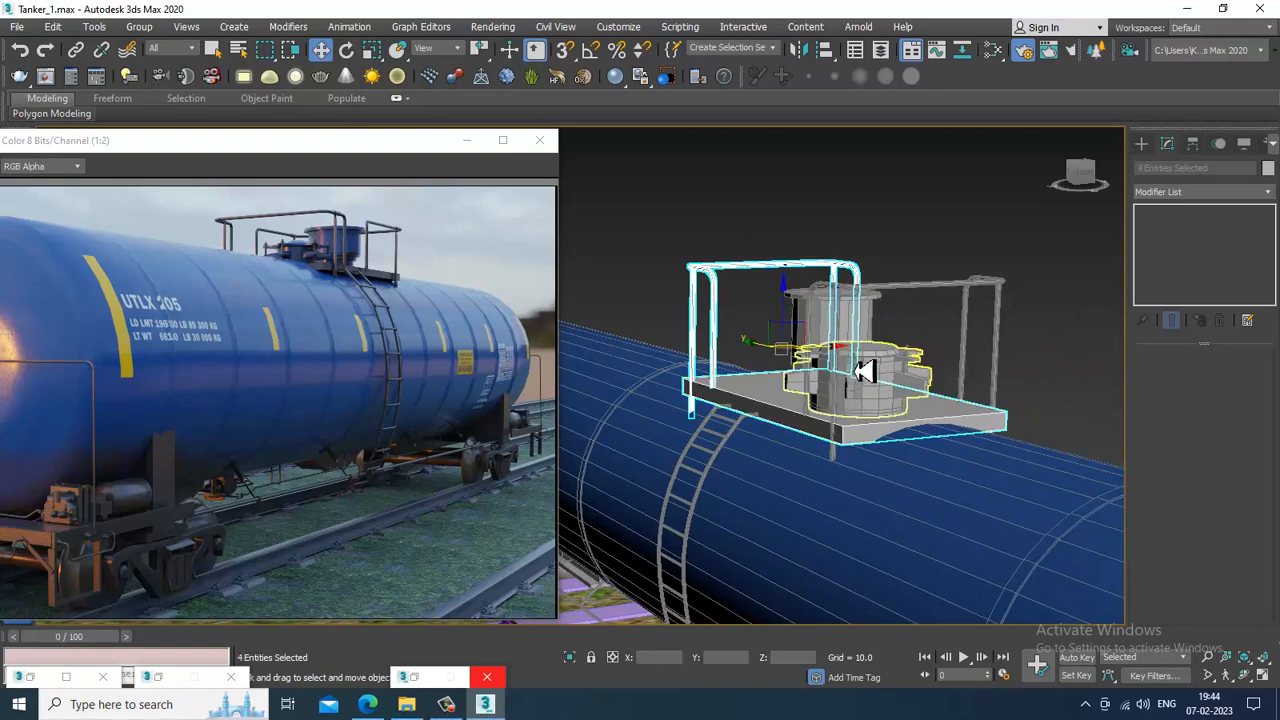
pyautogui.keyDown('ctrl'); pyautogui.click(924, 298); pyautogui.keyUp('ctrl')
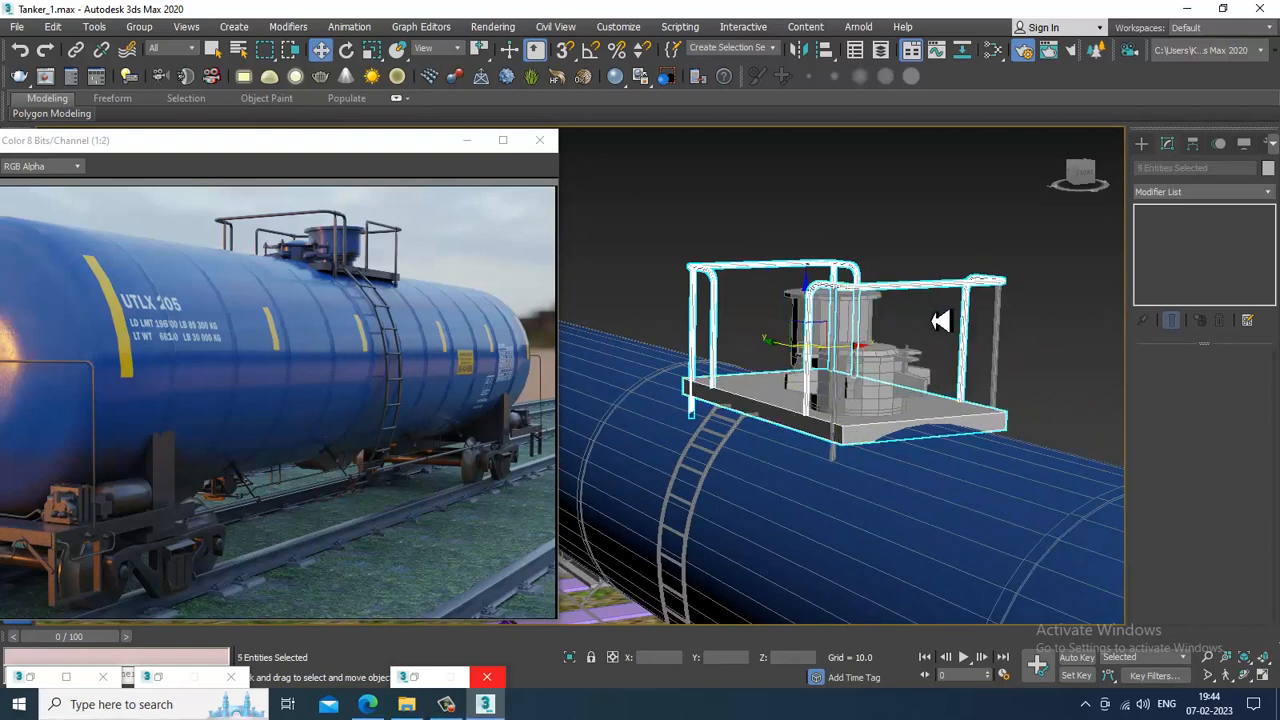
pyautogui.keyDown('ctrl'); pyautogui.click(1006, 337); pyautogui.keyUp('ctrl')
pyautogui.keyDown('ctrl'); pyautogui.click(833, 460); pyautogui.keyUp('ctrl')
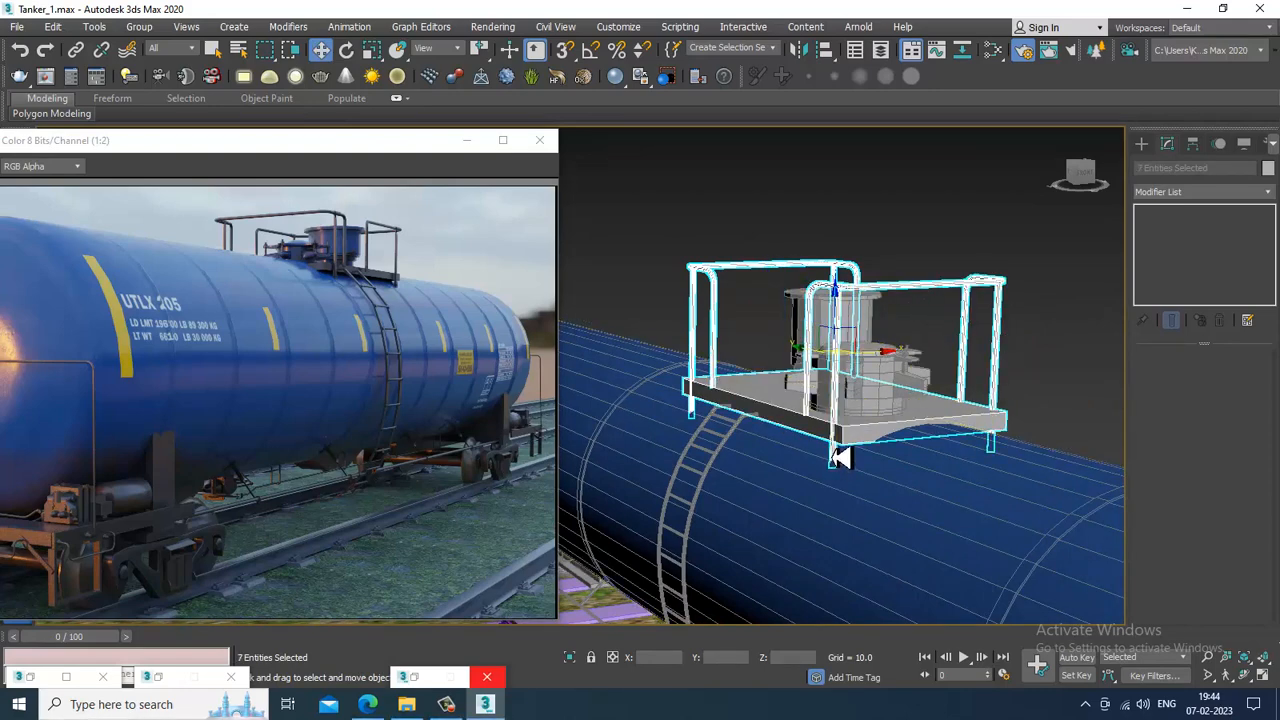
# Step: Add the long pipe beneath the tank and its three support brackets to the selection
pyautogui.scroll(-3, 906, 409)
pyautogui.keyDown('alt'); pyautogui.moveTo(906, 409); pyautogui.dragTo(833, 410, button='middle'); pyautogui.keyUp('alt')
pyautogui.scroll(2, 833, 410)
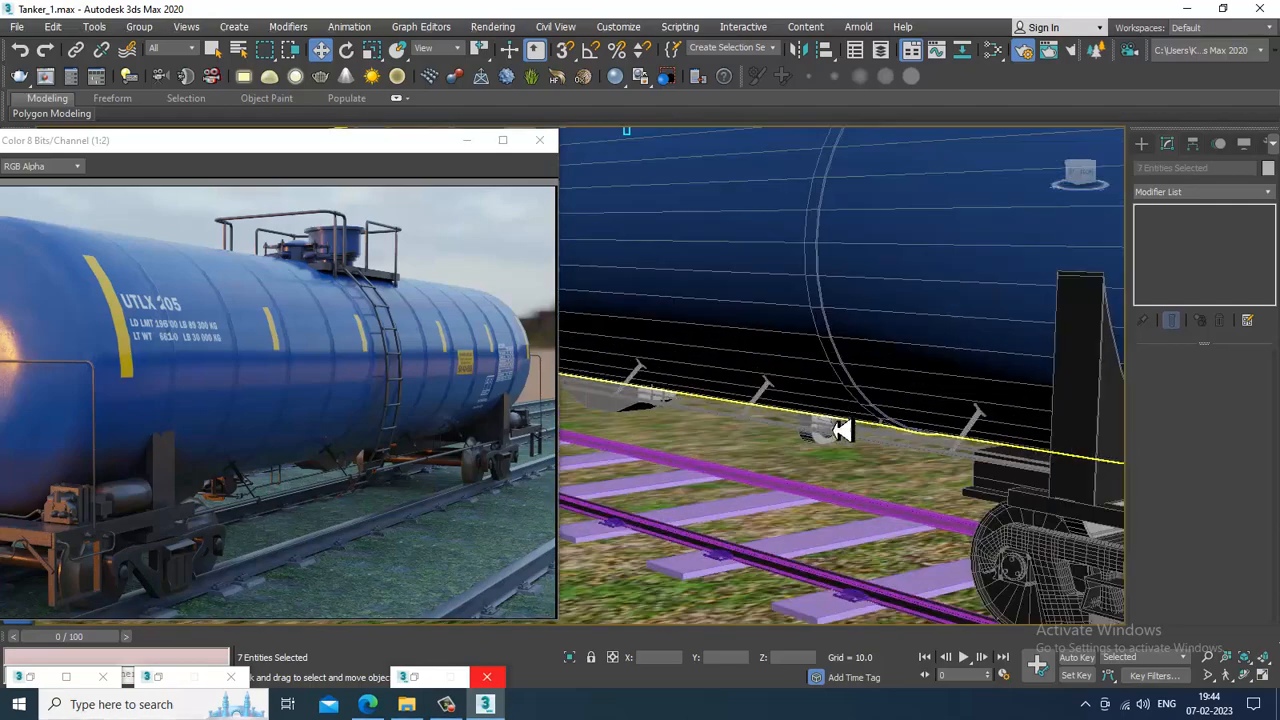
pyautogui.keyDown('ctrl'); pyautogui.click(805, 431); pyautogui.keyUp('ctrl')
pyautogui.keyDown('ctrl'); pyautogui.click(760, 410); pyautogui.keyUp('ctrl')
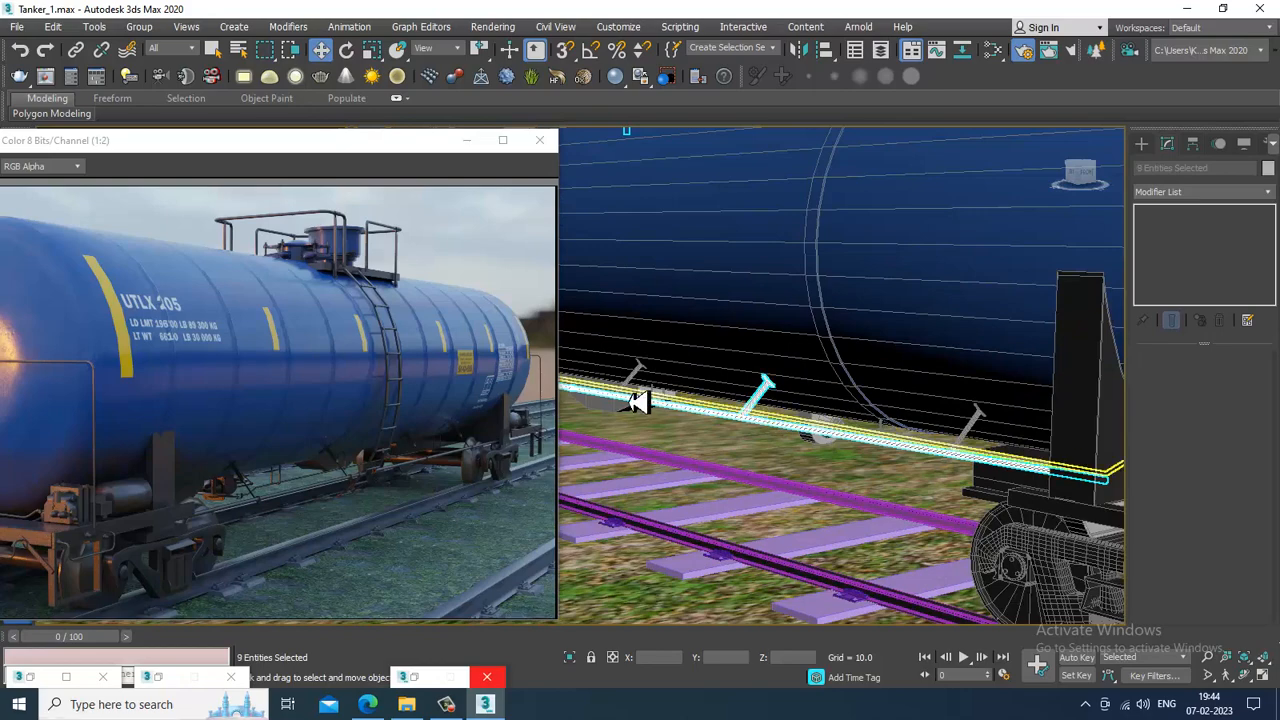
pyautogui.keyDown('ctrl'); pyautogui.click(635, 393); pyautogui.keyUp('ctrl')
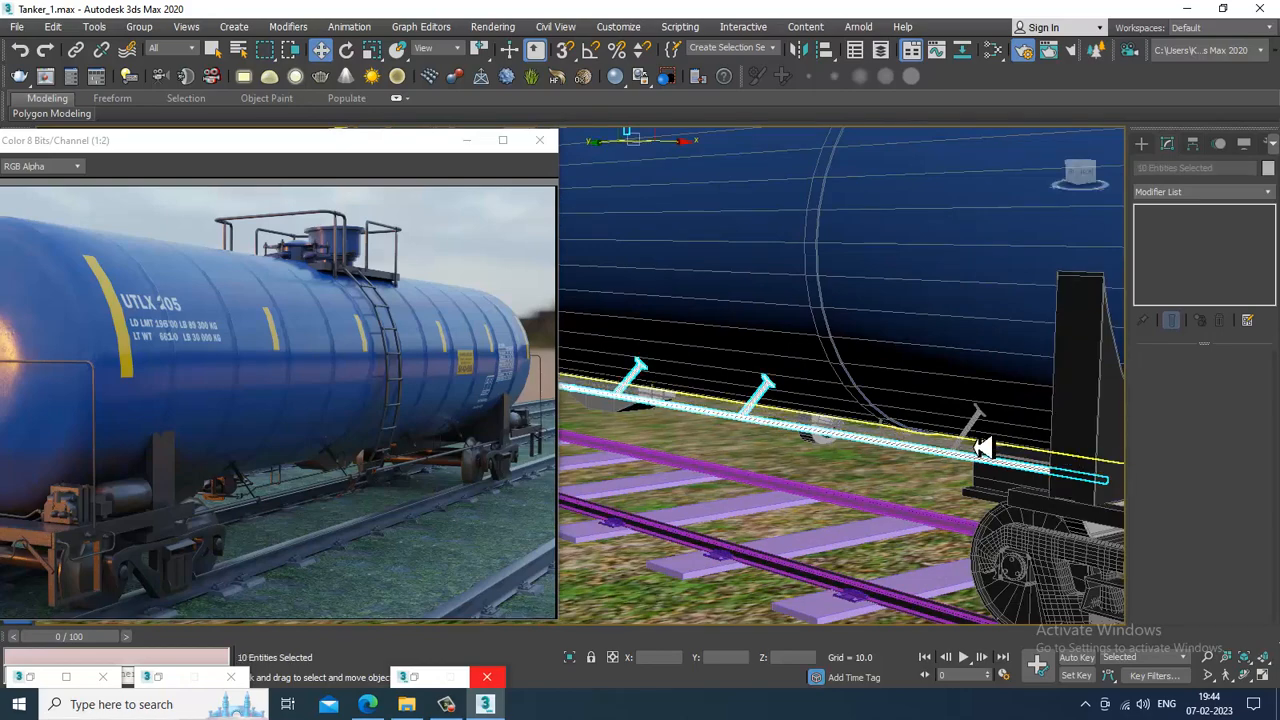
pyautogui.keyDown('ctrl'); pyautogui.click(978, 430); pyautogui.keyUp('ctrl')
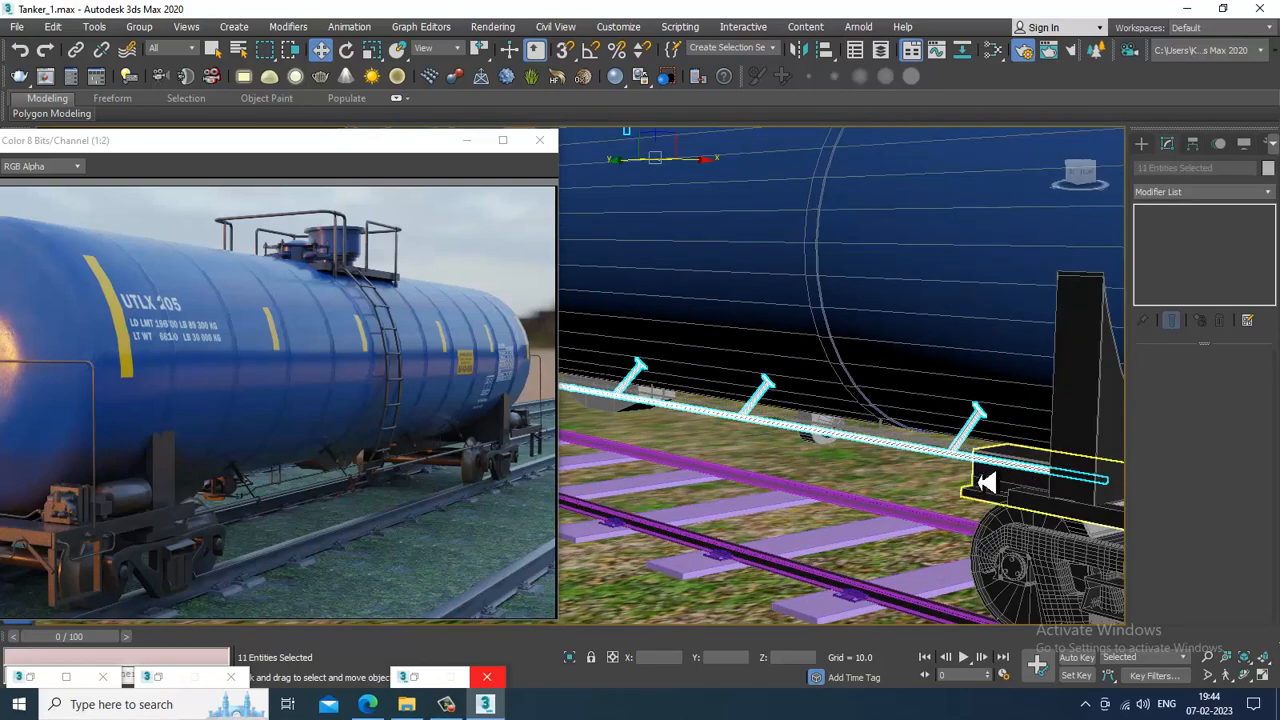
# Step: Apply the existing dark metal VRayMtl to the selected platform, handrails, pipe and brackets, and clear the selection
pyautogui.press('m')
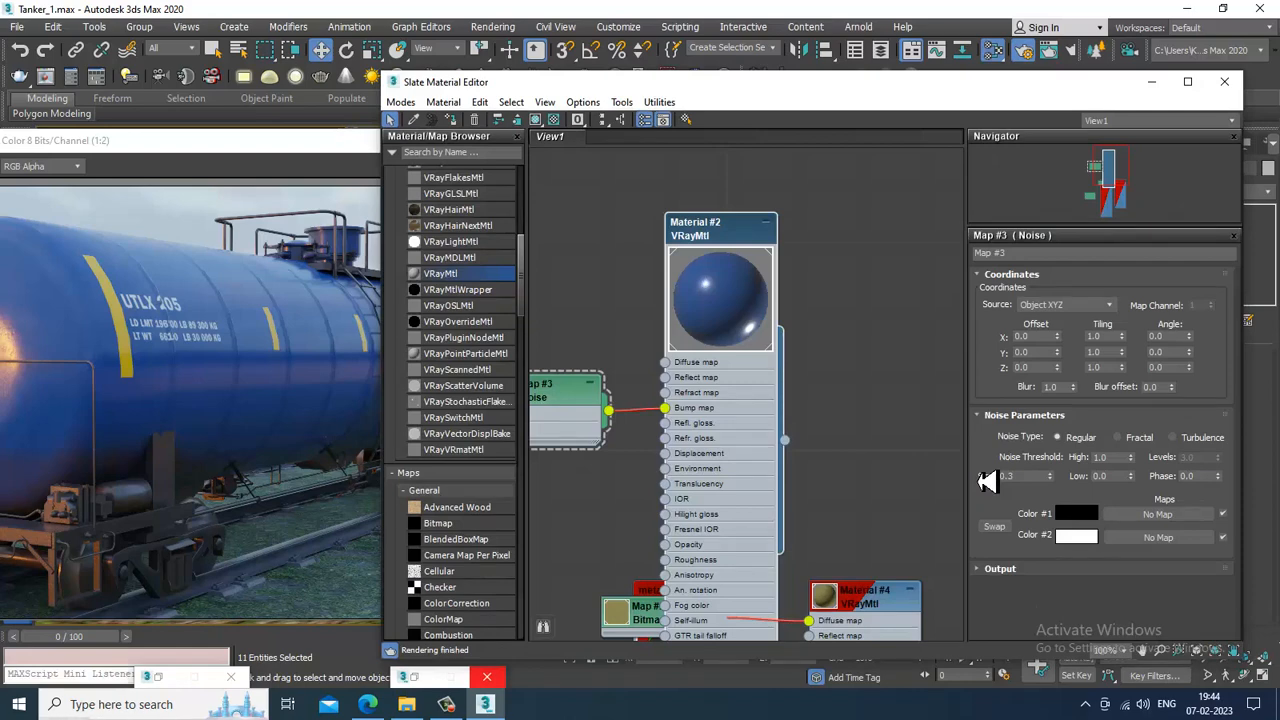
pyautogui.moveTo(857, 532); pyautogui.dragTo(857, 322, button='middle')
pyautogui.click(700, 368)
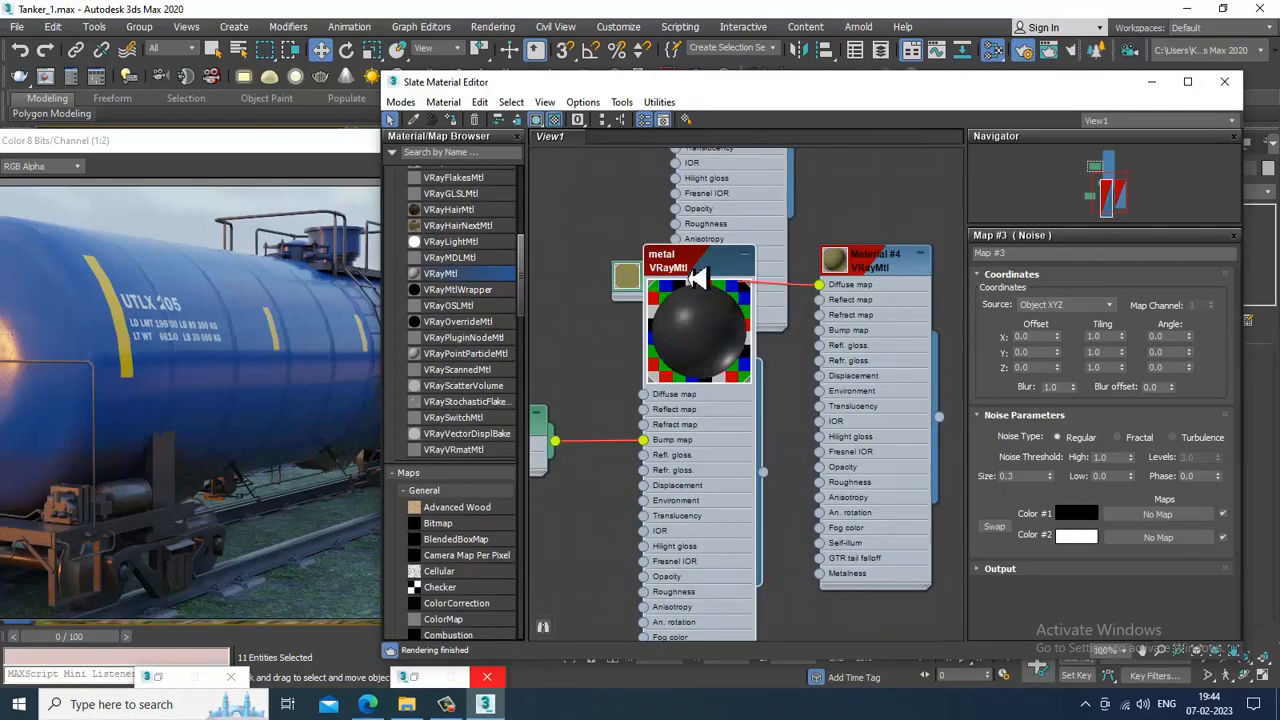
pyautogui.doubleClick(697, 268)
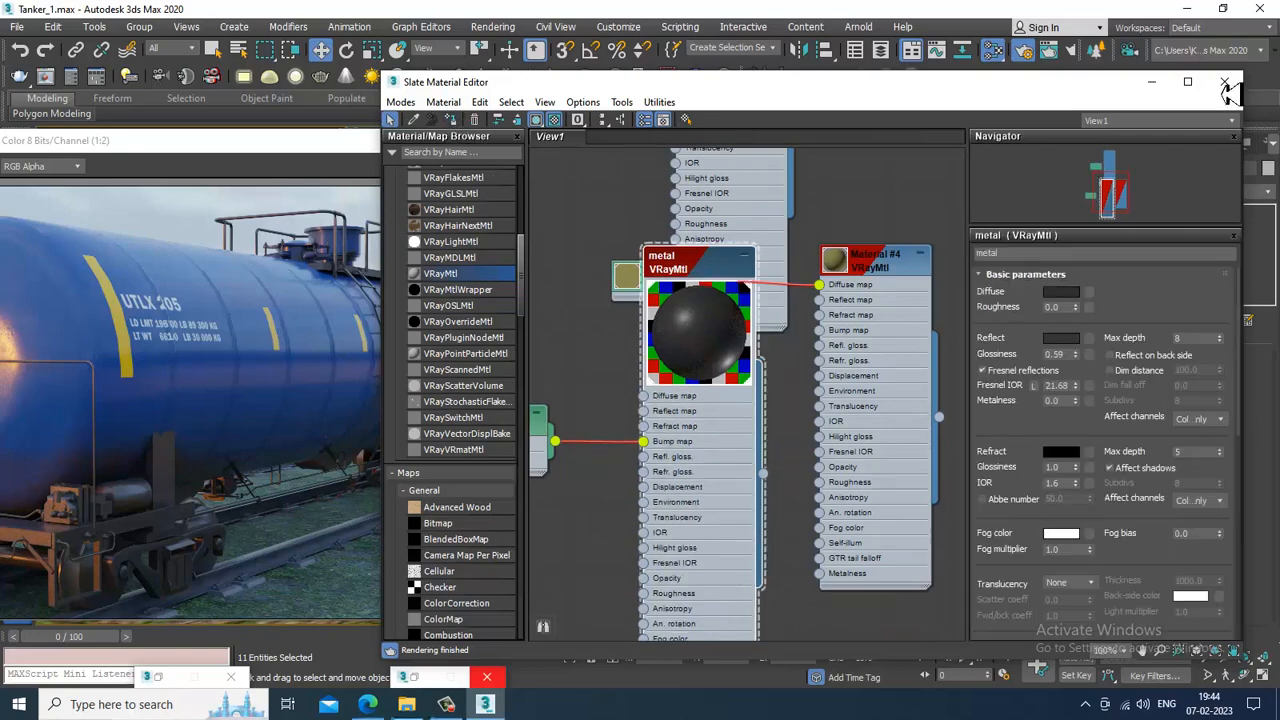
pyautogui.click(1150, 86)
pyautogui.scroll(-5, 965, 408)
pyautogui.click(966, 299)
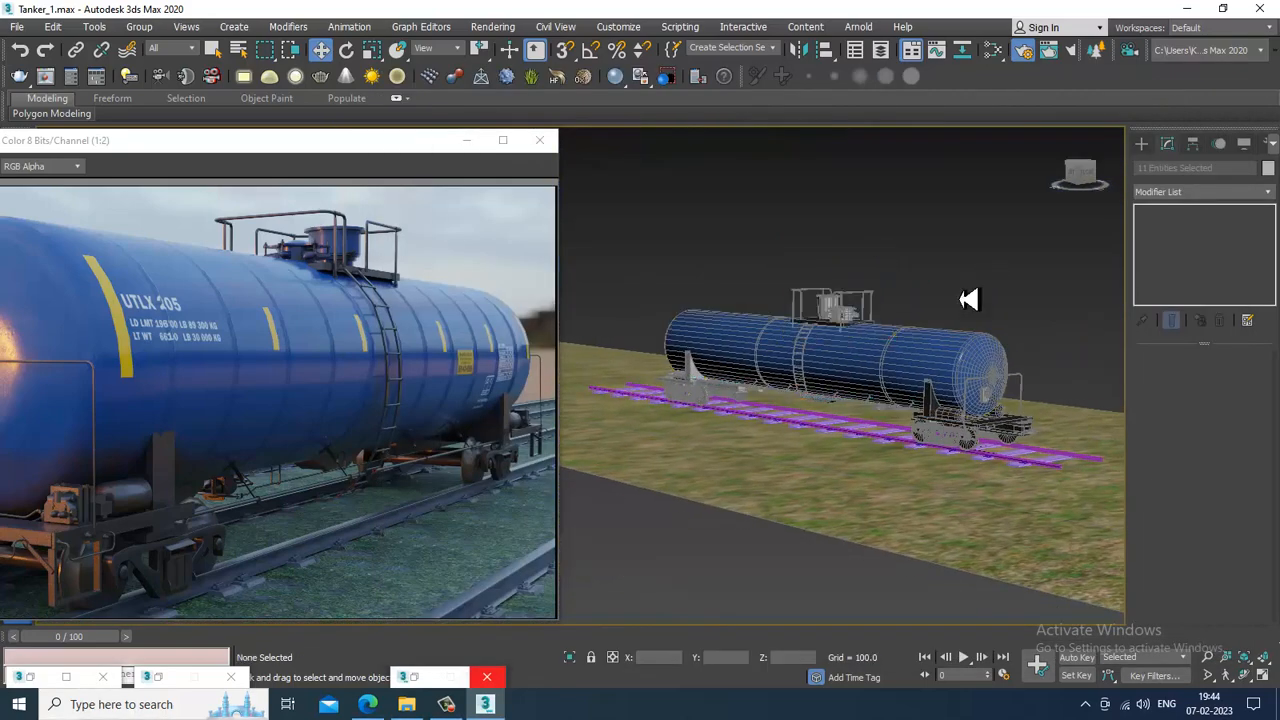
# Step: Select the thin underside pipe with its U-shaped hangers, round fitting and box beneath the tank, and apply the metal material
pyautogui.scroll(8, 877, 351)
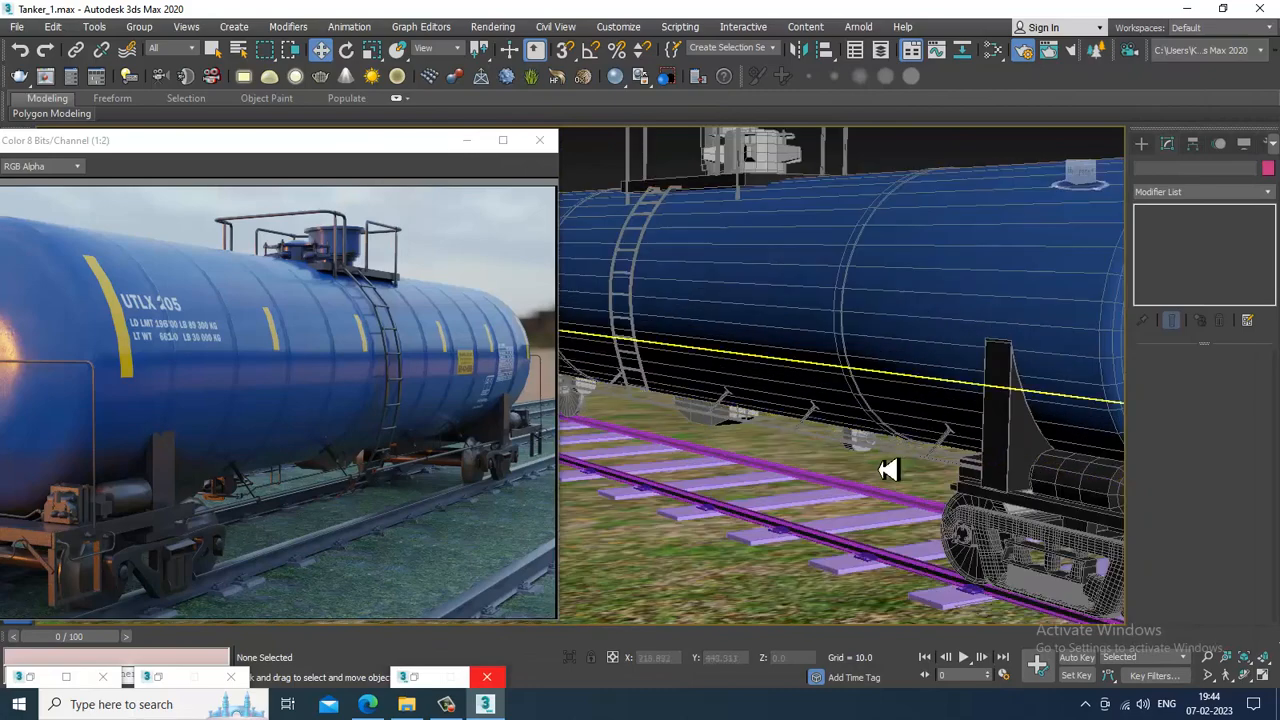
pyautogui.scroll(3, 889, 470)
pyautogui.click(847, 465)
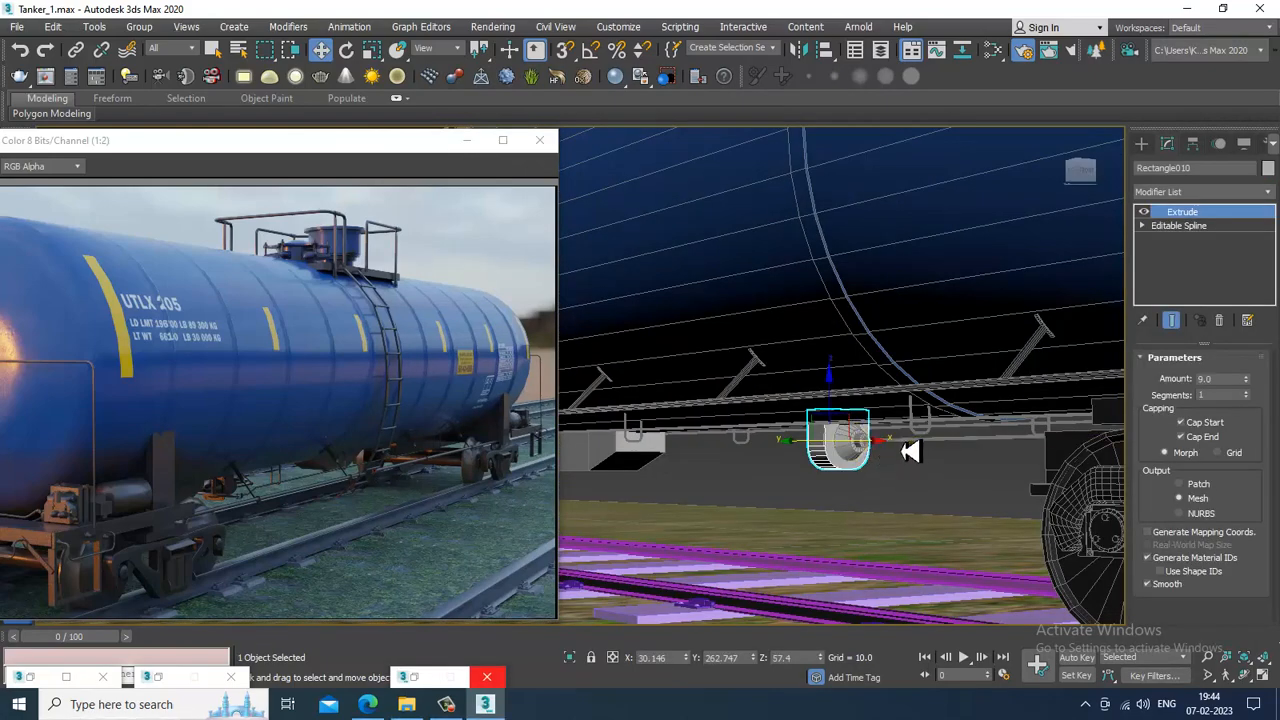
pyautogui.keyDown('ctrl'); pyautogui.click(748, 438); pyautogui.keyUp('ctrl')
pyautogui.keyDown('ctrl'); pyautogui.click(710, 432); pyautogui.keyUp('ctrl')
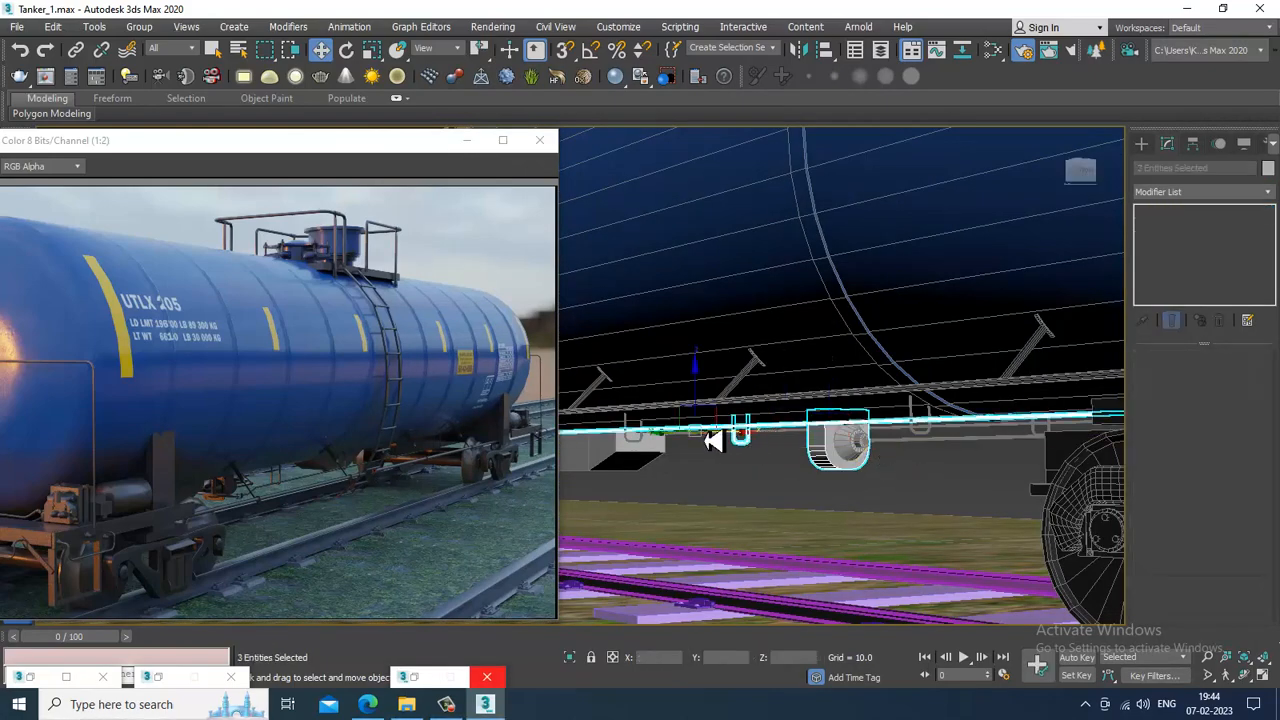
pyautogui.keyDown('ctrl'); pyautogui.click(635, 442); pyautogui.keyUp('ctrl')
pyautogui.keyDown('ctrl'); pyautogui.click(611, 457); pyautogui.keyUp('ctrl')
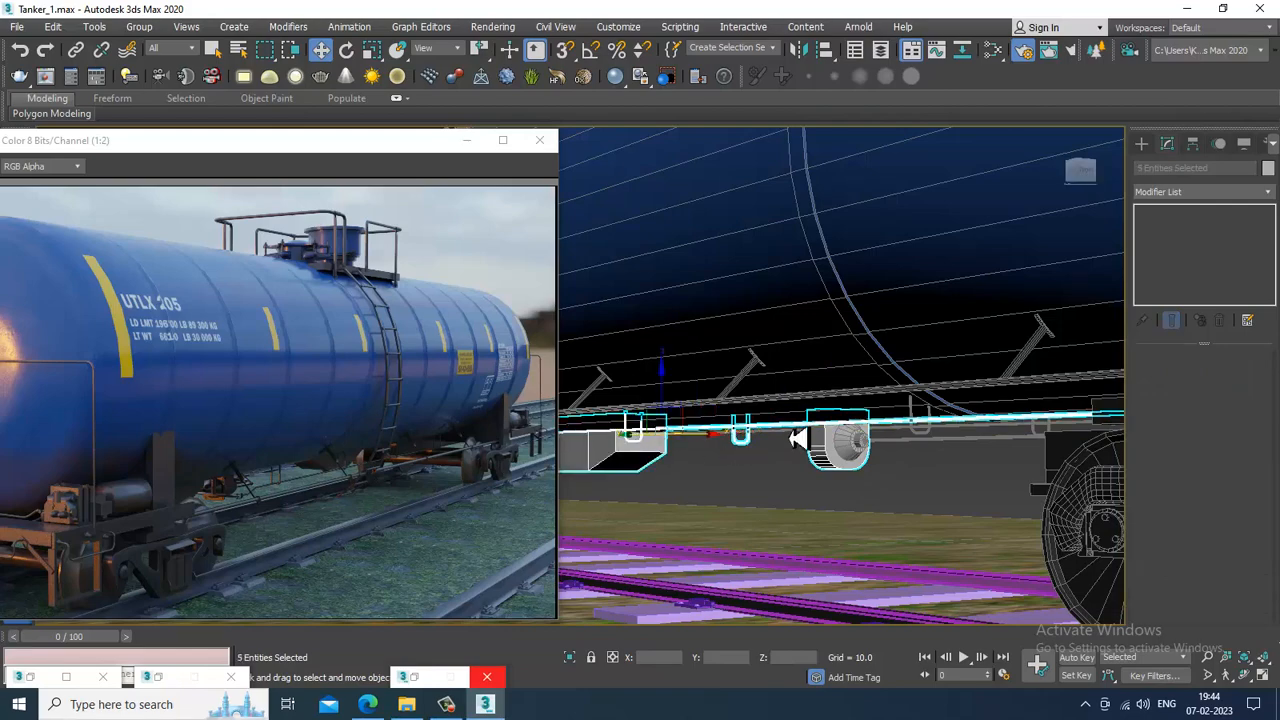
pyautogui.keyDown('alt'); pyautogui.moveTo(797, 438); pyautogui.dragTo(829, 429, button='middle'); pyautogui.keyUp('alt')
pyautogui.press('m')
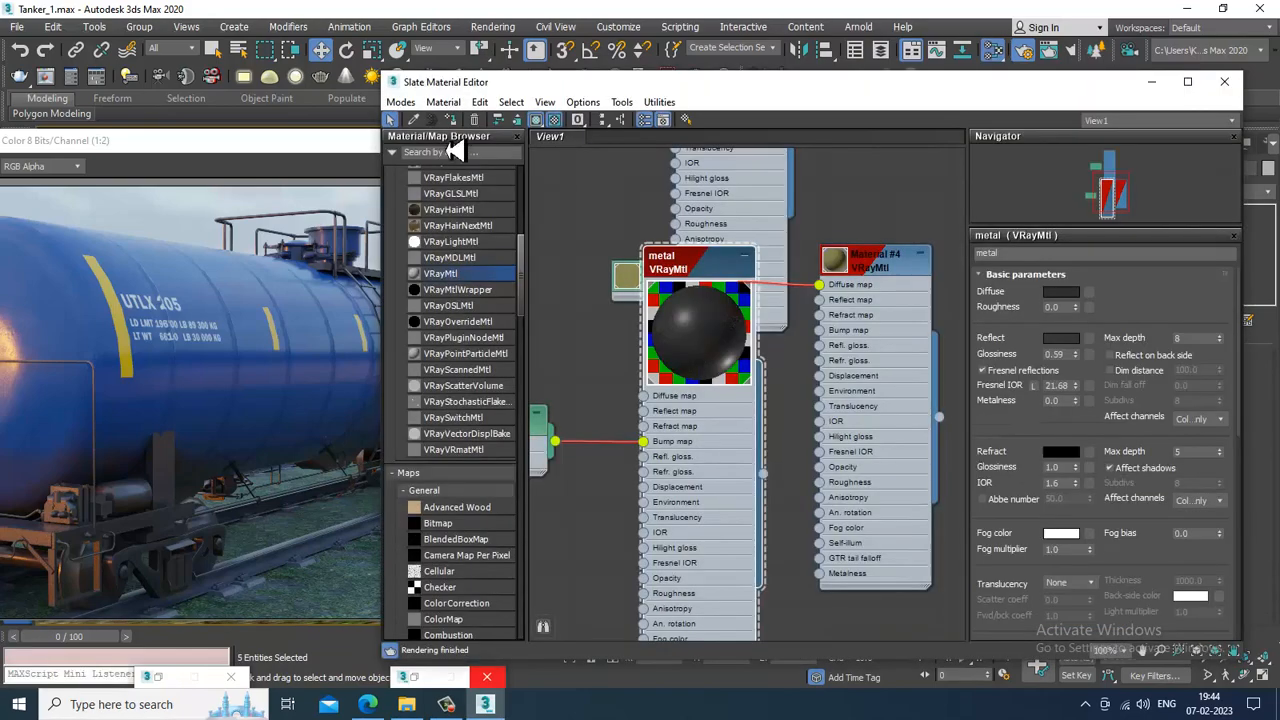
pyautogui.click(1152, 86)
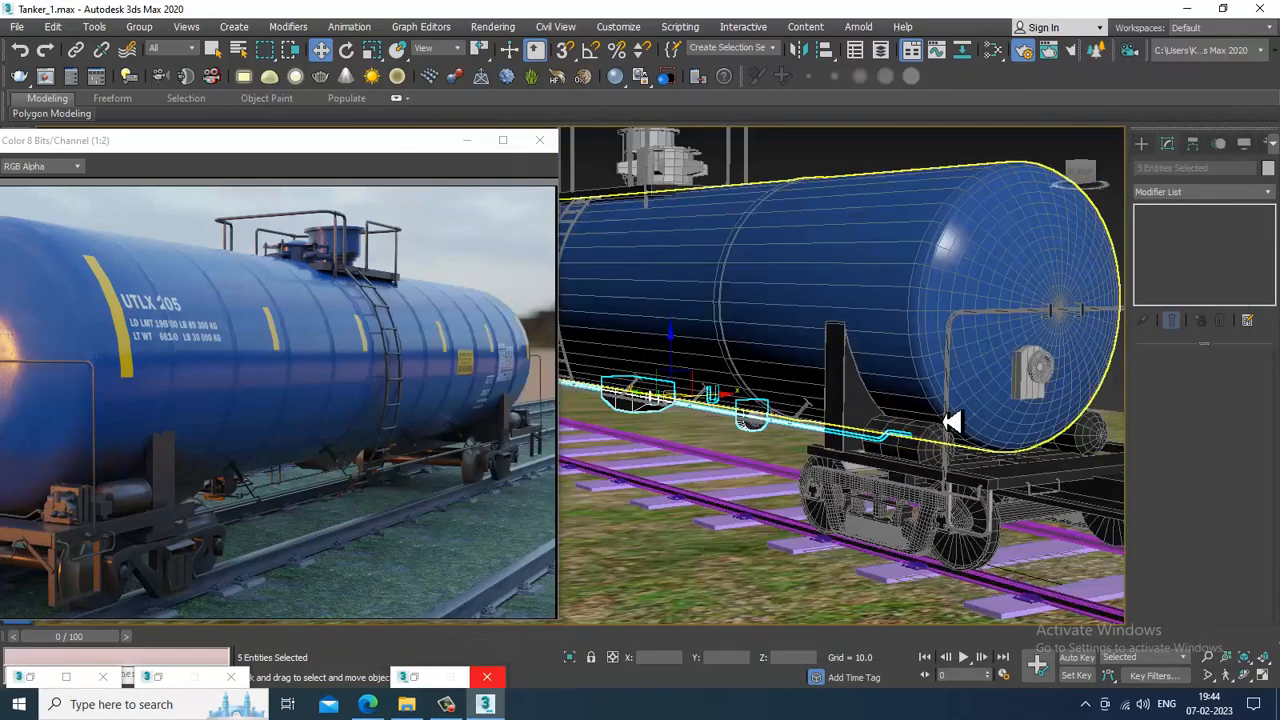
# Step: Switch to the Compact Material Editor and load a VRayHDRI map into the first sample slot
pyautogui.scroll(-3, 908, 412)
pyautogui.scroll(3, 906, 412)
pyautogui.keyDown('alt'); pyautogui.moveTo(906, 412); pyautogui.dragTo(850, 352, button='middle'); pyautogui.keyUp('alt')
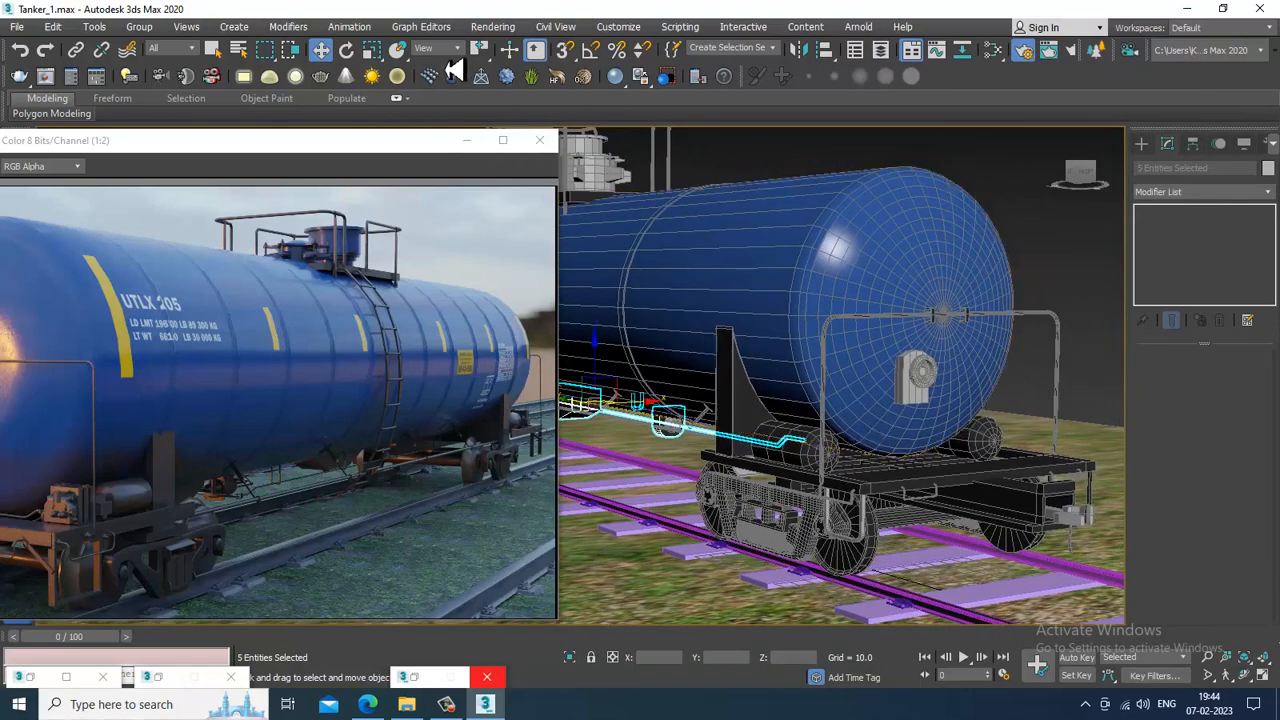
pyautogui.press('m')
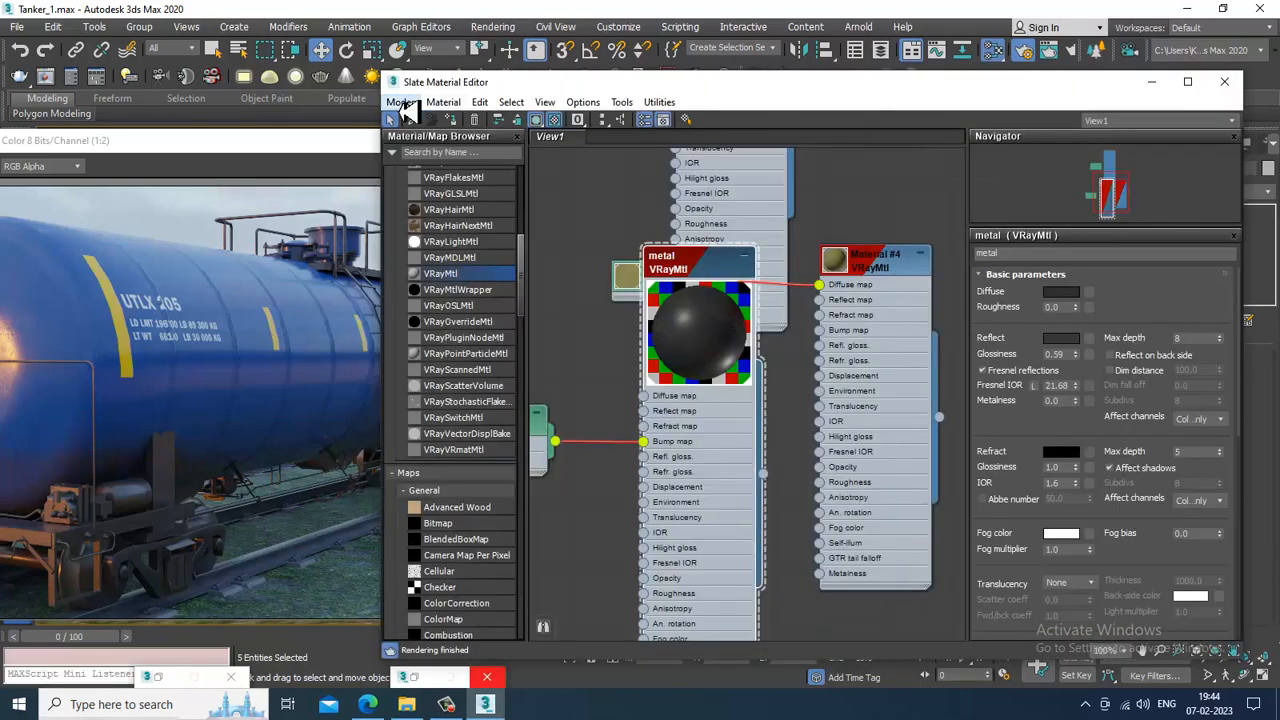
pyautogui.click(399, 101)
pyautogui.click(416, 122)
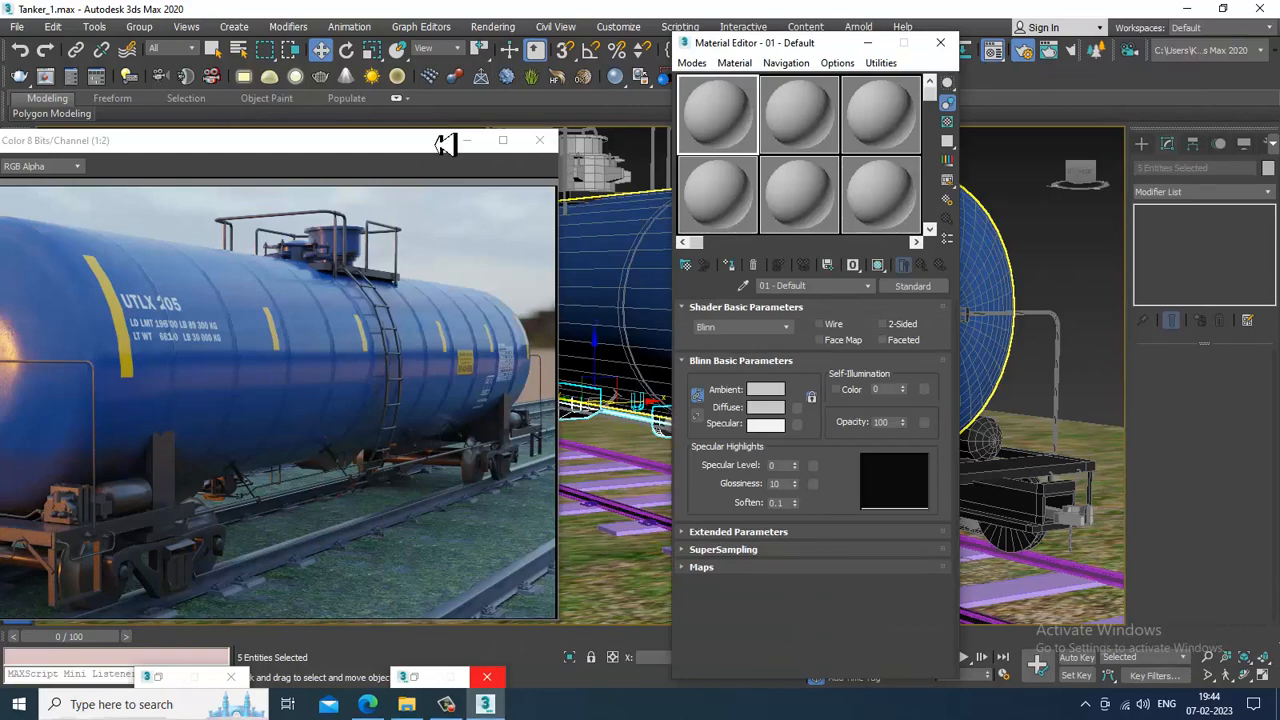
pyautogui.click(688, 274)
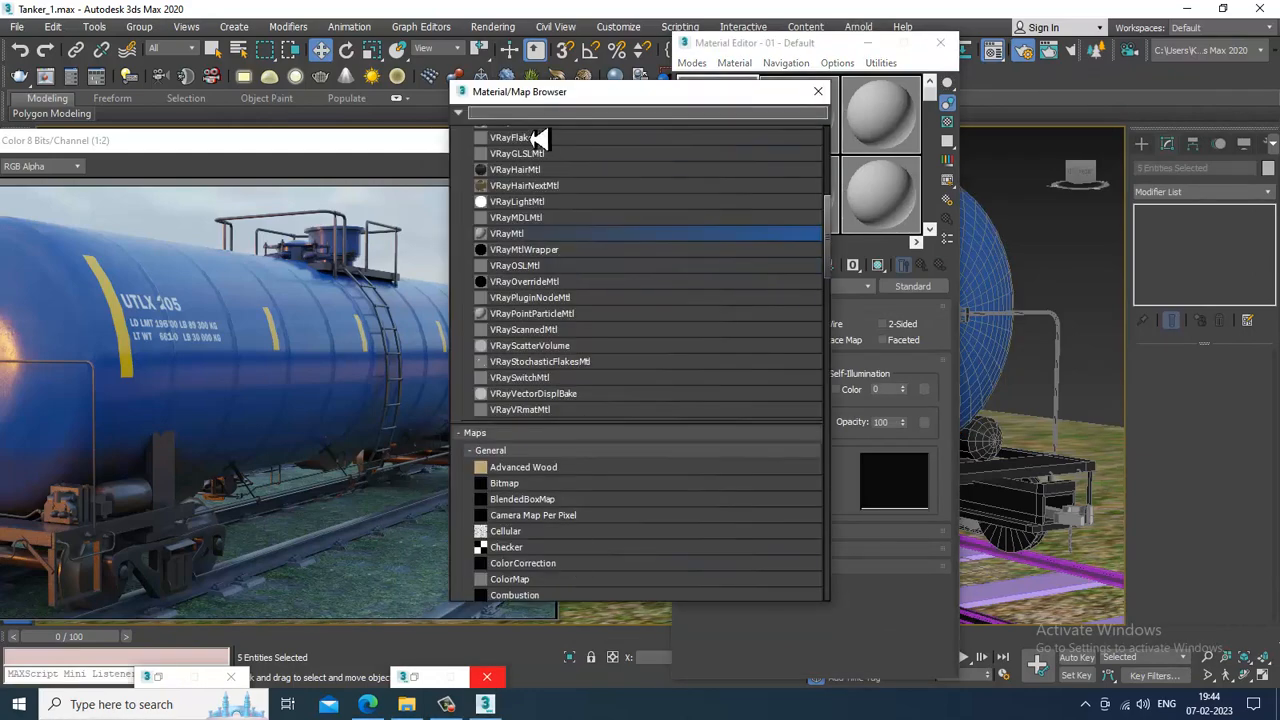
pyautogui.write('Vra')
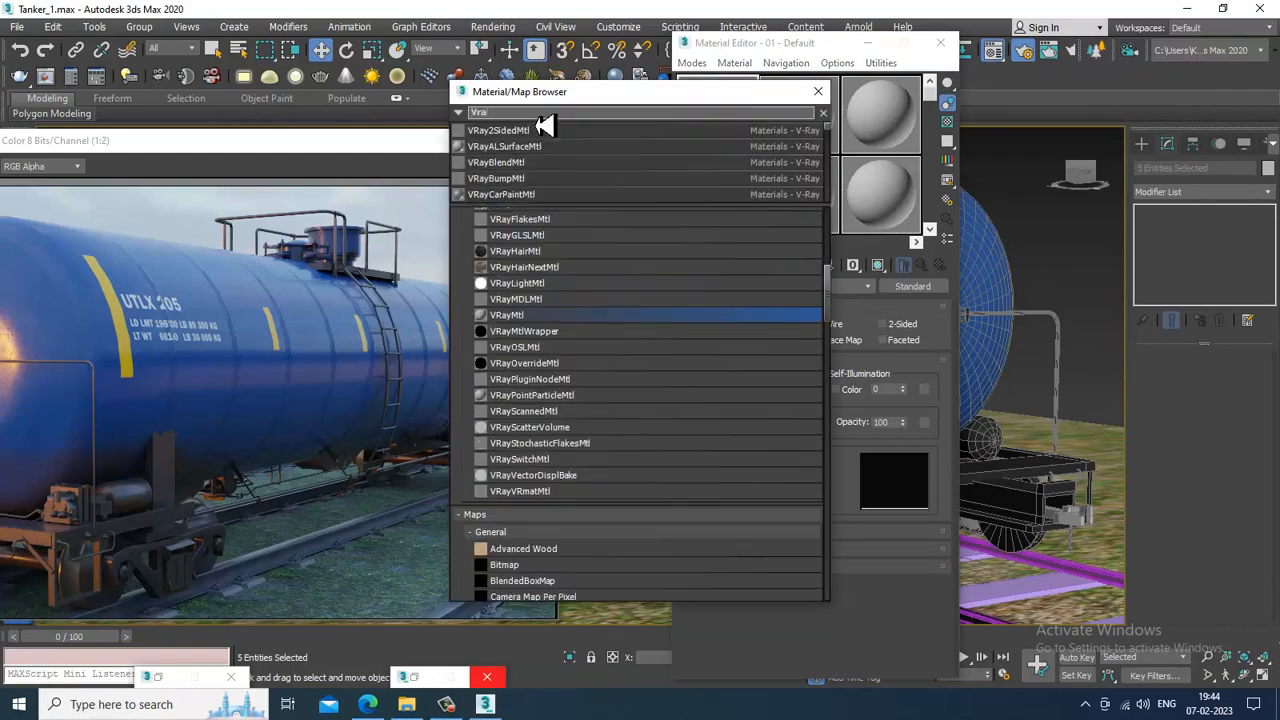
pyautogui.write('yHDRI')
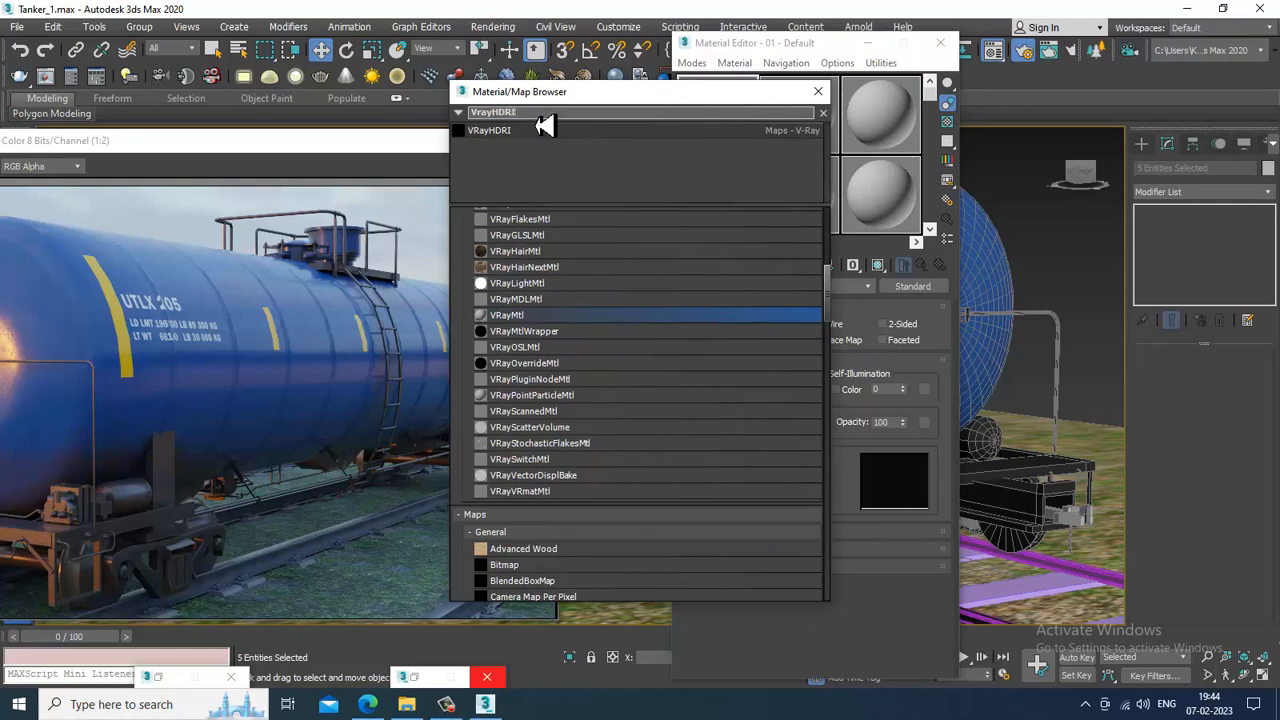
pyautogui.doubleClick(556, 131)
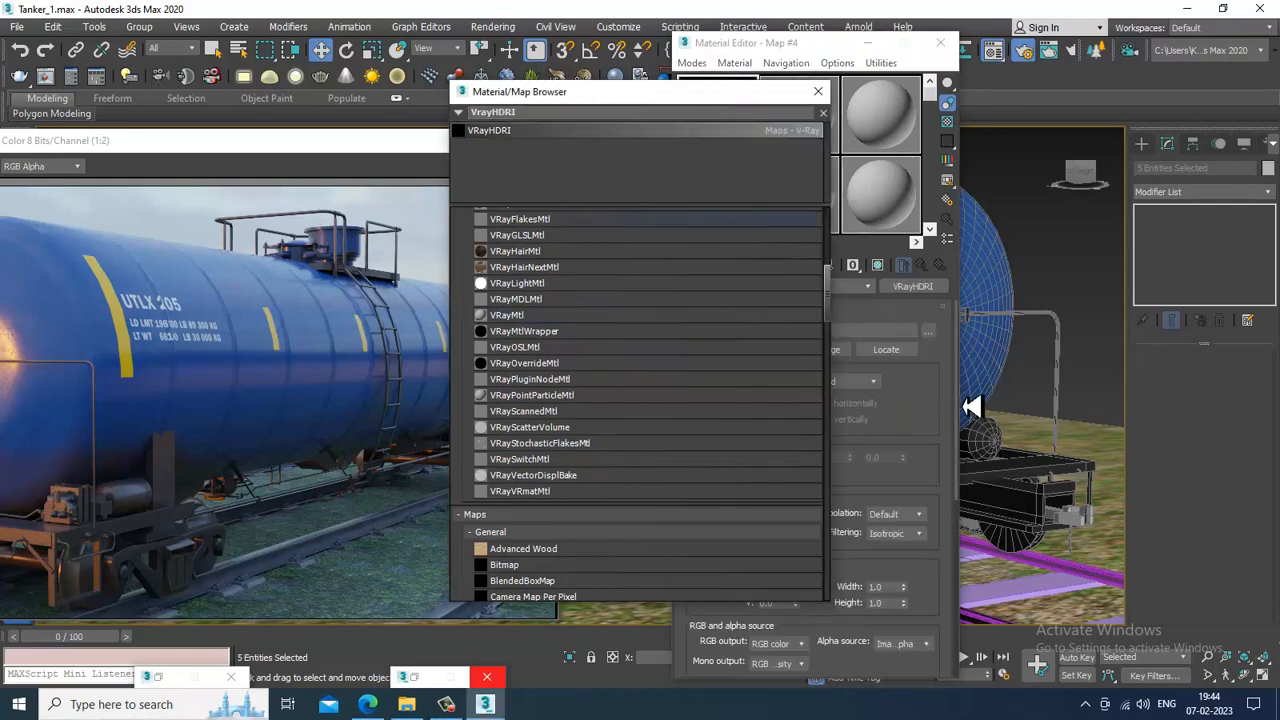
pyautogui.click(818, 91)
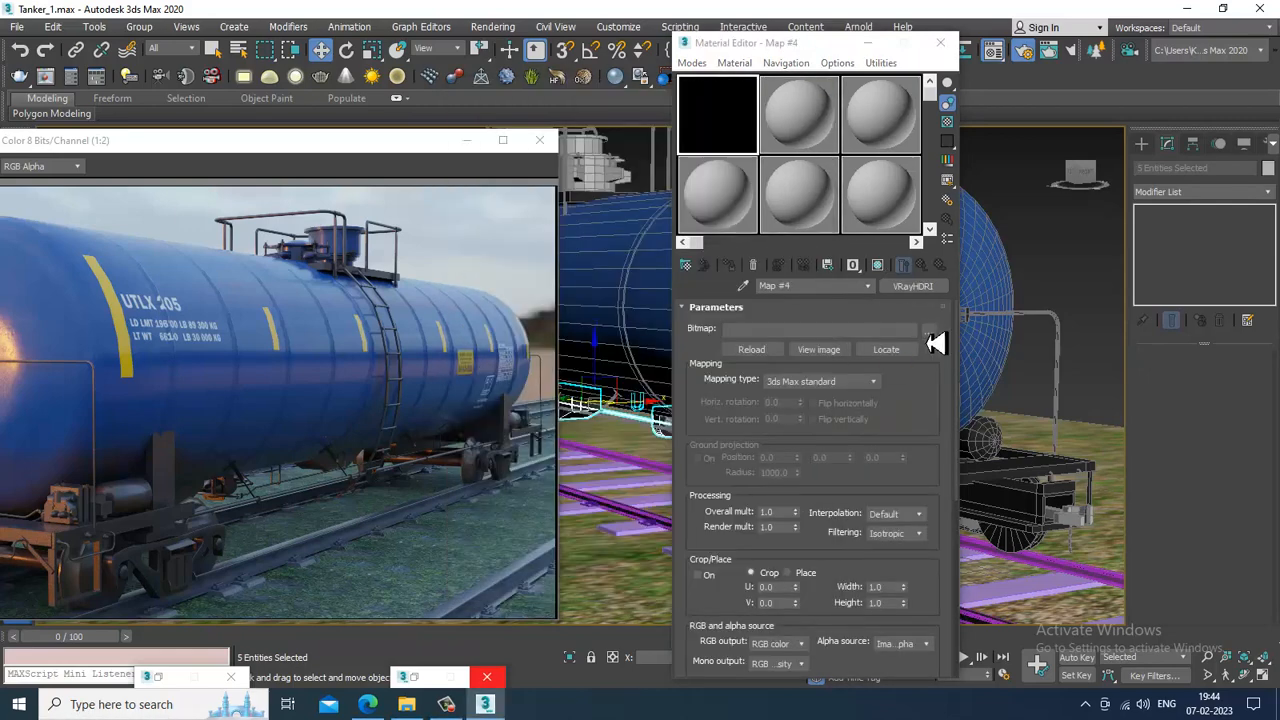
# Step: Load golf_course_sunrise_4k.exr from the Downloads folder as the VRayHDRI bitmap
pyautogui.click(932, 334)
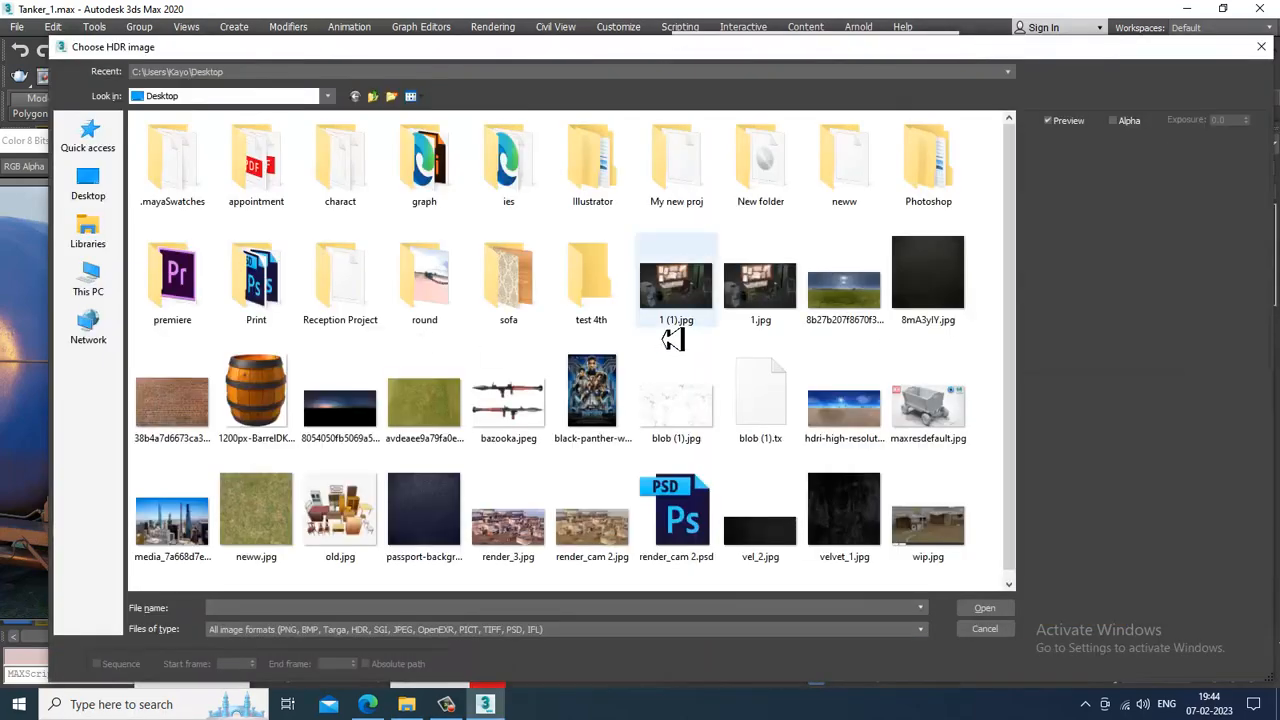
pyautogui.click(92, 282)
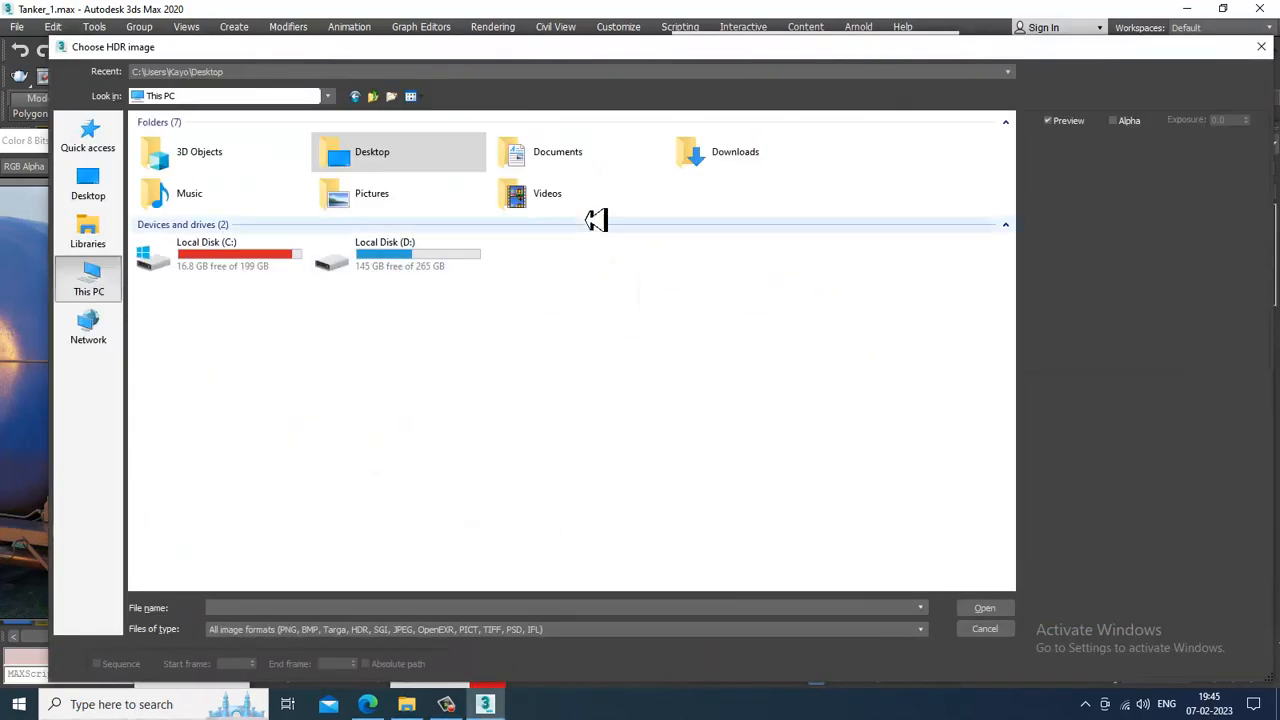
pyautogui.doubleClick(731, 160)
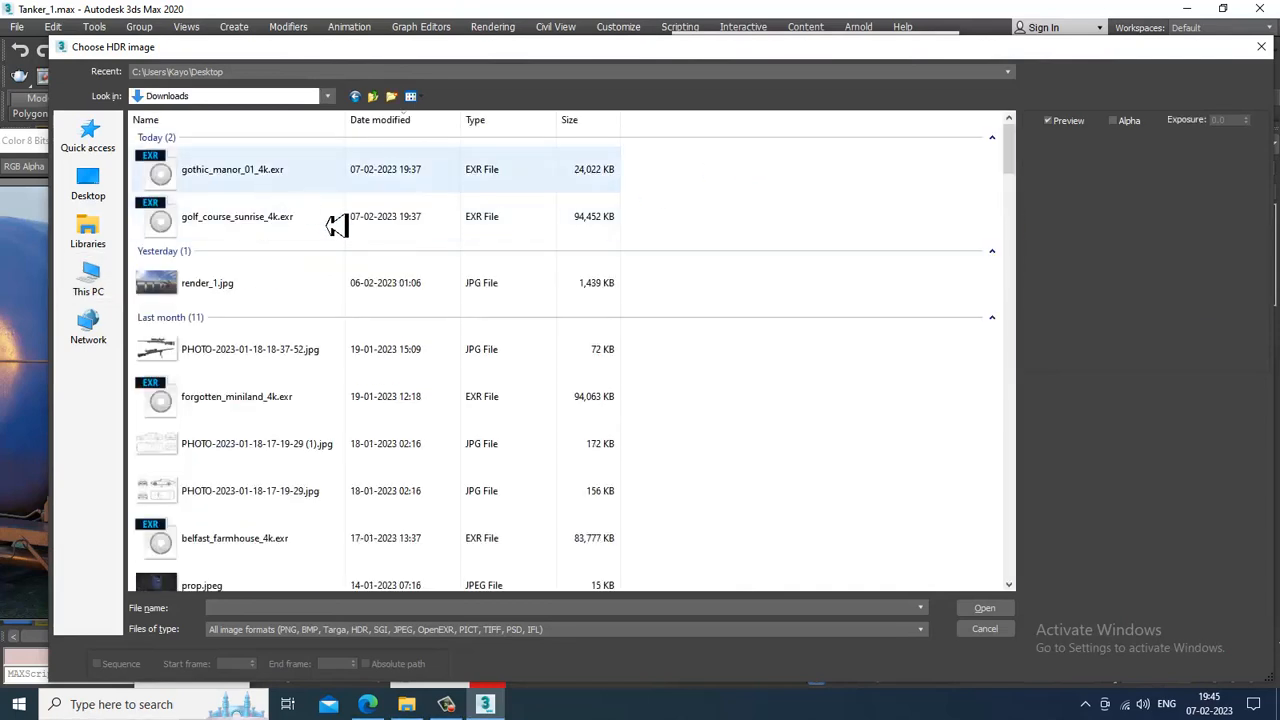
pyautogui.click(325, 184)
pyautogui.click(473, 237)
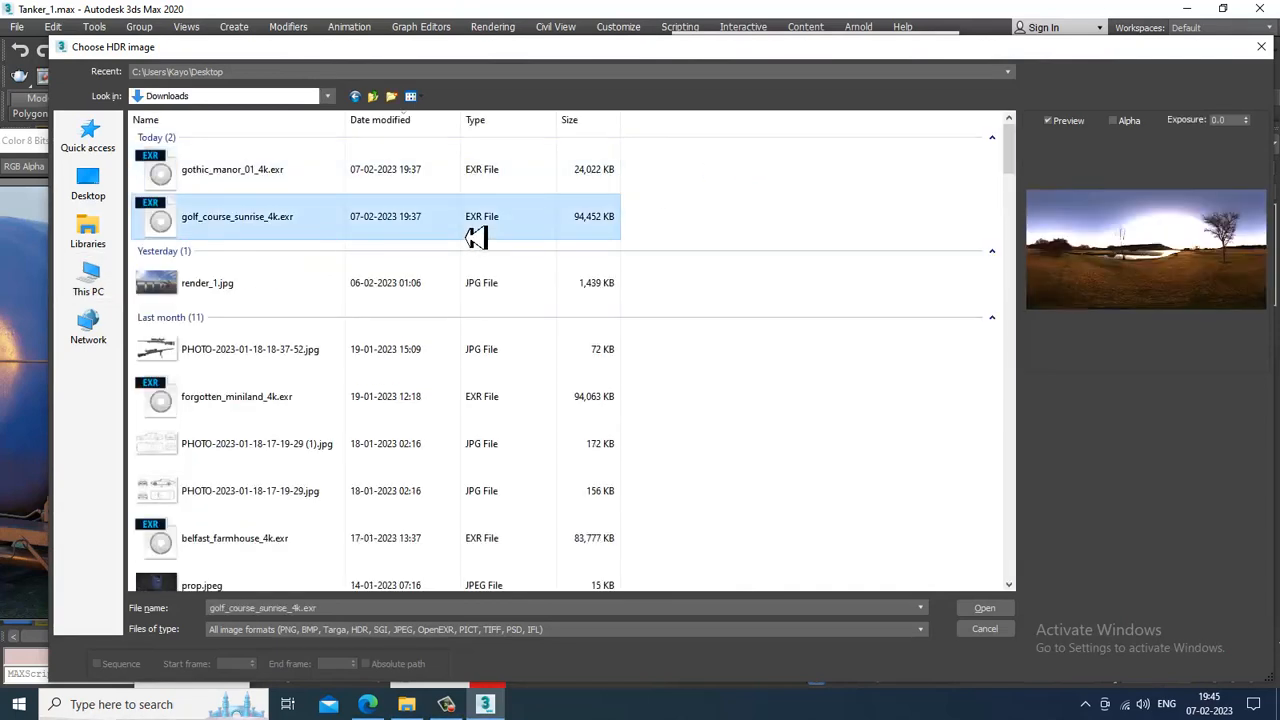
pyautogui.doubleClick(473, 237)
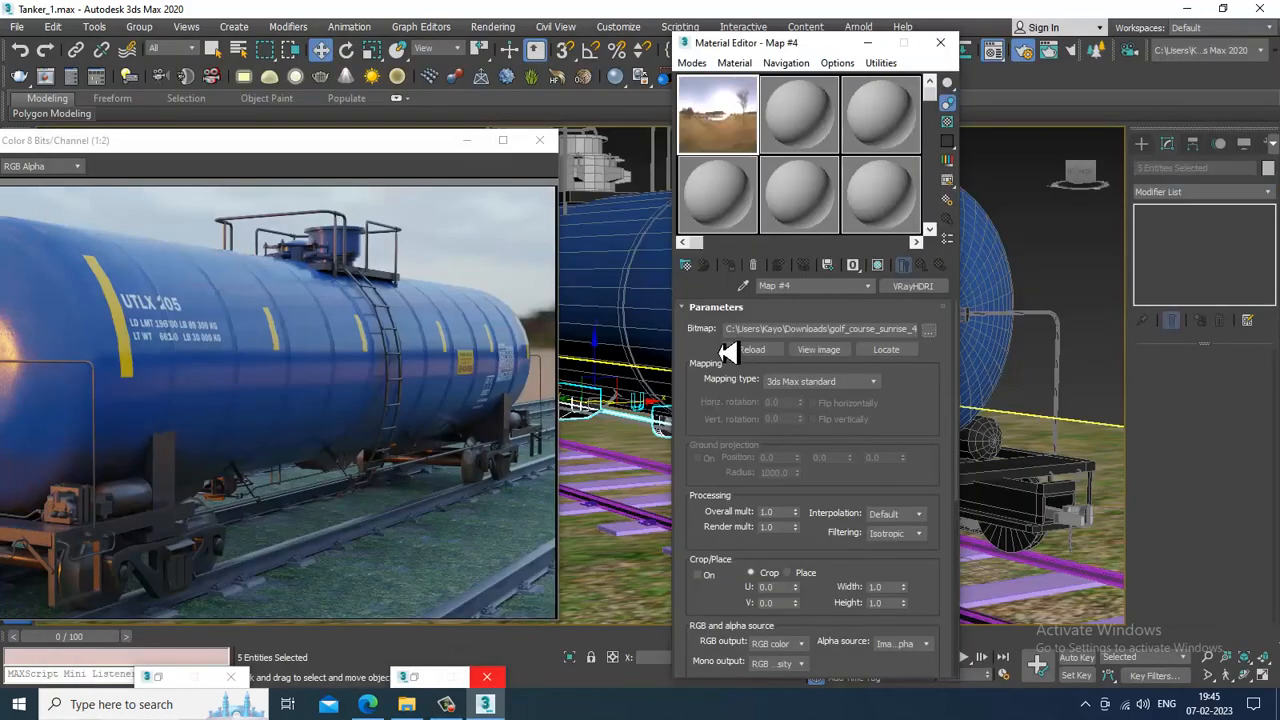
# Step: Set the HDRI mapping type to Spherical, turn on ground projection and put the material editor away
pyautogui.click(815, 382)
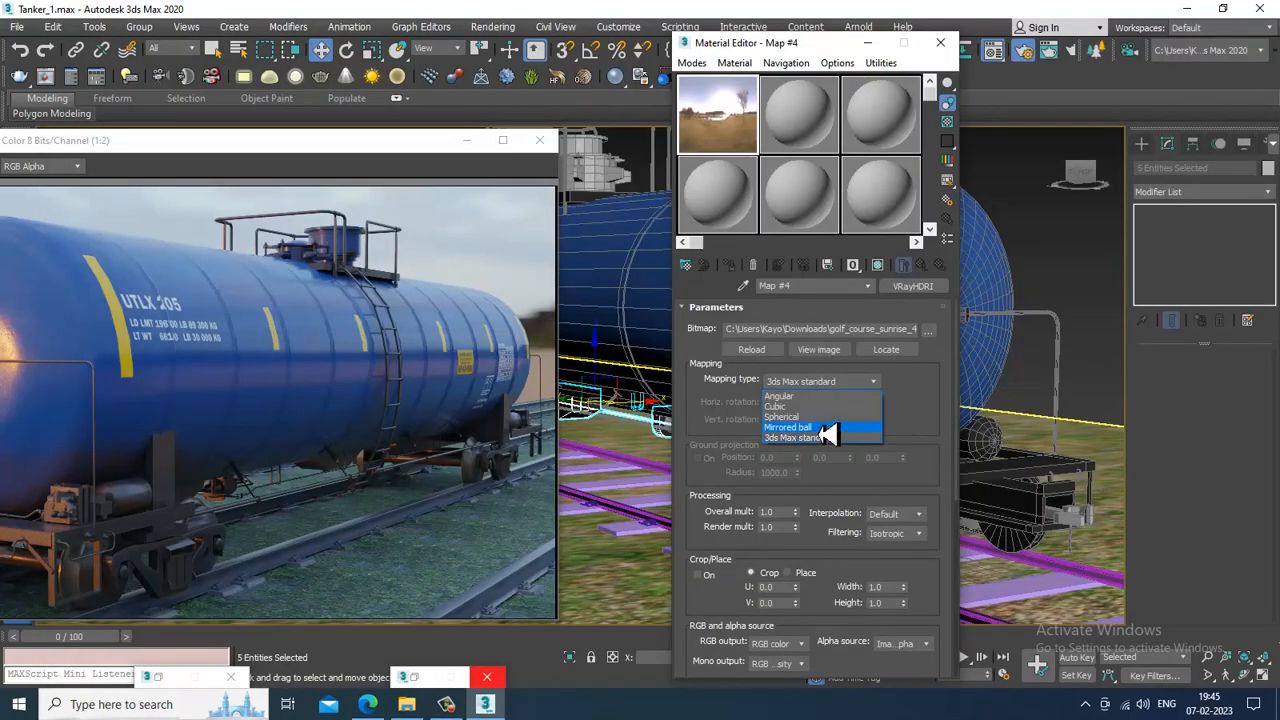
pyautogui.click(795, 416)
pyautogui.click(699, 457)
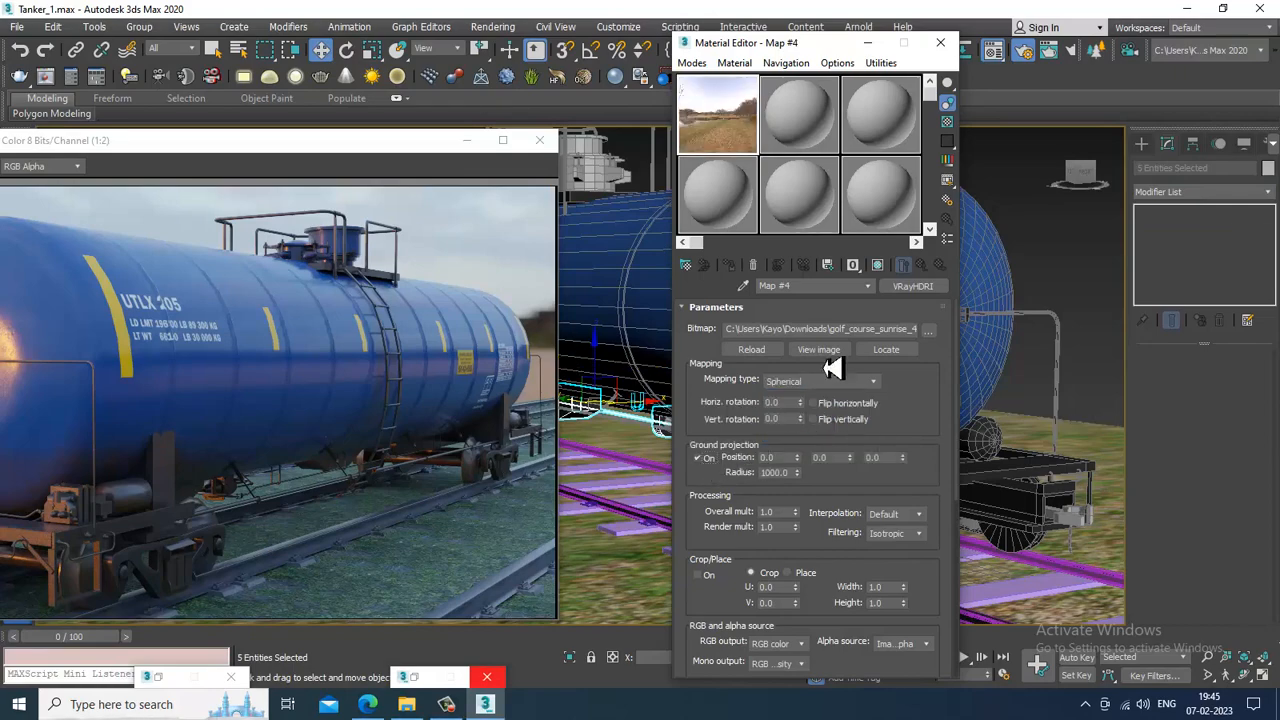
pyautogui.click(868, 44)
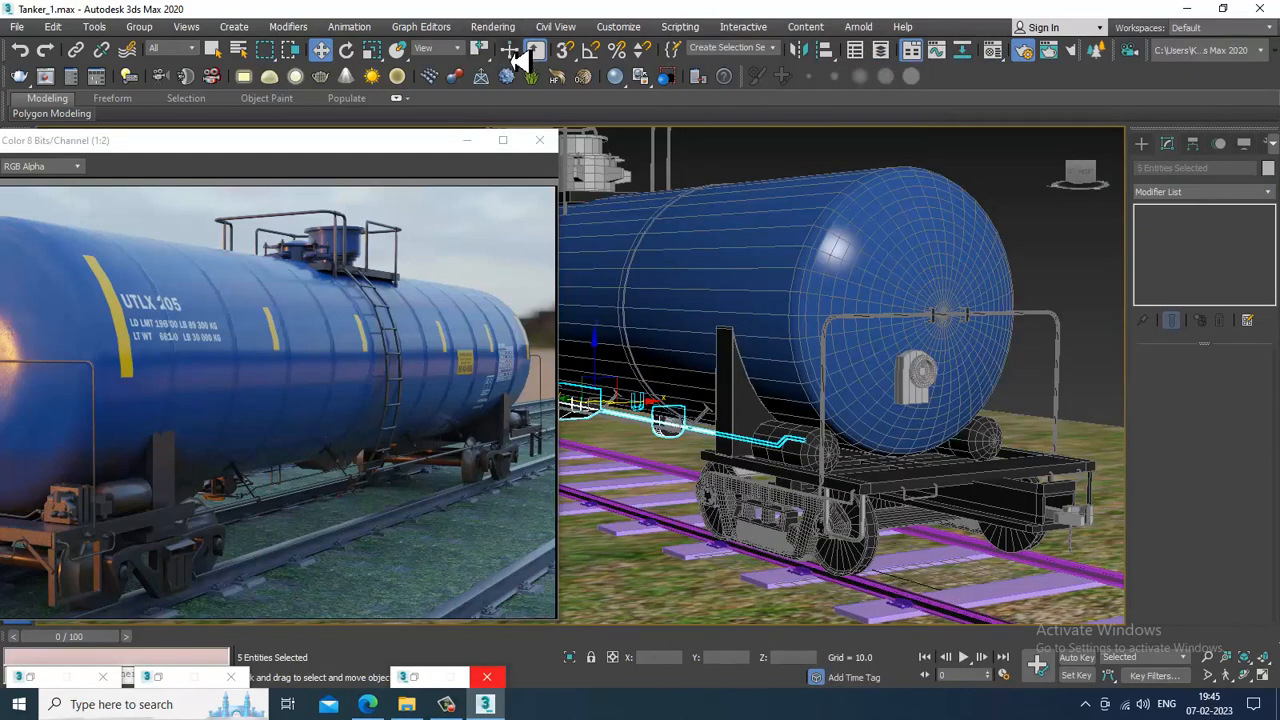
# Step: Clear the old desert panorama from the environment map in the Environment and Effects settings
pyautogui.click(500, 28)
pyautogui.click(586, 238)
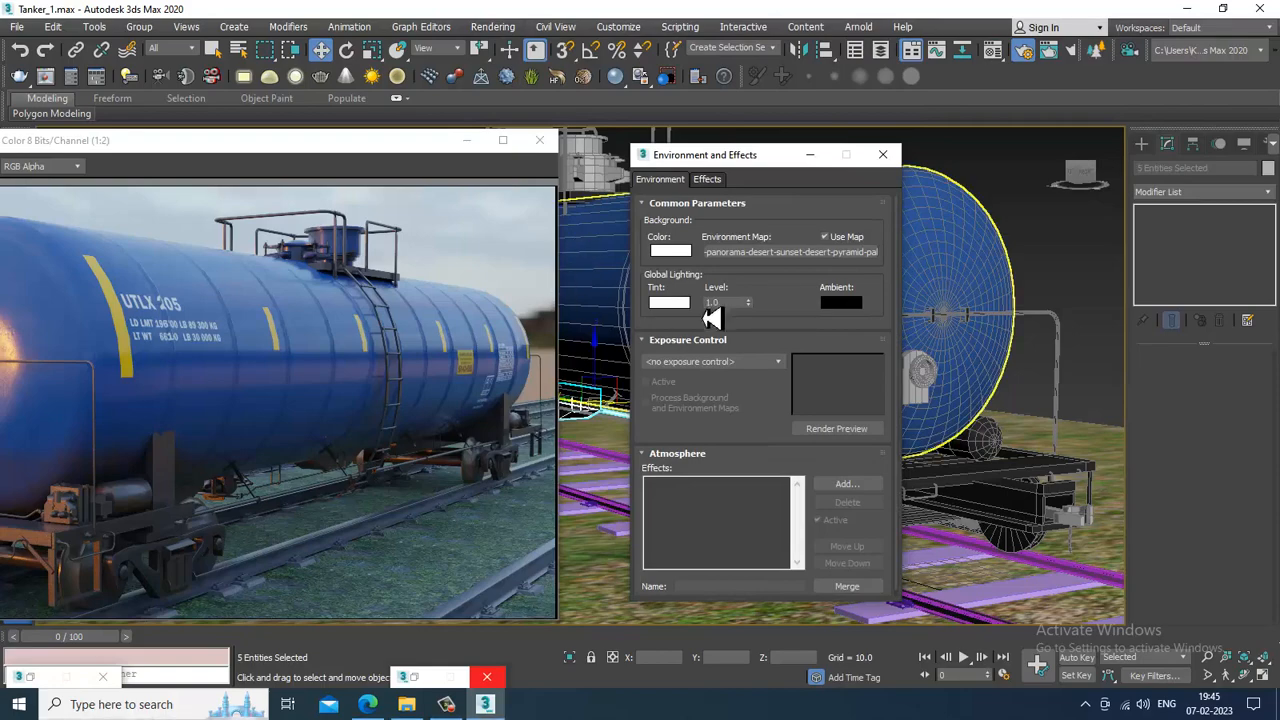
pyautogui.rightClick(804, 252)
pyautogui.click(851, 296)
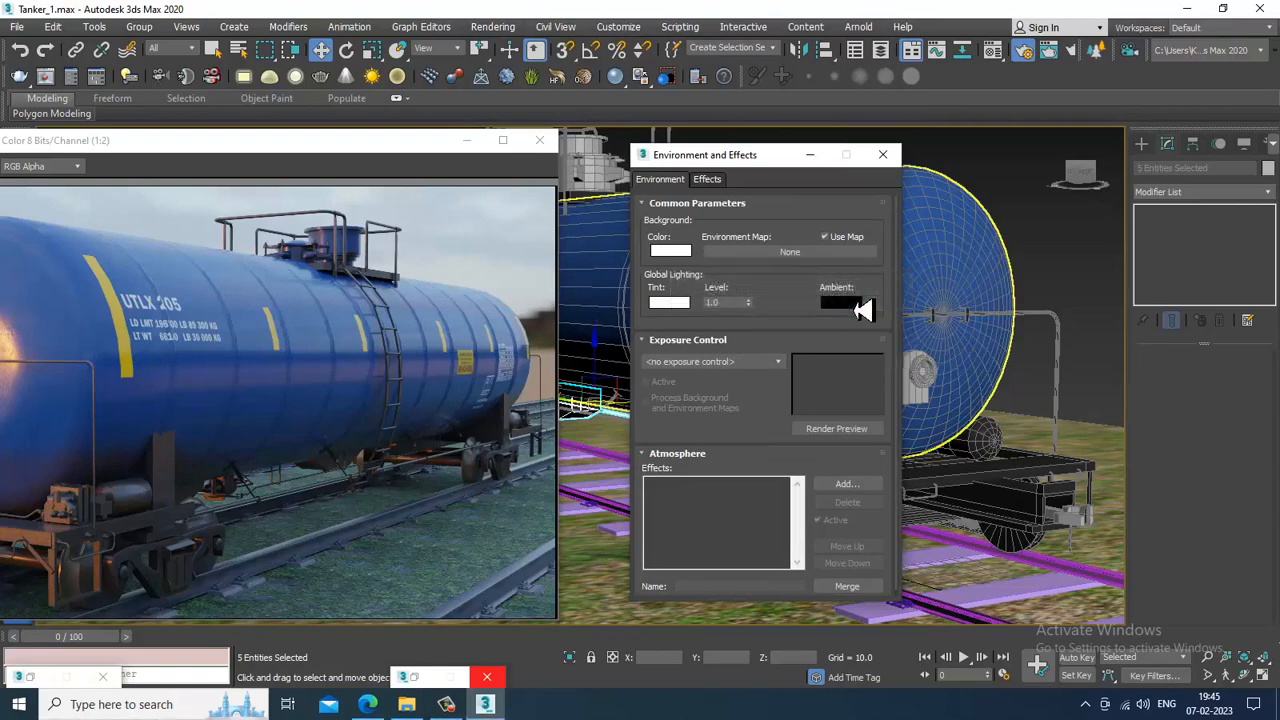
# Step: Move the material editor aside, minimize the reference image and start V-Ray IPR in the perspective viewport
pyautogui.press('m')
pyautogui.moveTo(770, 44); pyautogui.dragTo(141, 301)
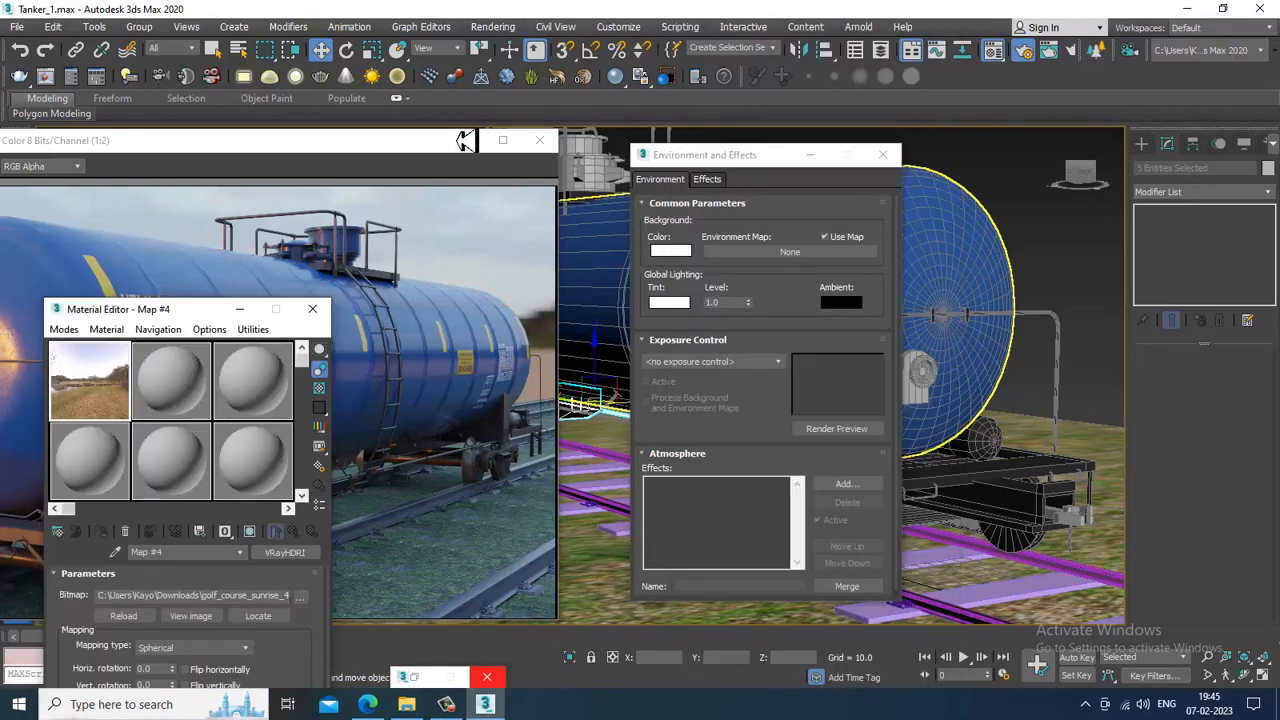
pyautogui.click(477, 150)
pyautogui.click(470, 144)
pyautogui.click(148, 138)
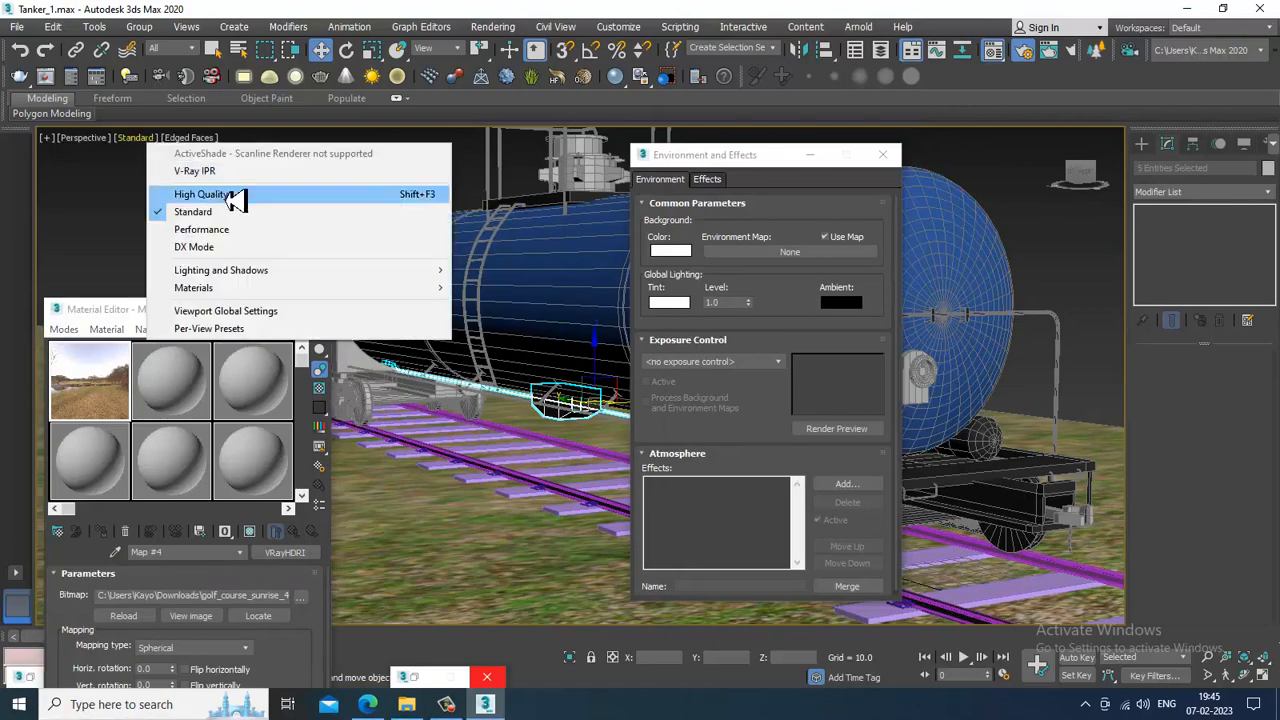
pyautogui.click(228, 192)
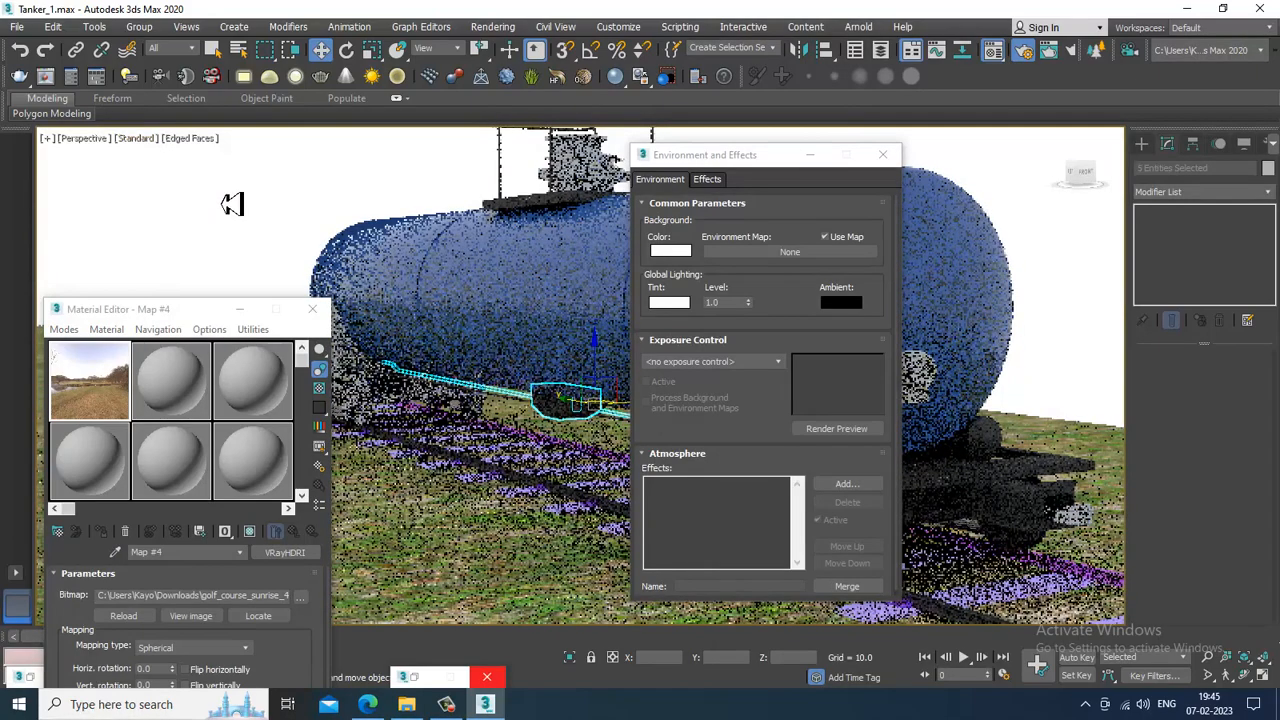
# Step: Assign the sunrise VRayHDRI map from the first sample slot to the environment map as an instance
pyautogui.press('m')
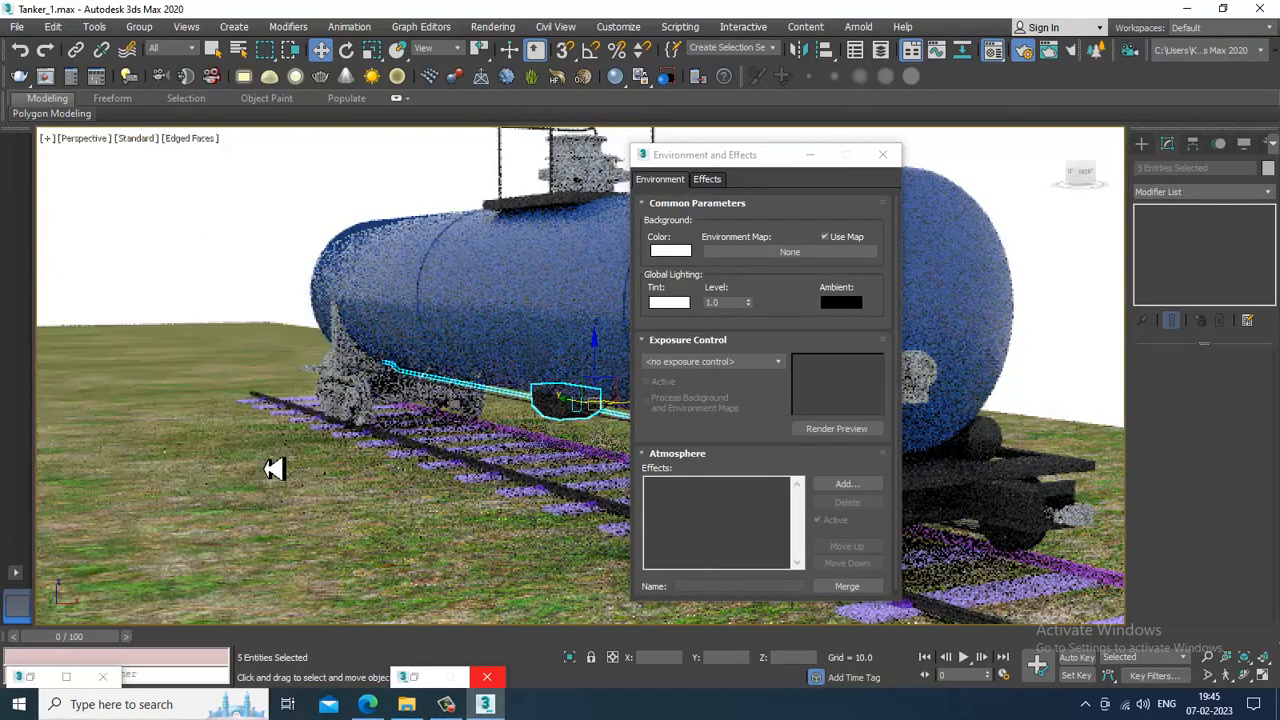
pyautogui.press('m')
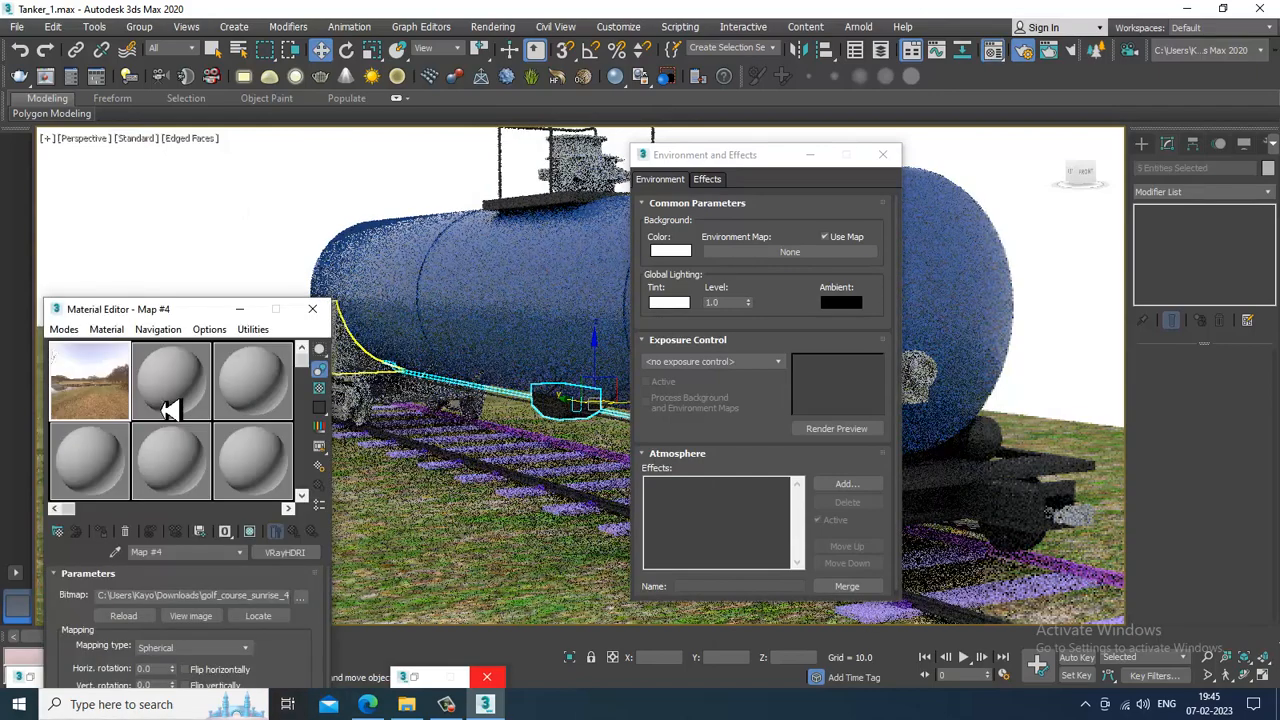
pyautogui.moveTo(778, 264); pyautogui.dragTo(778, 264)
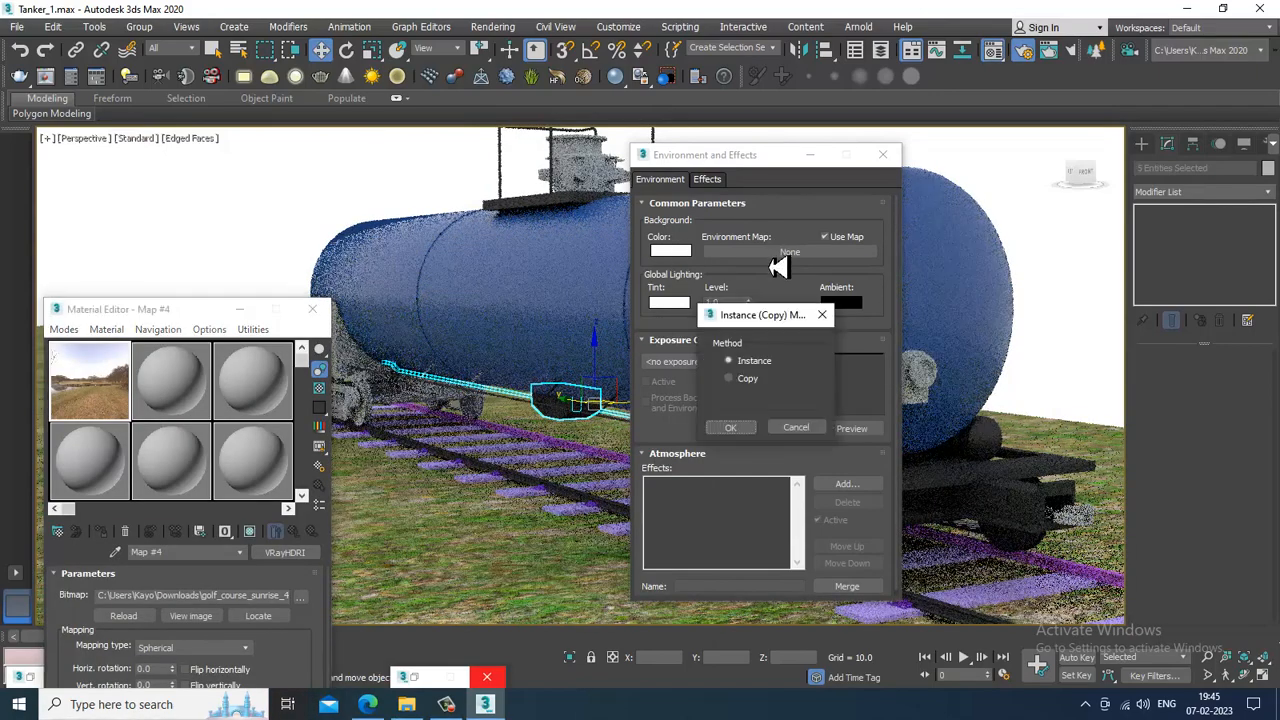
pyautogui.click(729, 431)
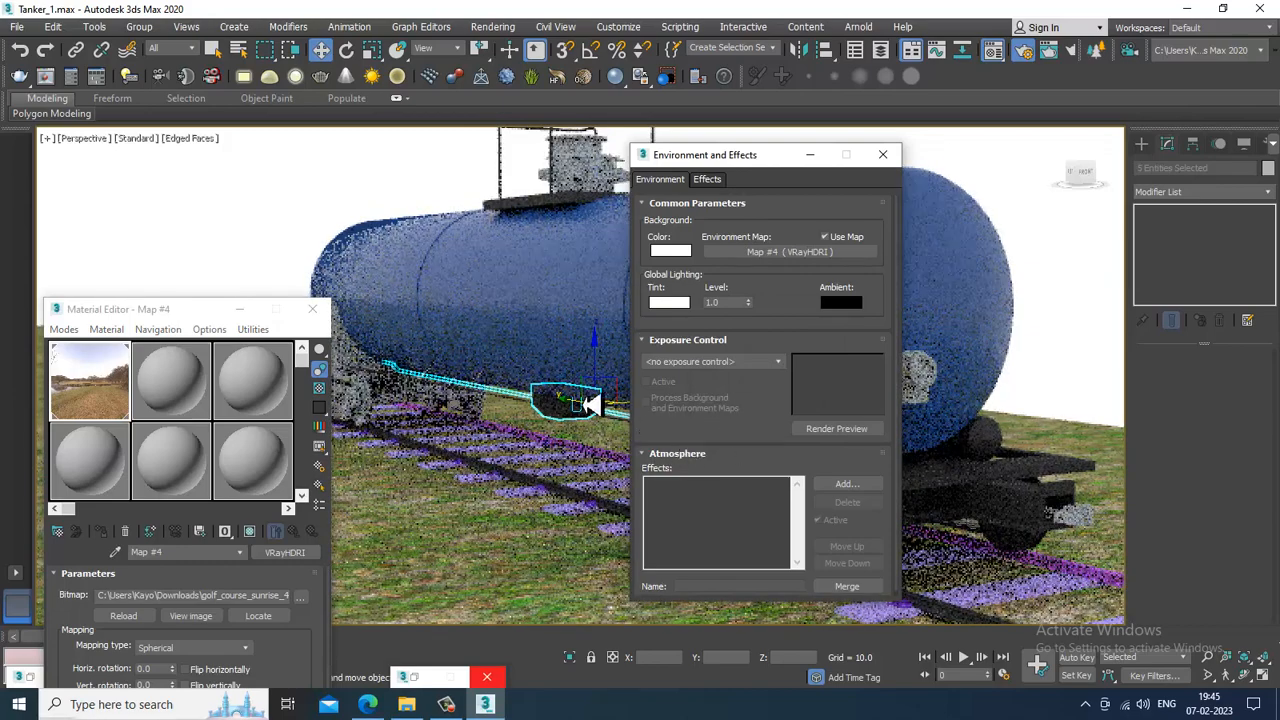
# Step: Bring up the V-Ray Render Setup settings and save the tanker scene
pyautogui.click(494, 30)
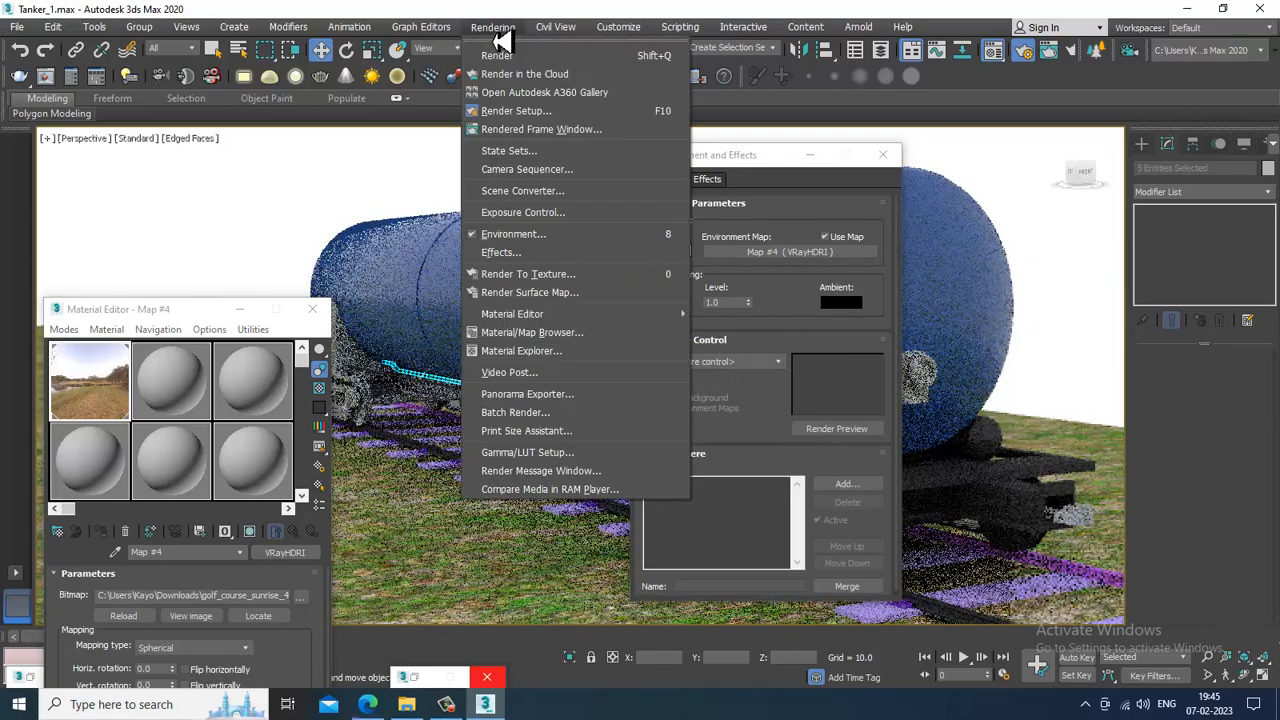
pyautogui.click(589, 120)
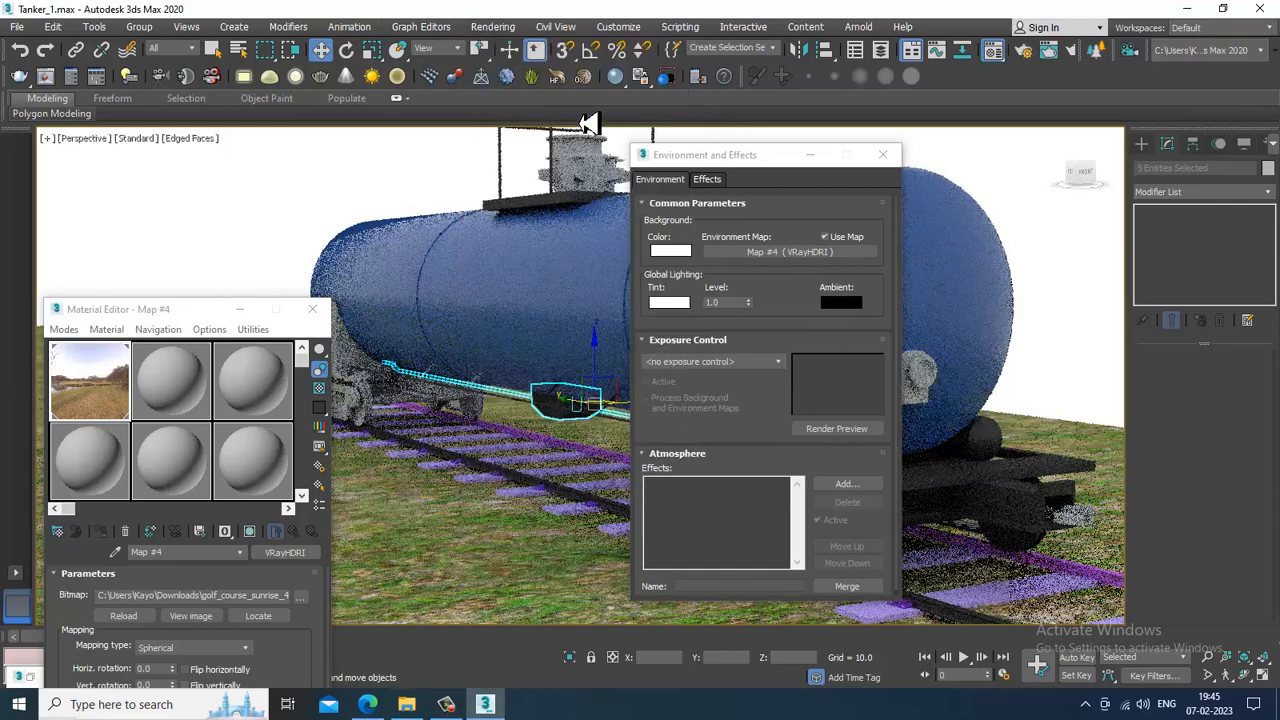
pyautogui.click(493, 27)
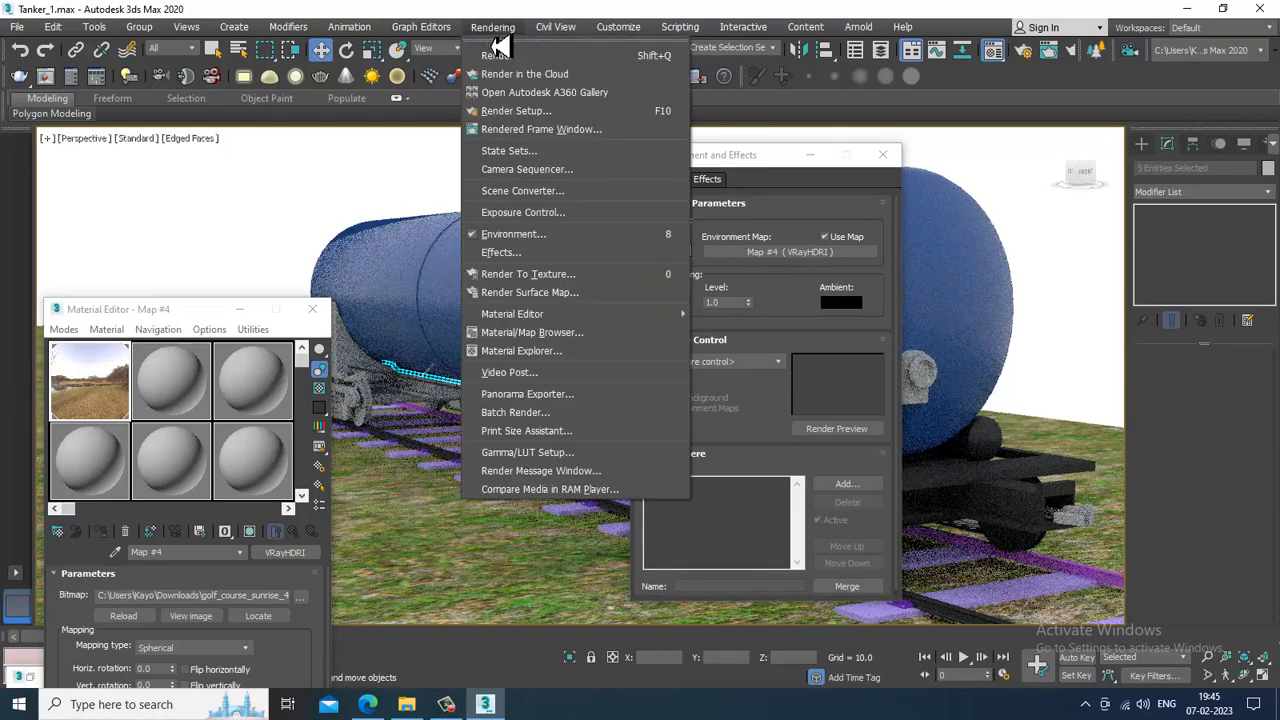
pyautogui.click(550, 110)
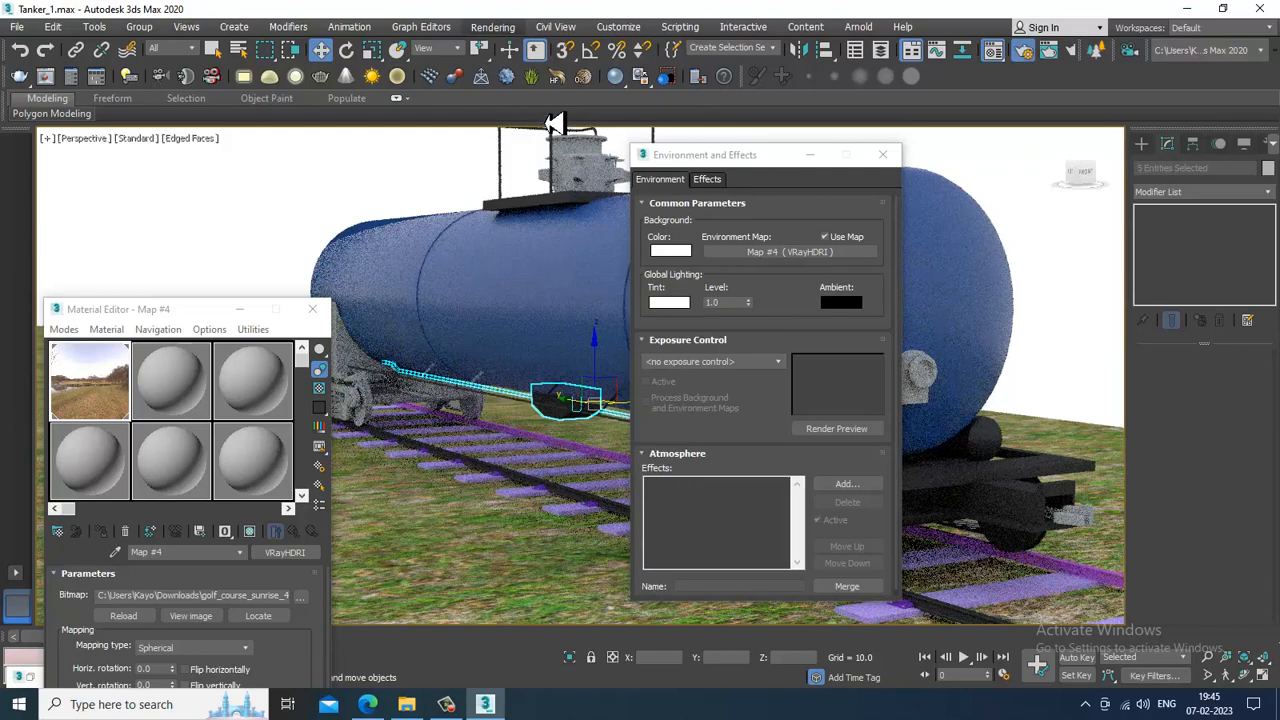
pyautogui.click(498, 28)
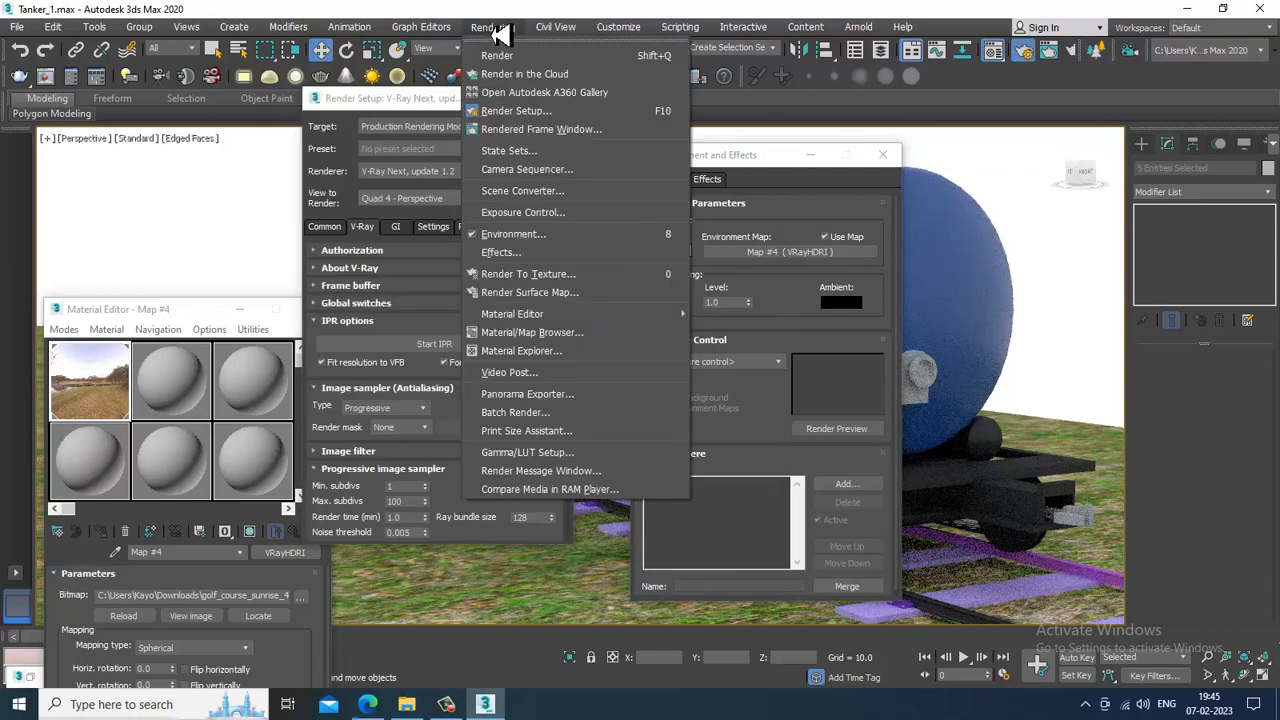
pyautogui.click(400, 106)
pyautogui.click(18, 28)
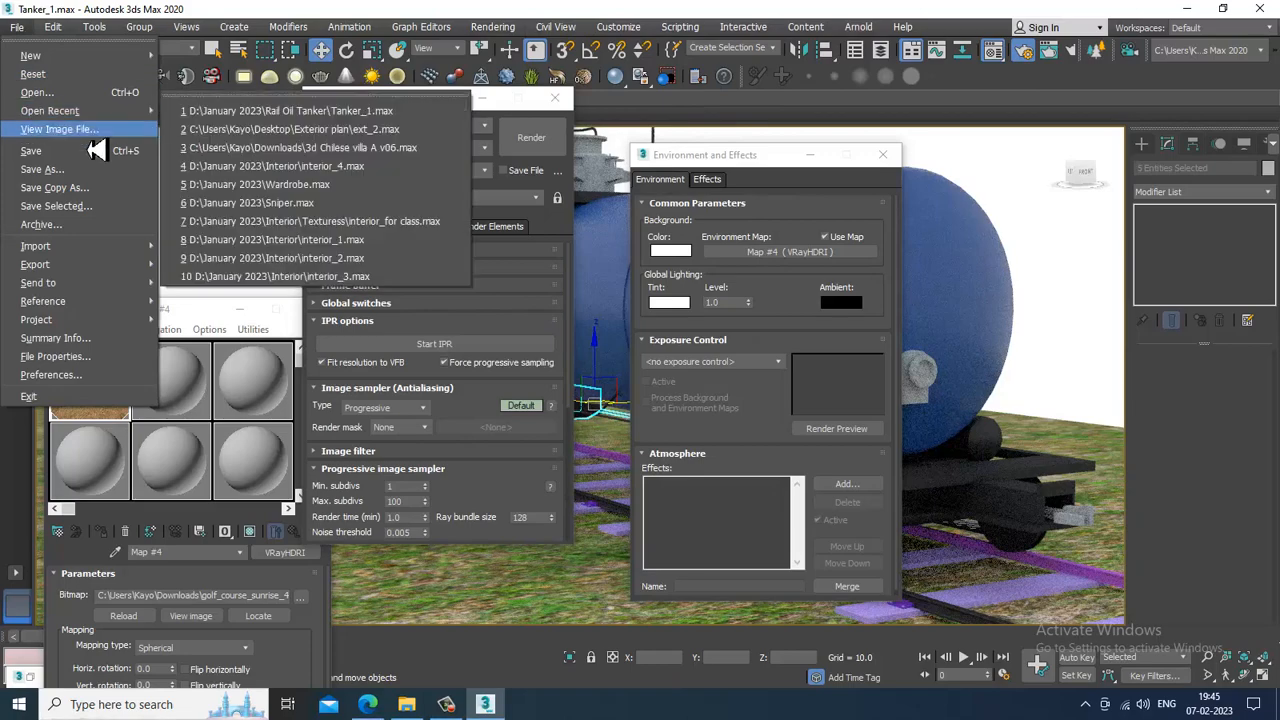
pyautogui.click(89, 151)
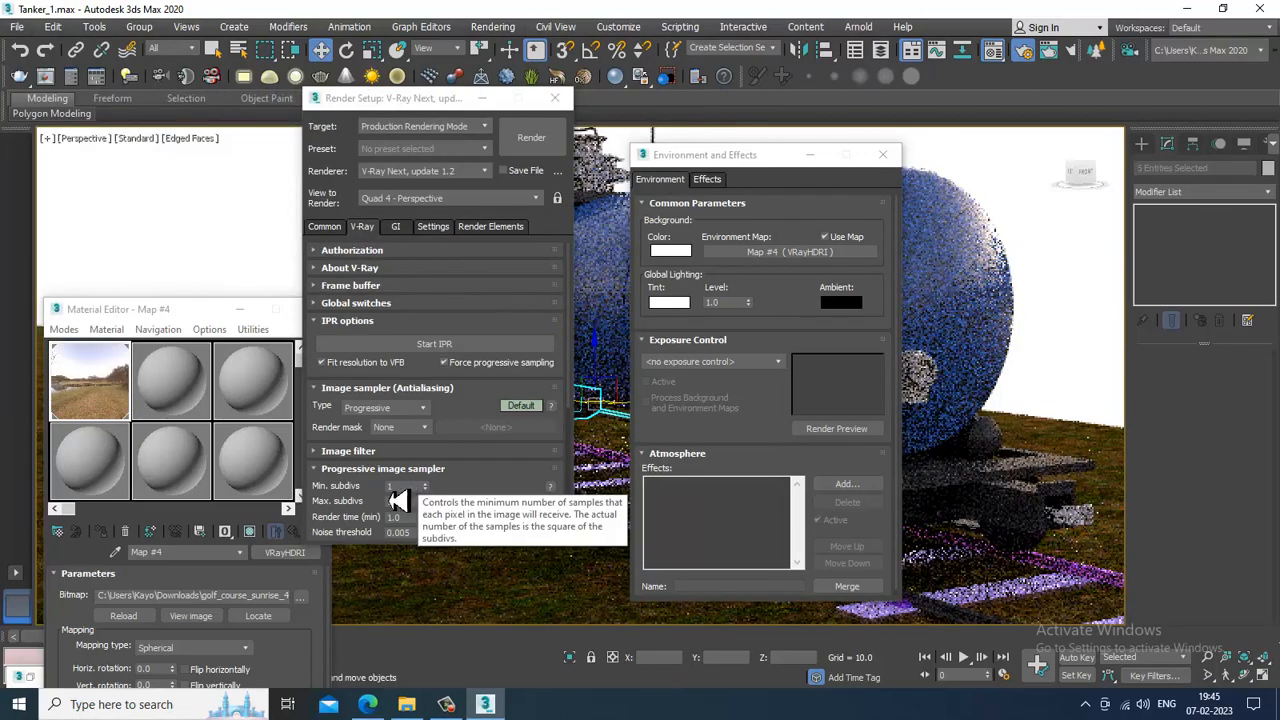
# Step: Assign the sunrise VRayHDRI map from the first sample slot to the V-Ray GI environment as an instance
pyautogui.click(358, 453)
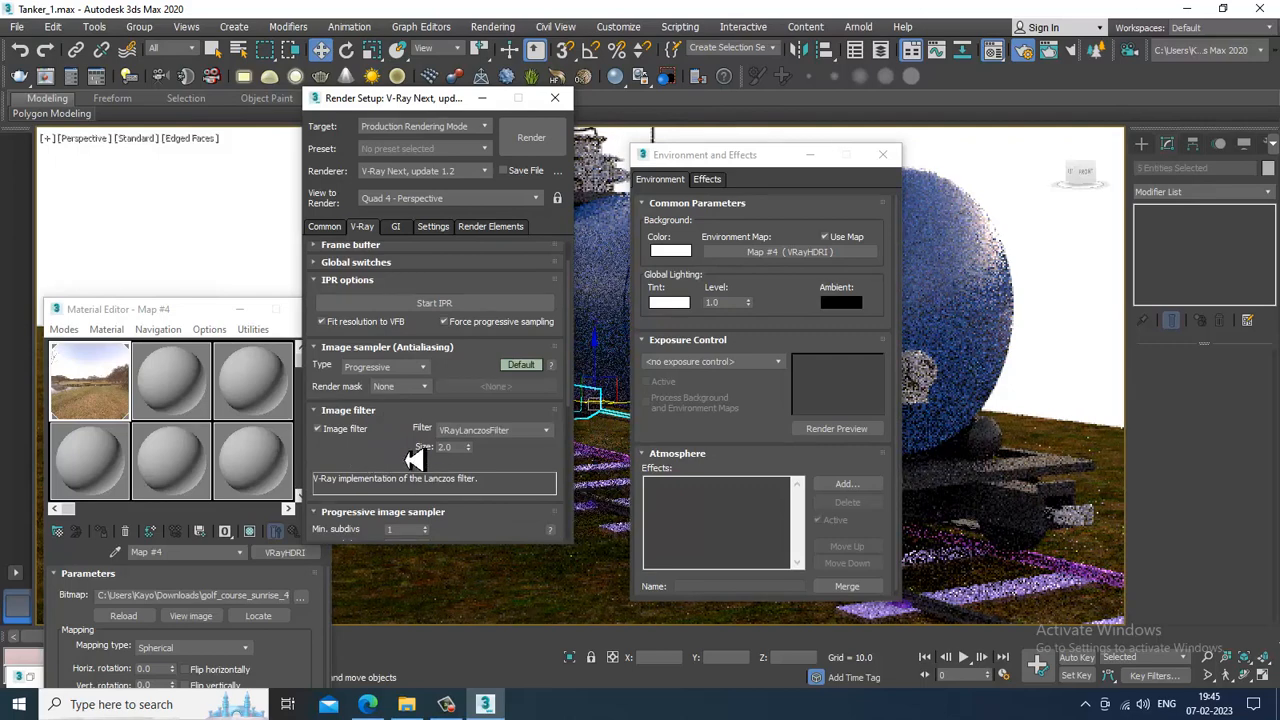
pyautogui.moveTo(415, 458); pyautogui.dragTo(430, 168)
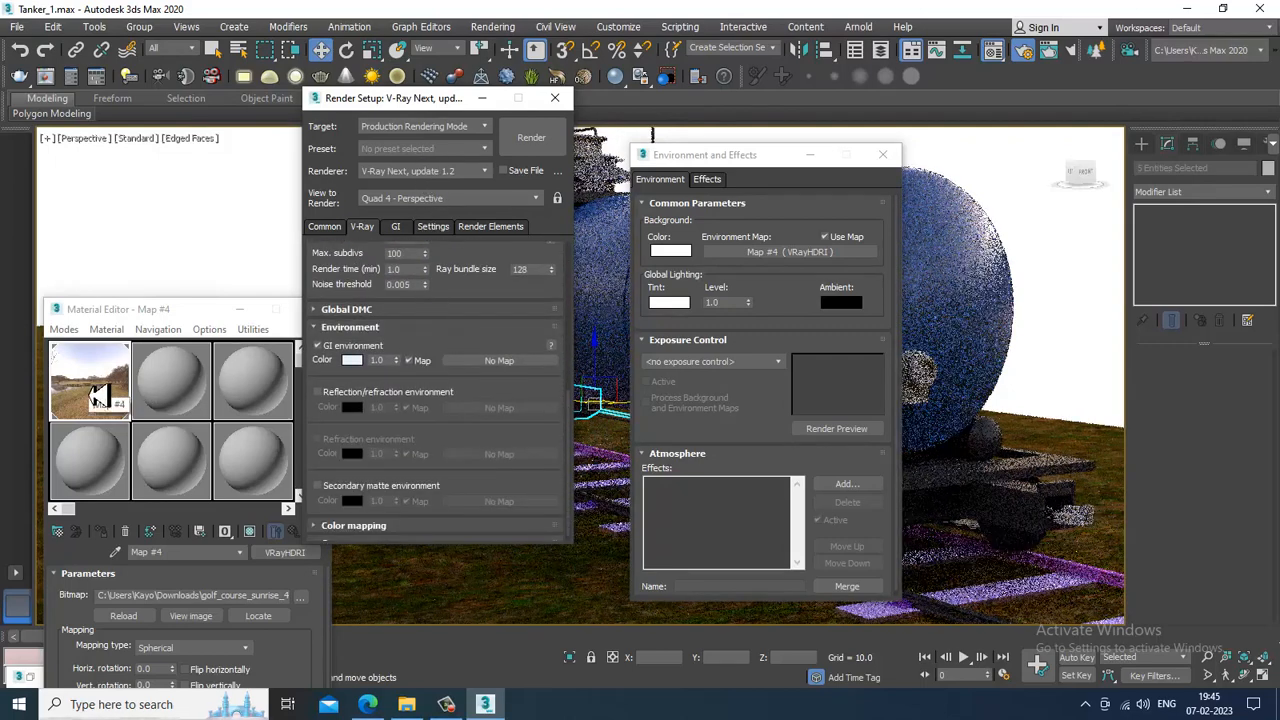
pyautogui.moveTo(110, 399); pyautogui.dragTo(528, 371)
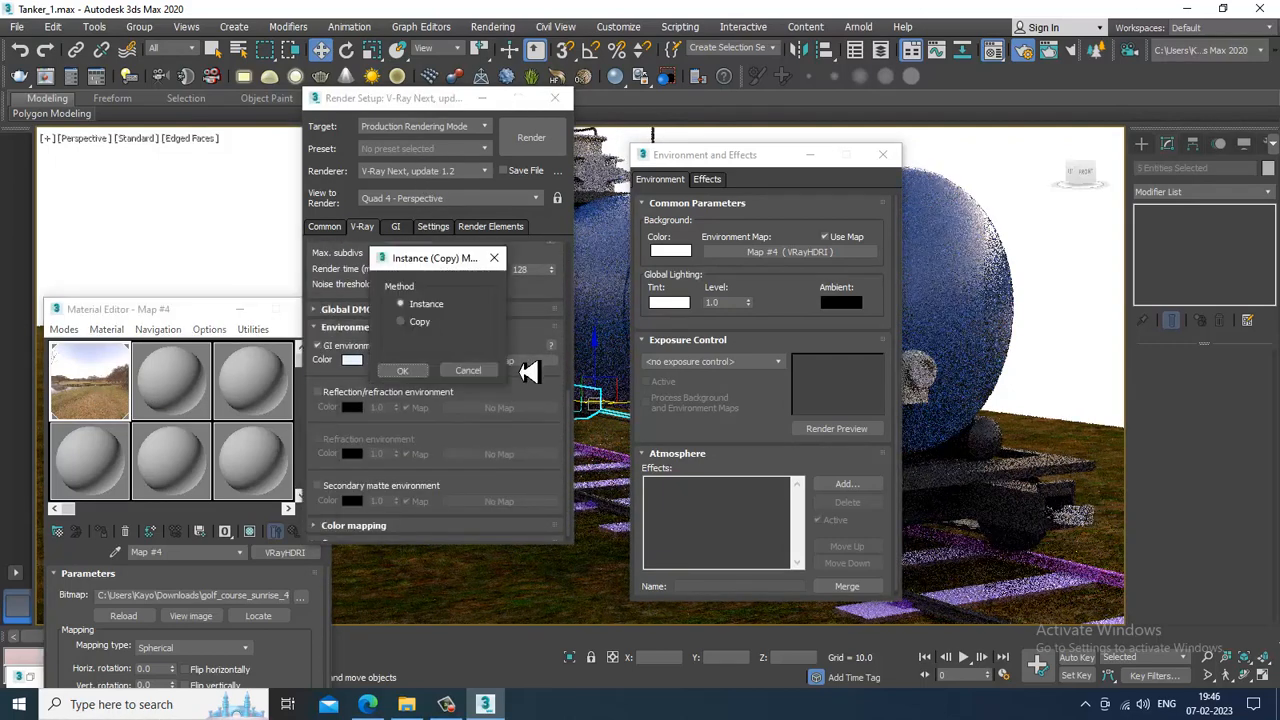
pyautogui.click(405, 371)
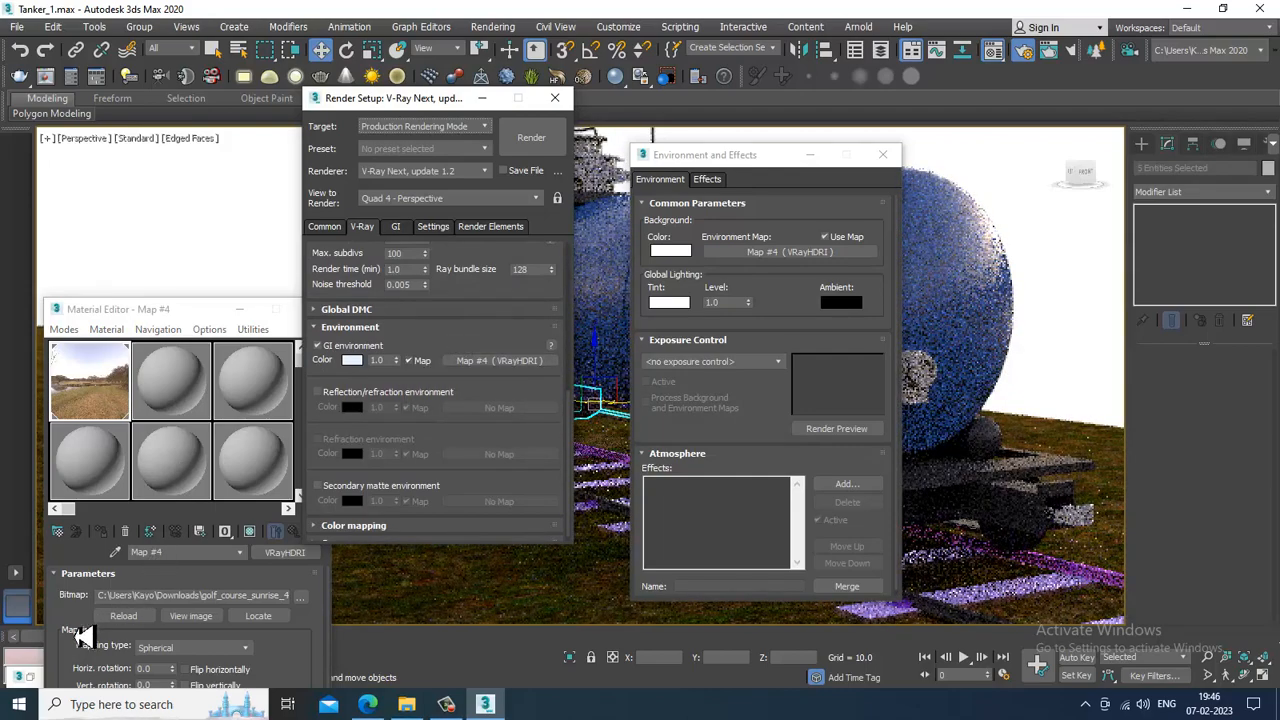
# Step: Turn ground projection back on for the sunrise HDRI map and minimize the material editor
pyautogui.moveTo(140, 316); pyautogui.dragTo(190, 158)
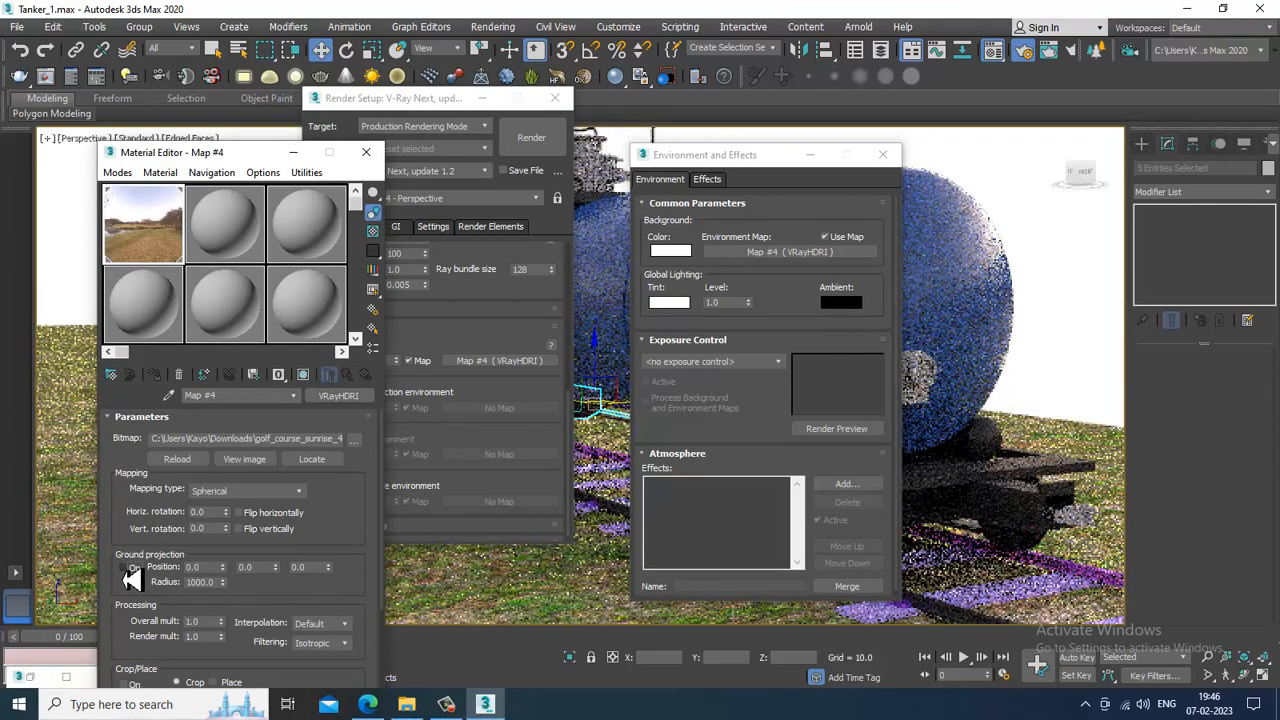
pyautogui.click(126, 568)
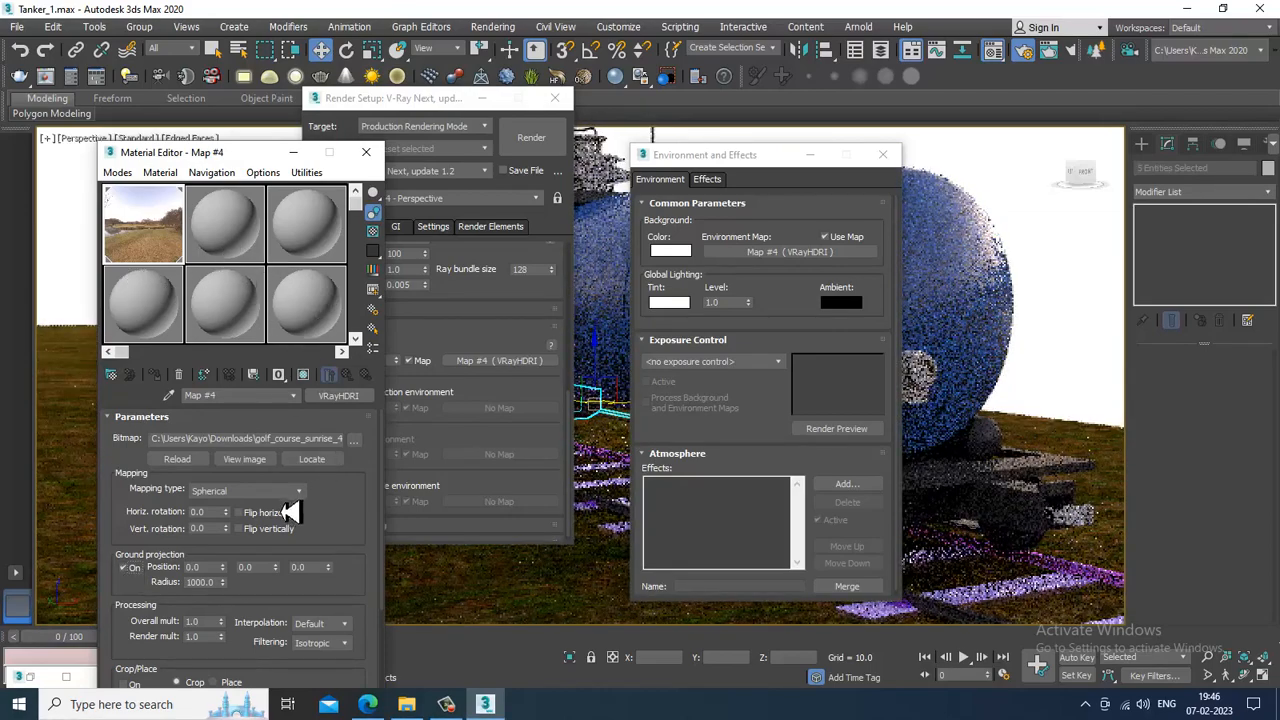
pyautogui.click(293, 152)
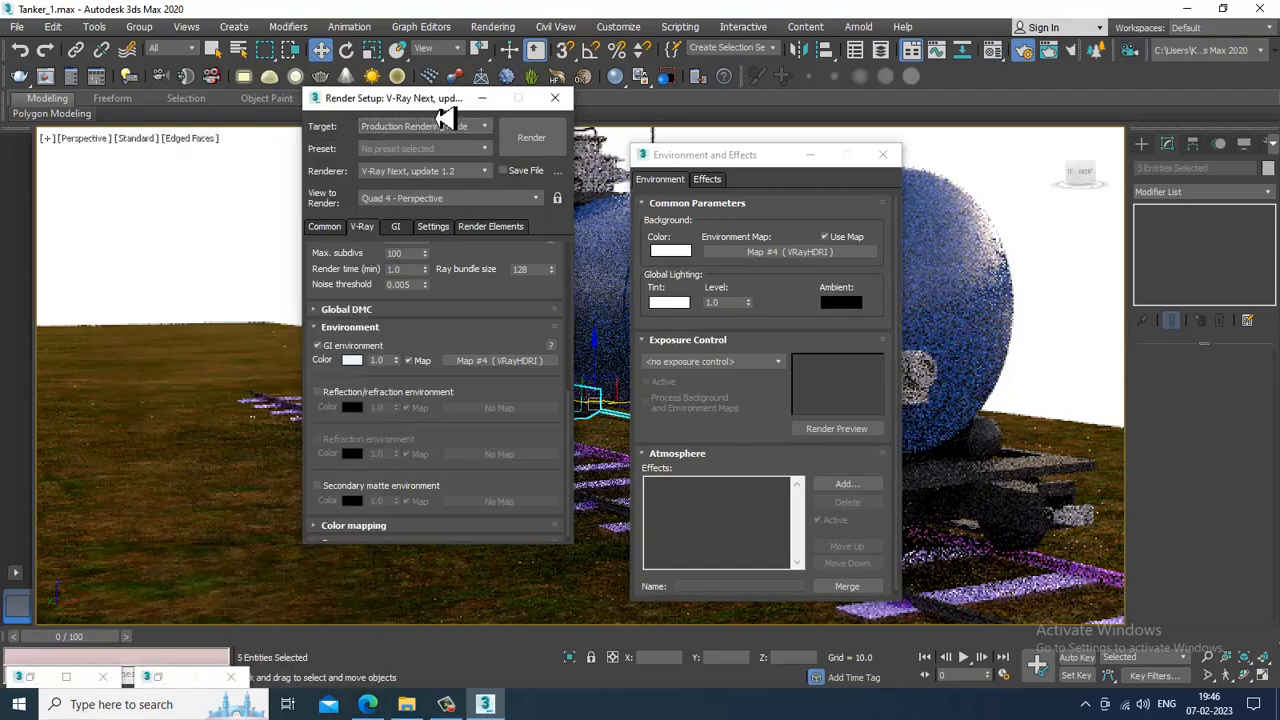
# Step: Move Render Setup aside, frame the tanker at an angle from its end and render the perspective view
pyautogui.moveTo(405, 107); pyautogui.dragTo(93, 118)
pyautogui.scroll(3, 490, 500)
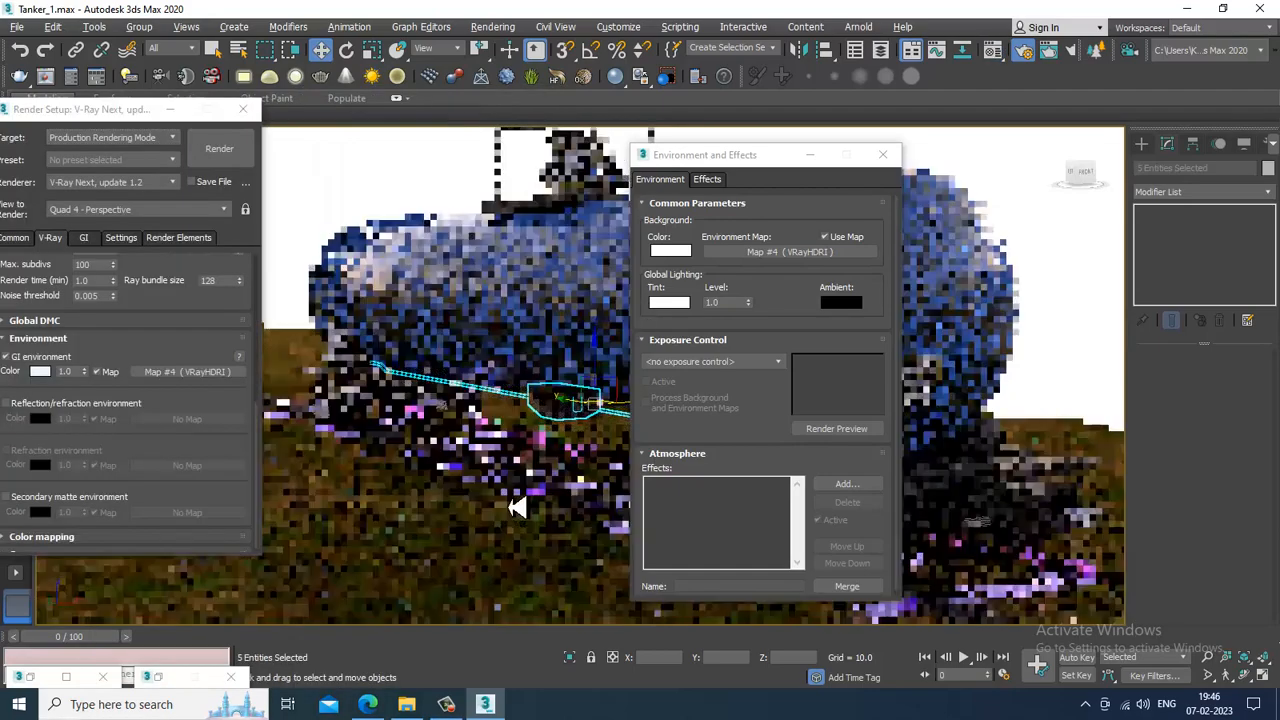
pyautogui.moveTo(497, 489); pyautogui.dragTo(437, 481, button='middle')
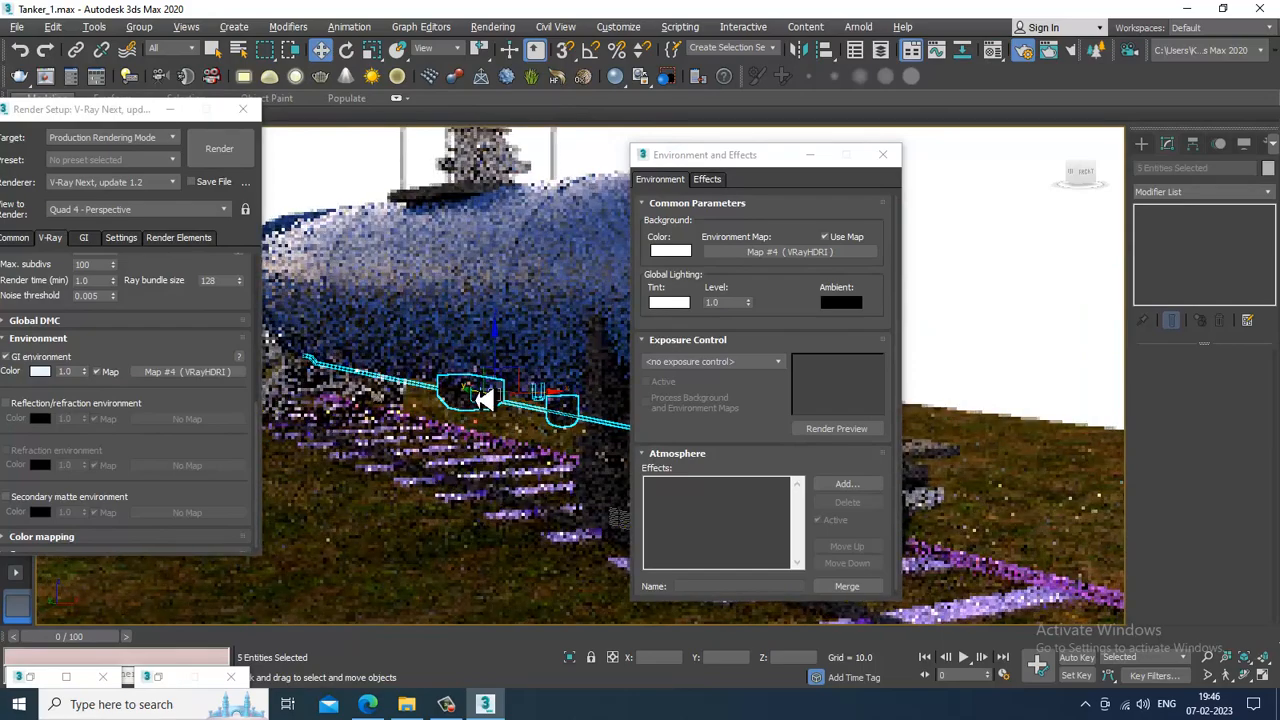
pyautogui.moveTo(504, 416); pyautogui.dragTo(514, 431, button='middle')
pyautogui.click(494, 29)
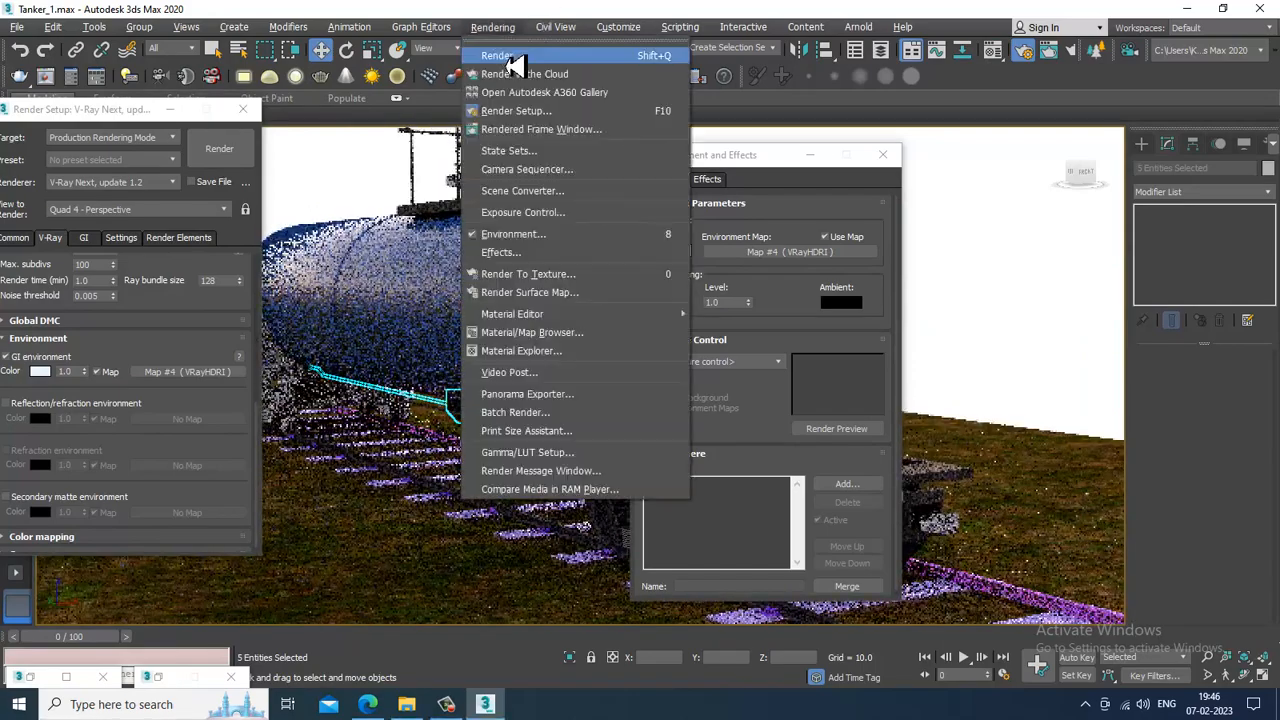
pyautogui.click(500, 53)
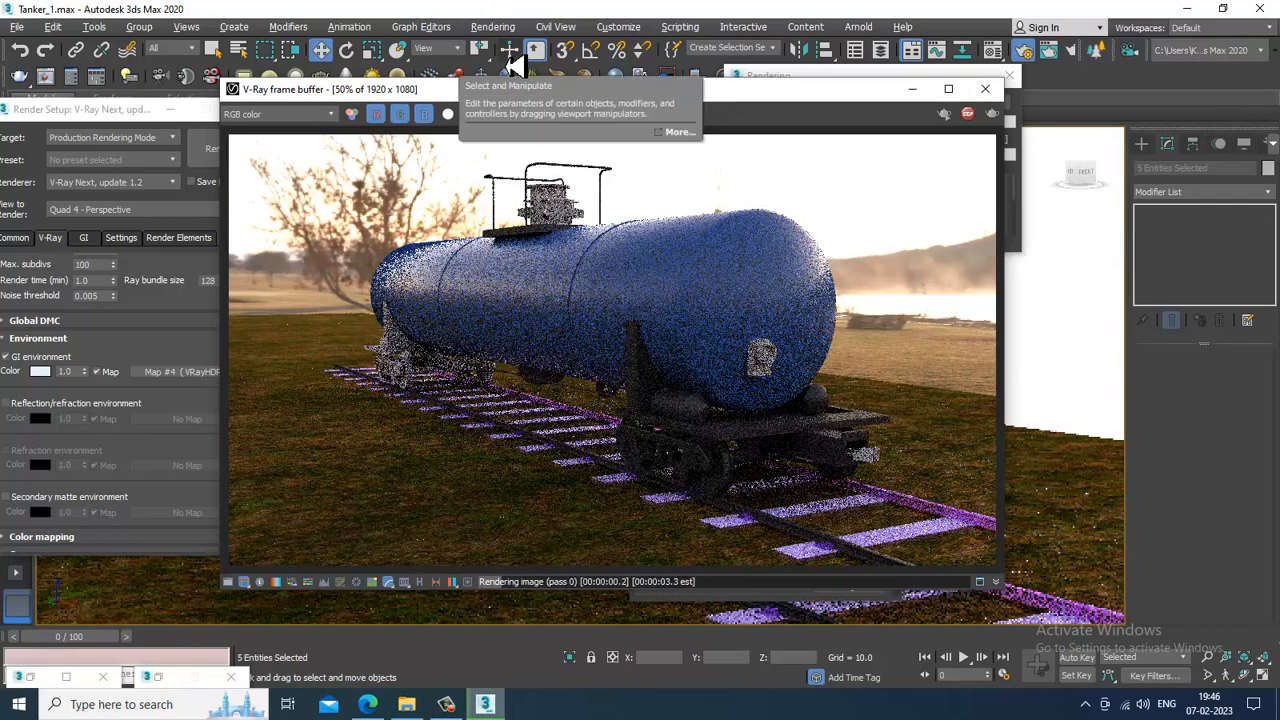
# Step: Examine the tanker's end, undercarriage and background in the V-Ray render close up and close the frame buffer
pyautogui.scroll(3, 797, 405)
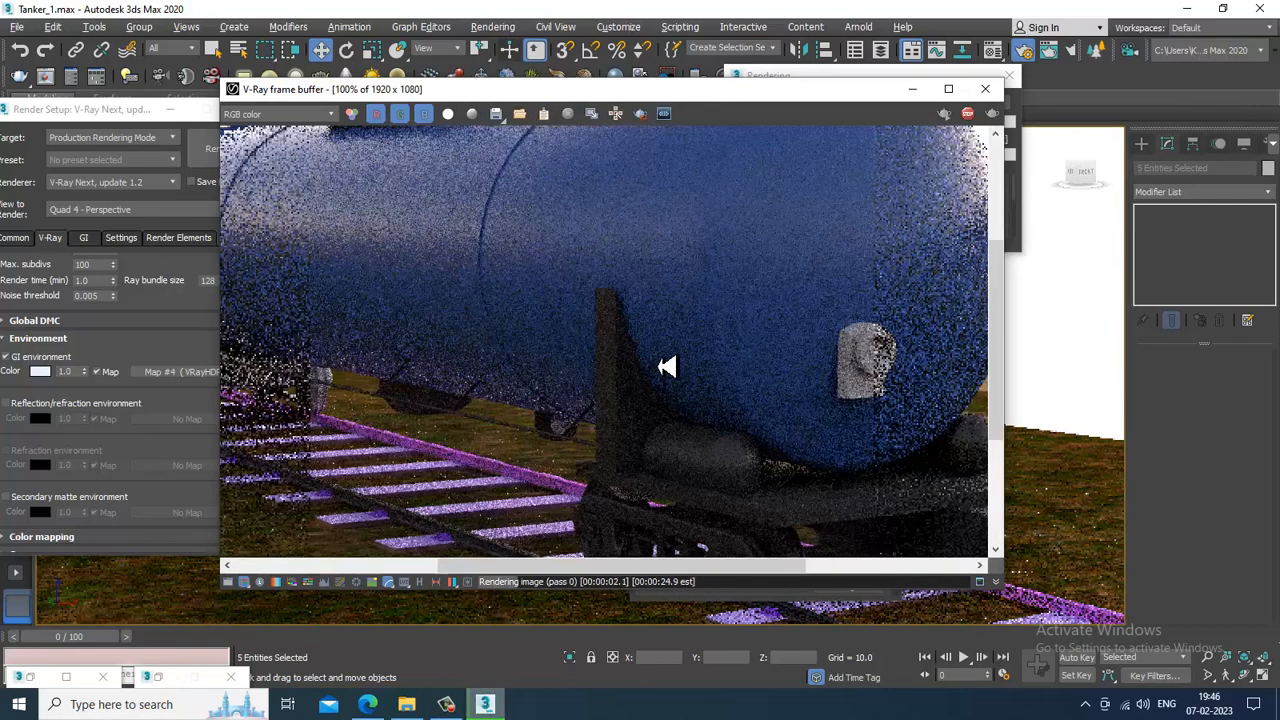
pyautogui.scroll(-3, 677, 357)
pyautogui.scroll(3, 740, 370)
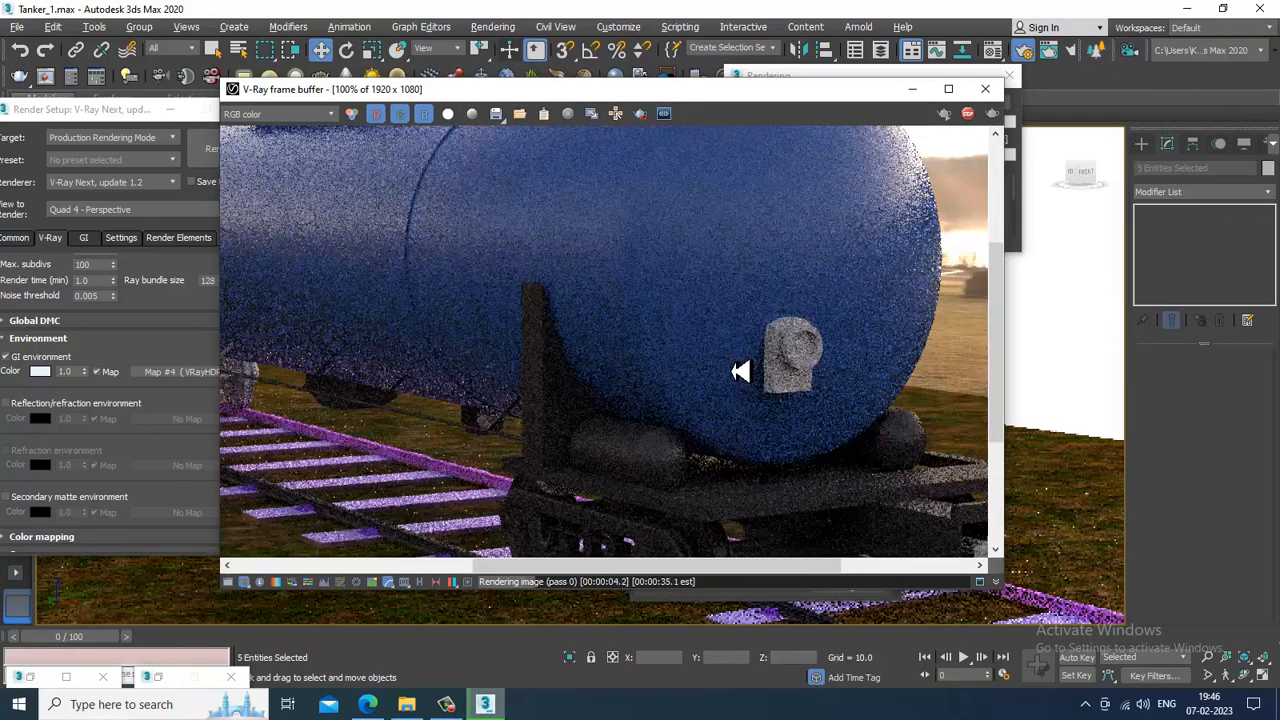
pyautogui.scroll(-3, 813, 303)
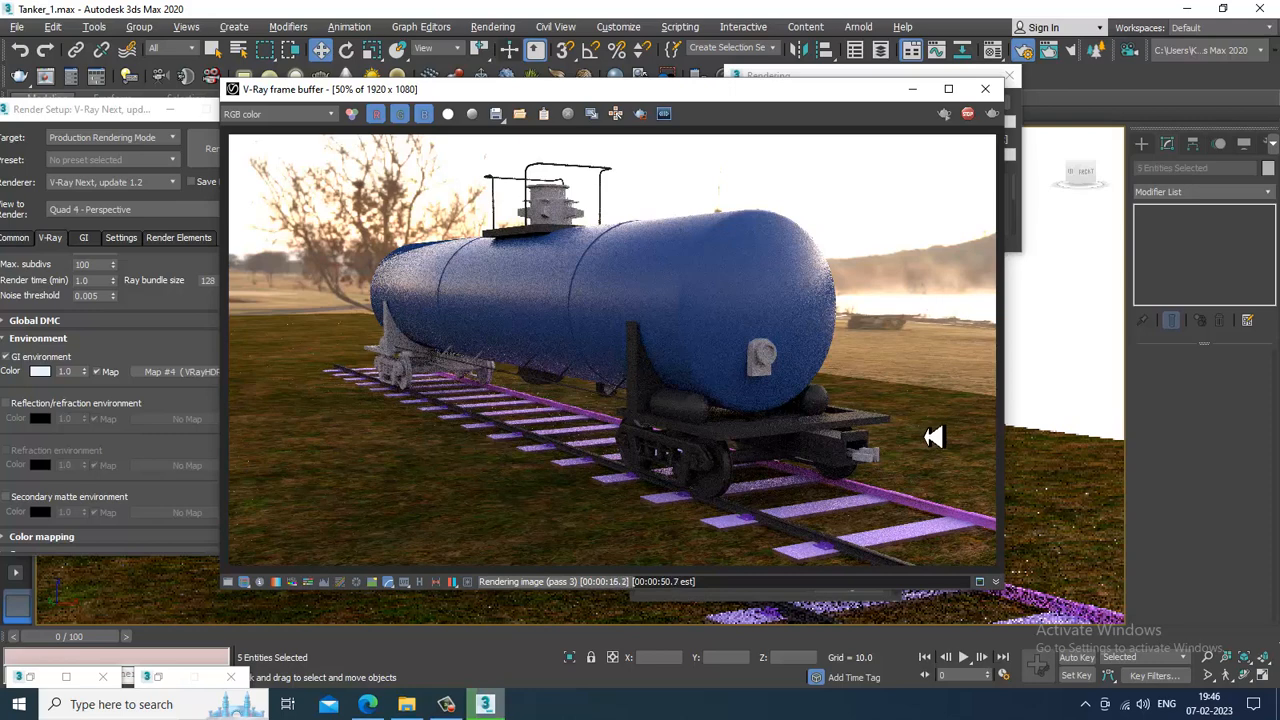
pyautogui.click(452, 704)
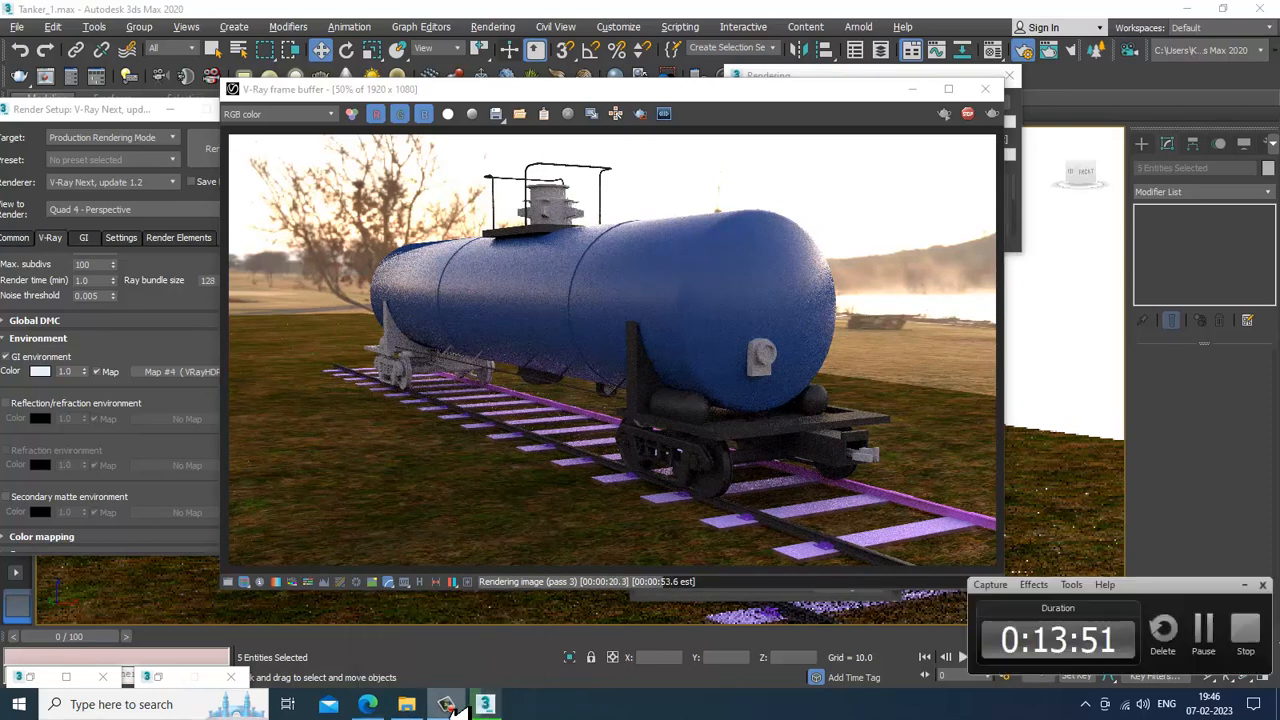
pyautogui.click(450, 704)
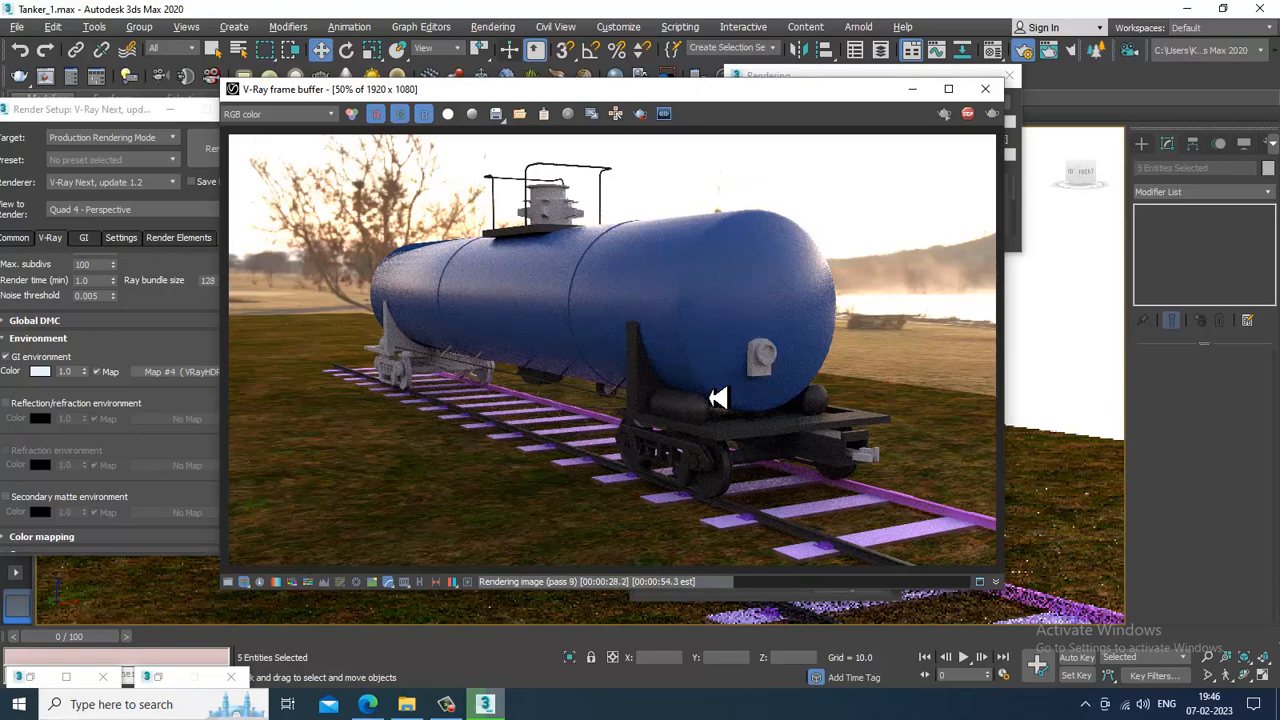
pyautogui.click(985, 88)
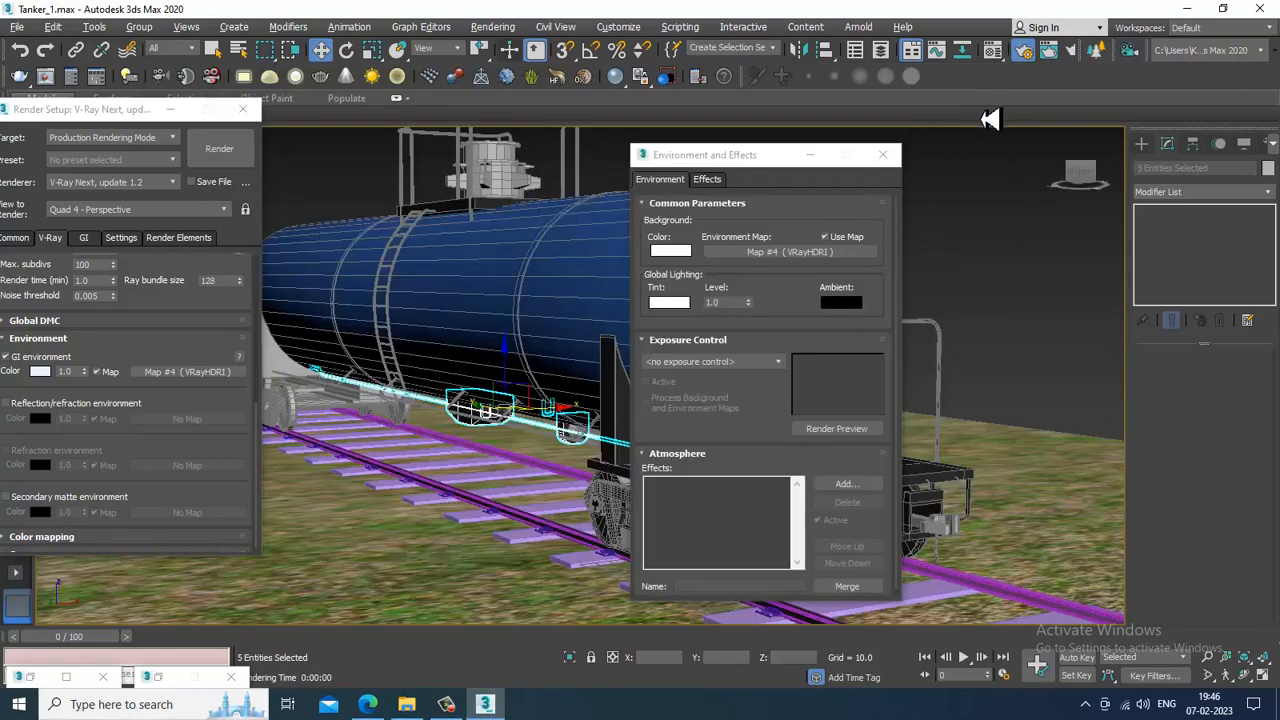
# Step: Select all objects in the scene and convert them to Editable Mesh
pyautogui.click(615, 303)
pyautogui.rightClick(550, 262)
pyautogui.moveTo(620, 411)
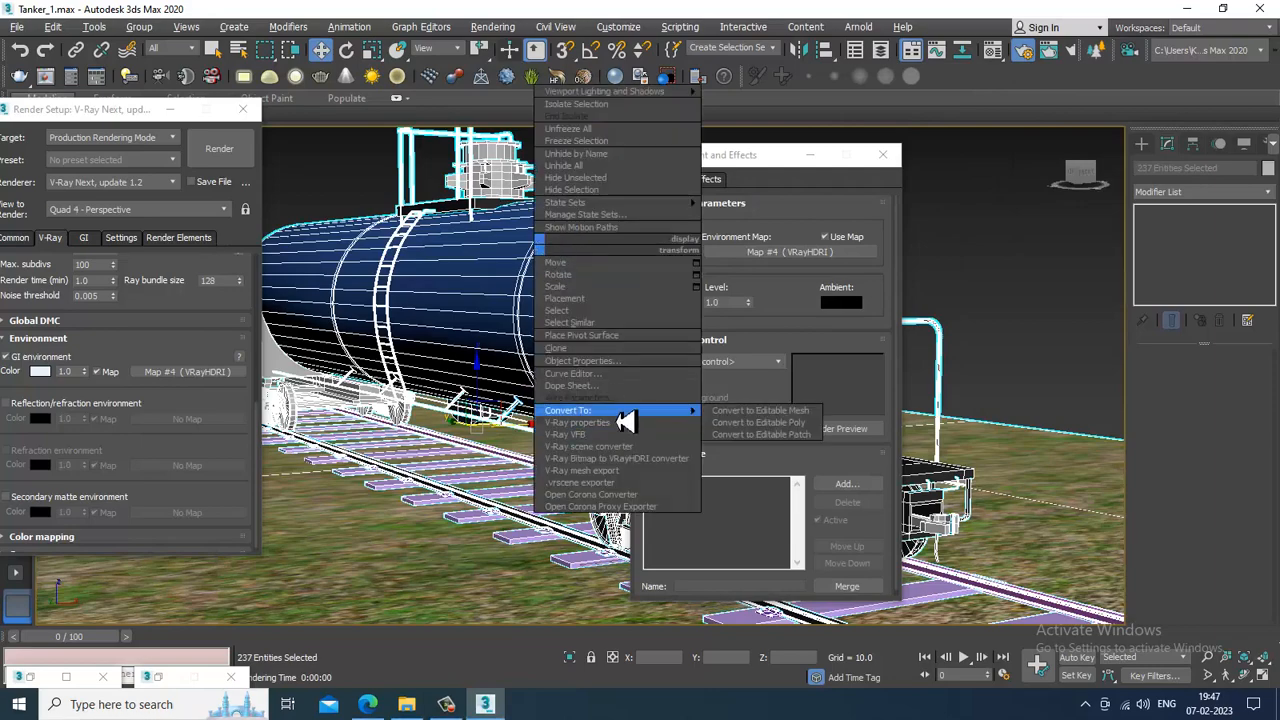
pyautogui.click(755, 412)
# Step: Render the perspective view with the converted meshes and close the frame buffer and the Environment and Effects window
pyautogui.click(498, 29)
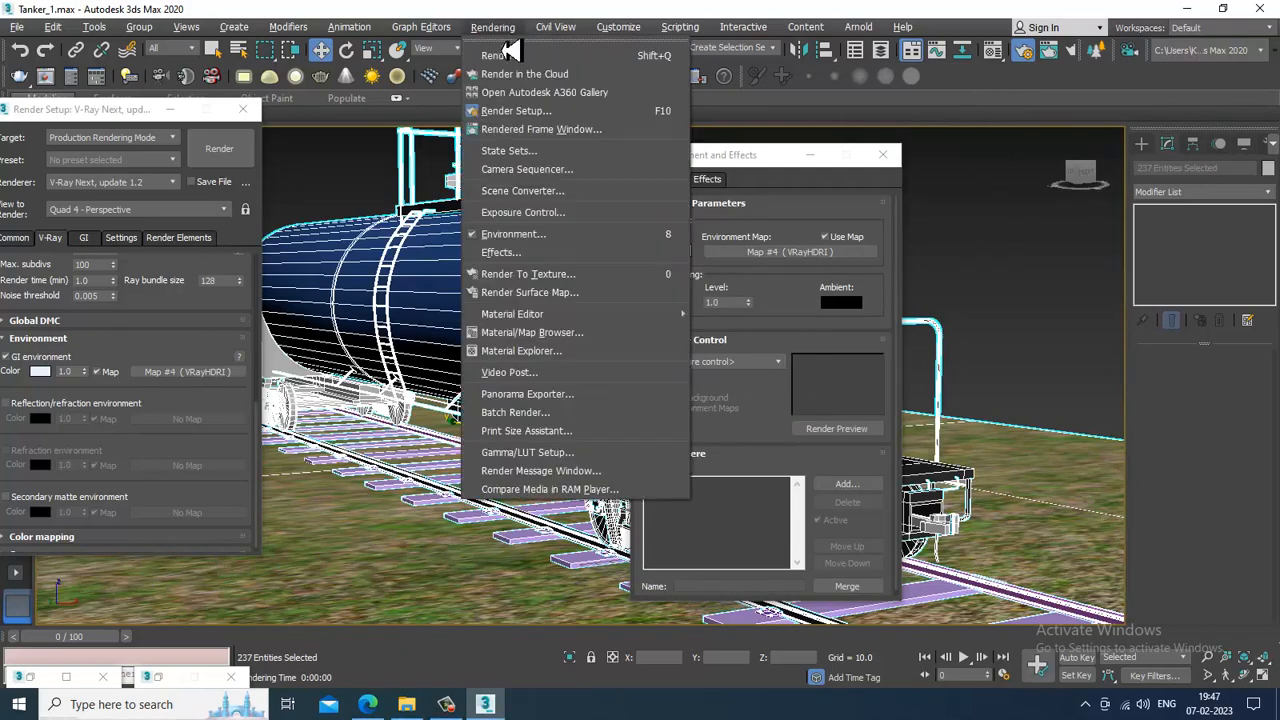
pyautogui.click(514, 52)
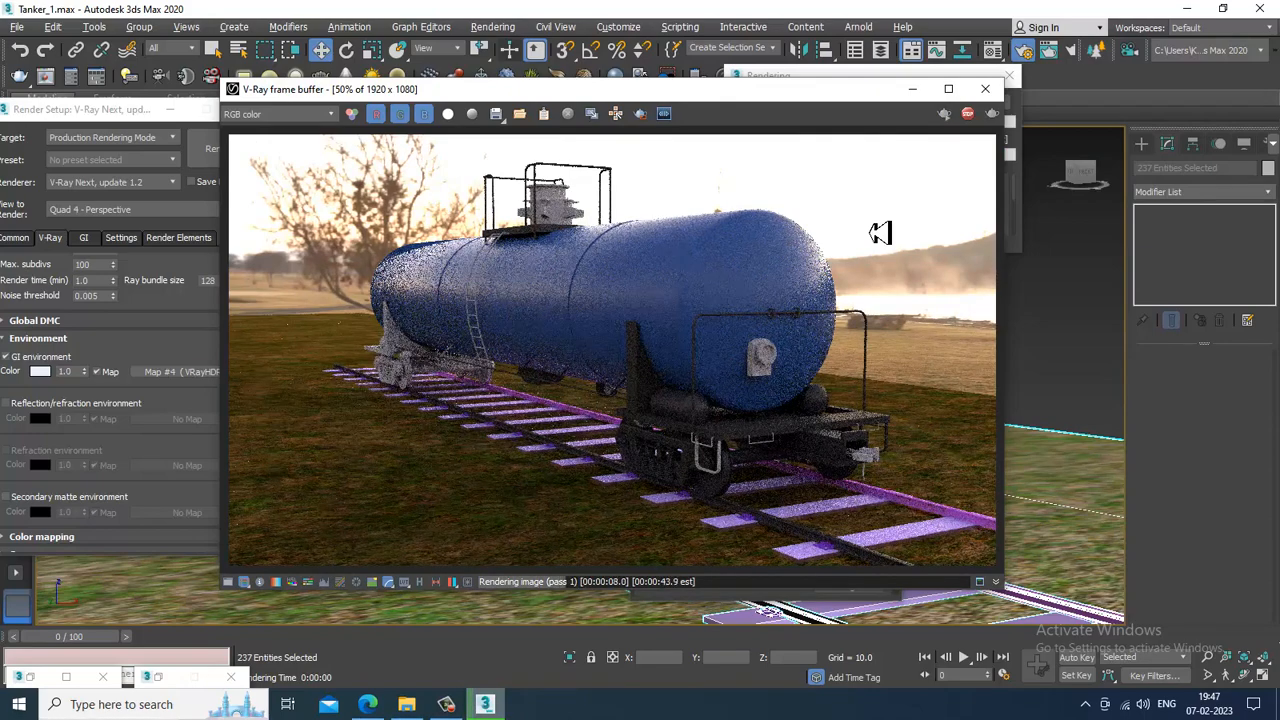
pyautogui.click(985, 89)
pyautogui.click(895, 158)
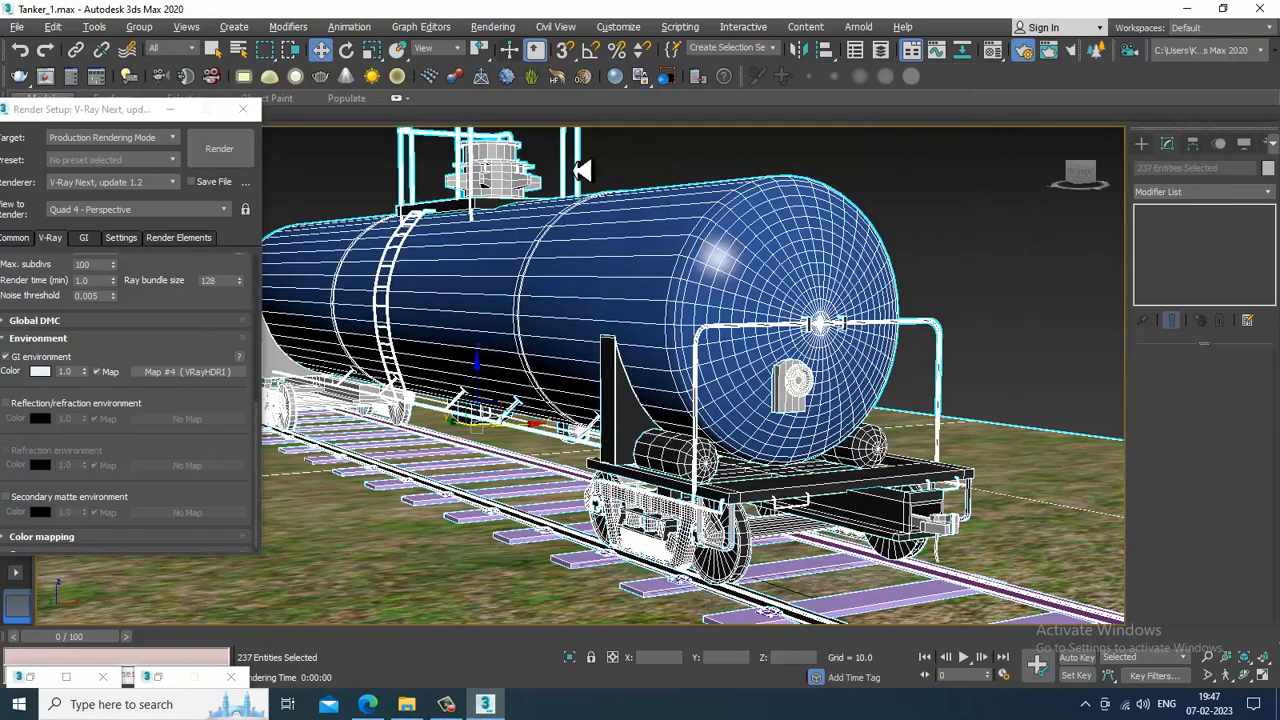